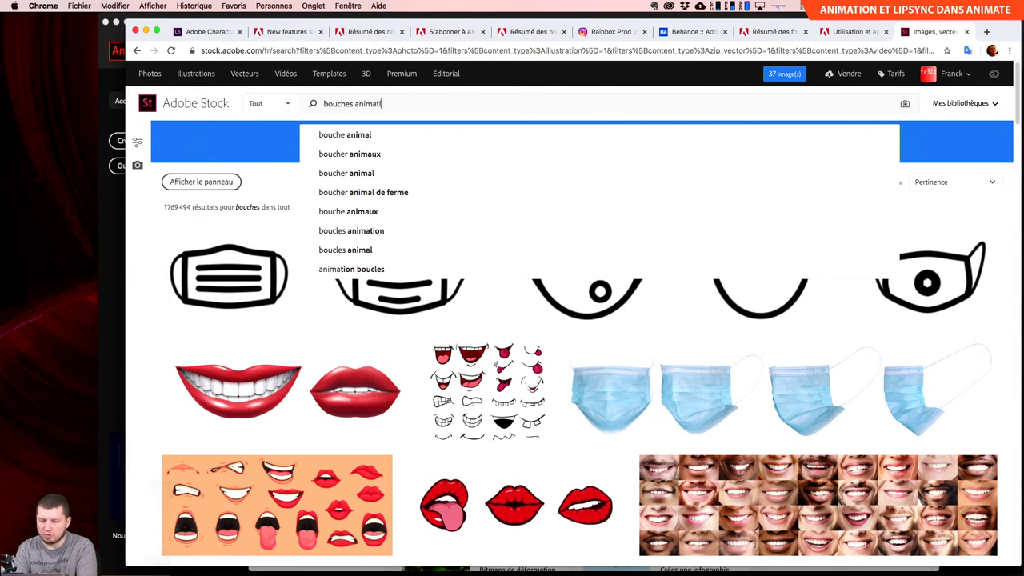
Search Adobe Stock for "bouches animation" and browse the illustrated mouth-shape sets.
{"action": "key", "text": "Return"}
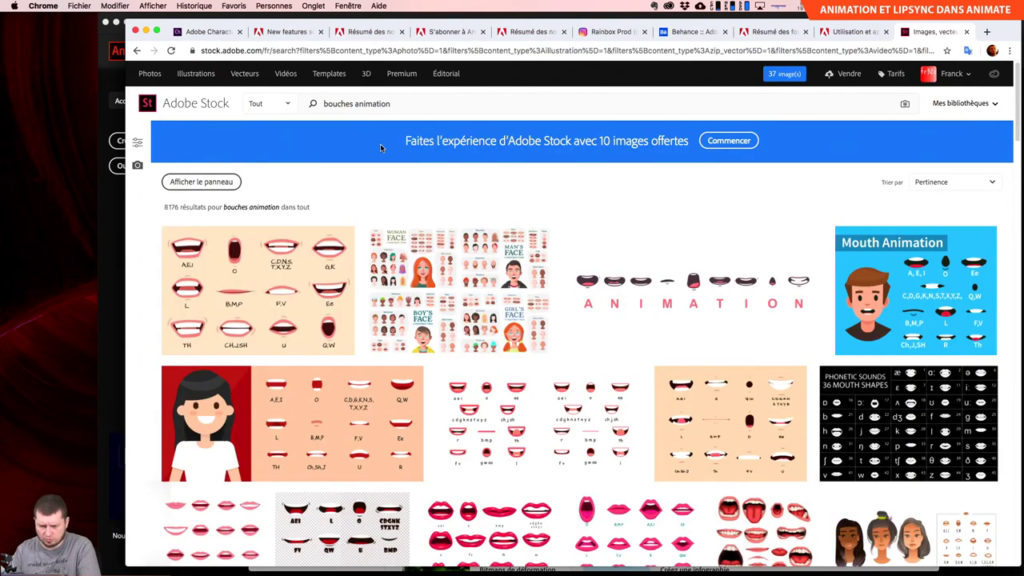
{"action": "mouse_move", "coordinate": [315, 268]}
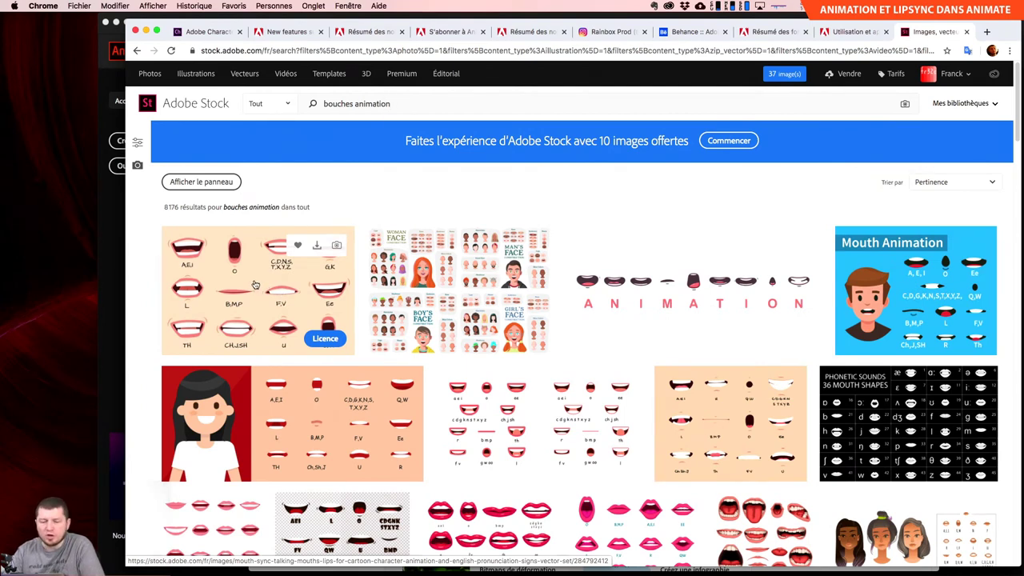
{"action": "scroll", "coordinate": [336, 432], "scroll_direction": "down", "scroll_amount": 3}
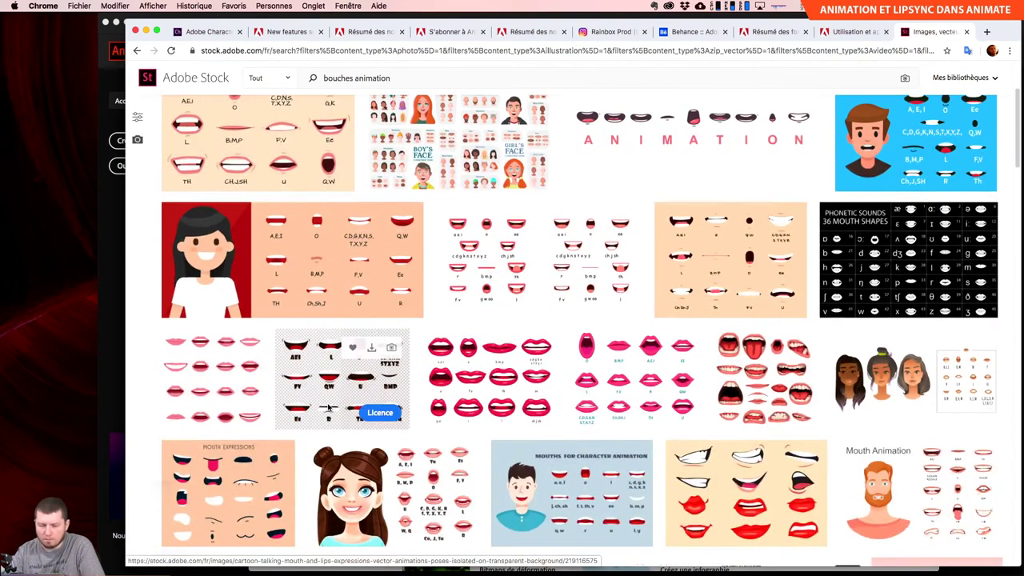
{"action": "scroll", "coordinate": [328, 408], "scroll_direction": "down", "scroll_amount": 2}
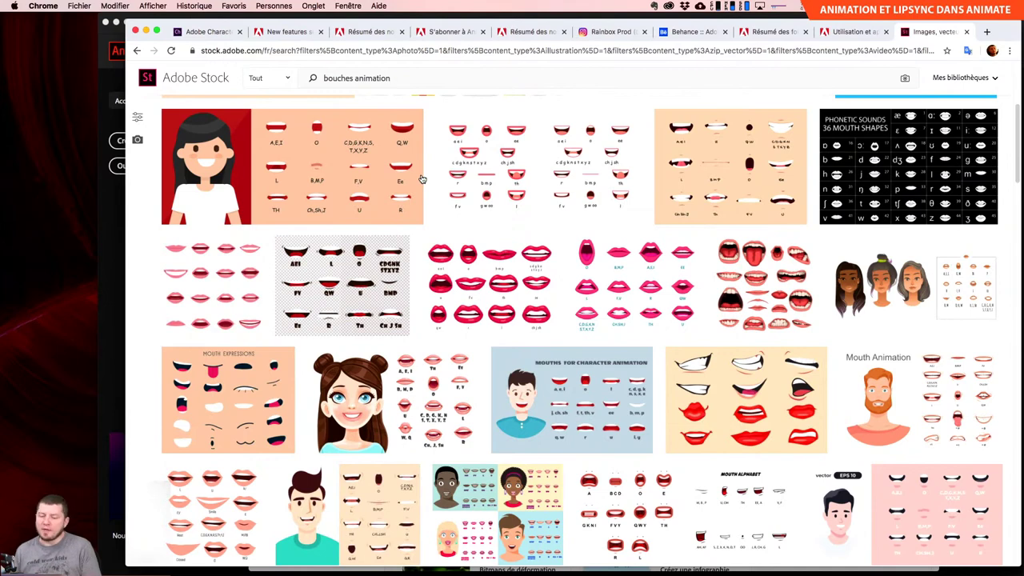
Switch to Adobe Character Animator and dismiss the product feedback survey.
{"action": "mouse_move", "coordinate": [608, 569]}
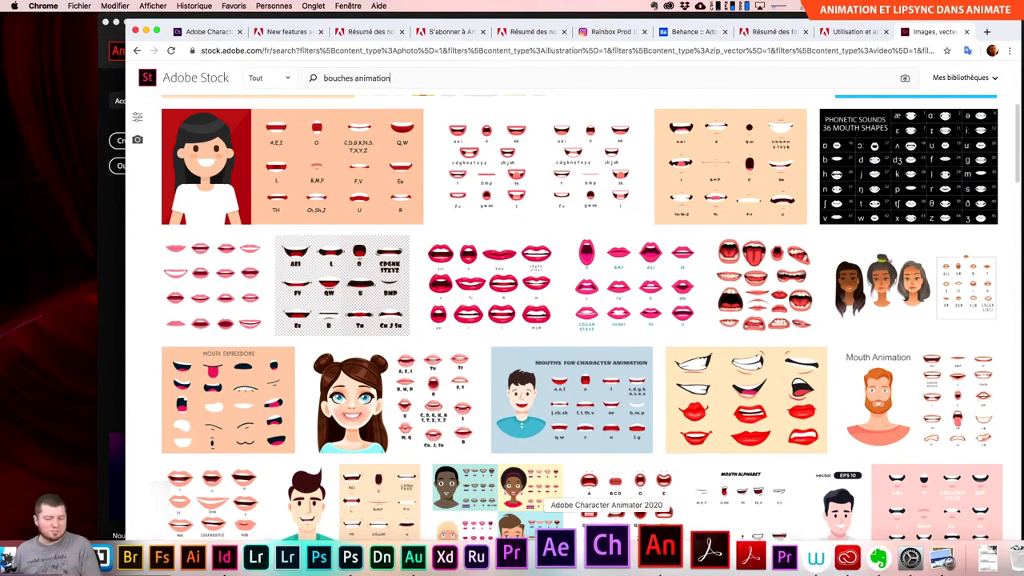
{"action": "left_click", "coordinate": [629, 559]}
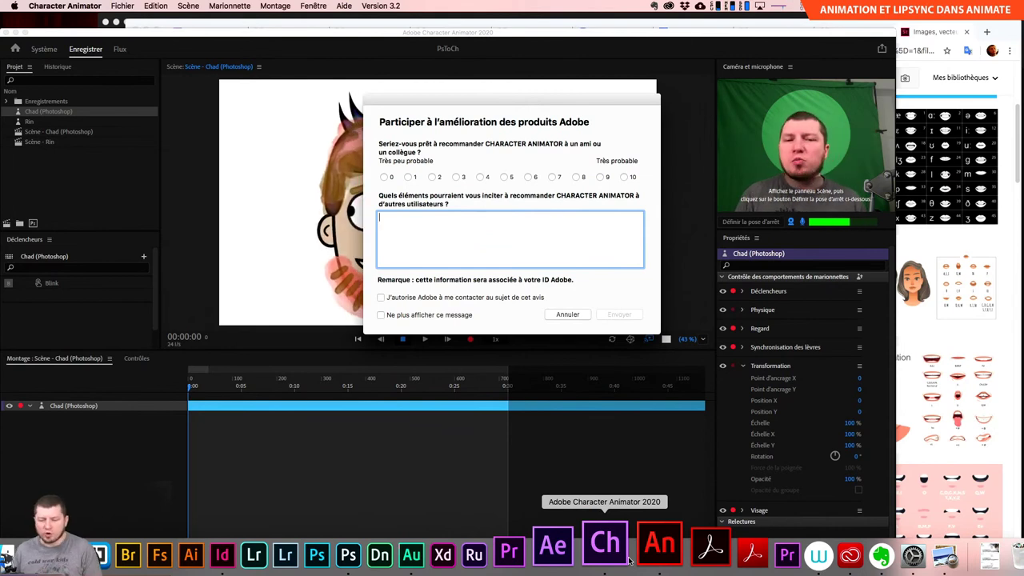
{"action": "left_click", "coordinate": [570, 314]}
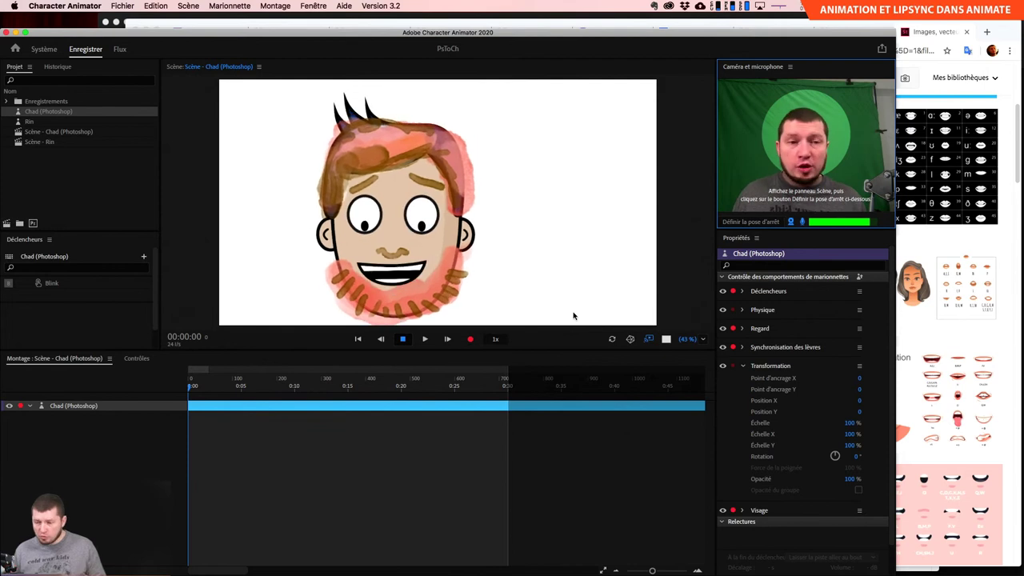
Set the rest pose for the Chad puppet and record a camera and microphone take of about 4 seconds.
{"action": "left_click", "coordinate": [754, 222]}
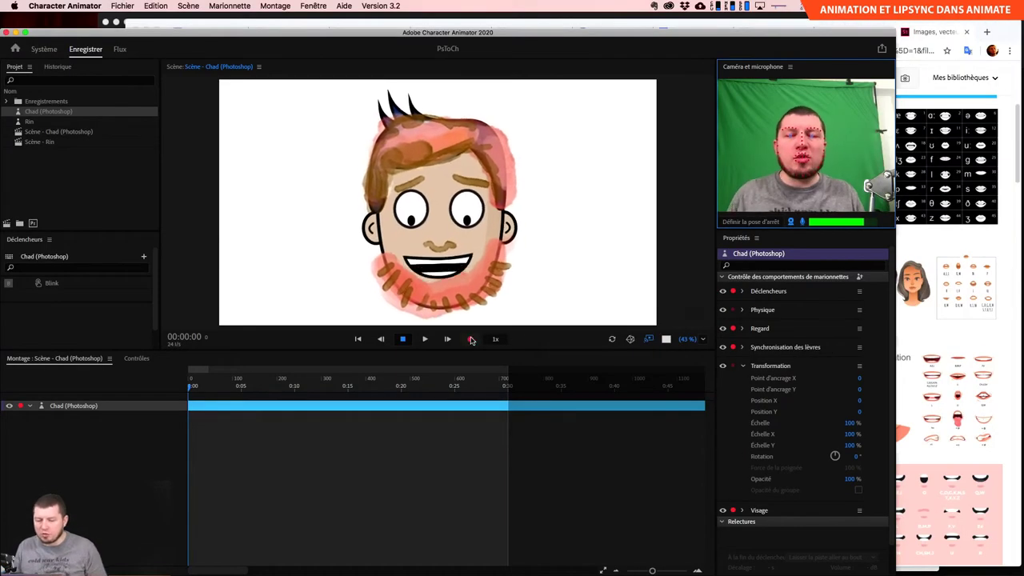
{"action": "left_click", "coordinate": [470, 339]}
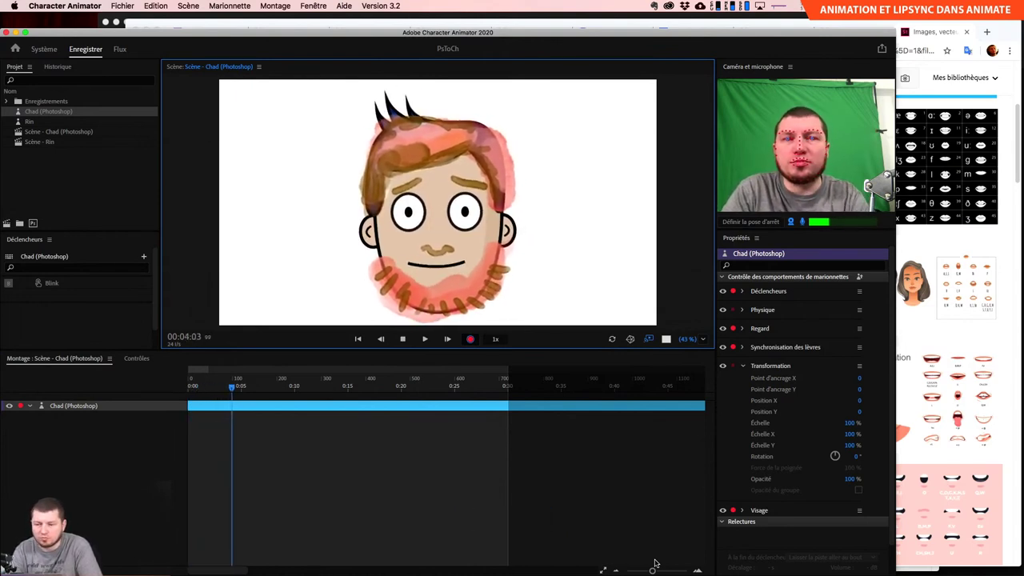
{"action": "key", "text": "space"}
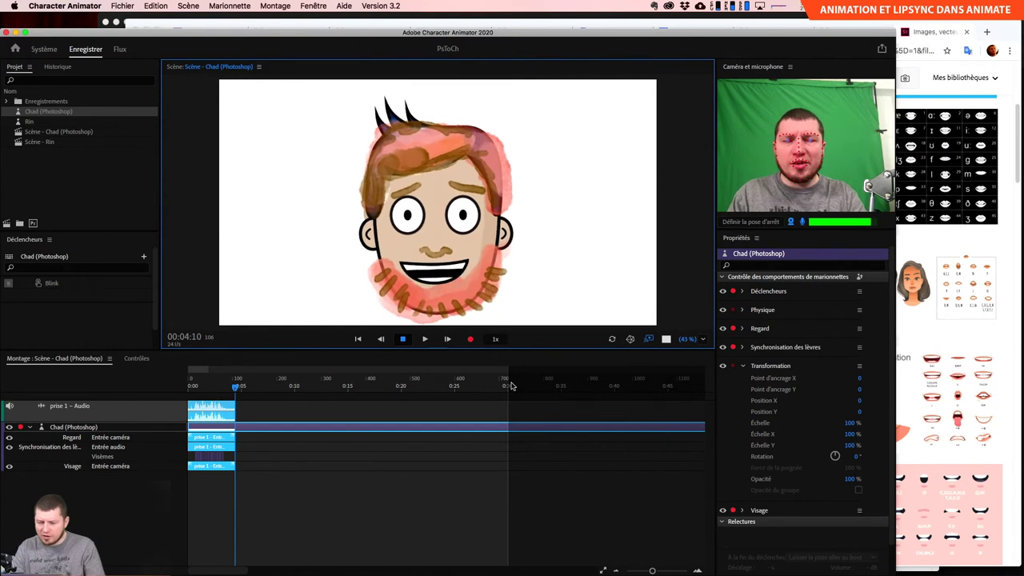
Enlarge the timeline scale and play the recorded take from its start, returning to the first frame.
{"action": "left_click_drag", "start_coordinate": [653, 571], "coordinate": [661, 571]}
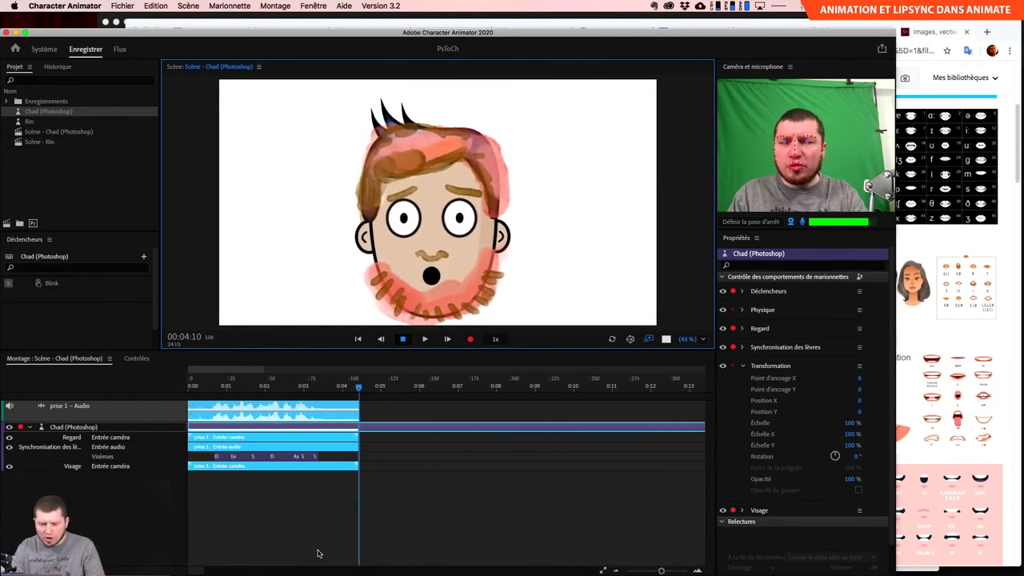
{"action": "left_click", "coordinate": [199, 388]}
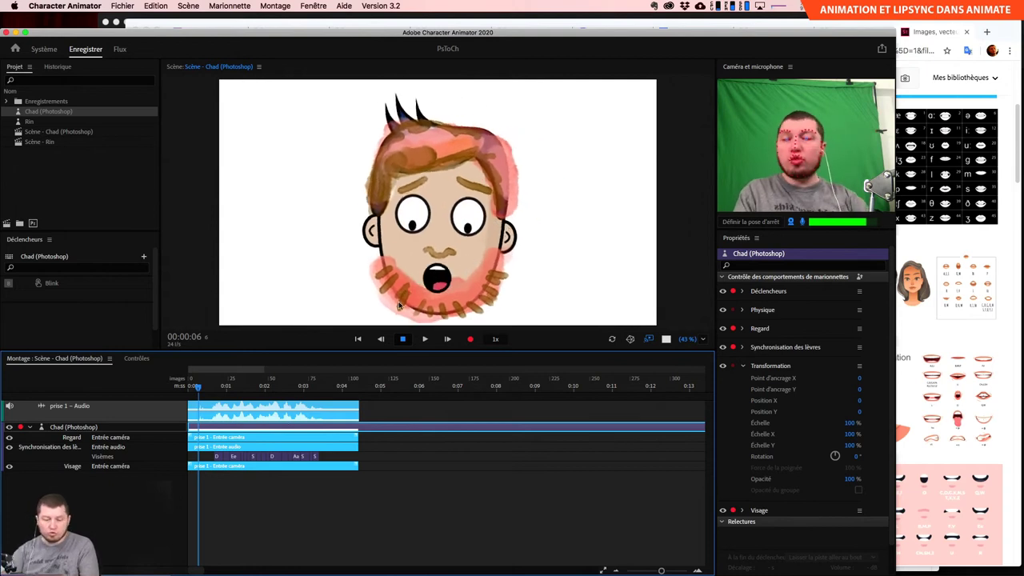
{"action": "left_click_drag", "start_coordinate": [201, 396], "coordinate": [186, 389]}
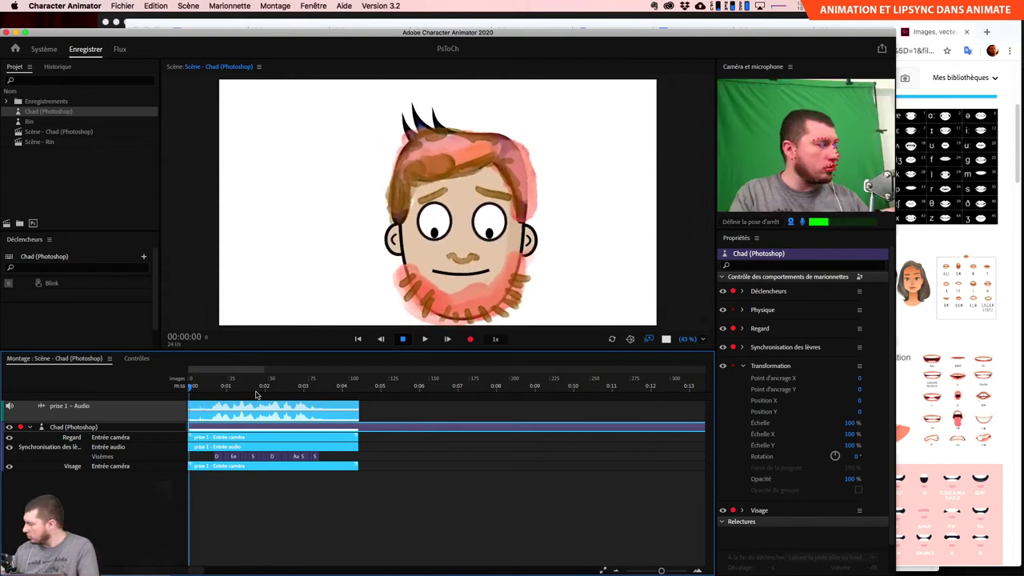
{"action": "key", "text": "space"}
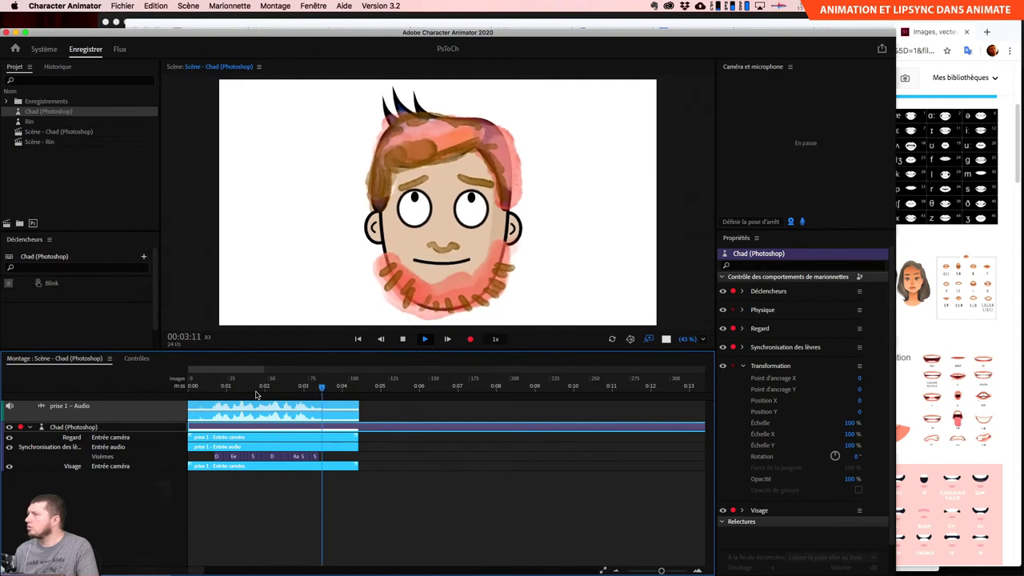
{"action": "key", "text": "space"}
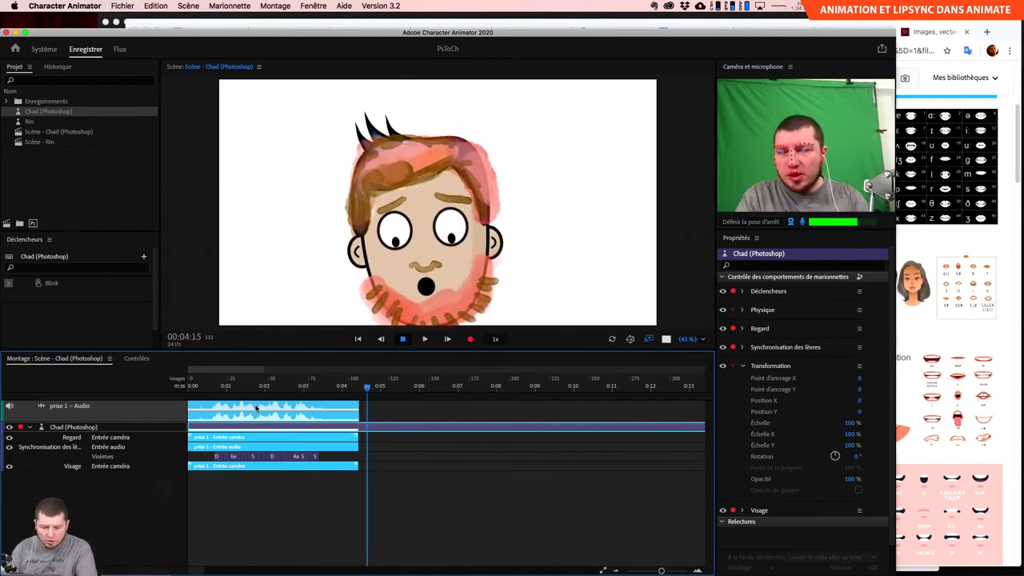
{"action": "key", "text": "Home"}
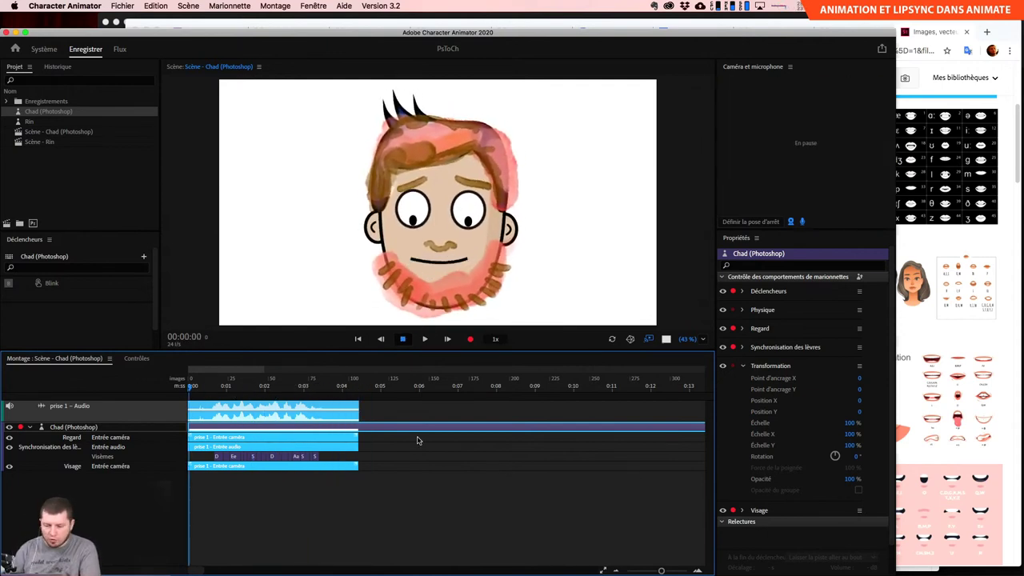
Scrub through the first two seconds of the take to compare the puppet's mouth shapes with the viseme track.
{"action": "left_click_drag", "start_coordinate": [661, 571], "coordinate": [670, 570]}
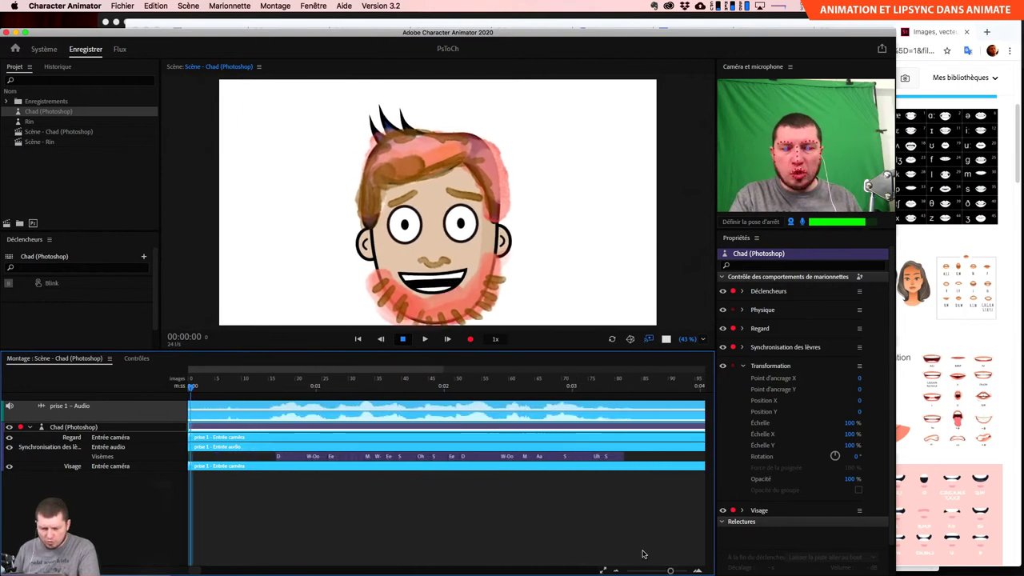
{"action": "left_click", "coordinate": [102, 457]}
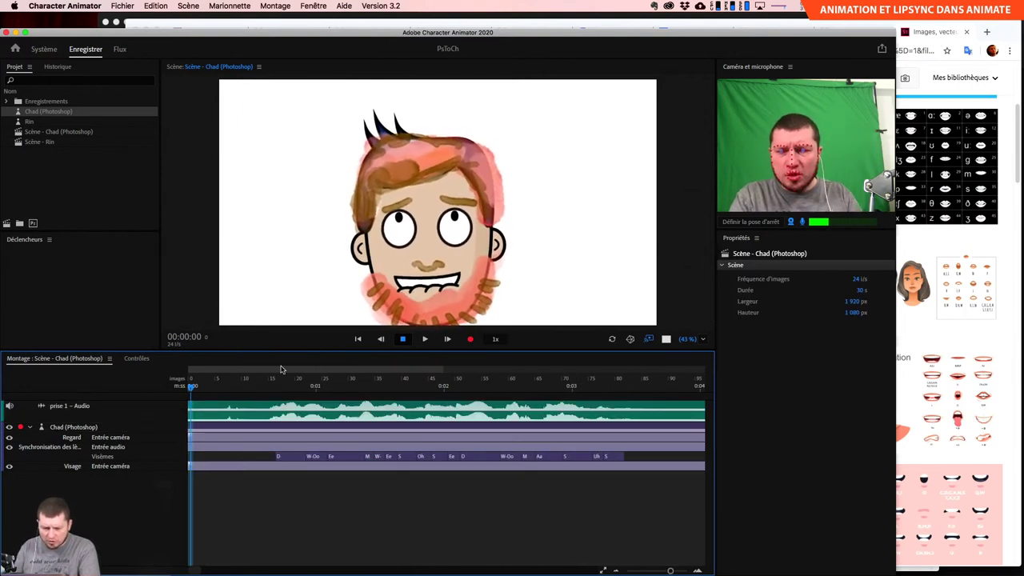
{"action": "left_click_drag", "start_coordinate": [274, 387], "coordinate": [314, 439]}
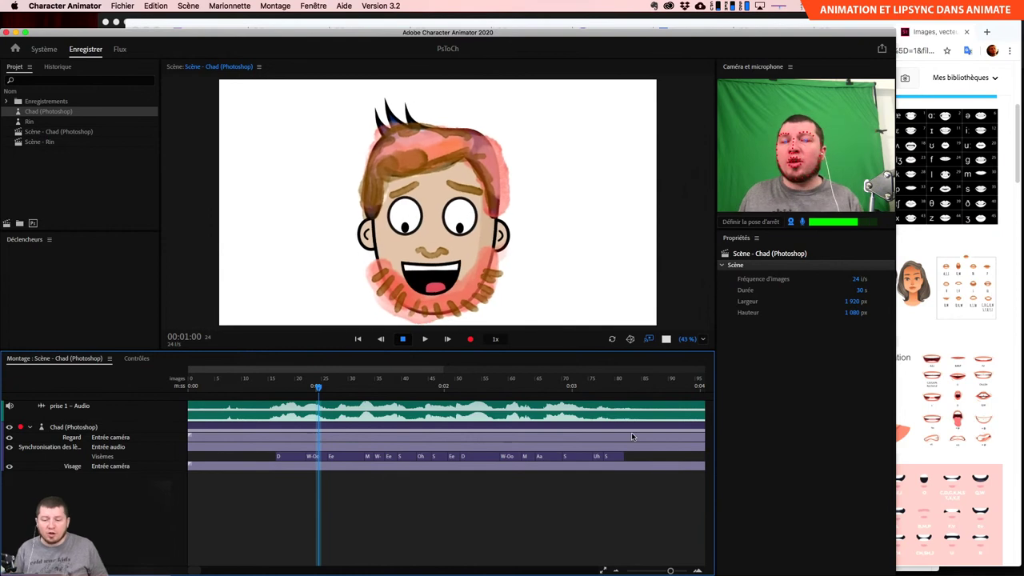
{"action": "left_click_drag", "start_coordinate": [260, 395], "coordinate": [446, 398]}
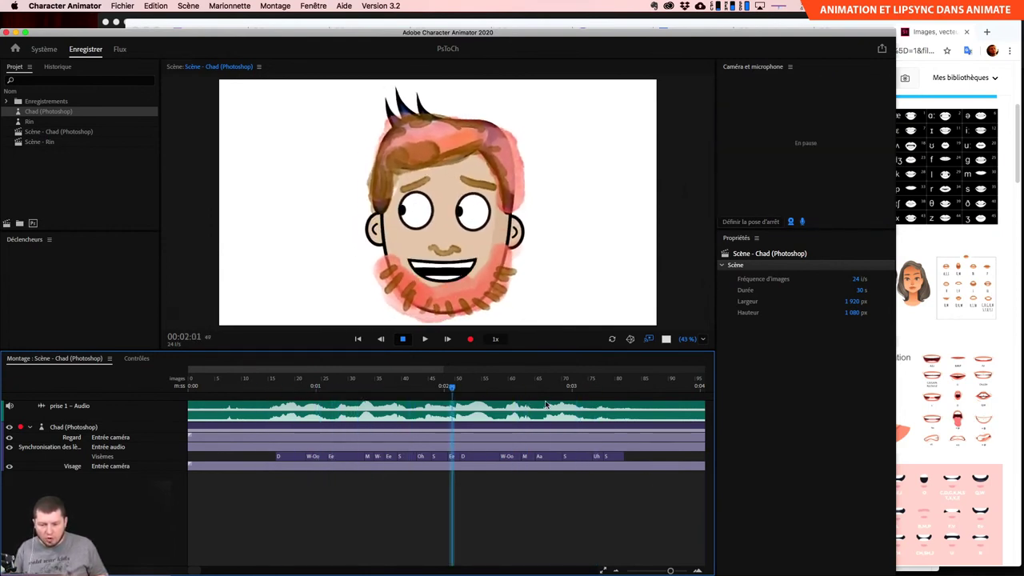
{"action": "left_click", "coordinate": [287, 395]}
{"action": "left_click_drag", "start_coordinate": [275, 420], "coordinate": [398, 425]}
{"action": "left_click", "coordinate": [472, 261]}
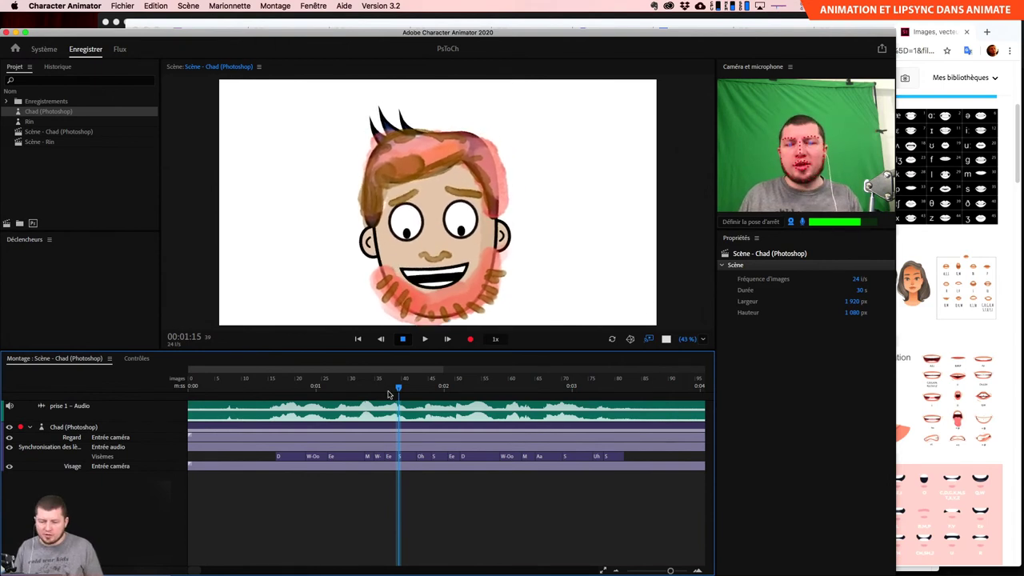
{"action": "left_click_drag", "start_coordinate": [397, 387], "coordinate": [248, 397]}
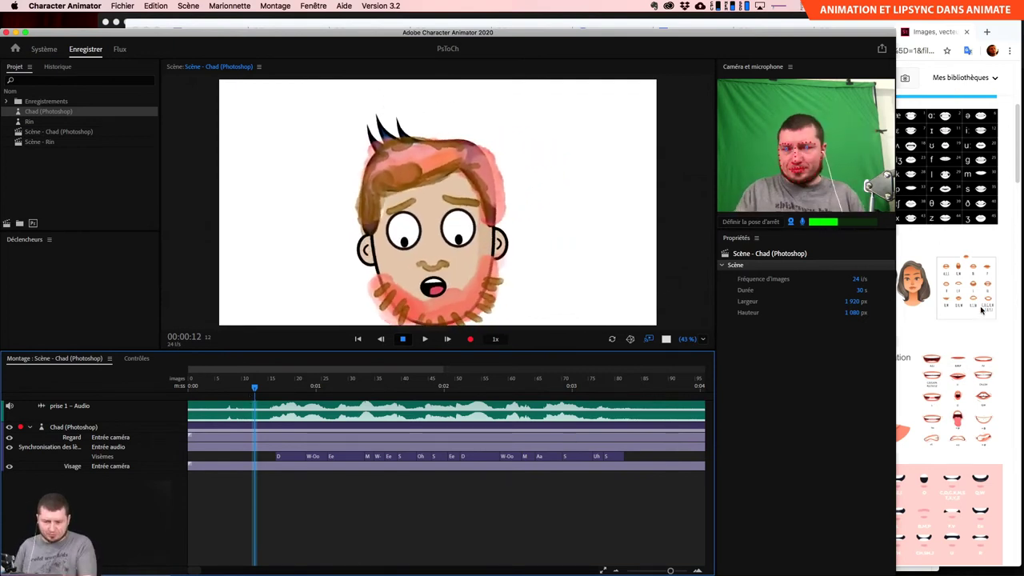
{"action": "left_click_drag", "start_coordinate": [256, 389], "coordinate": [297, 389]}
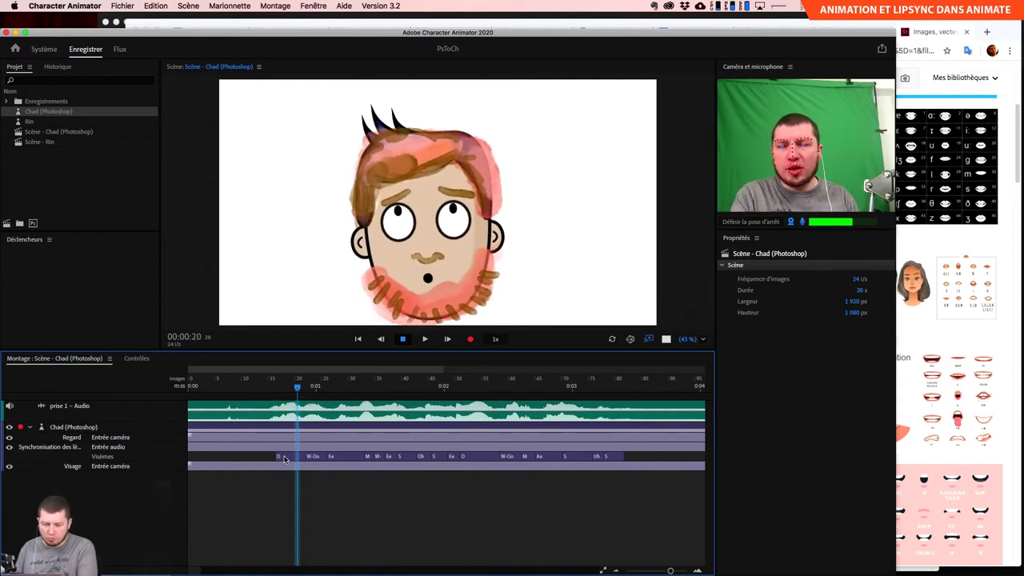
Change the Ee viseme just after the 1-second mark to Aa and scrub across it to review the mouth.
{"action": "left_click", "coordinate": [284, 458]}
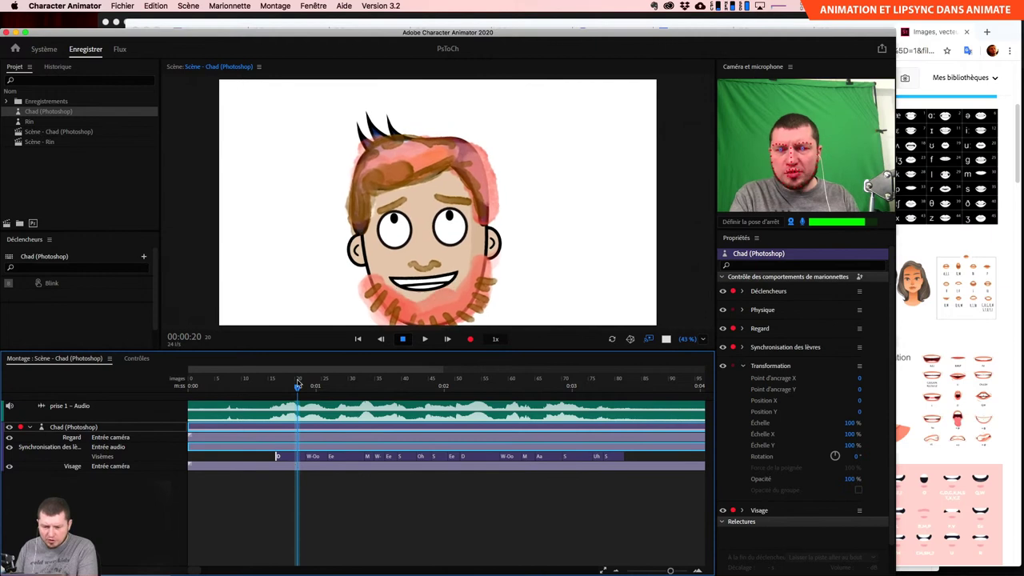
{"action": "key", "text": "Left"}
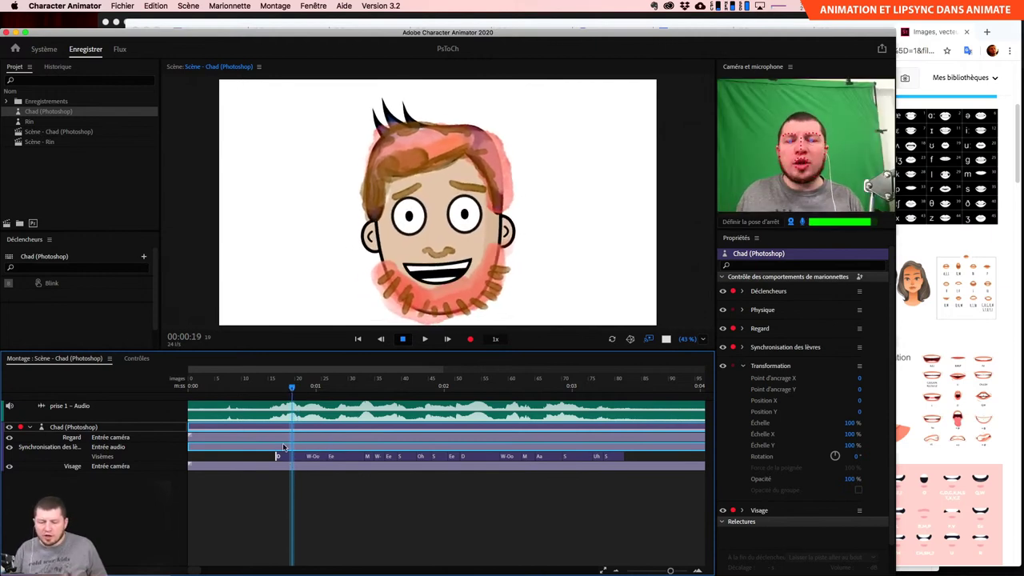
{"action": "left_click", "coordinate": [332, 457]}
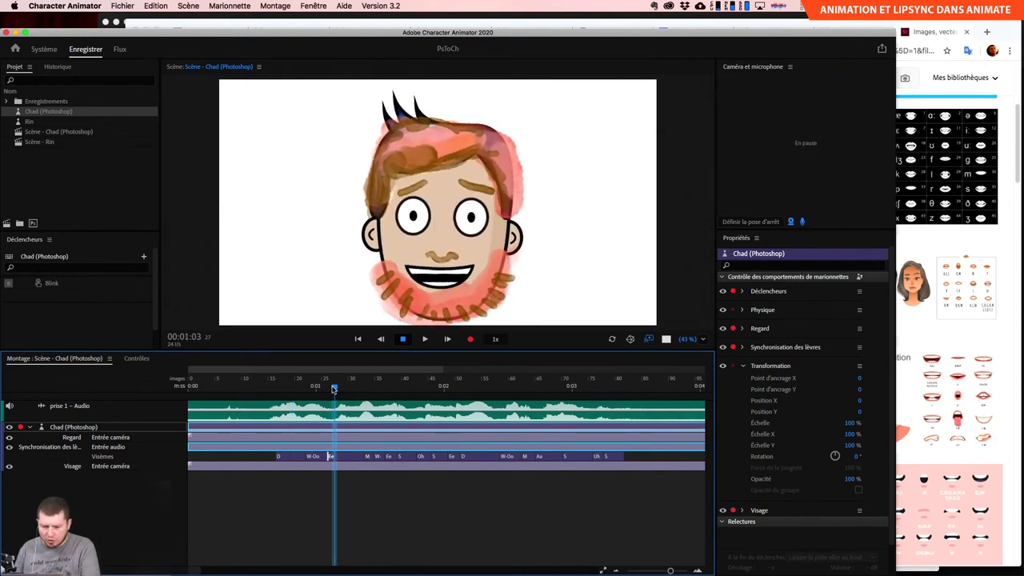
{"action": "left_click", "coordinate": [334, 460]}
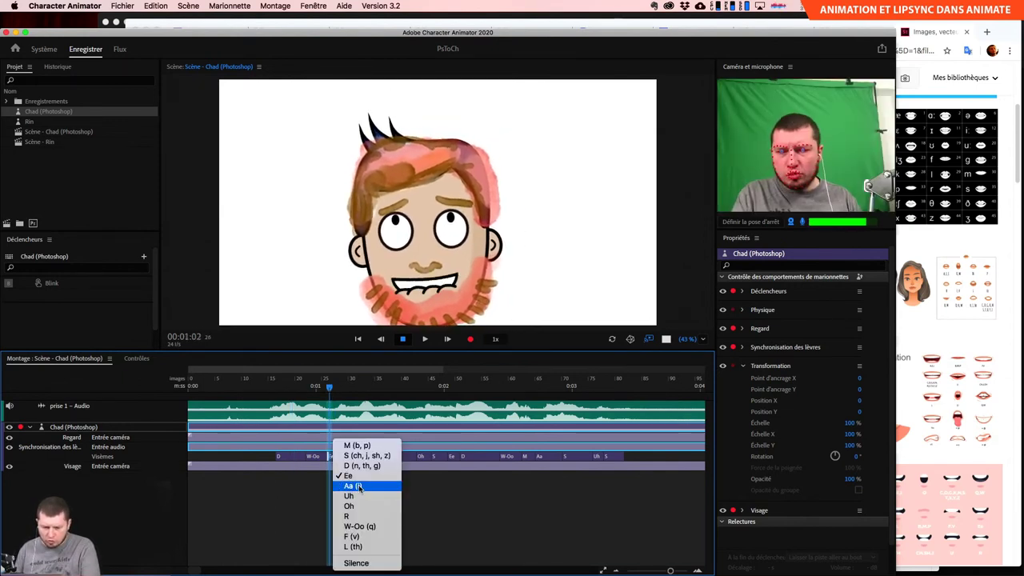
{"action": "left_click", "coordinate": [355, 486]}
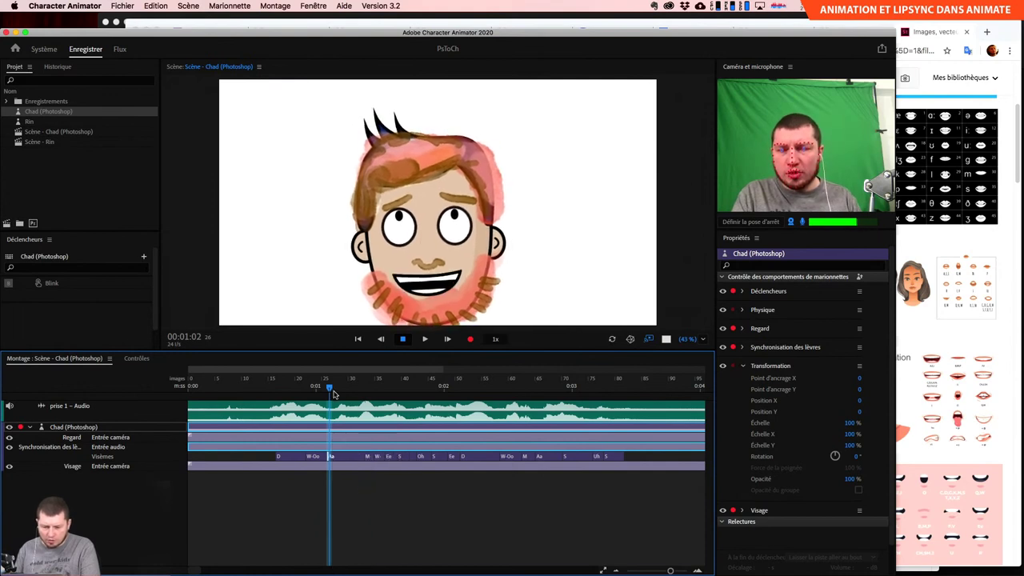
{"action": "left_click", "coordinate": [324, 388]}
{"action": "left_click_drag", "start_coordinate": [324, 390], "coordinate": [385, 393]}
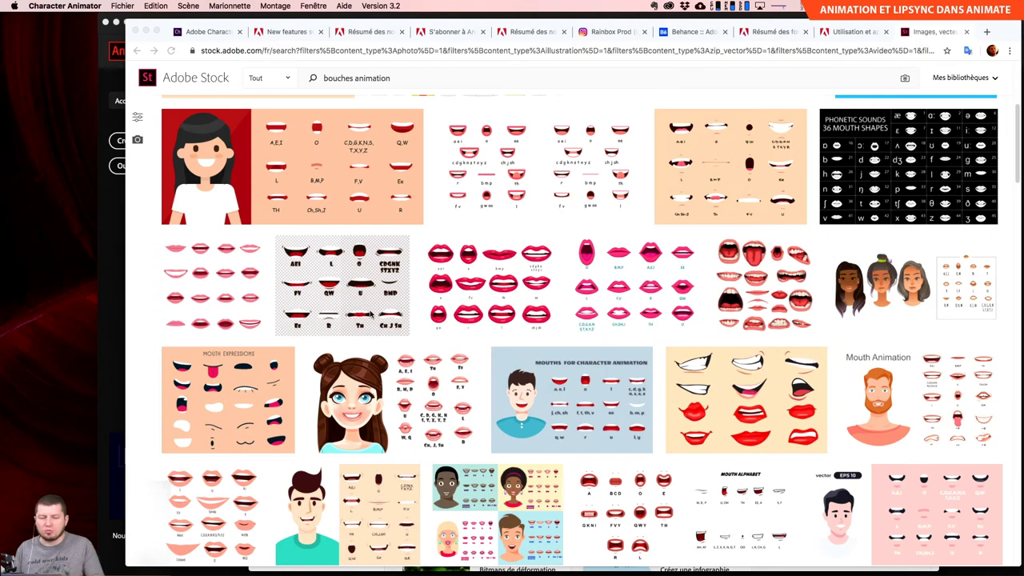
Switch to Adobe Animate, create a new Full HD document and choose the Fluid Brush tool.
{"action": "left_click", "coordinate": [106, 400]}
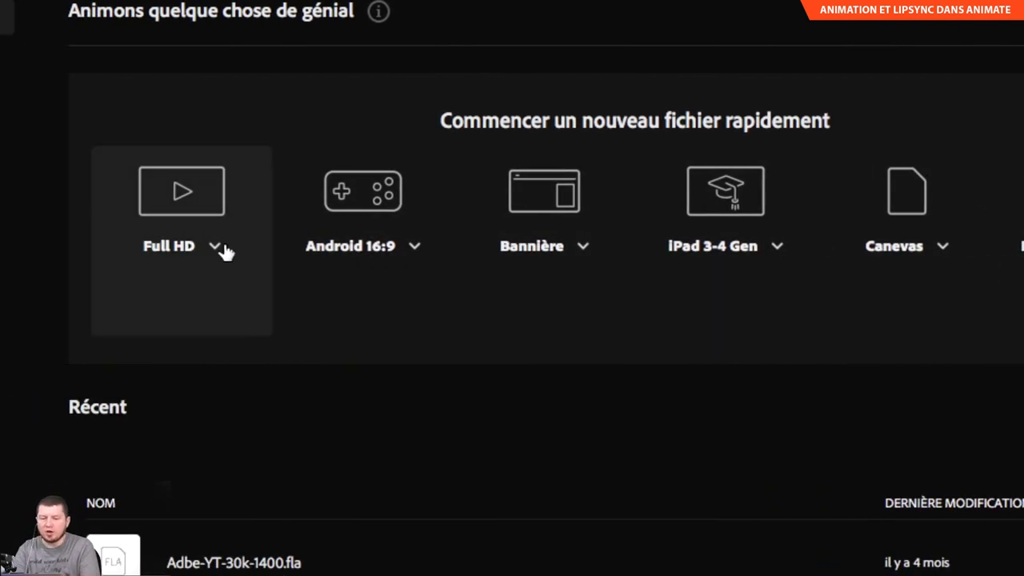
{"action": "left_click", "coordinate": [215, 250]}
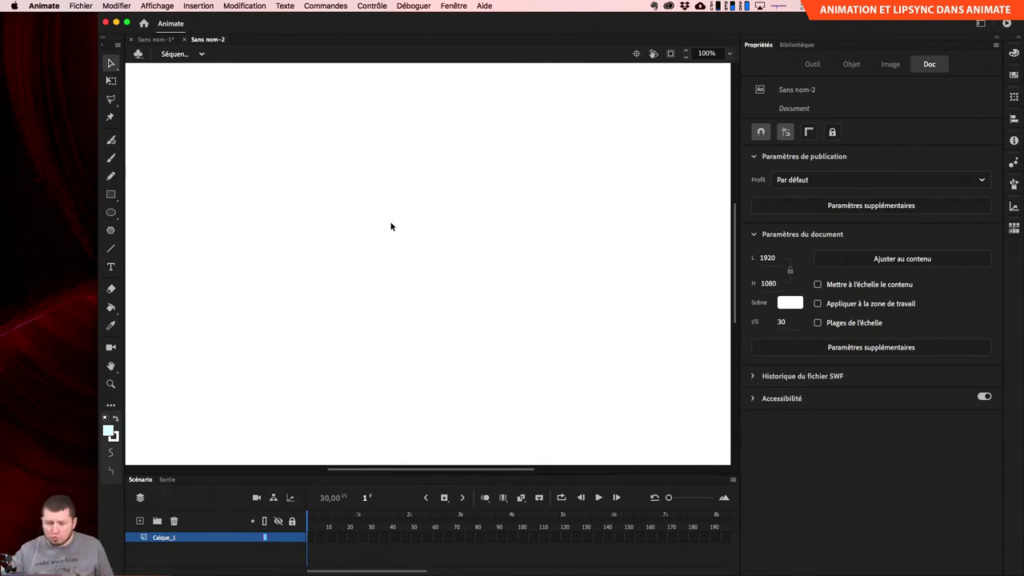
{"action": "left_click", "coordinate": [112, 140]}
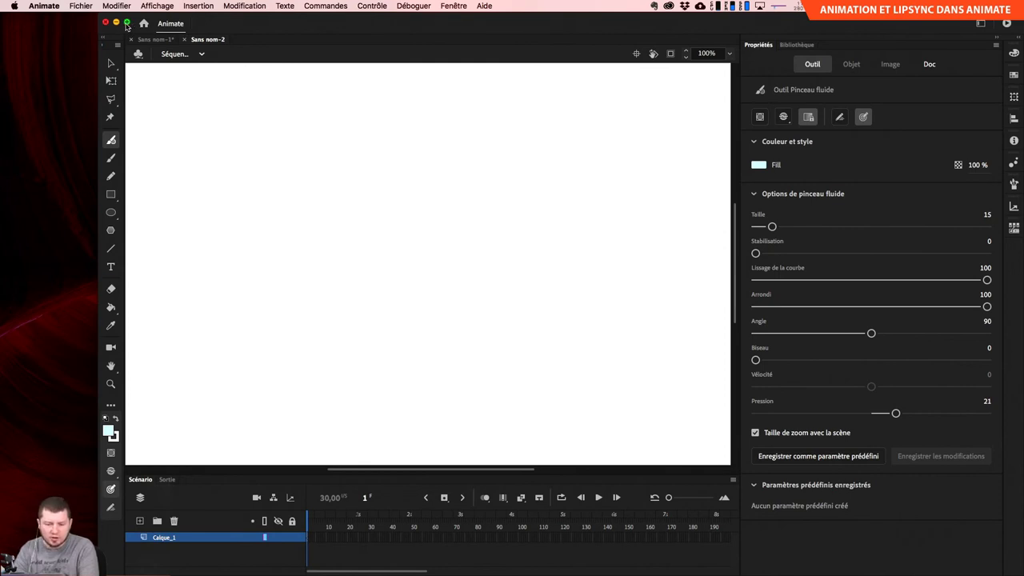
Resize the program window so a strip along the left of the screen stays free, and shorten the timeline area.
{"action": "left_click", "coordinate": [127, 23]}
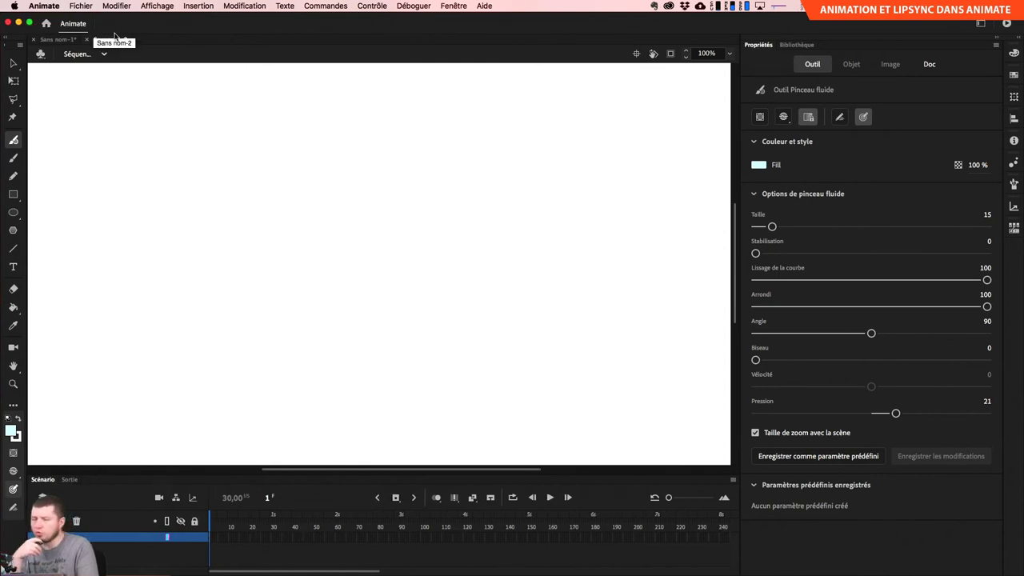
{"action": "left_click_drag", "start_coordinate": [2, 160], "coordinate": [110, 148]}
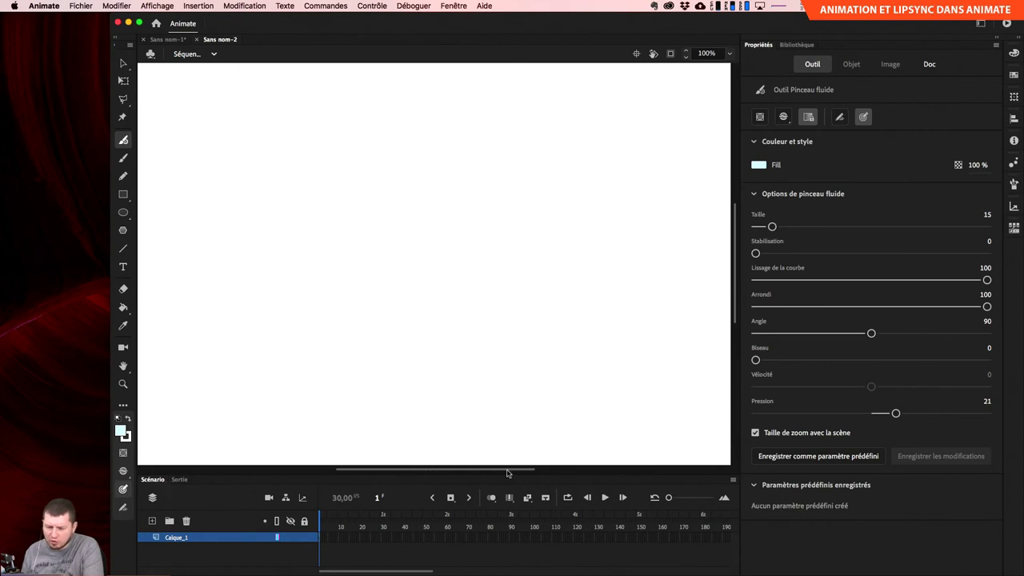
{"action": "left_click", "coordinate": [153, 499]}
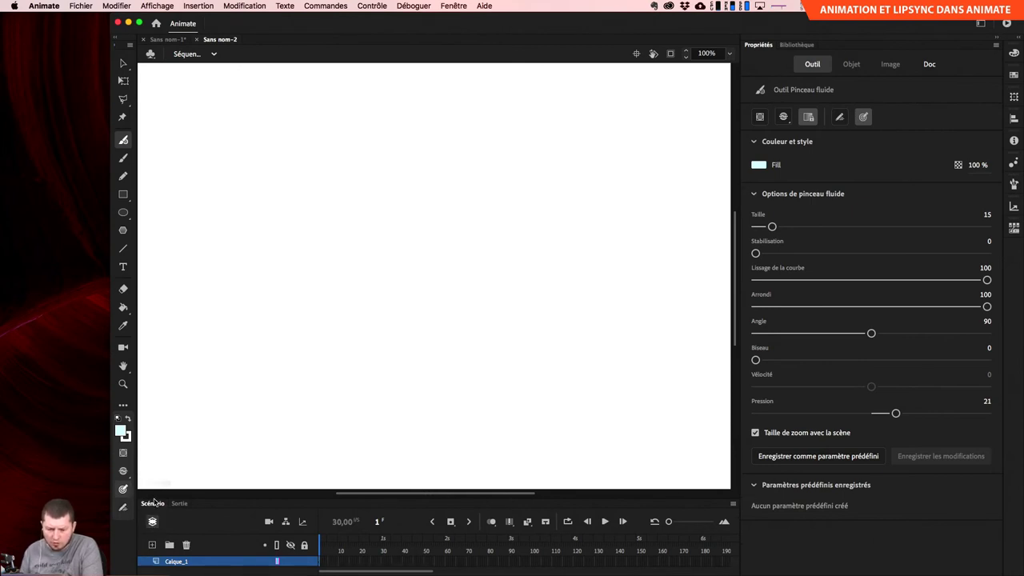
{"action": "left_click", "coordinate": [154, 523]}
{"action": "left_click", "coordinate": [152, 520]}
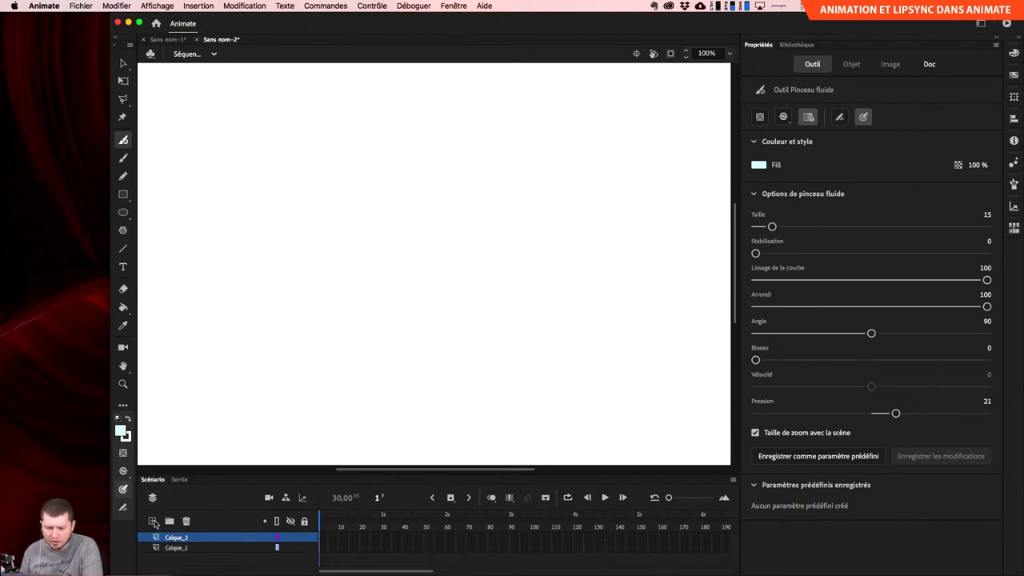
{"action": "key", "text": "super+z"}
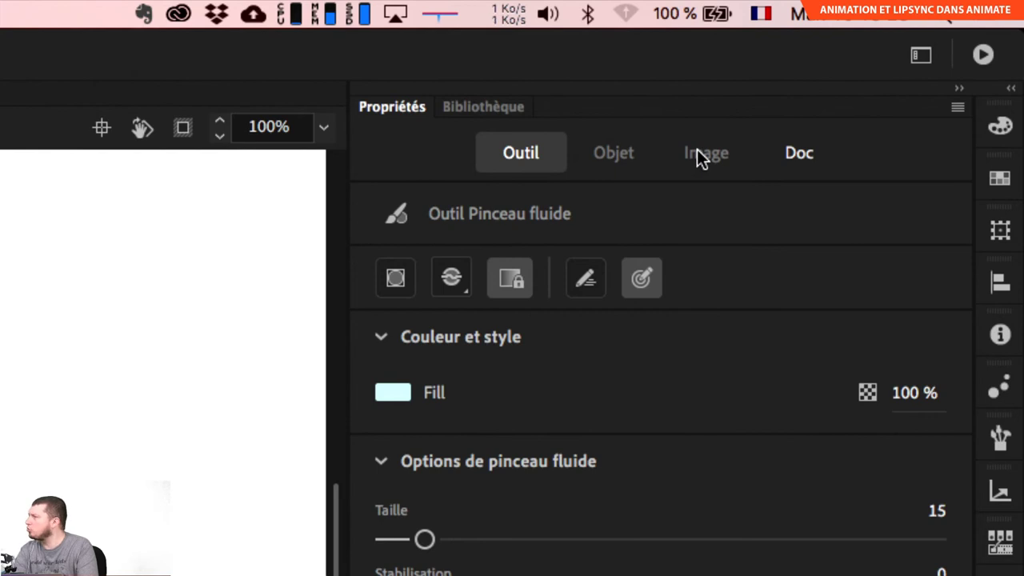
Show the document properties and save the new document on the desktop as LipSyncAnimate.fla.
{"action": "left_click", "coordinate": [792, 156]}
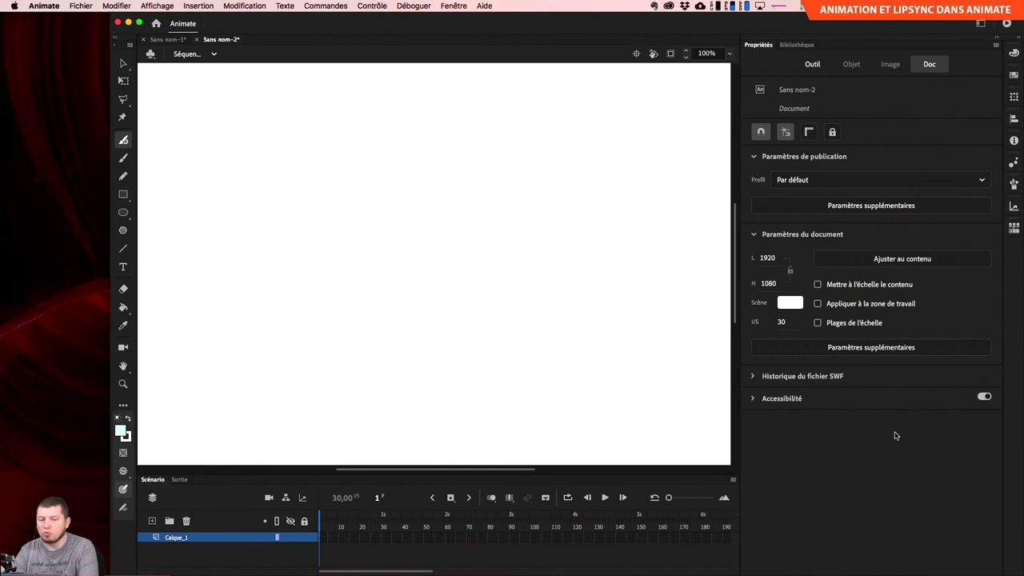
{"action": "key", "text": "super+s"}
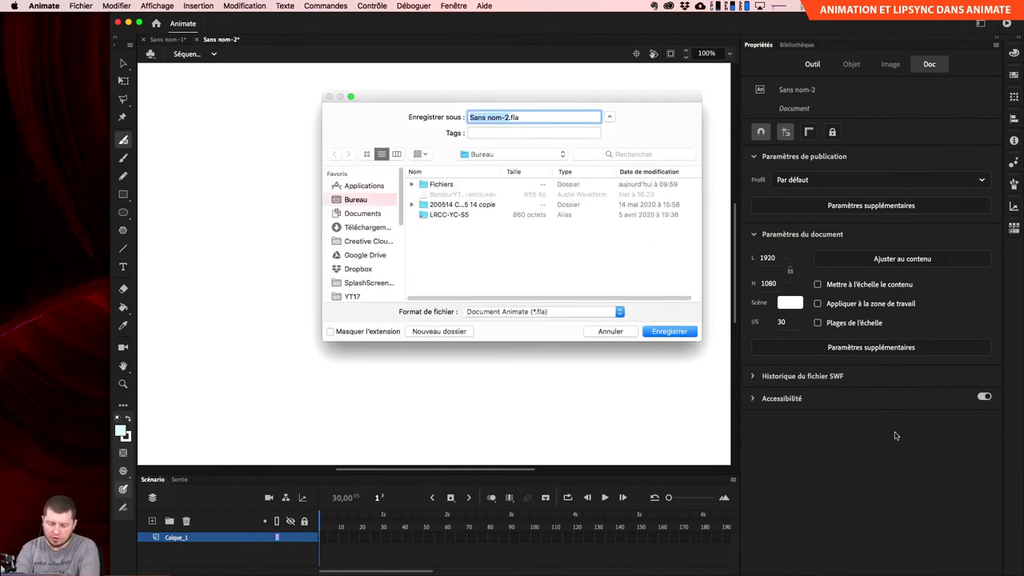
{"action": "type", "text": "LipSyncAn"}
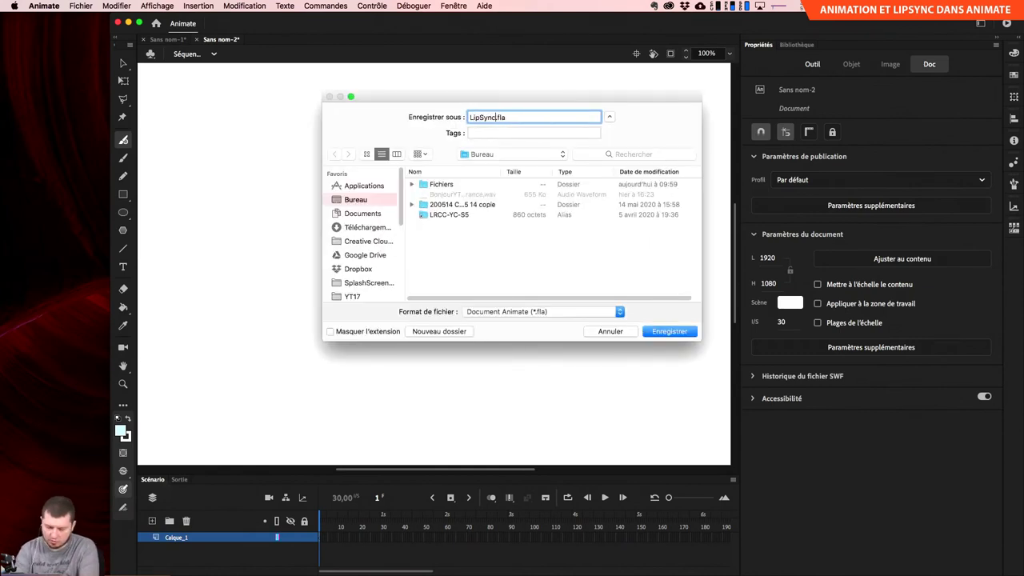
{"action": "type", "text": "imate"}
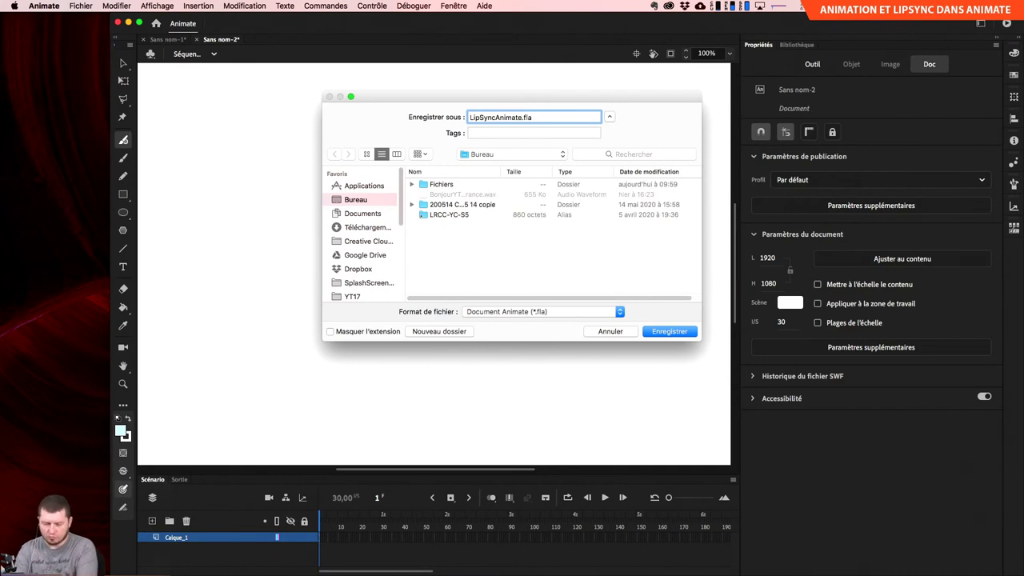
{"action": "key", "text": "Return"}
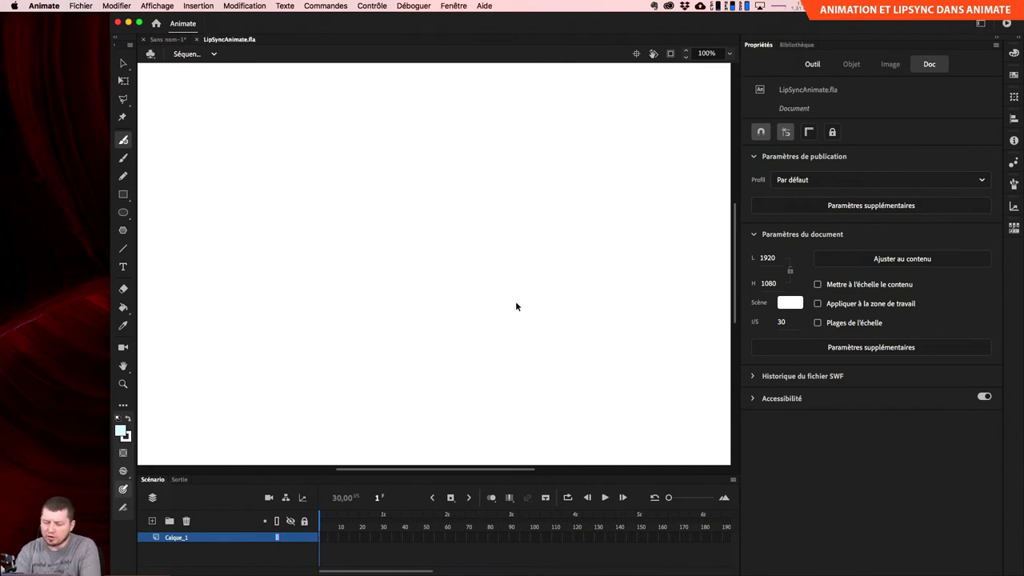
Test the empty movie as a SWF and check the SWF file history in the document properties.
{"action": "key", "text": "super+minus"}
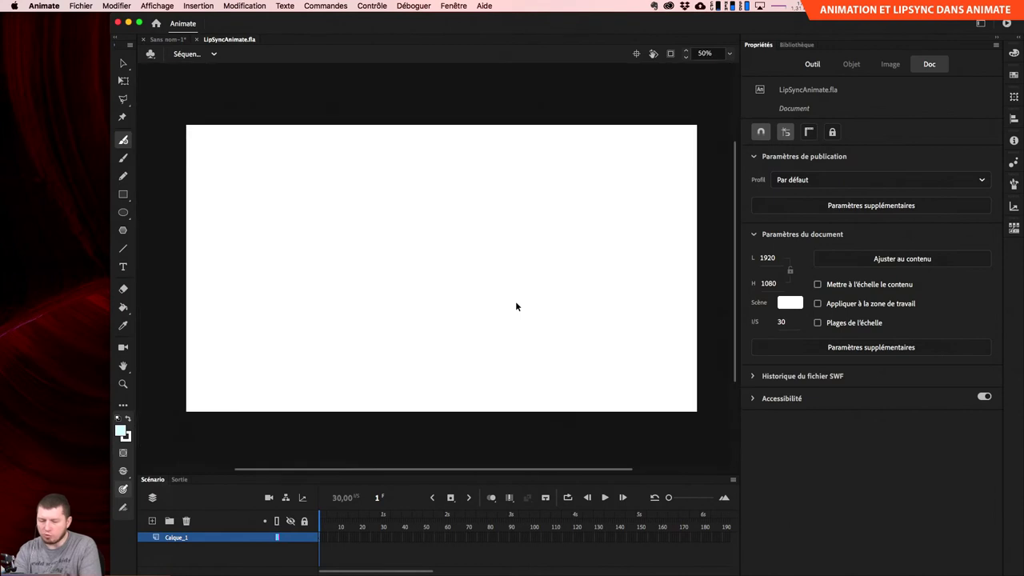
{"action": "left_click", "coordinate": [753, 376]}
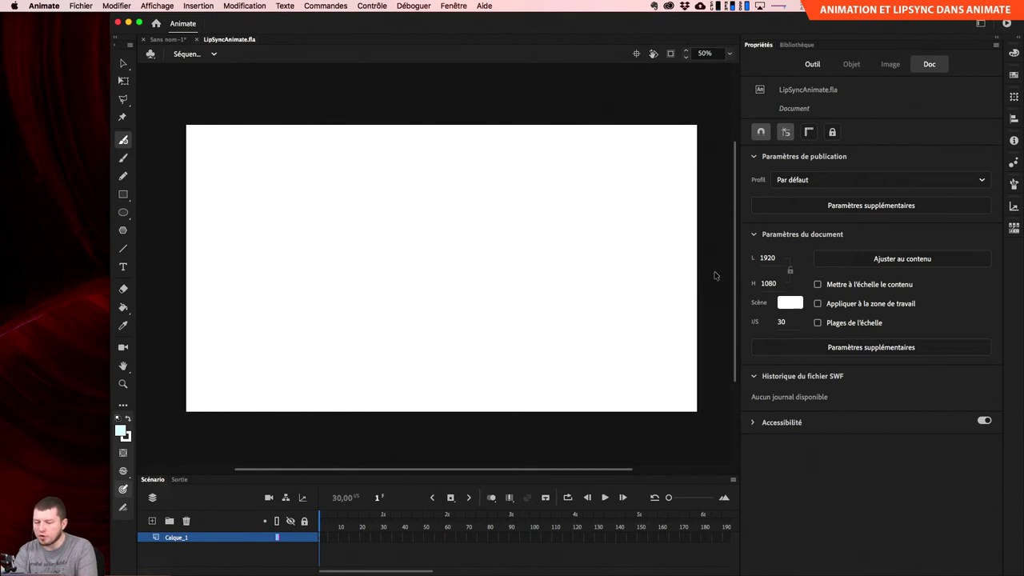
{"action": "key", "text": "super+Return"}
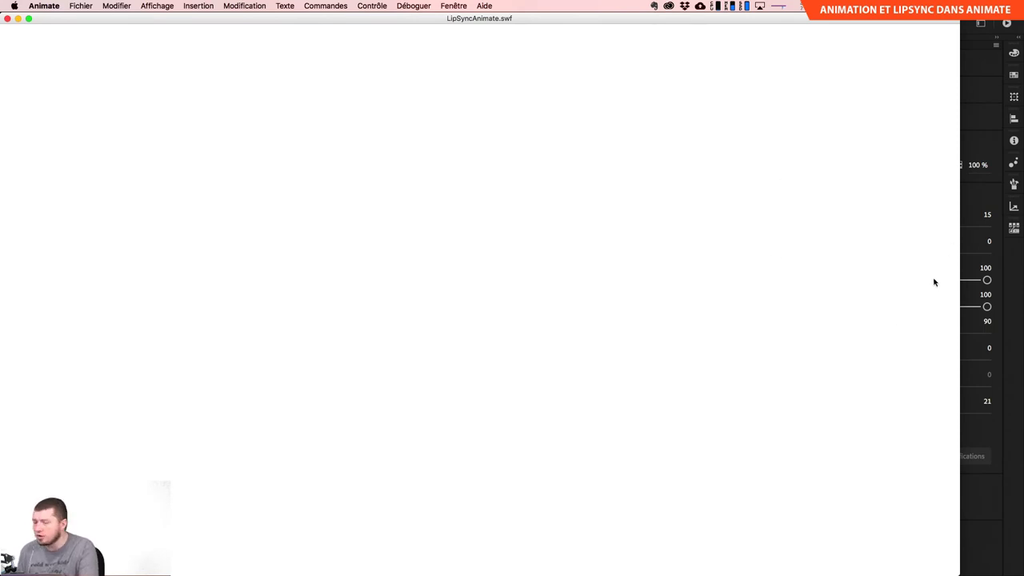
{"action": "key", "text": "super+w"}
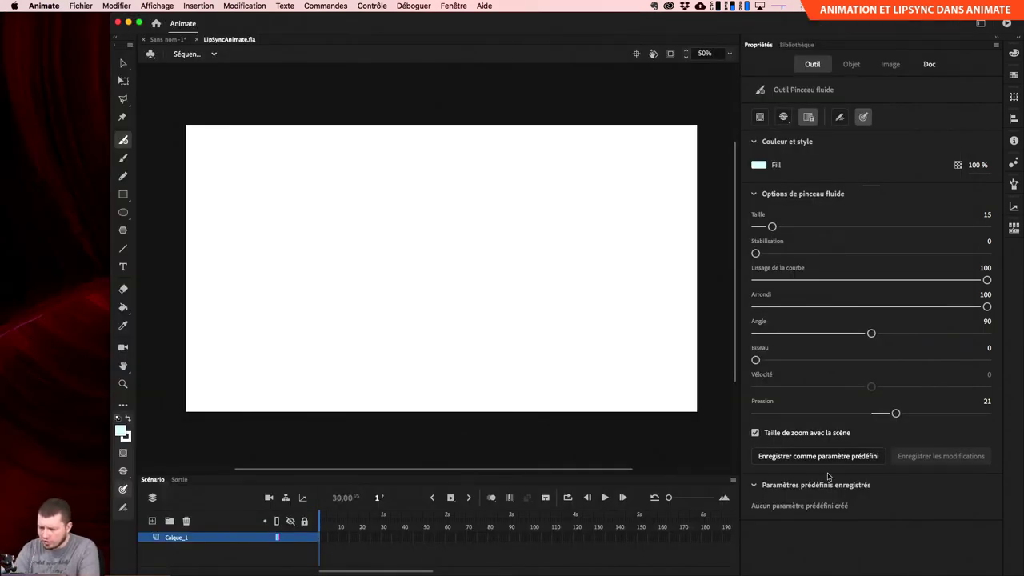
{"action": "left_click", "coordinate": [563, 197]}
{"action": "left_click", "coordinate": [932, 62]}
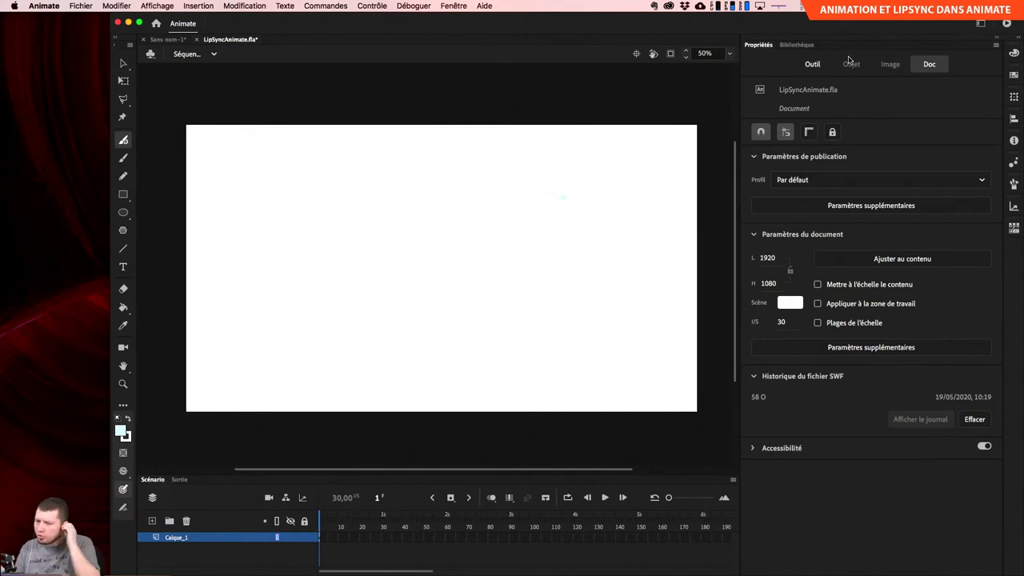
{"action": "left_click", "coordinate": [813, 64]}
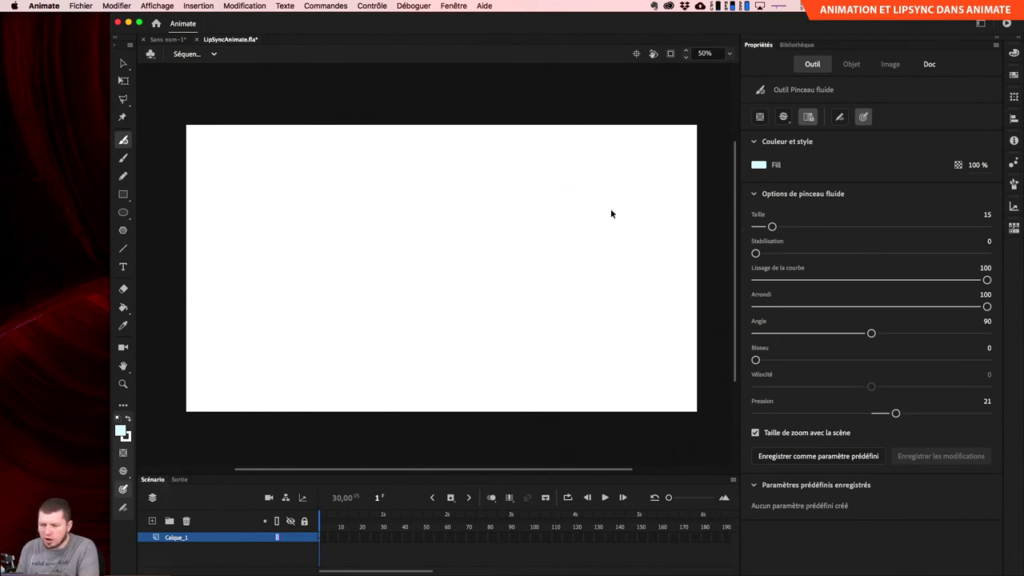
Set the Fluid Brush fill colour to turquoise #00FFCC.
{"action": "left_click", "coordinate": [121, 432]}
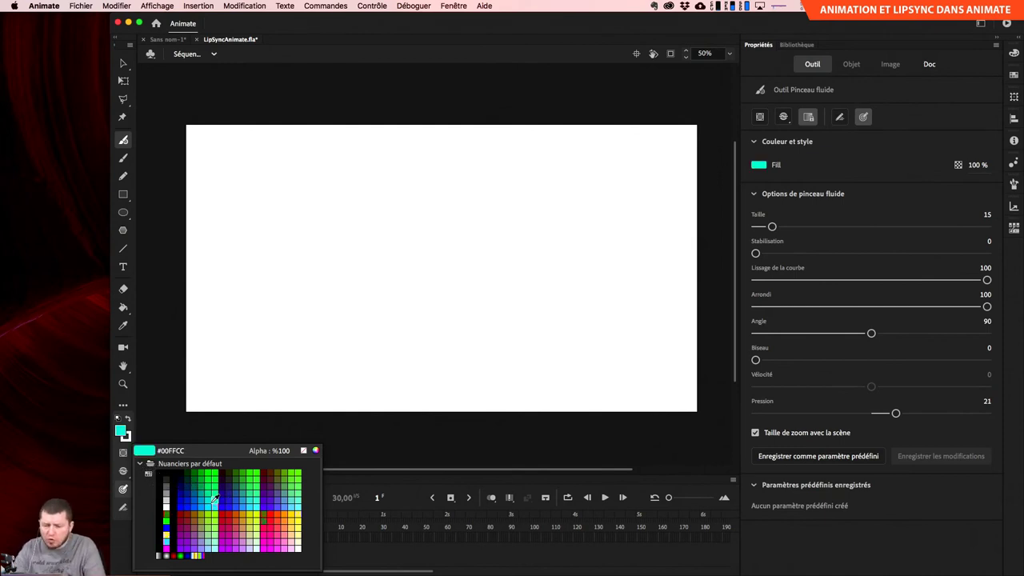
{"action": "left_click", "coordinate": [215, 497]}
{"action": "left_click", "coordinate": [120, 432]}
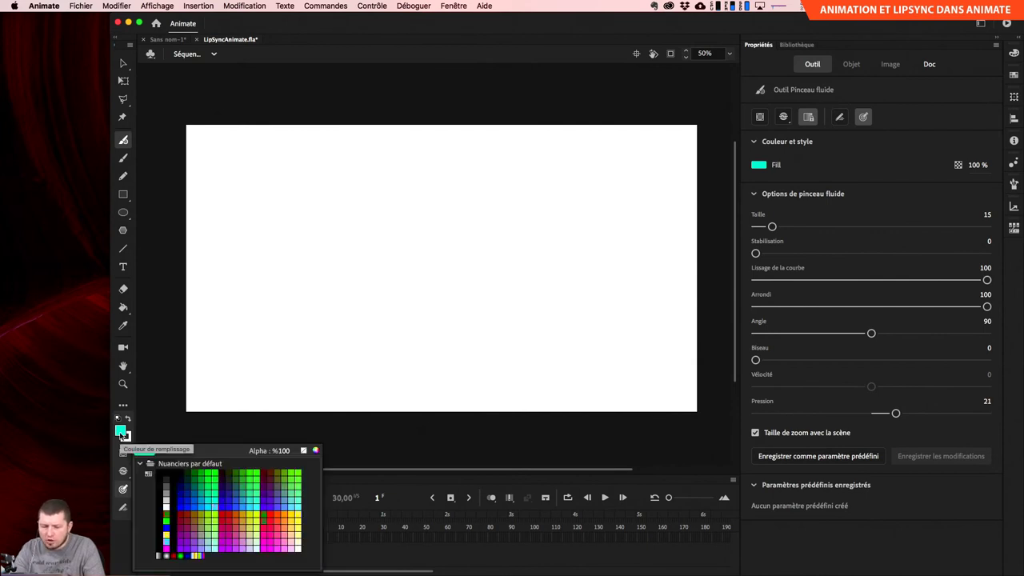
{"action": "left_click", "coordinate": [121, 433]}
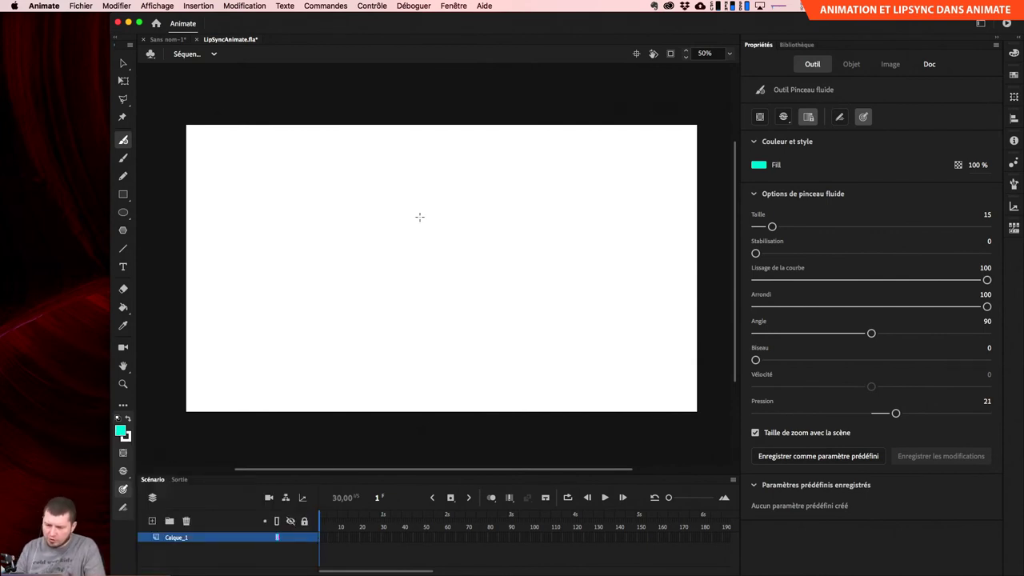
Draw a head with wavy hair and two dot eyes near the stage centre, about 352 by 521 px overall.
{"action": "left_click_drag", "start_coordinate": [466, 248], "coordinate": [477, 200]}
{"action": "mouse_move", "coordinate": [402, 251]}
{"action": "left_mouse_down"}
{"action": "mouse_move", "coordinate": [419, 292]}
{"action": "mouse_move", "coordinate": [484, 279]}
{"action": "mouse_move", "coordinate": [461, 244]}
{"action": "left_mouse_up"}
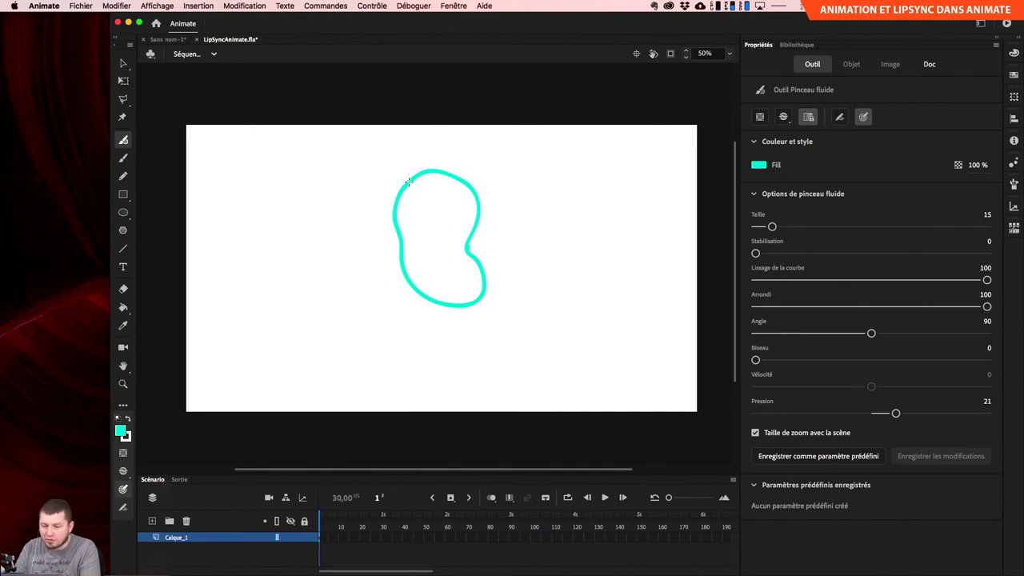
{"action": "left_click_drag", "start_coordinate": [402, 192], "coordinate": [472, 200]}
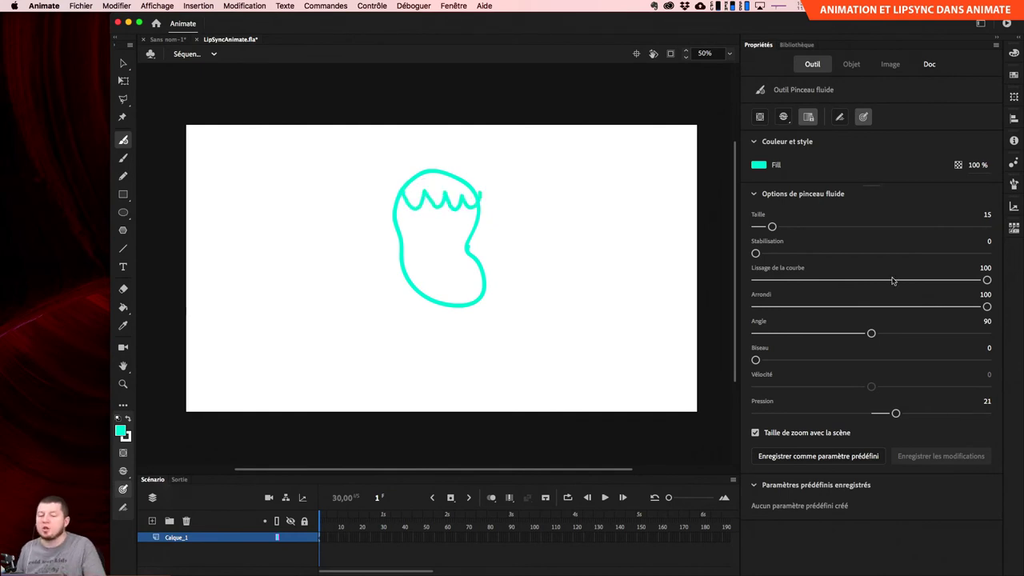
{"action": "left_click", "coordinate": [426, 235]}
{"action": "left_click", "coordinate": [455, 235]}
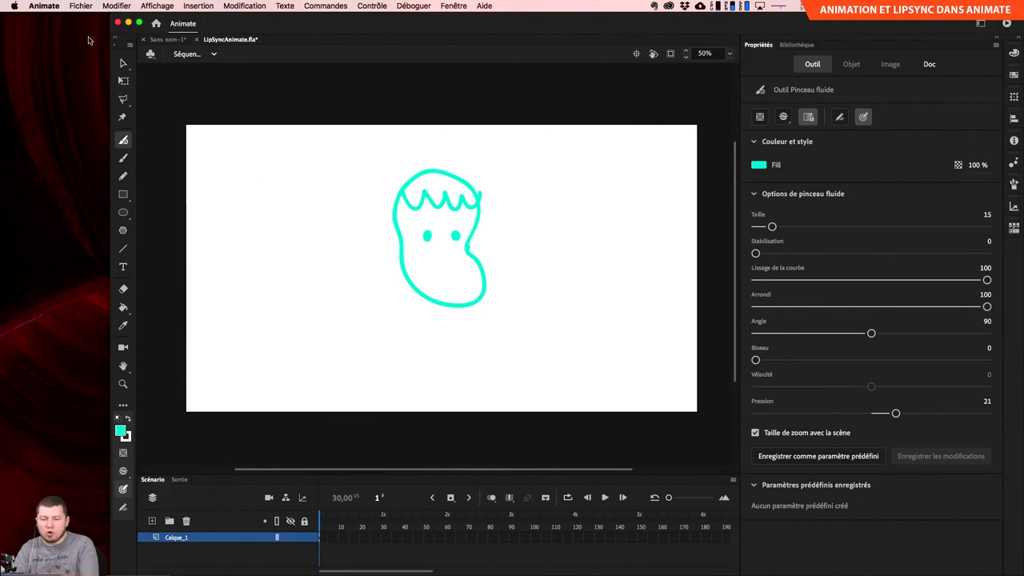
Convert the whole head drawing into a Graphique symbol named Tete.
{"action": "key", "text": "v"}
{"action": "left_click_drag", "start_coordinate": [372, 148], "coordinate": [539, 353]}
{"action": "left_click_drag", "start_coordinate": [379, 163], "coordinate": [528, 374]}
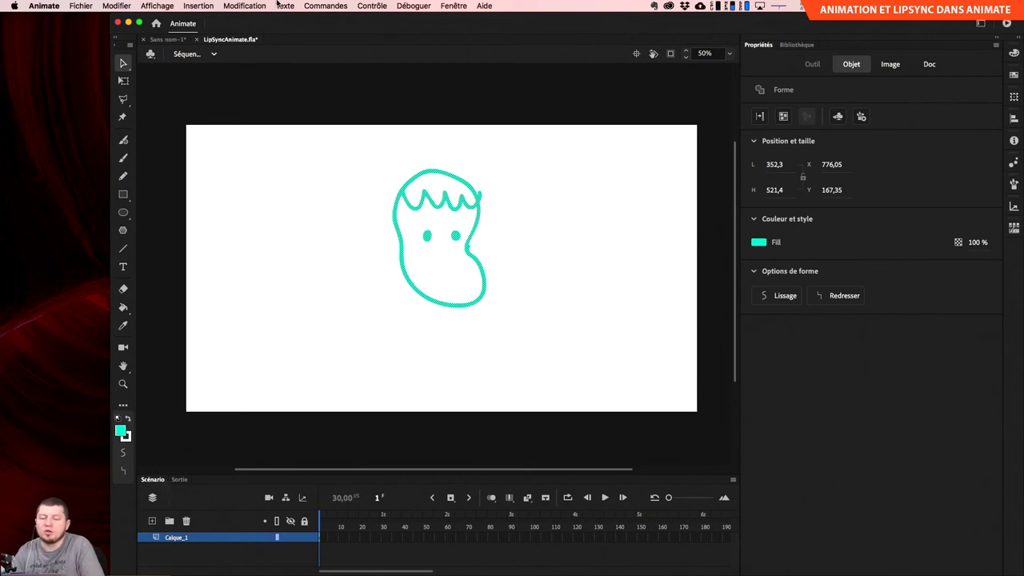
{"action": "left_click", "coordinate": [240, 6]}
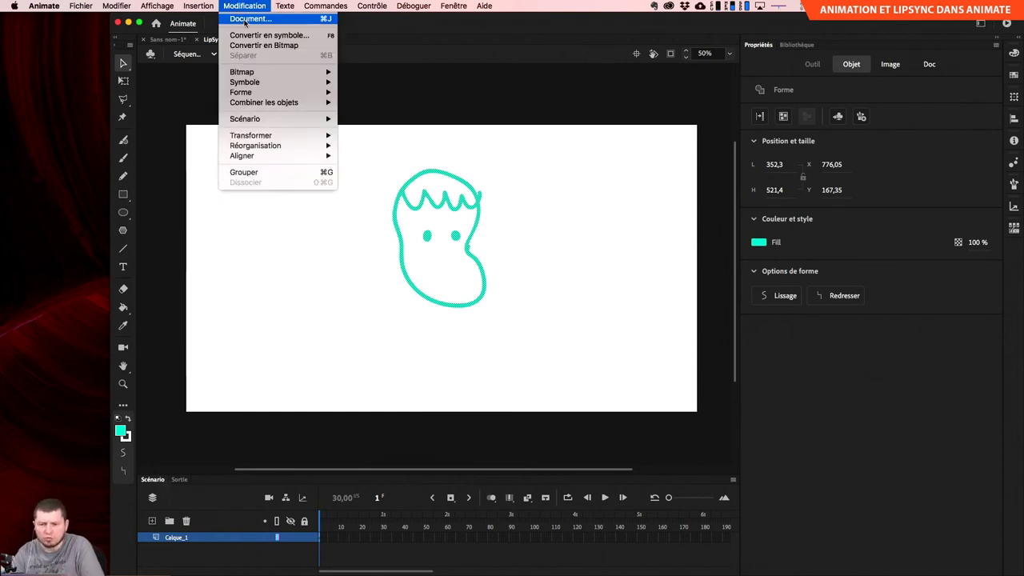
{"action": "left_click", "coordinate": [274, 36]}
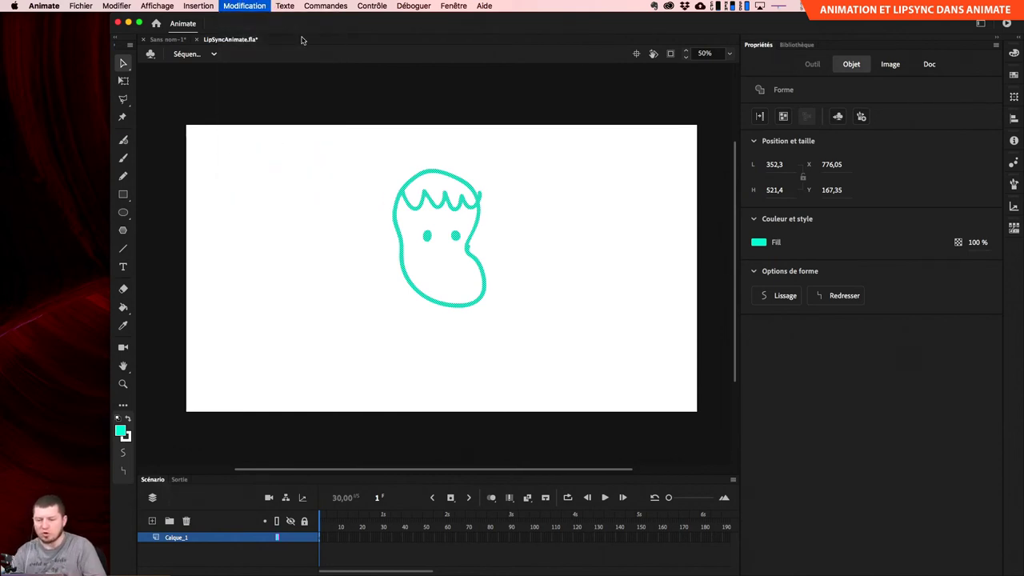
{"action": "type", "text": "Pers"}
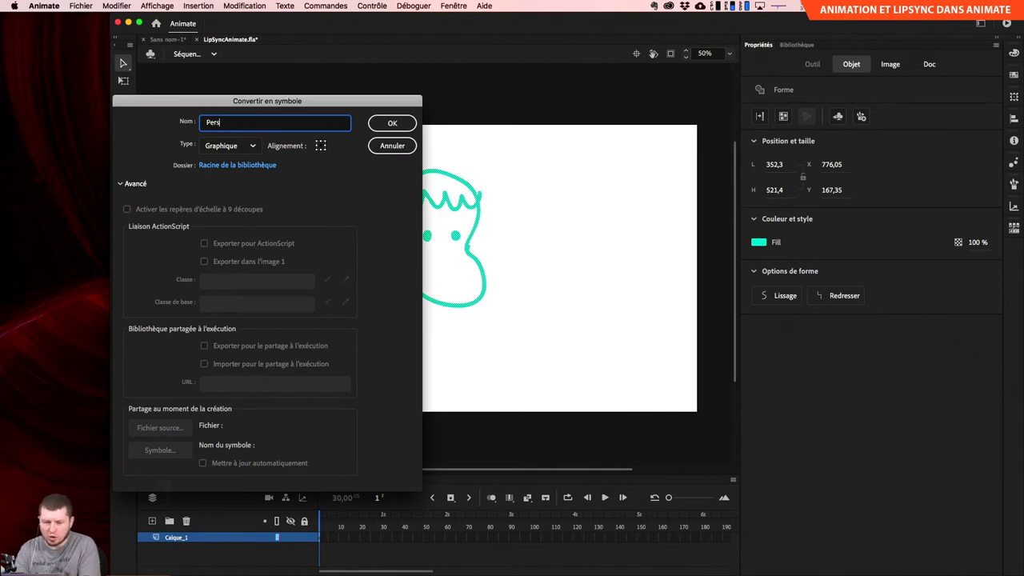
{"action": "type", "text": "o"}
{"action": "key", "text": "super+a"}
{"action": "type", "text": "T"}
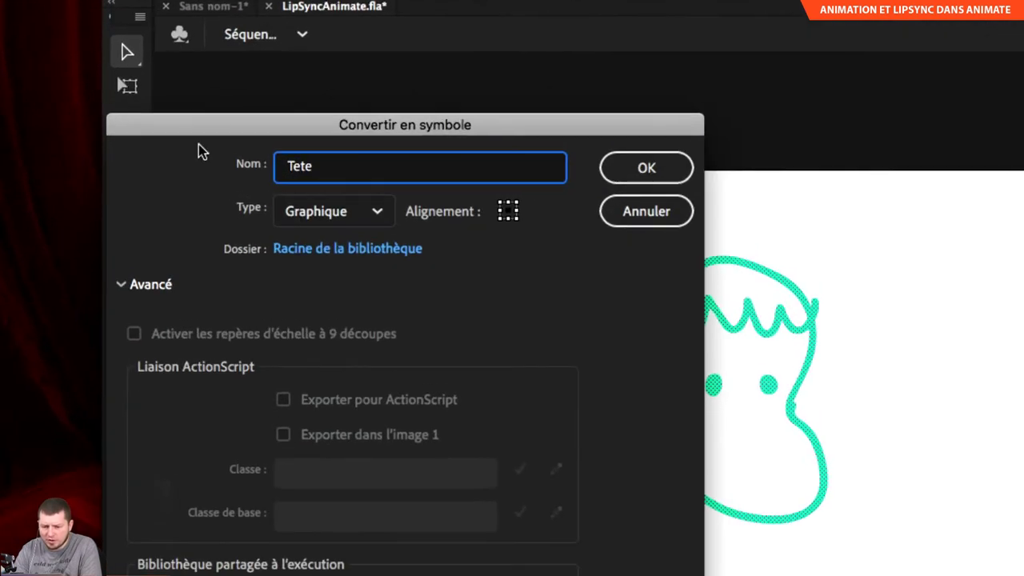
{"action": "left_click", "coordinate": [377, 218]}
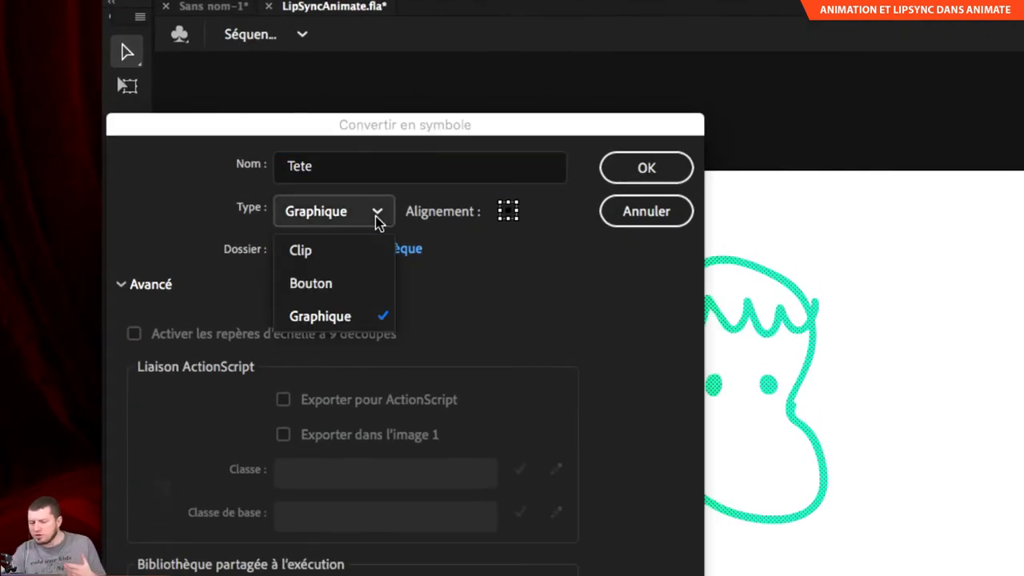
{"action": "left_click", "coordinate": [320, 317]}
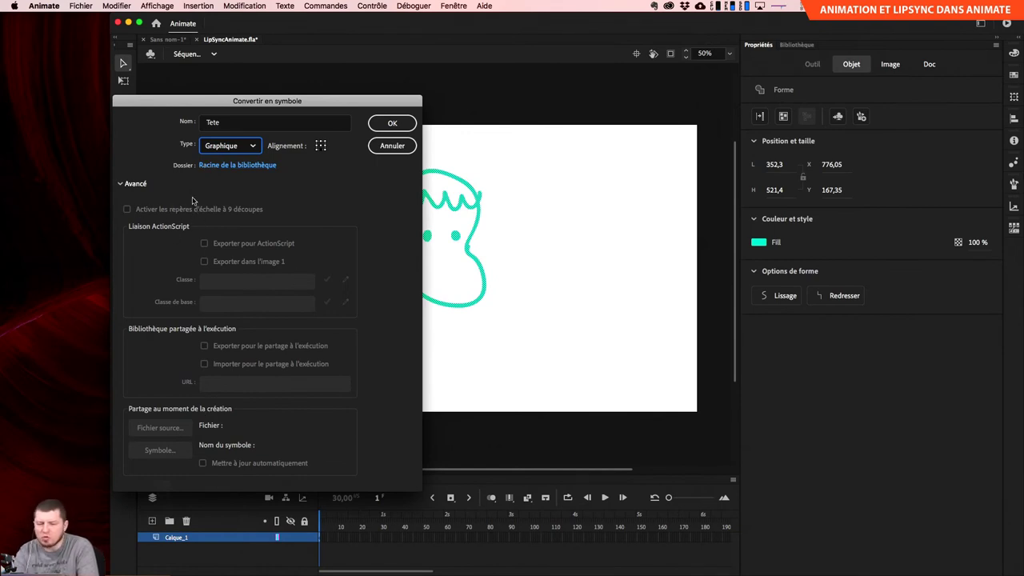
{"action": "left_click", "coordinate": [120, 183]}
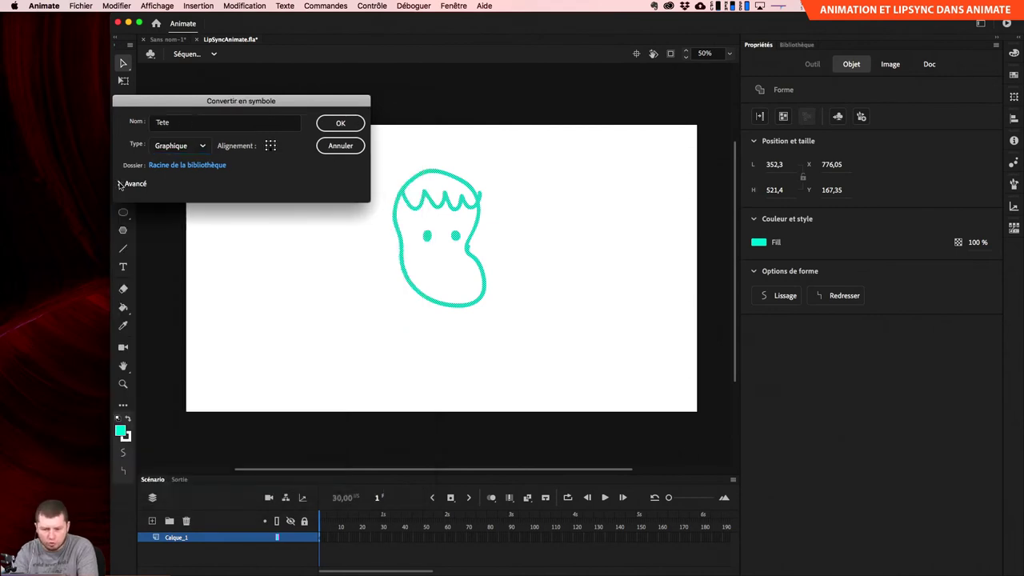
{"action": "left_click", "coordinate": [121, 183]}
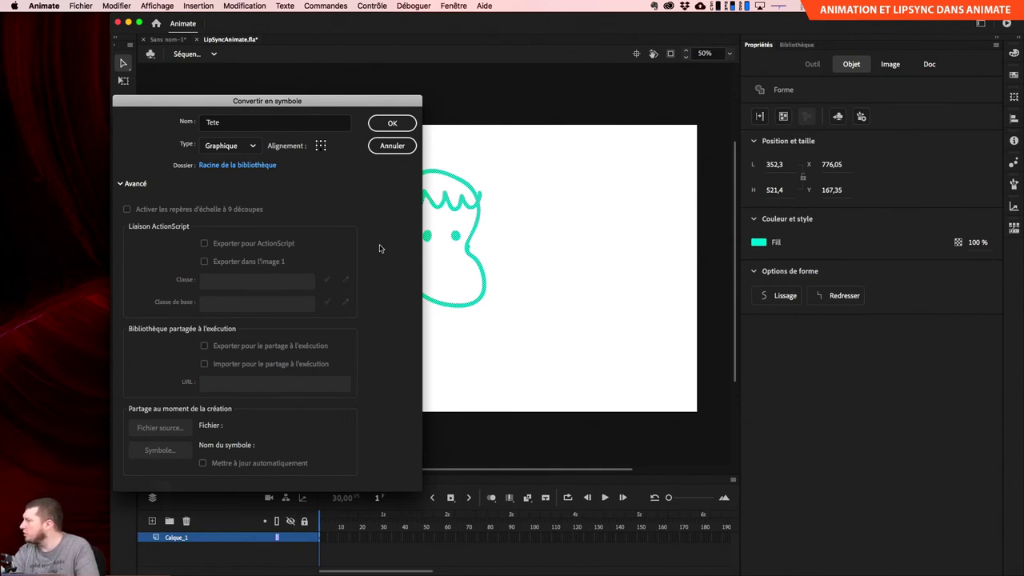
{"action": "left_click", "coordinate": [392, 124]}
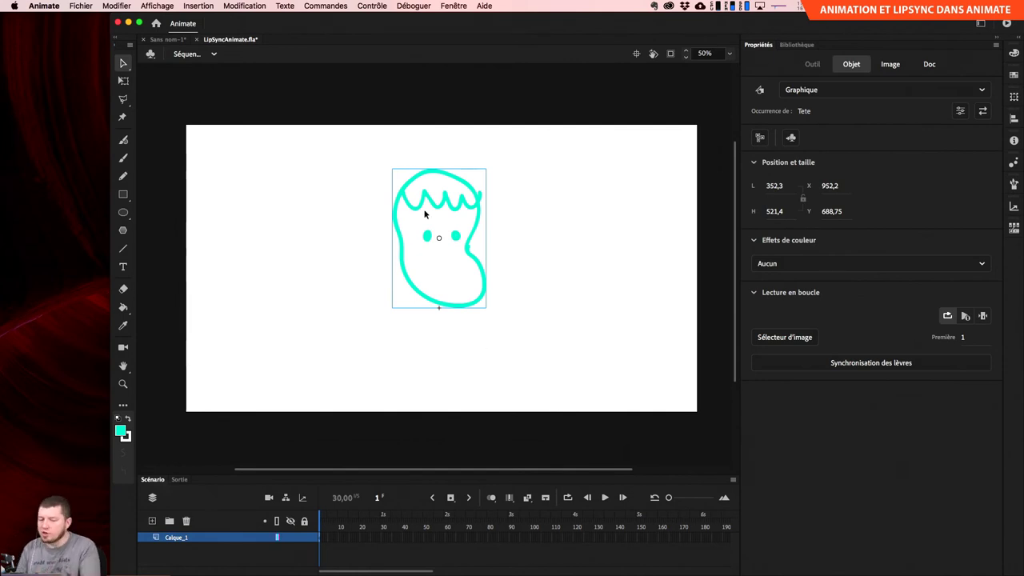
Open the Tete symbol for editing and insert a blank keyframe at frame 2 of Calque_1.
{"action": "double_click", "coordinate": [445, 305]}
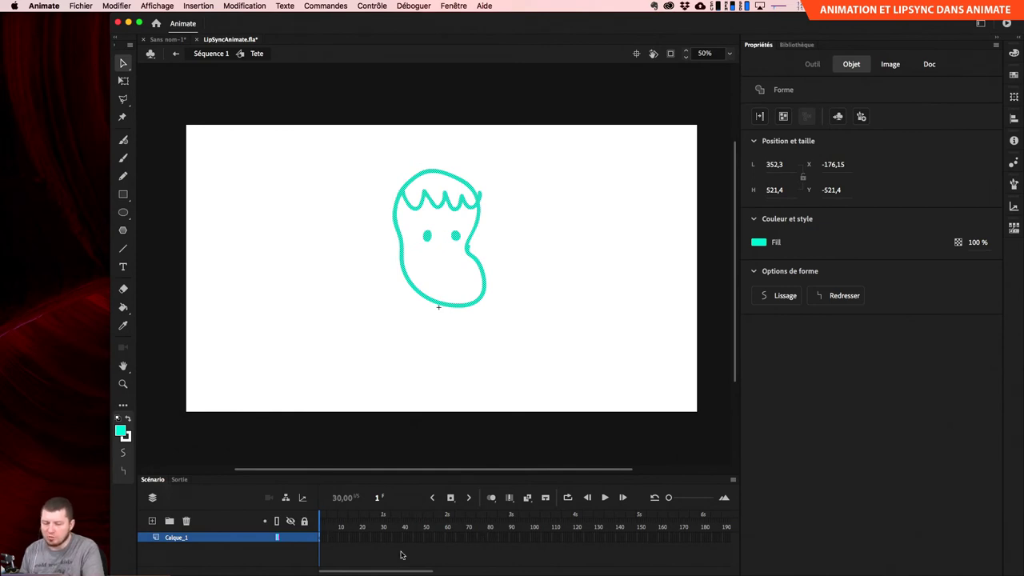
{"action": "left_click", "coordinate": [336, 552]}
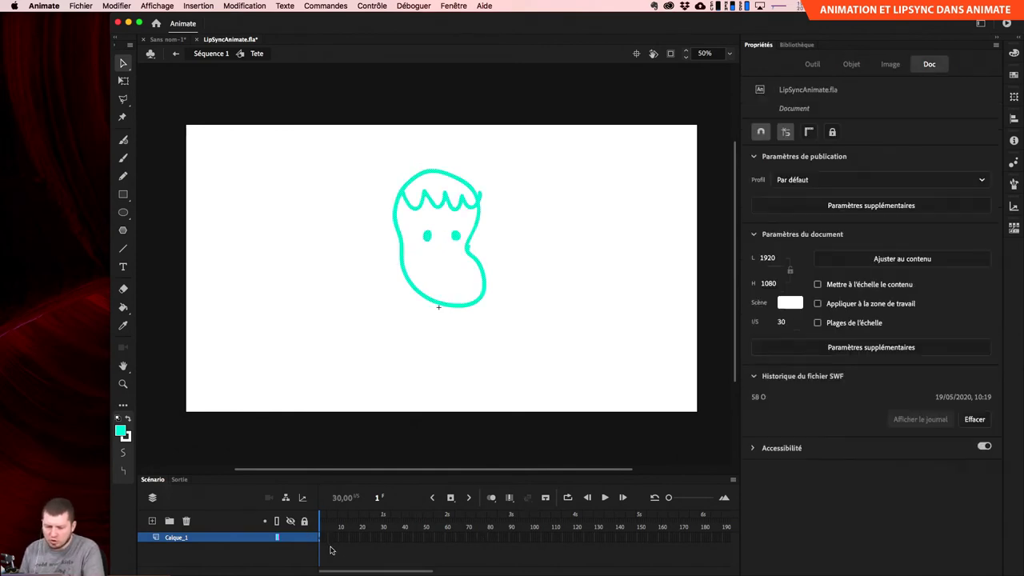
{"action": "left_click_drag", "start_coordinate": [668, 497], "coordinate": [696, 498]}
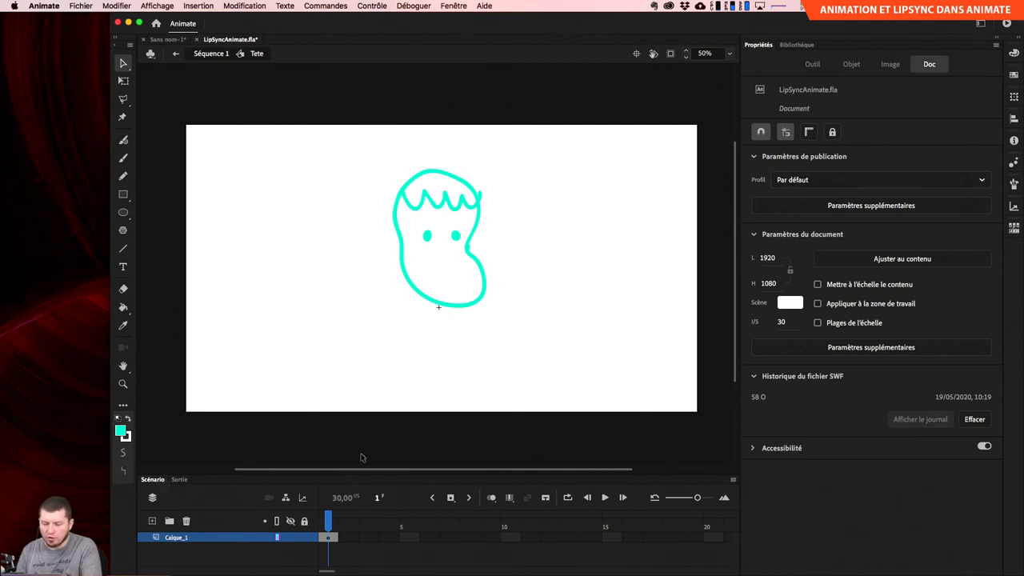
{"action": "left_click", "coordinate": [346, 539]}
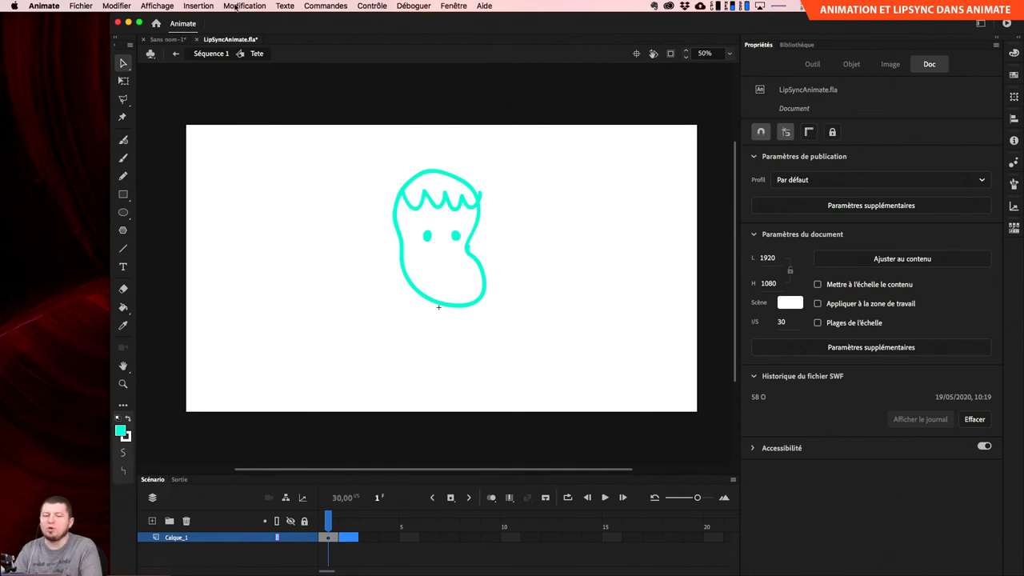
{"action": "left_click", "coordinate": [200, 6]}
{"action": "mouse_move", "coordinate": [215, 73]}
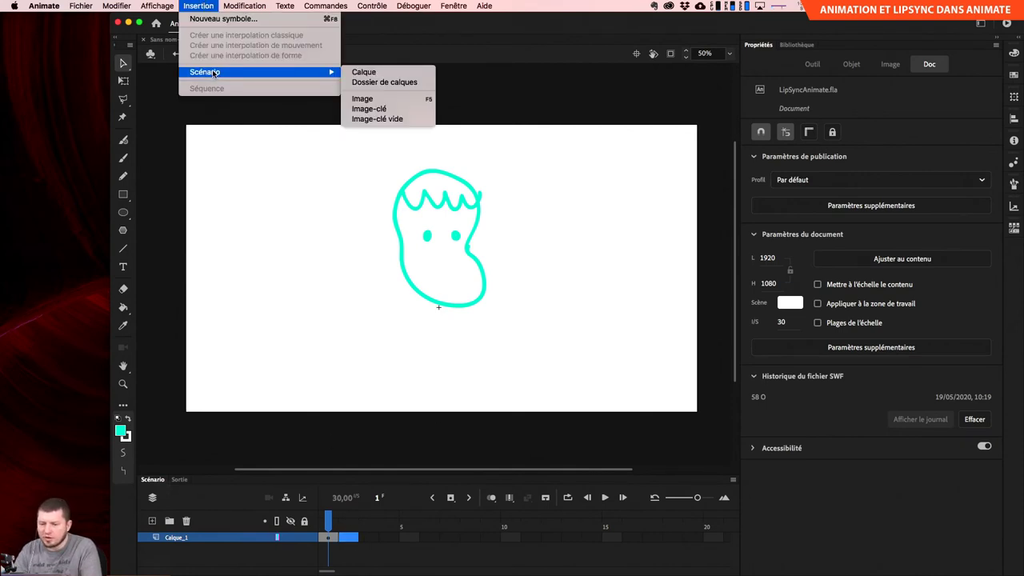
{"action": "left_click", "coordinate": [415, 119]}
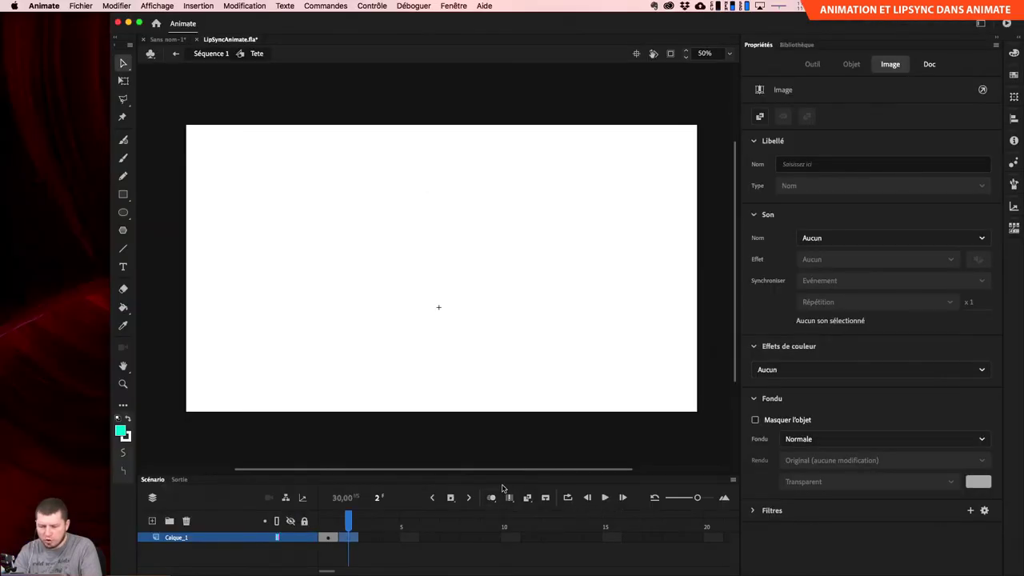
Show the onion skin and trace a slightly different turquoise head with wavy hair and dot eyes on frame 2 using the Fluid Brush.
{"action": "left_click", "coordinate": [497, 474]}
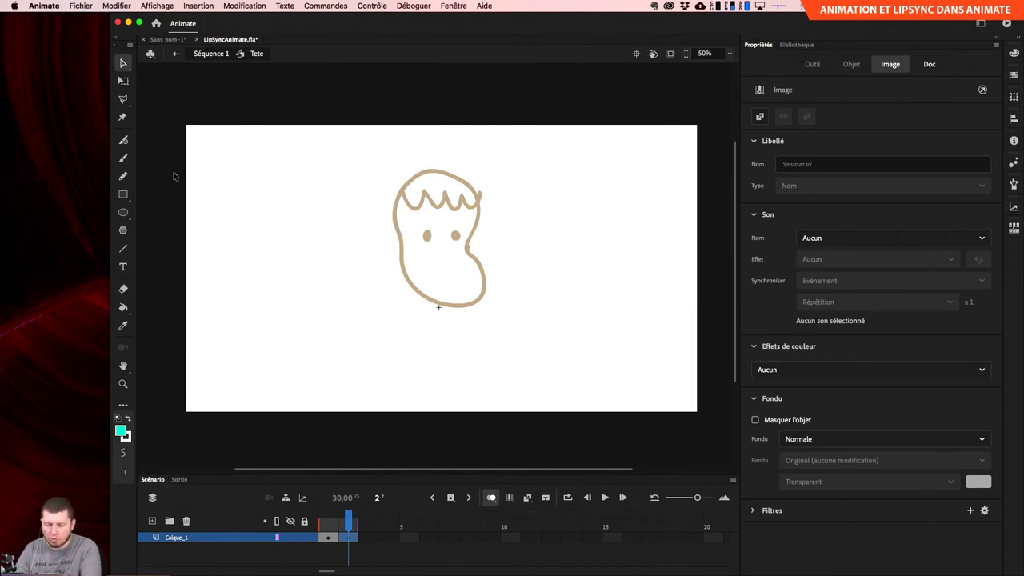
{"action": "left_click", "coordinate": [123, 140]}
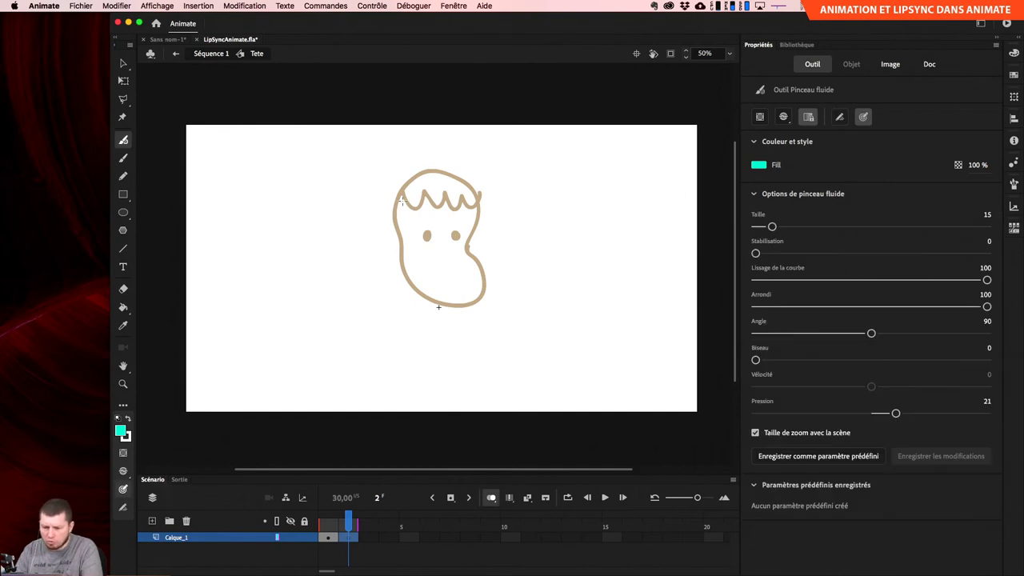
{"action": "mouse_move", "coordinate": [402, 199]}
{"action": "left_mouse_down"}
{"action": "mouse_move", "coordinate": [418, 209]}
{"action": "mouse_move", "coordinate": [483, 202]}
{"action": "left_mouse_up"}
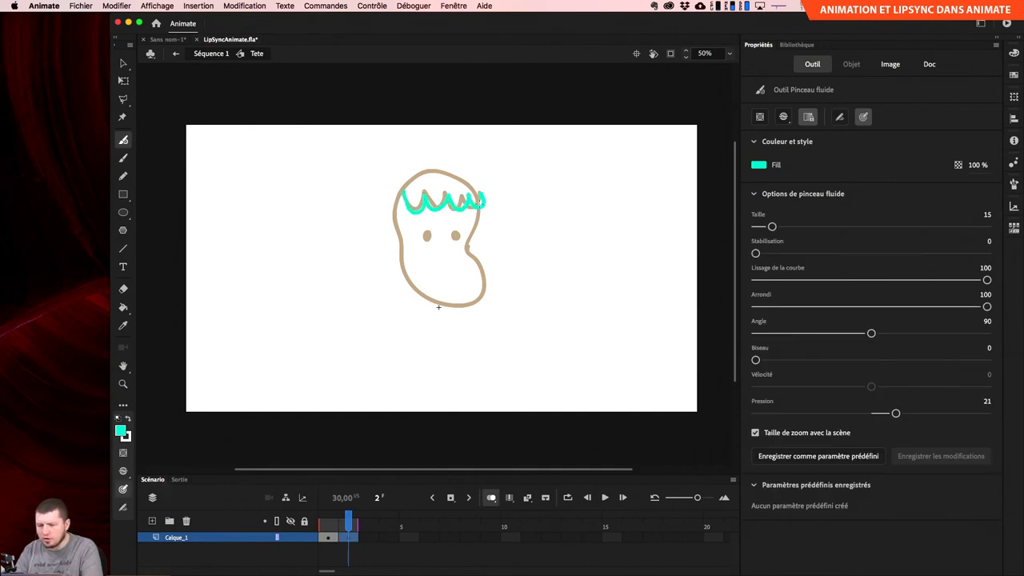
{"action": "mouse_move", "coordinate": [474, 253]}
{"action": "left_mouse_down"}
{"action": "mouse_move", "coordinate": [476, 192]}
{"action": "mouse_move", "coordinate": [446, 171]}
{"action": "mouse_move", "coordinate": [420, 170]}
{"action": "mouse_move", "coordinate": [396, 189]}
{"action": "mouse_move", "coordinate": [390, 218]}
{"action": "mouse_move", "coordinate": [418, 297]}
{"action": "mouse_move", "coordinate": [449, 304]}
{"action": "mouse_move", "coordinate": [479, 281]}
{"action": "mouse_move", "coordinate": [467, 253]}
{"action": "left_mouse_up"}
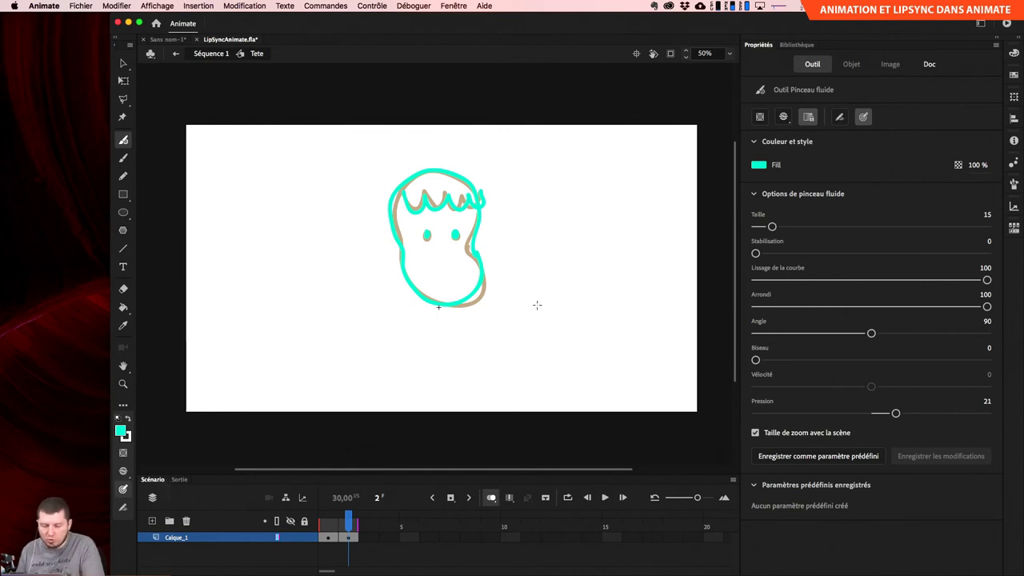
Insert a blank keyframe at frame 3 of Calque_1.
{"action": "left_click", "coordinate": [244, 6]}
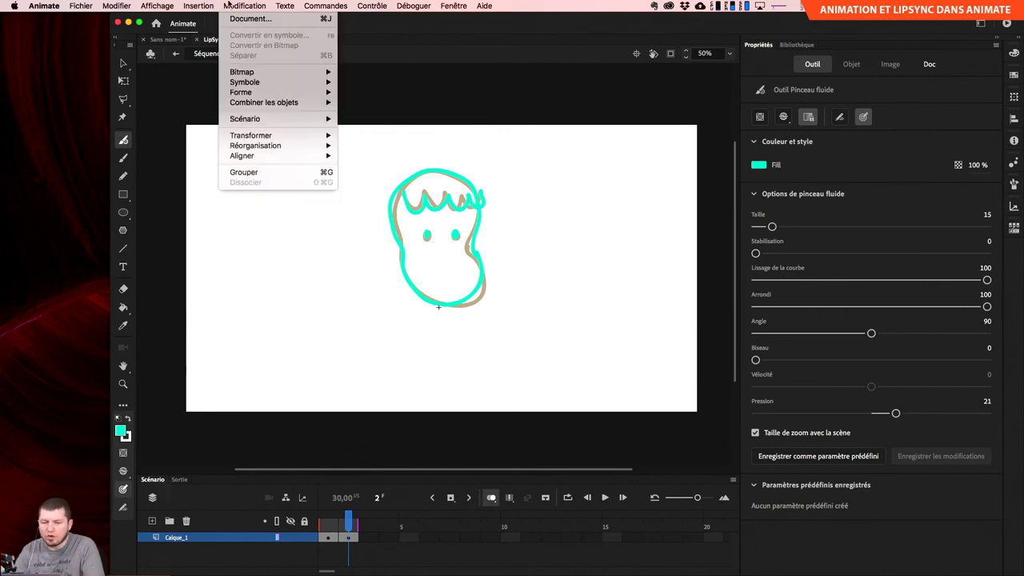
{"action": "mouse_move", "coordinate": [198, 5]}
{"action": "mouse_move", "coordinate": [222, 73]}
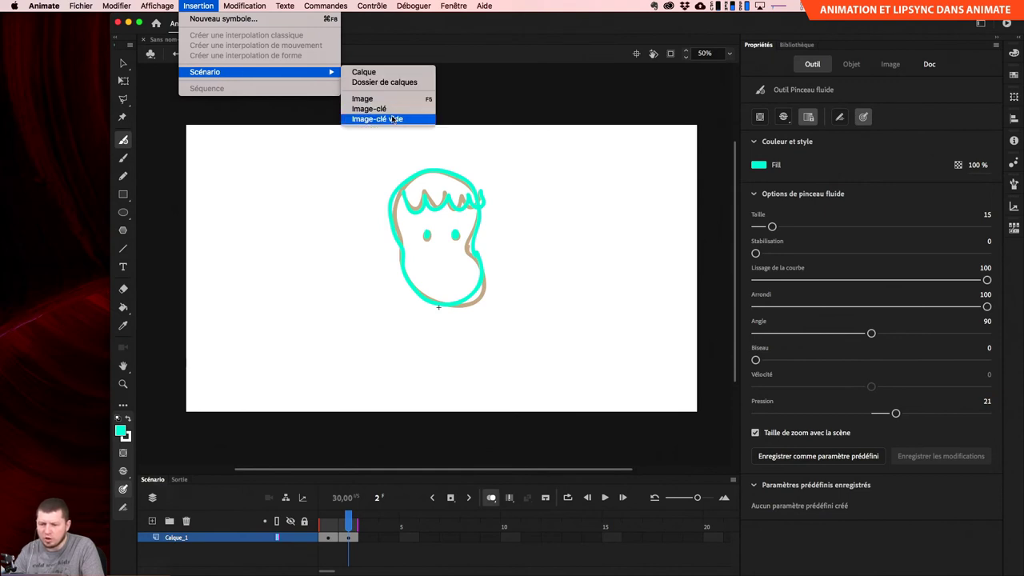
{"action": "left_click", "coordinate": [486, 21]}
{"action": "key", "text": "F7"}
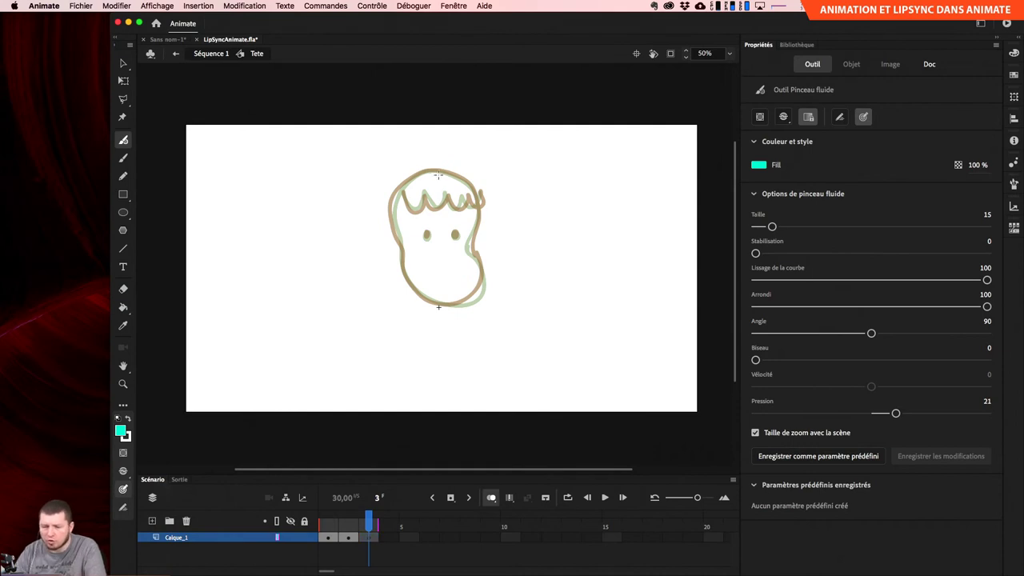
Draw a third variation of the head, with wavy hair and two eyes, over the onion-skinned frames on frame 3.
{"action": "mouse_move", "coordinate": [439, 175]}
{"action": "left_mouse_down"}
{"action": "mouse_move", "coordinate": [399, 202]}
{"action": "mouse_move", "coordinate": [399, 275]}
{"action": "mouse_move", "coordinate": [421, 295]}
{"action": "mouse_move", "coordinate": [444, 300]}
{"action": "mouse_move", "coordinate": [470, 284]}
{"action": "mouse_move", "coordinate": [478, 209]}
{"action": "mouse_move", "coordinate": [460, 173]}
{"action": "mouse_move", "coordinate": [425, 173]}
{"action": "mouse_move", "coordinate": [415, 208]}
{"action": "mouse_move", "coordinate": [404, 194]}
{"action": "mouse_move", "coordinate": [440, 214]}
{"action": "mouse_move", "coordinate": [467, 194]}
{"action": "mouse_move", "coordinate": [491, 198]}
{"action": "left_mouse_up"}
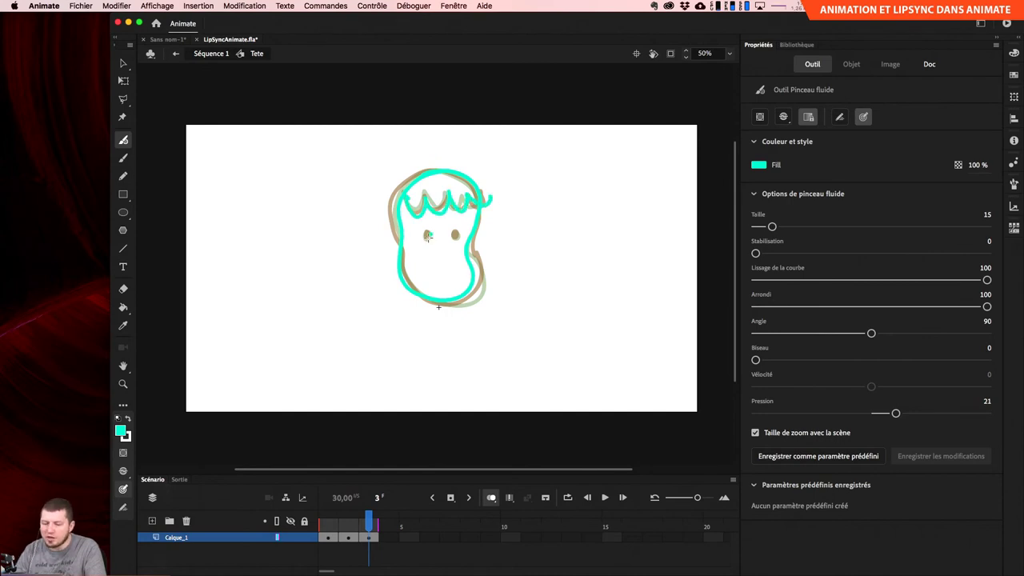
{"action": "left_click_drag", "start_coordinate": [428, 234], "coordinate": [428, 240]}
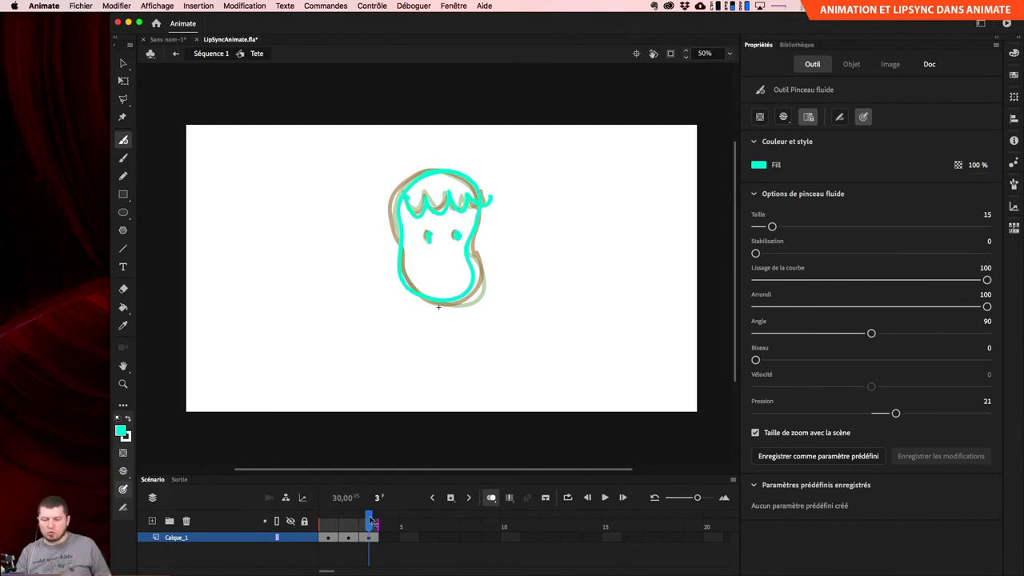
{"action": "mouse_move", "coordinate": [369, 524]}
{"action": "left_mouse_down"}
{"action": "mouse_move", "coordinate": [337, 530]}
{"action": "mouse_move", "coordinate": [368, 525]}
{"action": "left_mouse_up"}
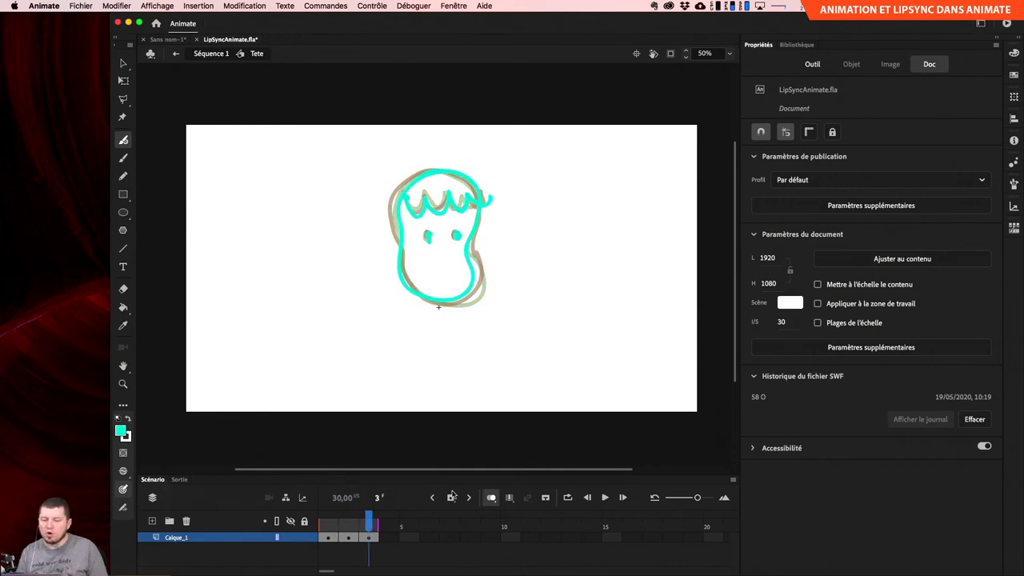
Turn off the onion skin, enable loop playback over frames 1 to 3, and preview the head animation.
{"action": "left_click", "coordinate": [491, 497]}
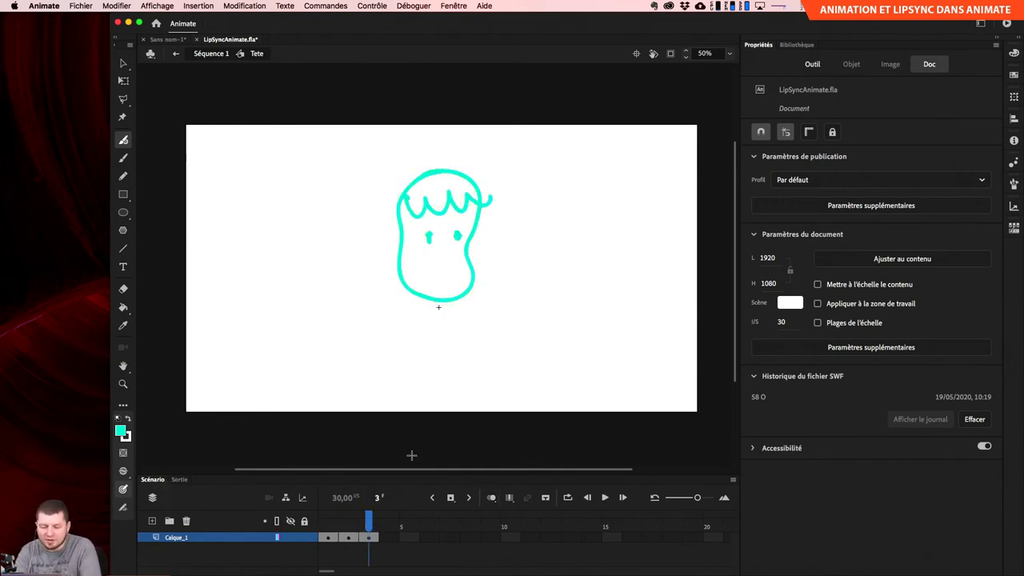
{"action": "key", "text": "Return"}
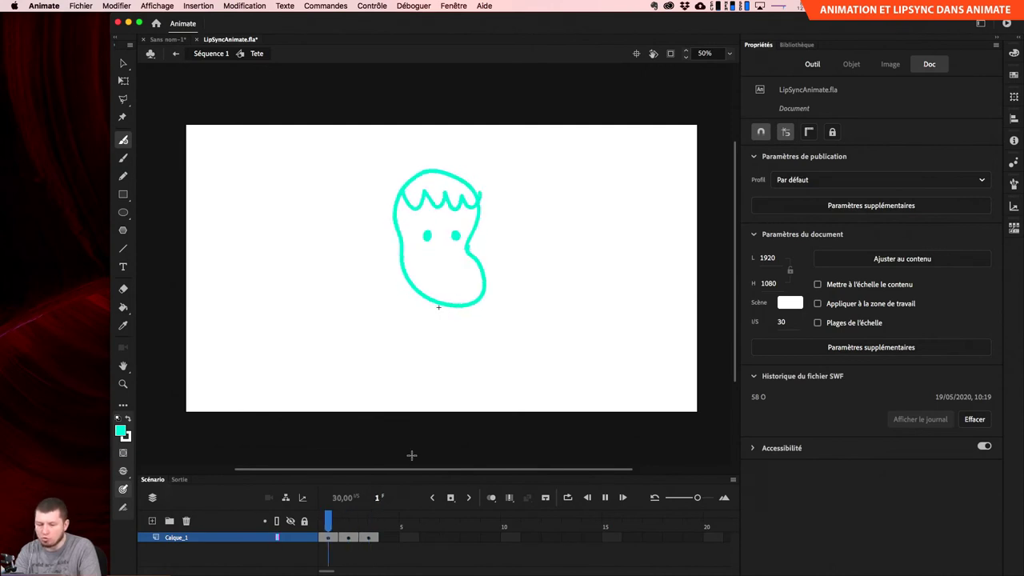
{"action": "left_click", "coordinate": [567, 498]}
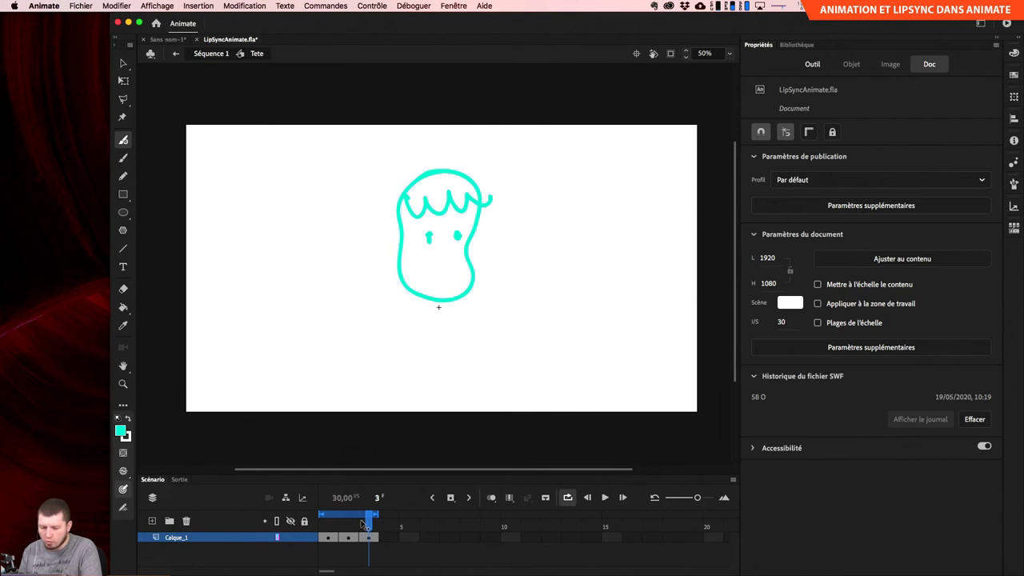
{"action": "key", "text": "Return"}
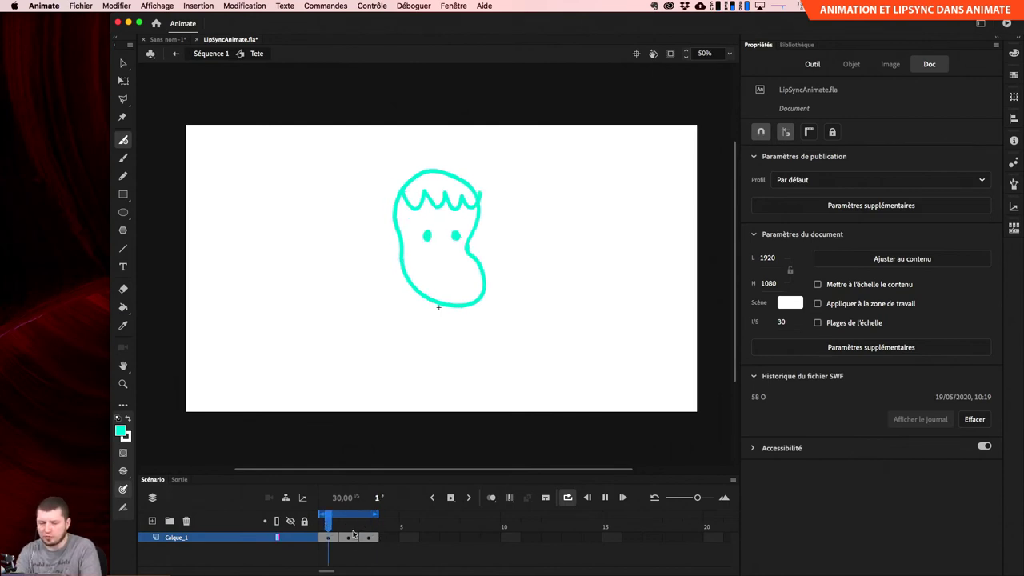
{"action": "key", "text": "Return"}
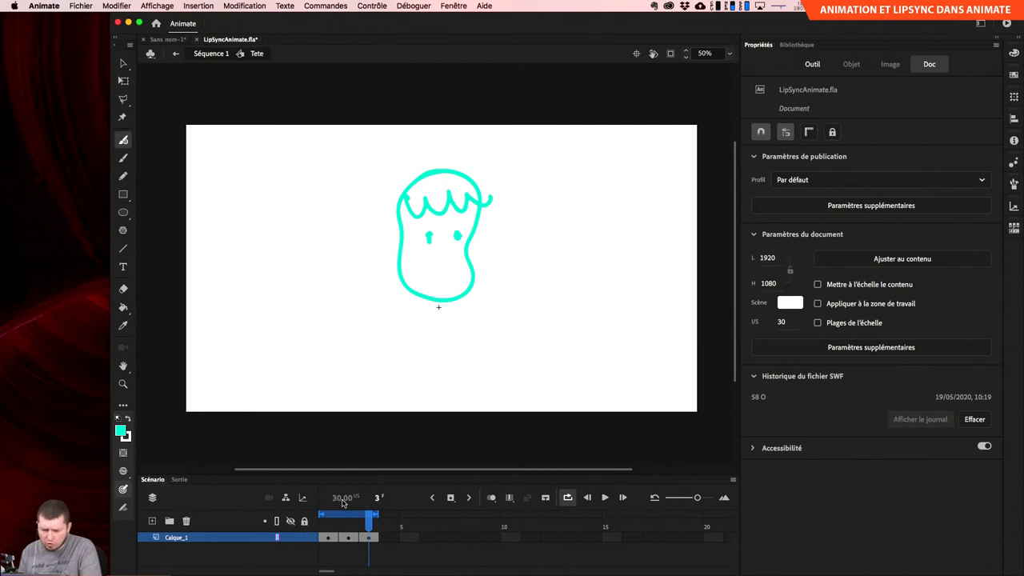
Set the document frame rate to 12 frames per second.
{"action": "left_click", "coordinate": [378, 497]}
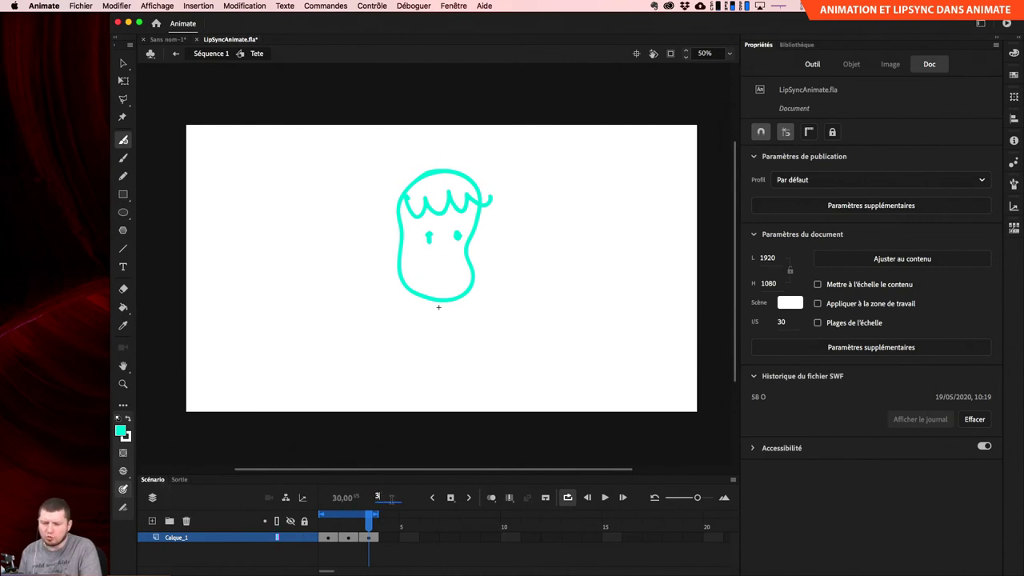
{"action": "left_click", "coordinate": [782, 320]}
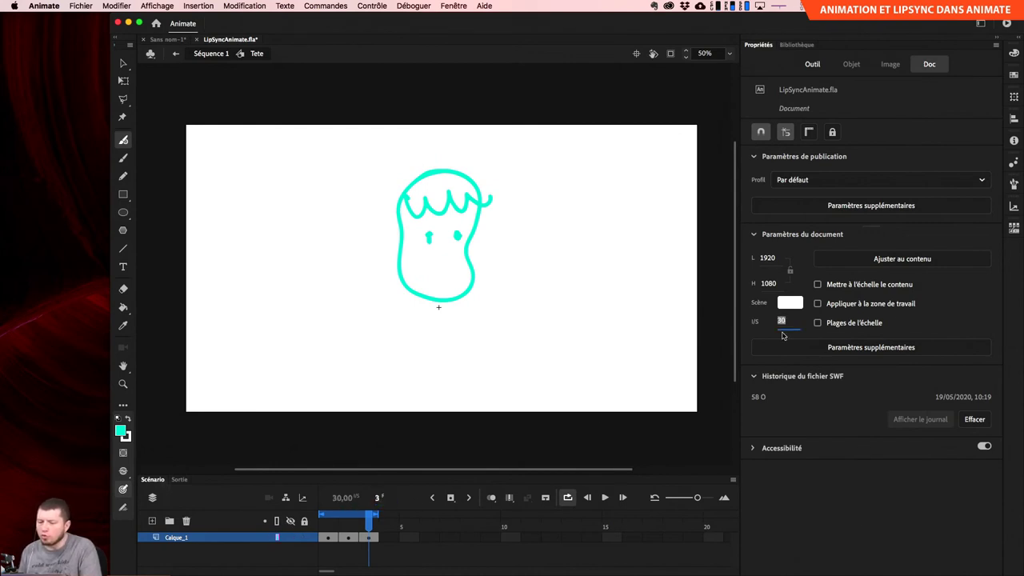
{"action": "type", "text": "12"}
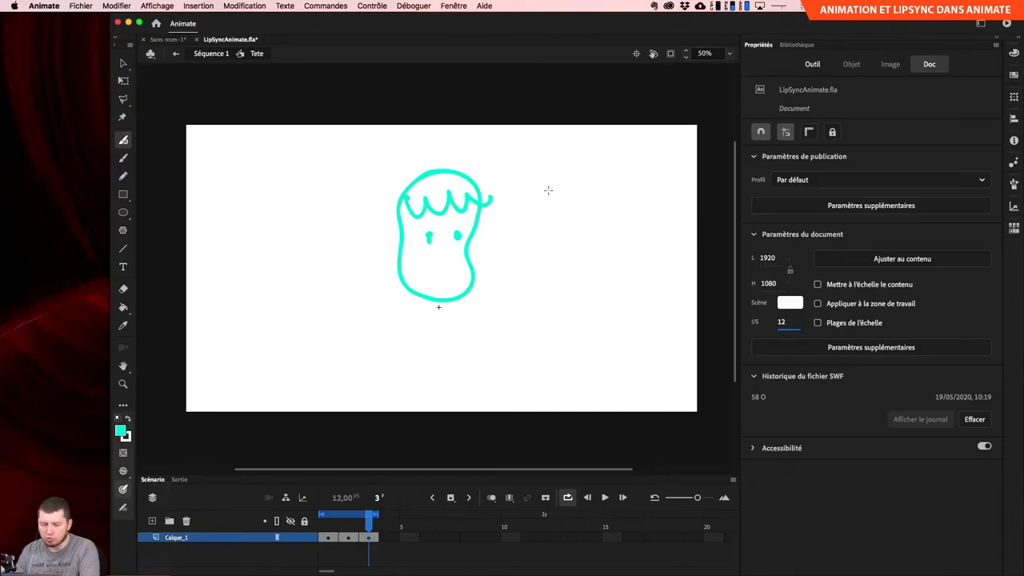
Try rotating the stage counter-clockwise with the Rotation tool, and restore its upright orientation.
{"action": "key", "text": "r"}
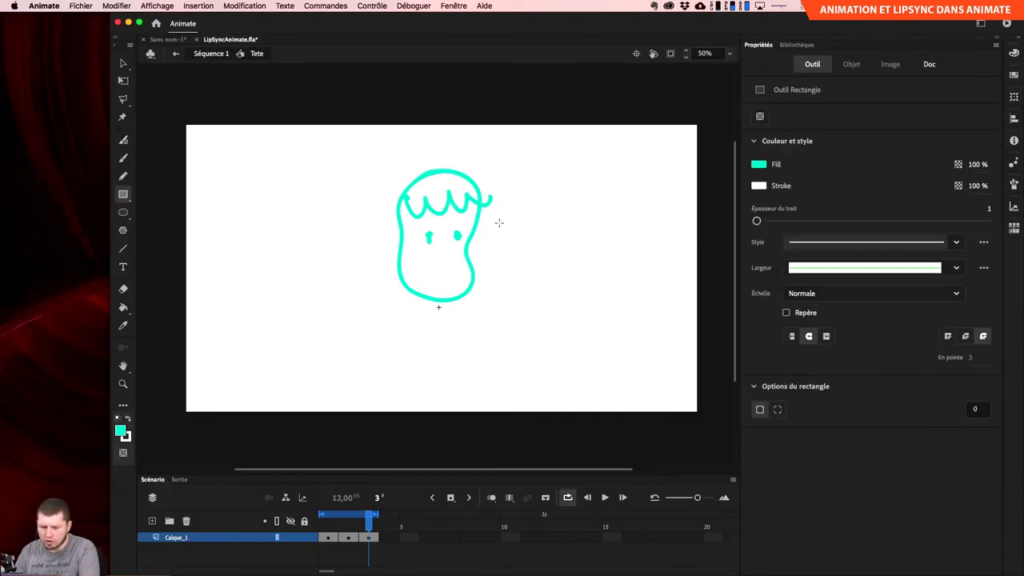
{"action": "left_click", "coordinate": [653, 53]}
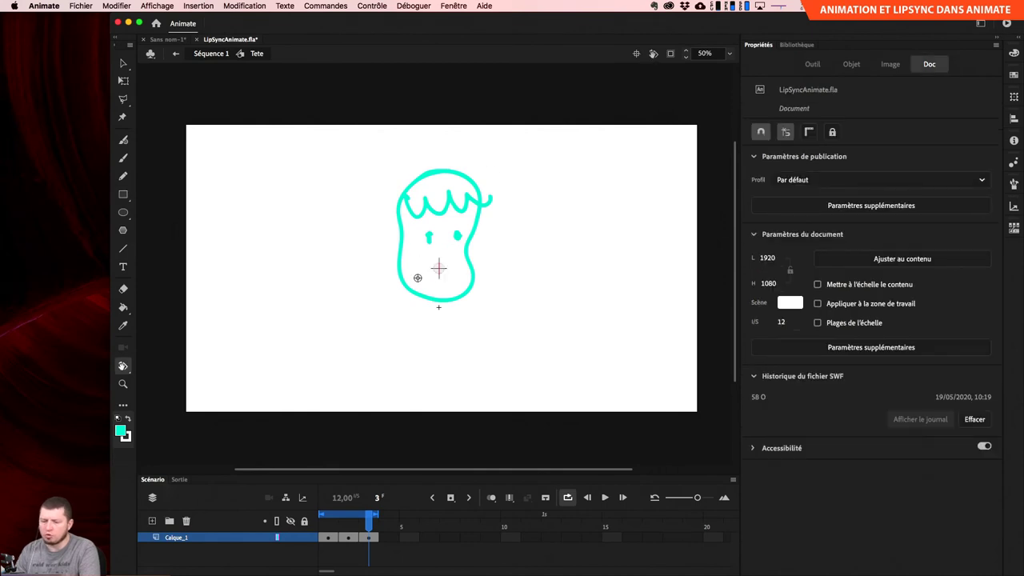
{"action": "left_click_drag", "start_coordinate": [425, 219], "coordinate": [400, 222]}
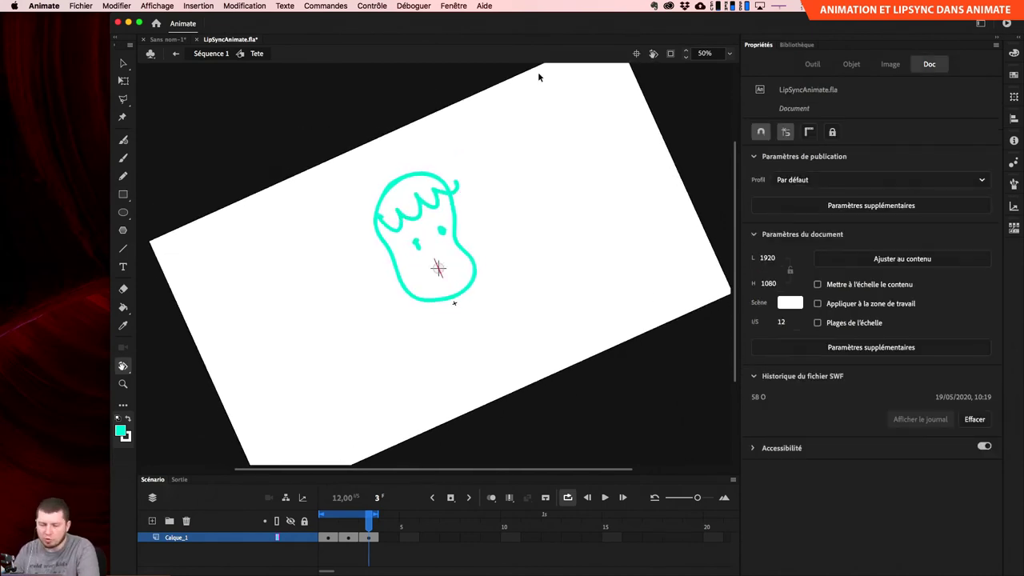
{"action": "left_click", "coordinate": [653, 53]}
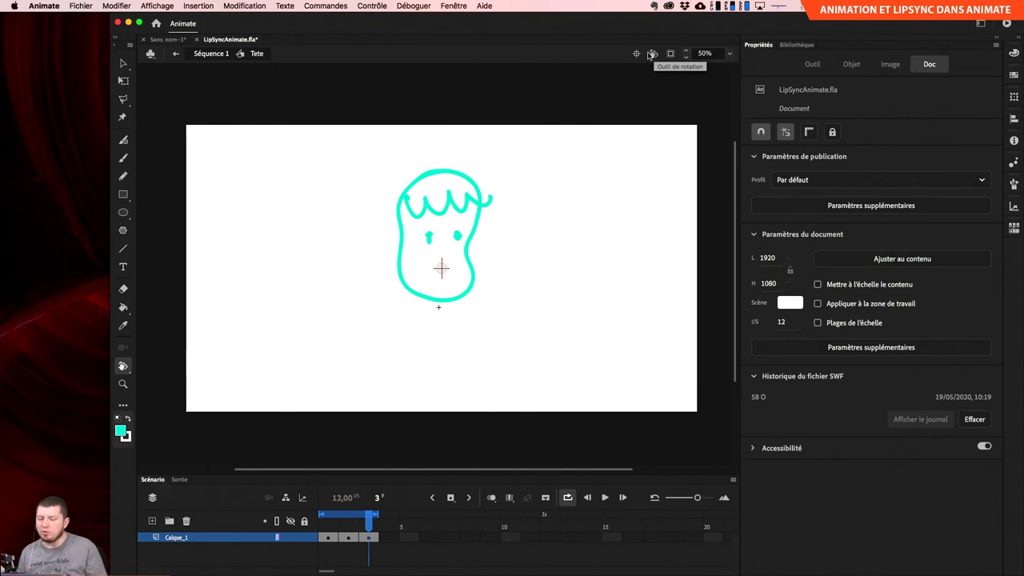
Leave the Tete symbol and return to Séquence 1.
{"action": "left_click", "coordinate": [210, 55]}
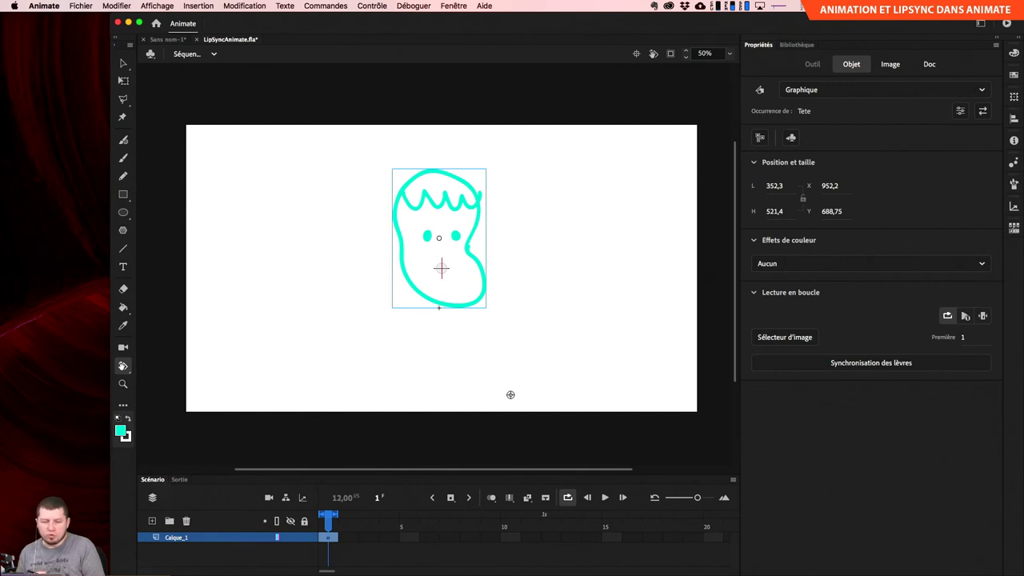
Switch to Chrome, browse the Adobe Stock results for "bouches animation", and open the orange Mouth Animation chart as a reference.
{"action": "key", "text": "super+Tab"}
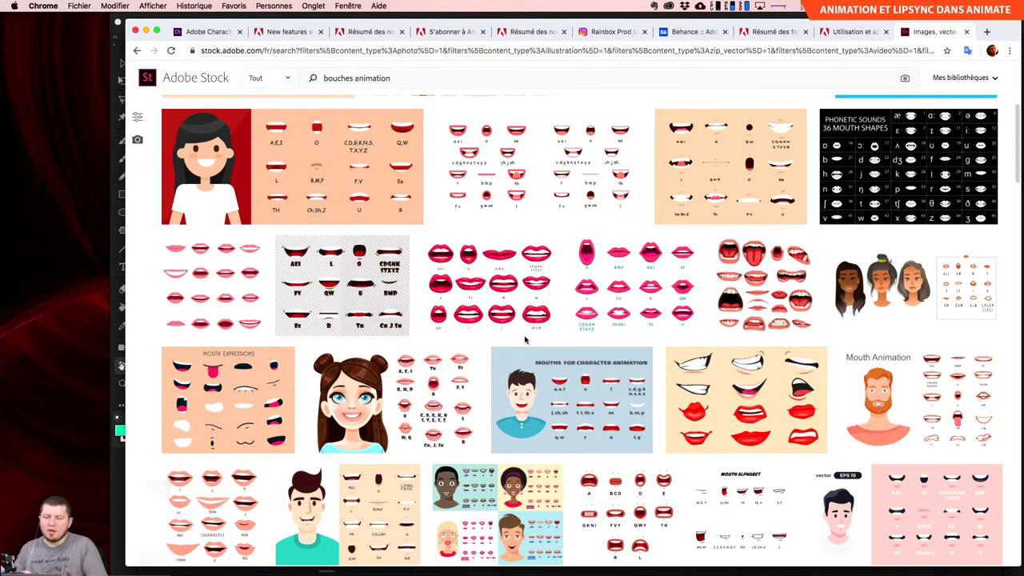
{"action": "mouse_move", "coordinate": [516, 279]}
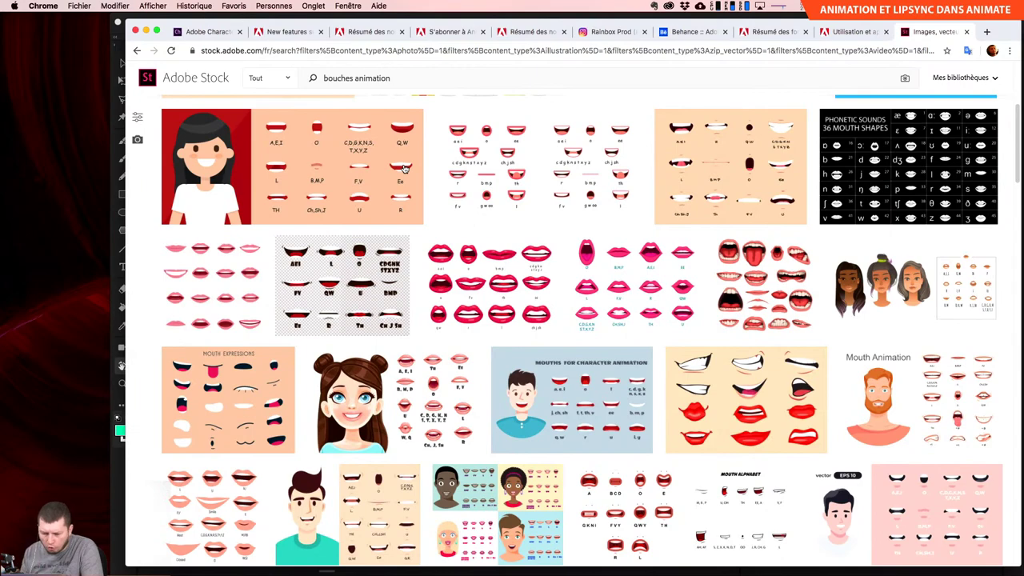
{"action": "scroll", "coordinate": [404, 168], "scroll_direction": "down", "scroll_amount": 3}
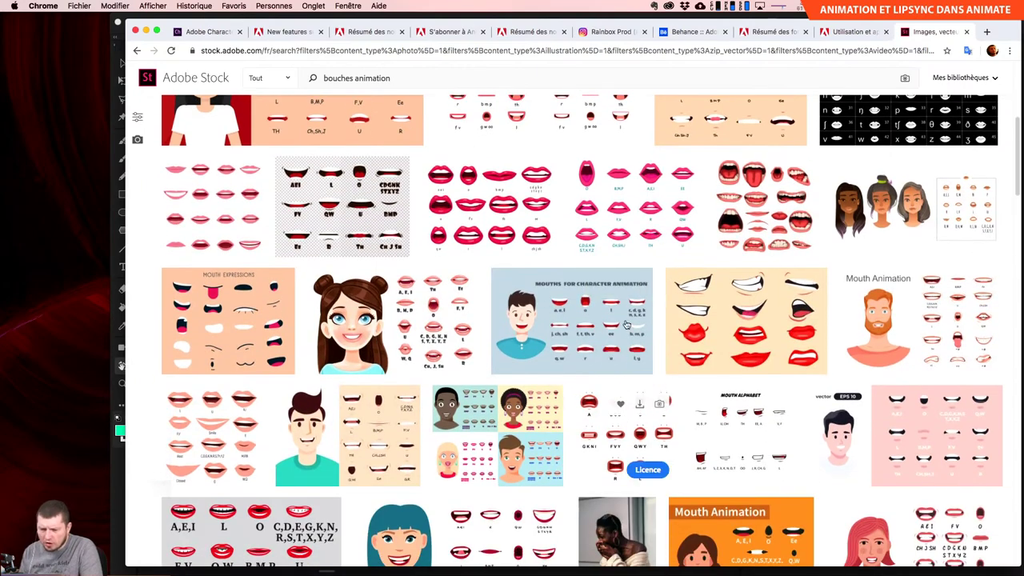
{"action": "scroll", "coordinate": [626, 324], "scroll_direction": "down", "scroll_amount": 2}
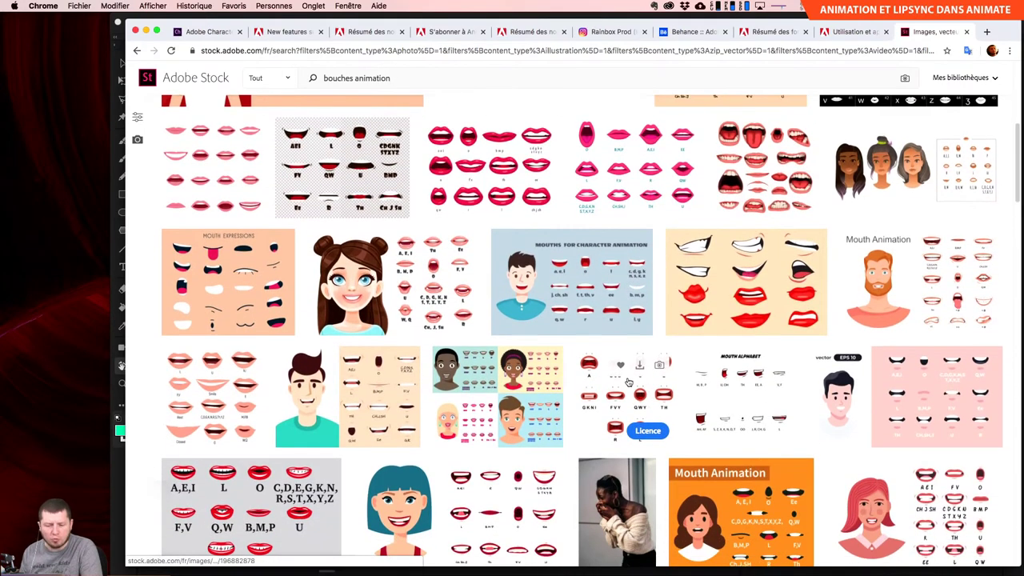
{"action": "scroll", "coordinate": [320, 416], "scroll_direction": "down", "scroll_amount": 4}
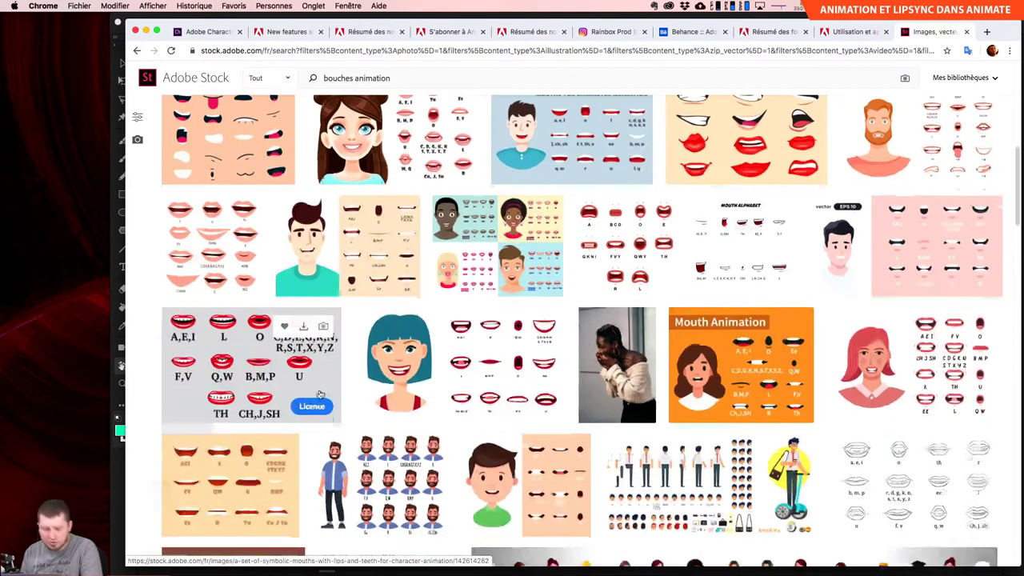
{"action": "scroll", "coordinate": [629, 344], "scroll_direction": "down", "scroll_amount": 3}
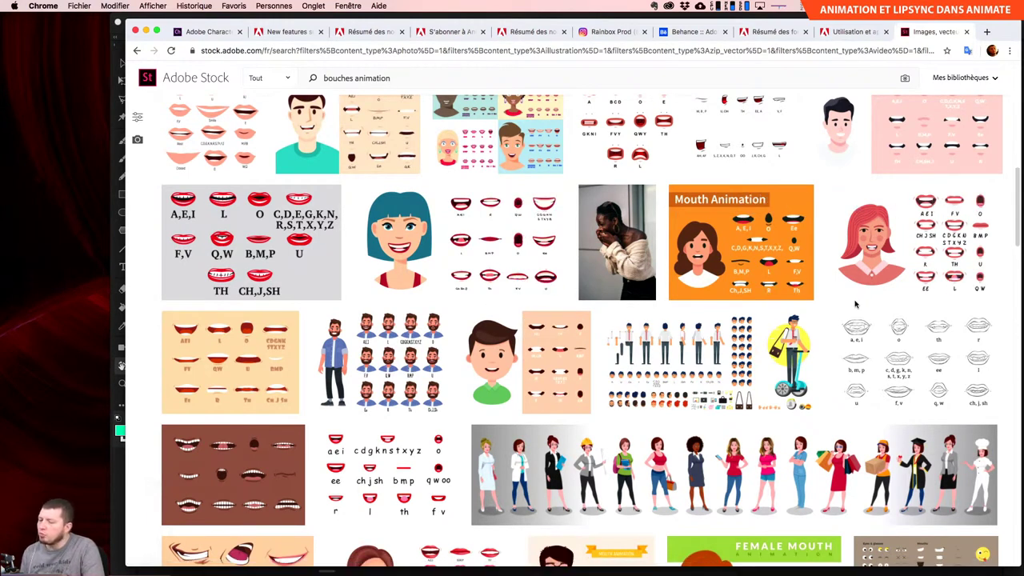
{"action": "scroll", "coordinate": [864, 300], "scroll_direction": "up", "scroll_amount": 1}
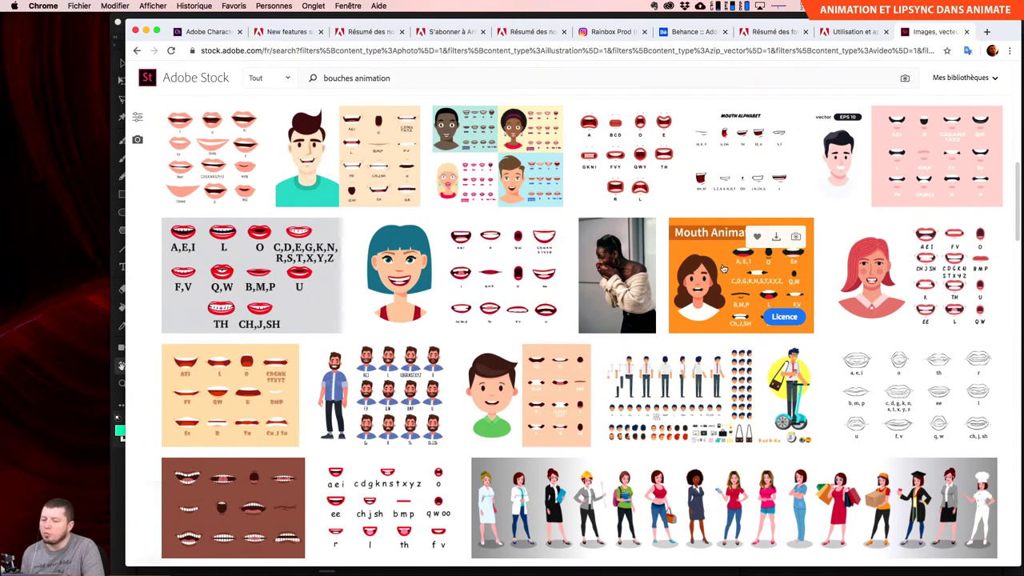
{"action": "scroll", "coordinate": [700, 317], "scroll_direction": "up", "scroll_amount": 1}
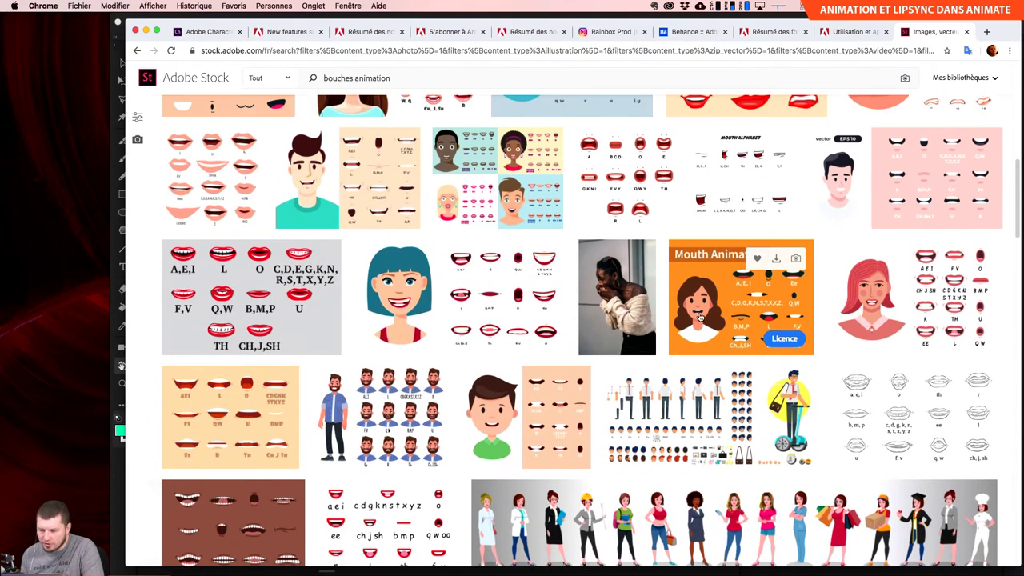
{"action": "left_click", "coordinate": [700, 316]}
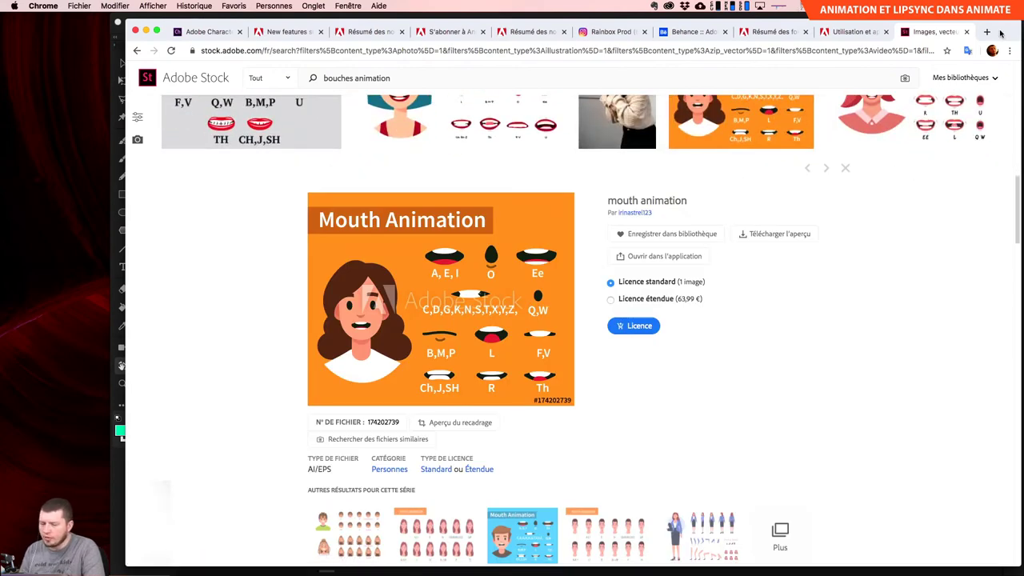
Detach the mouth chart into its own browser window and narrow the Animate window so both are visible side by side.
{"action": "left_click_drag", "start_coordinate": [932, 34], "coordinate": [568, 16]}
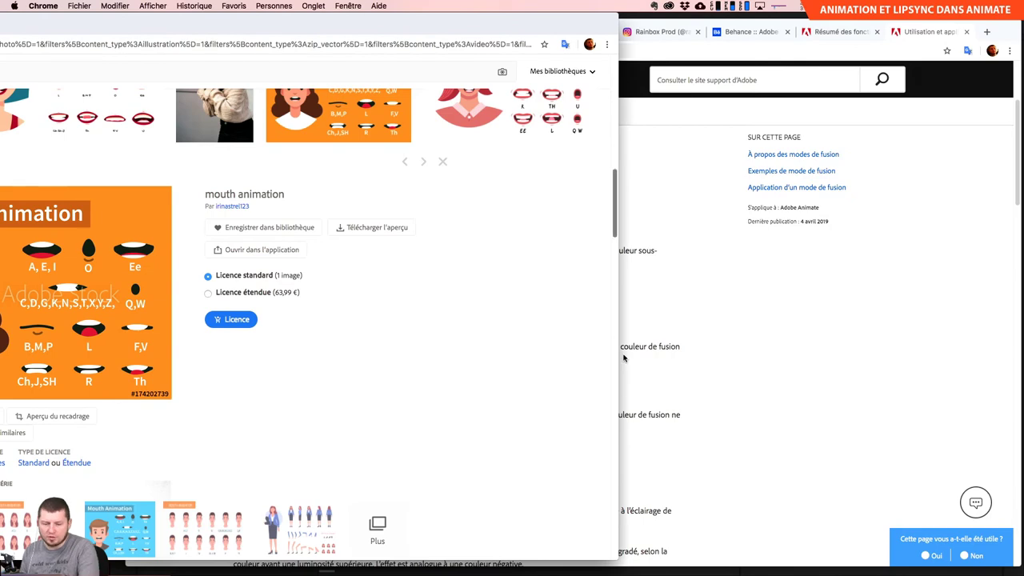
{"action": "key", "text": "super+Tab"}
{"action": "left_click", "coordinate": [223, 311]}
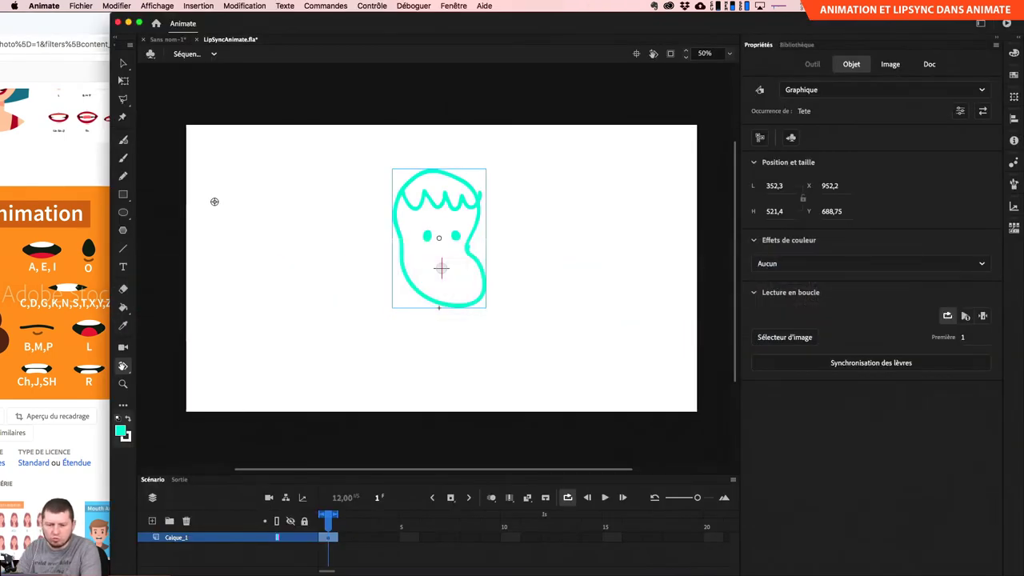
{"action": "left_click_drag", "start_coordinate": [113, 141], "coordinate": [158, 145]}
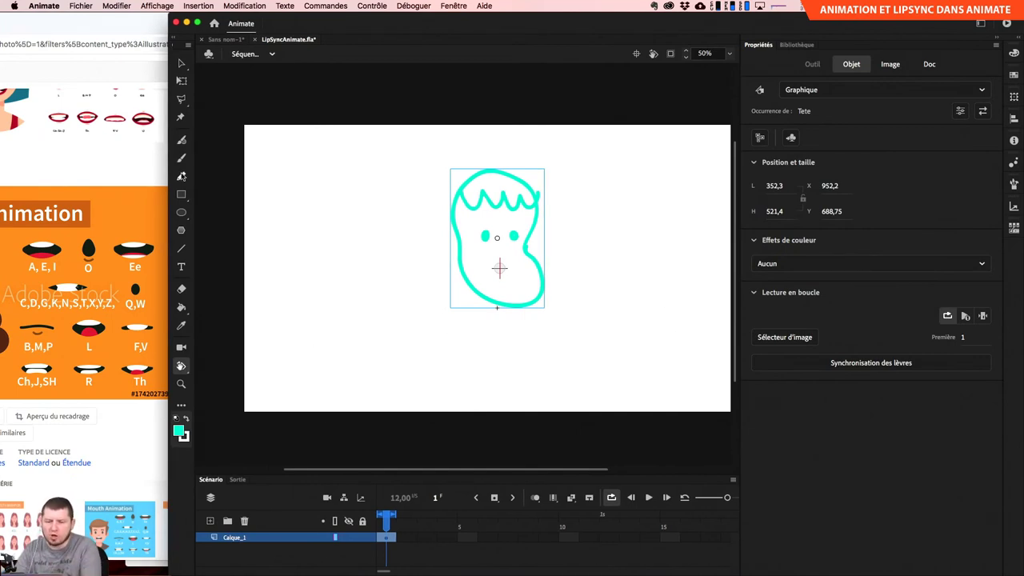
Set the fill colour to dark red #CC0000 and keep the stage unrotated.
{"action": "left_click", "coordinate": [181, 433]}
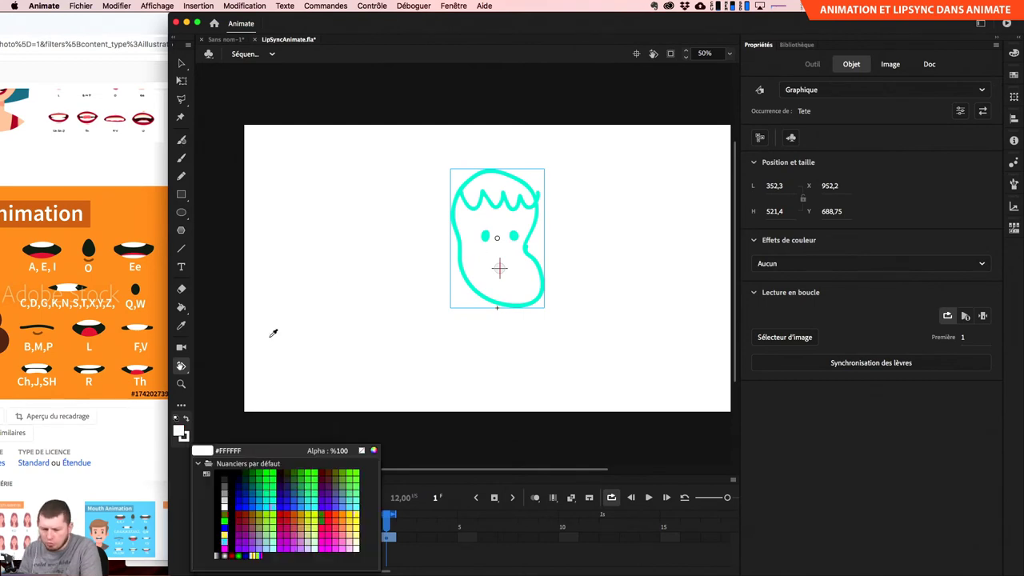
{"action": "left_click", "coordinate": [225, 490]}
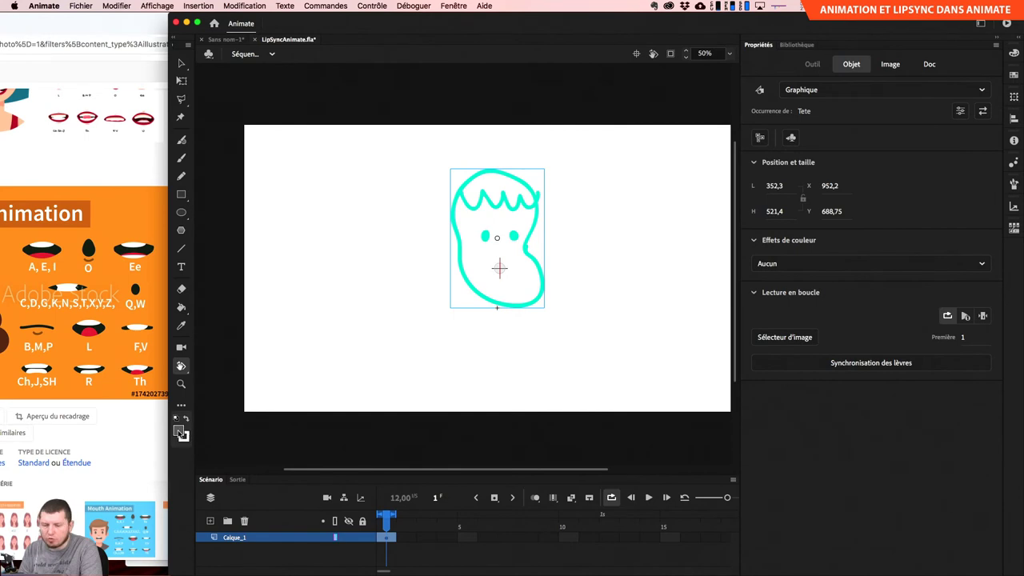
{"action": "left_click", "coordinate": [182, 433]}
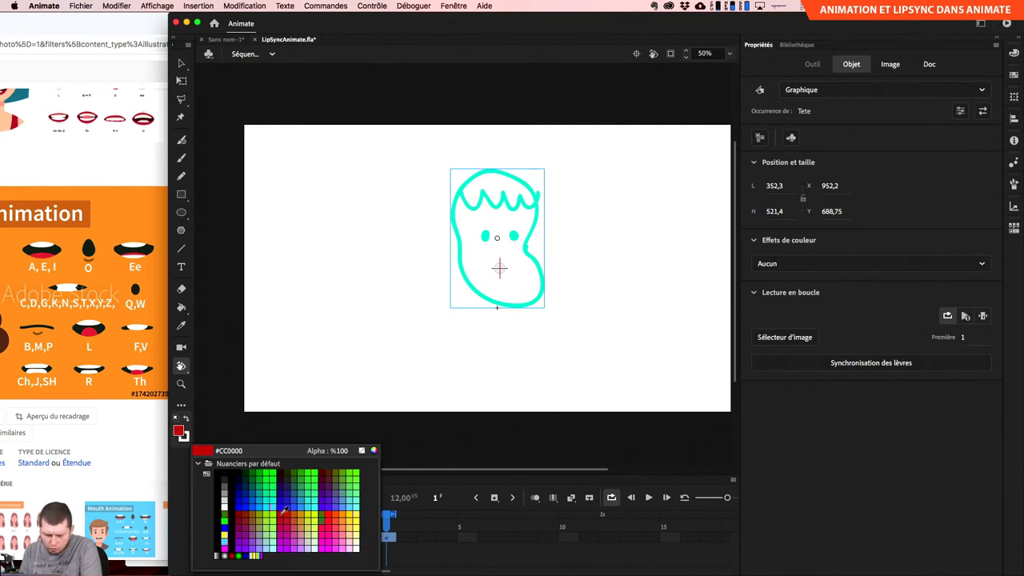
{"action": "left_click", "coordinate": [284, 509]}
{"action": "mouse_move", "coordinate": [488, 276]}
{"action": "left_mouse_down"}
{"action": "mouse_move", "coordinate": [499, 282]}
{"action": "mouse_move", "coordinate": [498, 270]}
{"action": "left_mouse_up"}
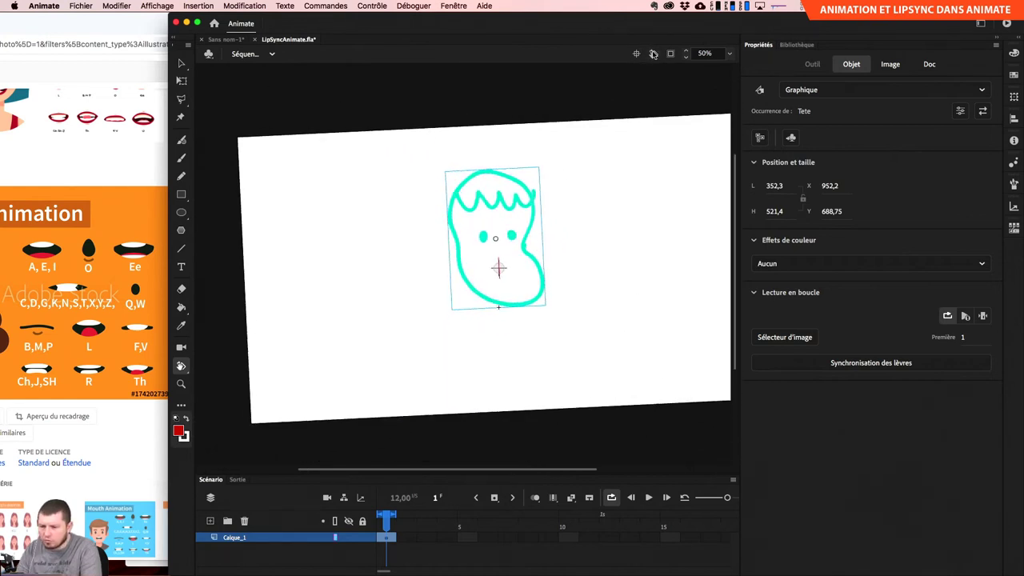
{"action": "left_click", "coordinate": [653, 54]}
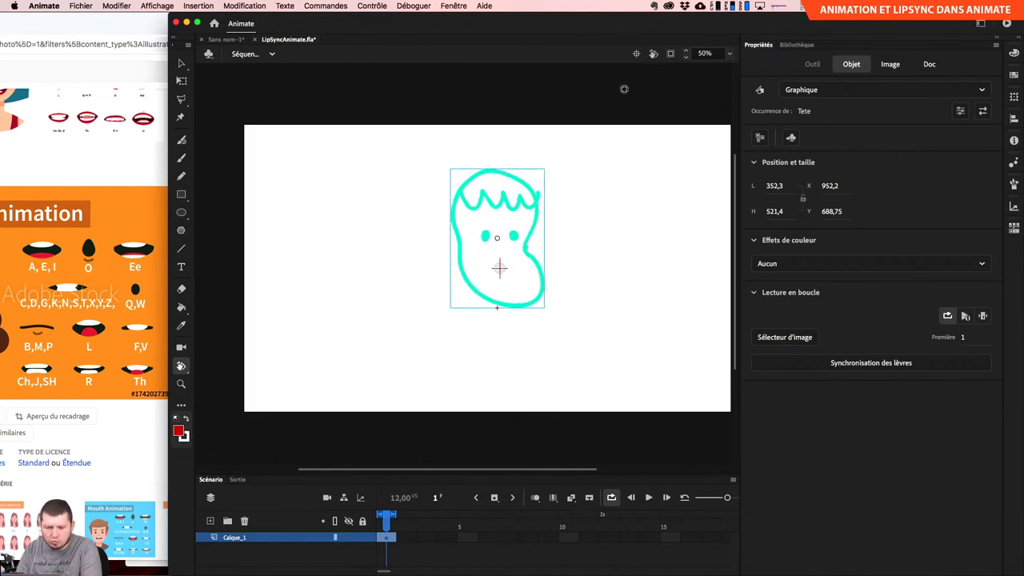
Draw a flat, closed red mouth about 125 px wide below the eyes with the Fluid Brush.
{"action": "left_click", "coordinate": [182, 141]}
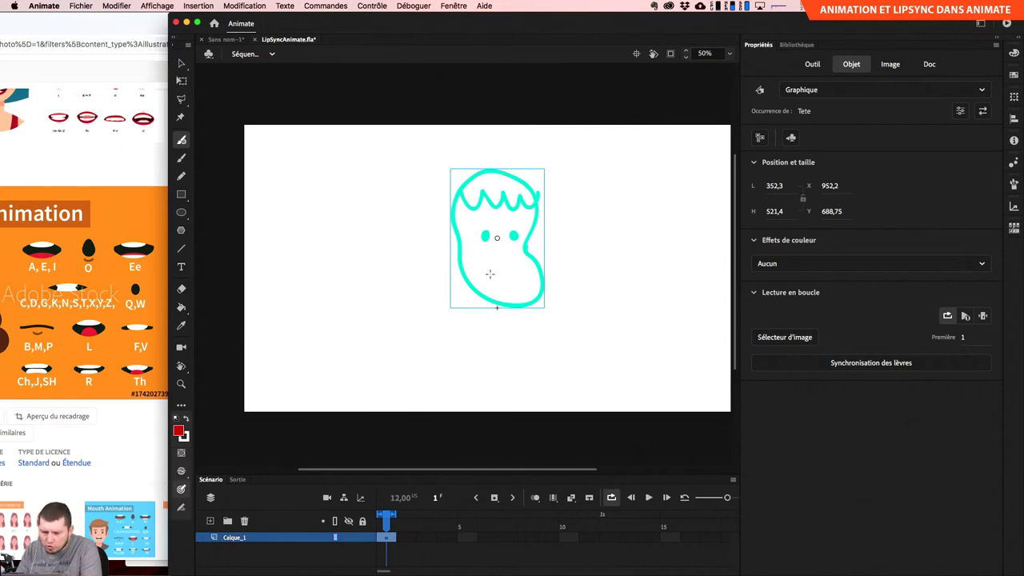
{"action": "left_click_drag", "start_coordinate": [489, 274], "coordinate": [509, 275]}
{"action": "key", "text": "Escape"}
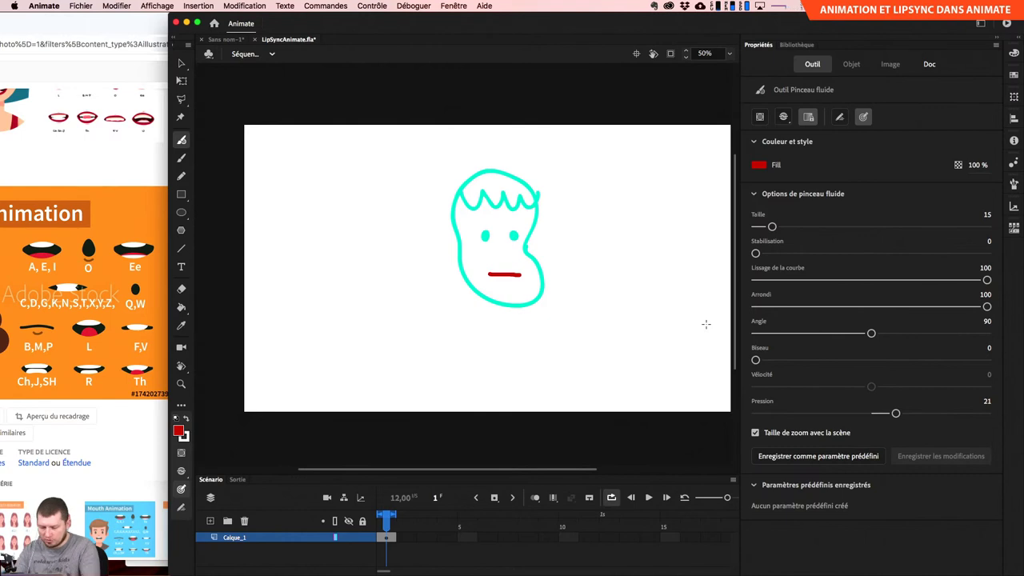
Convert the red mouth shape into a graphic symbol named Bouche.
{"action": "key", "text": "super+equal"}
{"action": "key", "text": "super+equal"}
{"action": "scroll", "coordinate": [338, 222], "scroll_direction": "right", "scroll_amount": 3}
{"action": "scroll", "coordinate": [330, 223], "scroll_direction": "down", "scroll_amount": 1}
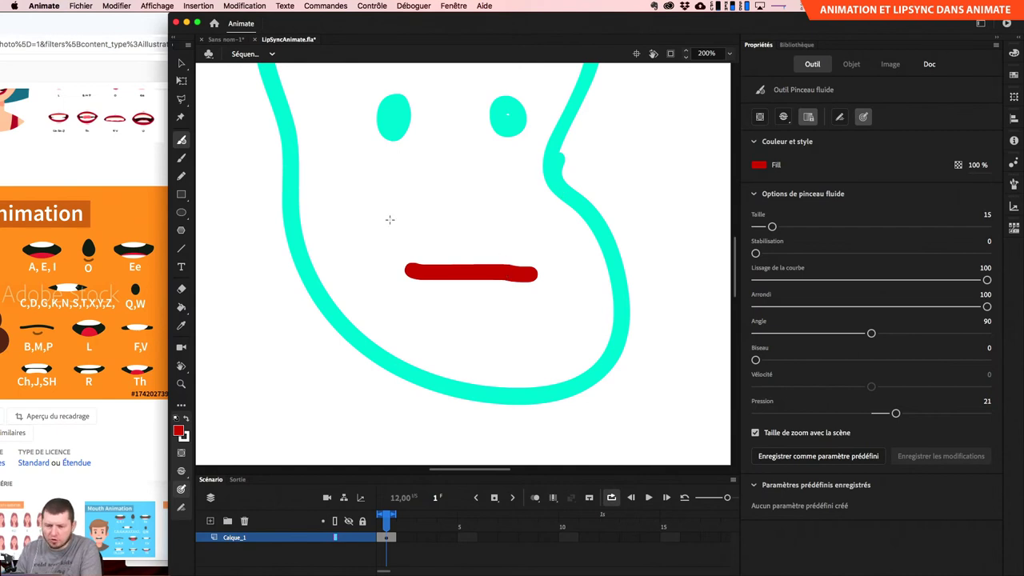
{"action": "left_click", "coordinate": [181, 63]}
{"action": "left_click", "coordinate": [344, 331]}
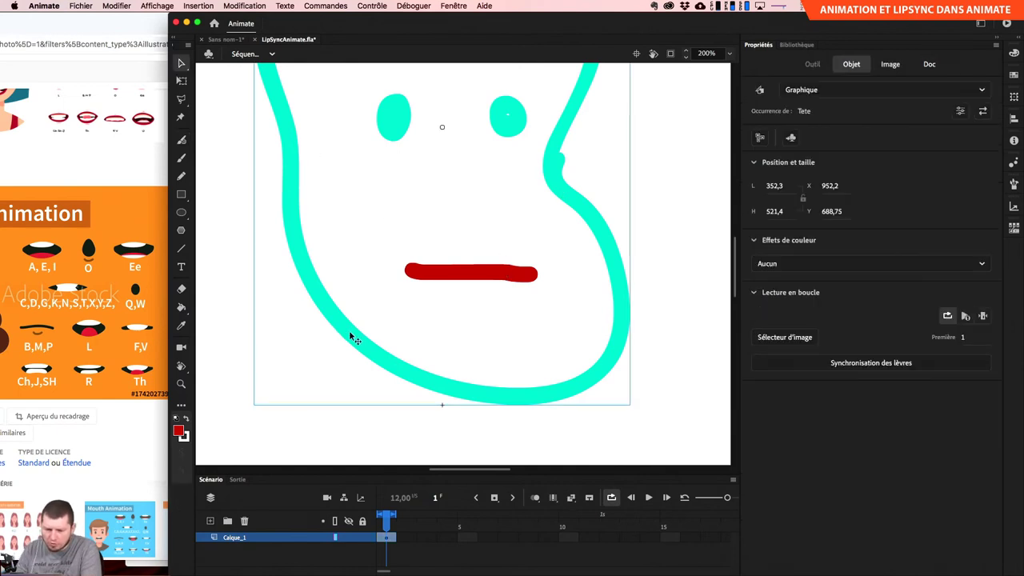
{"action": "left_click_drag", "start_coordinate": [334, 310], "coordinate": [355, 325]}
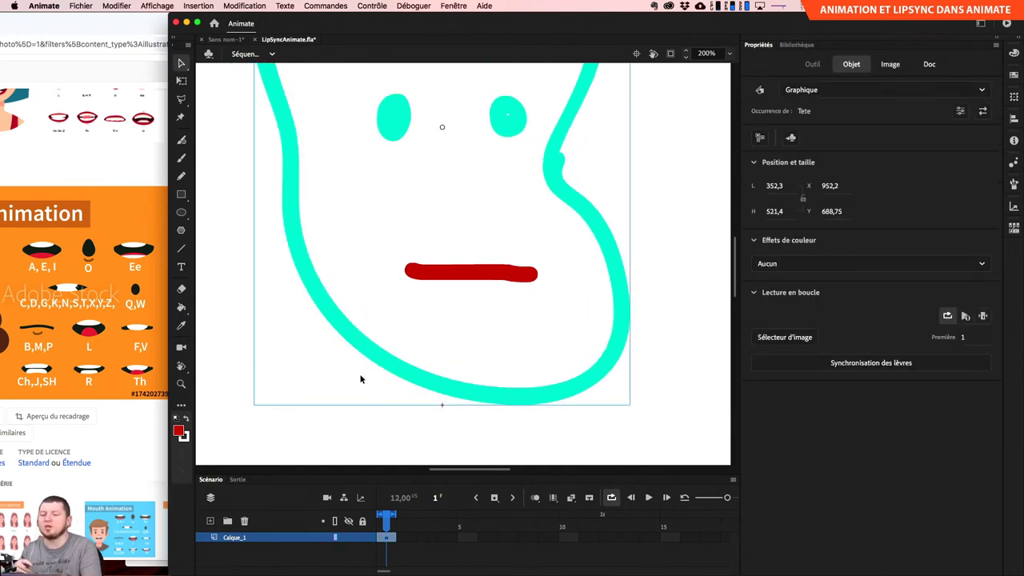
{"action": "left_click", "coordinate": [473, 274]}
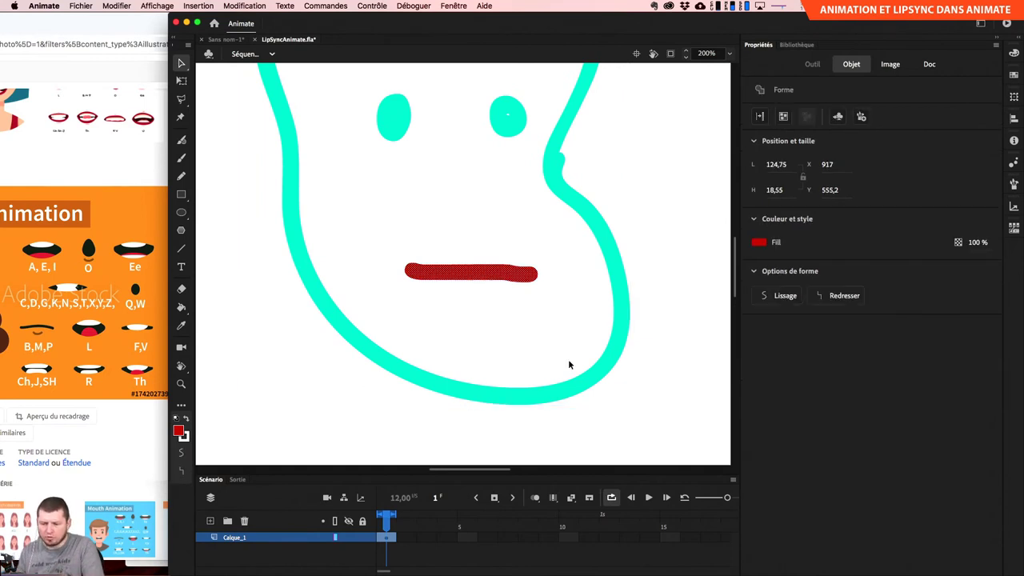
{"action": "left_click", "coordinate": [244, 6]}
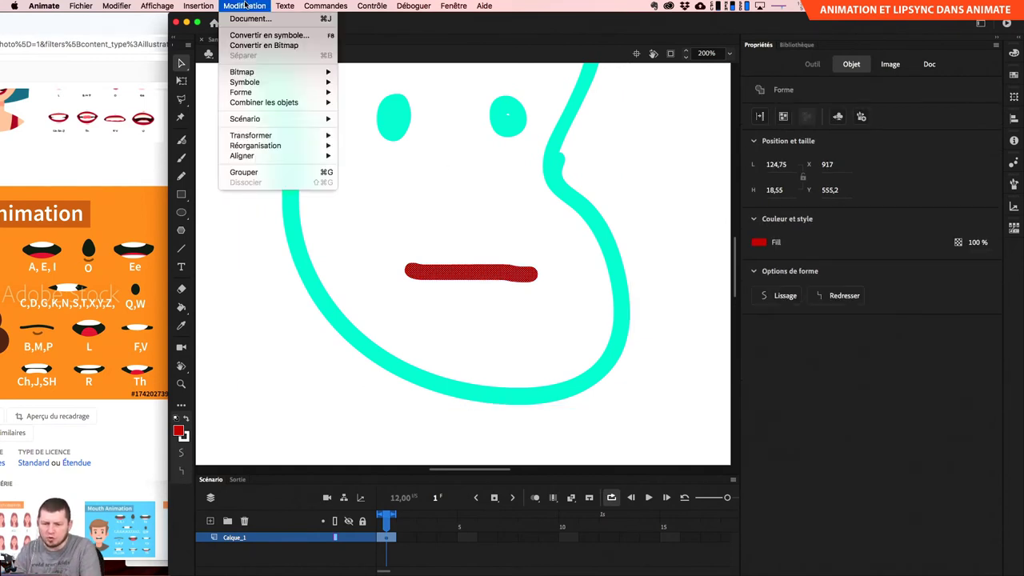
{"action": "left_click", "coordinate": [249, 38]}
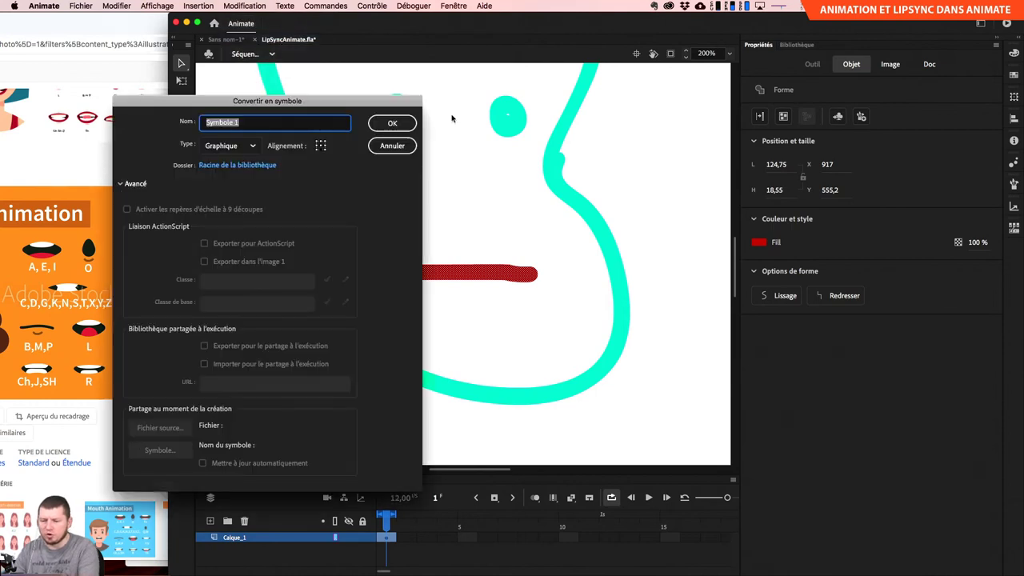
{"action": "type", "text": "Bouche"}
{"action": "key", "text": "Return"}
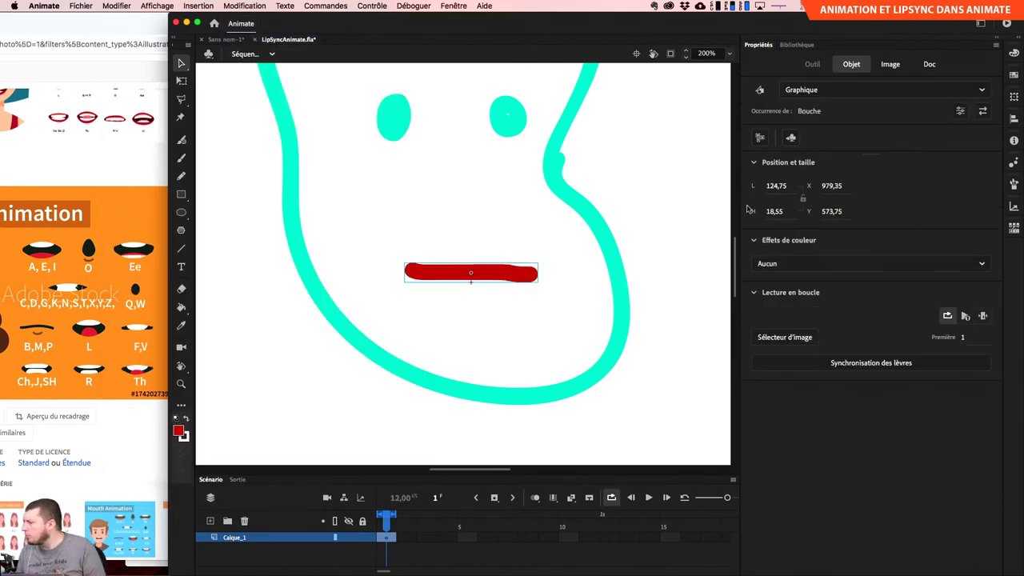
Inside the Bouche symbol, paint an open almond-shaped mouth on a blank keyframe at frame 2 and a rounder O mouth at frame 3.
{"action": "double_click", "coordinate": [493, 278]}
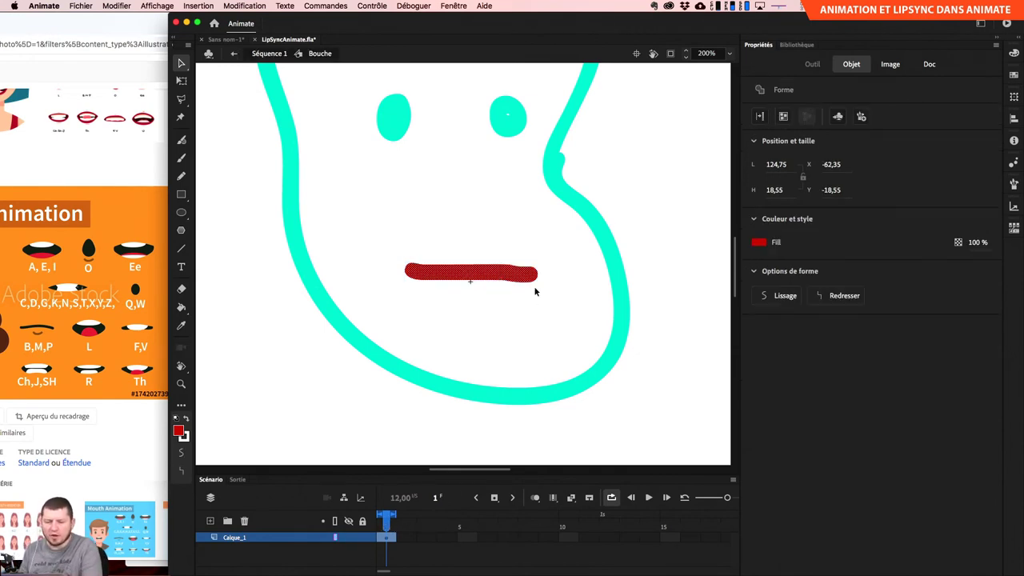
{"action": "left_click", "coordinate": [387, 520]}
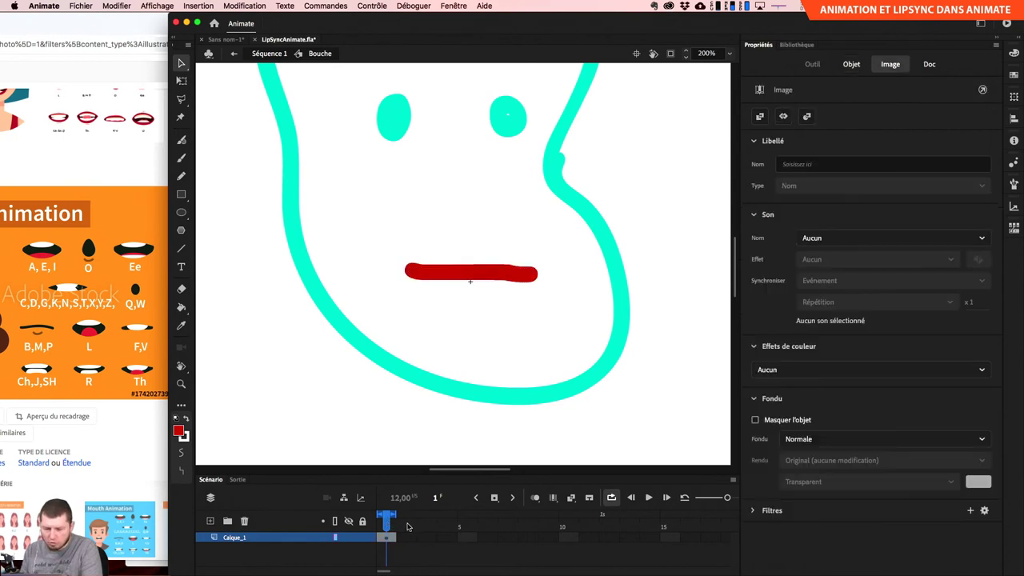
{"action": "left_click", "coordinate": [406, 545]}
{"action": "left_click", "coordinate": [404, 543]}
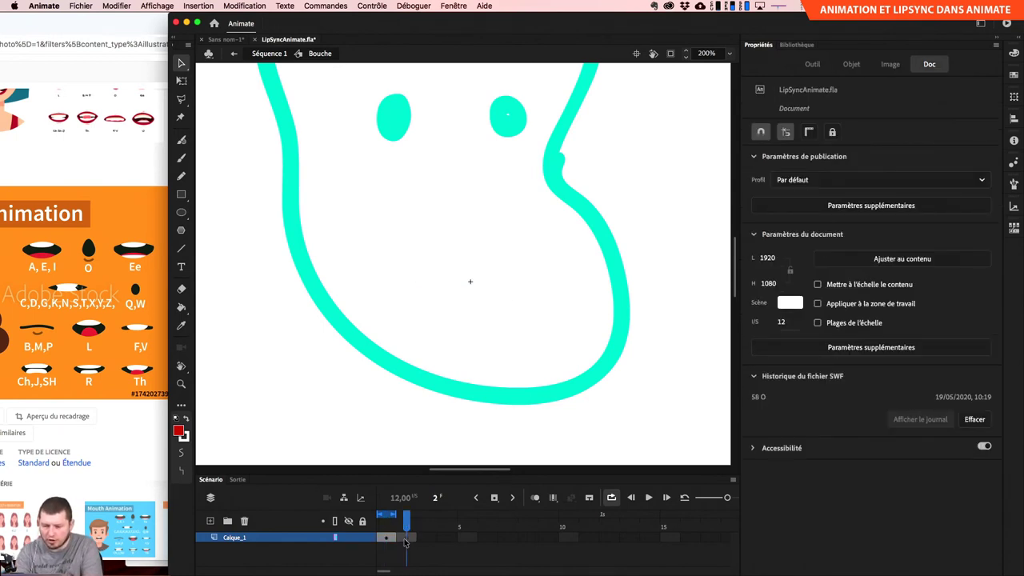
{"action": "key", "text": "b"}
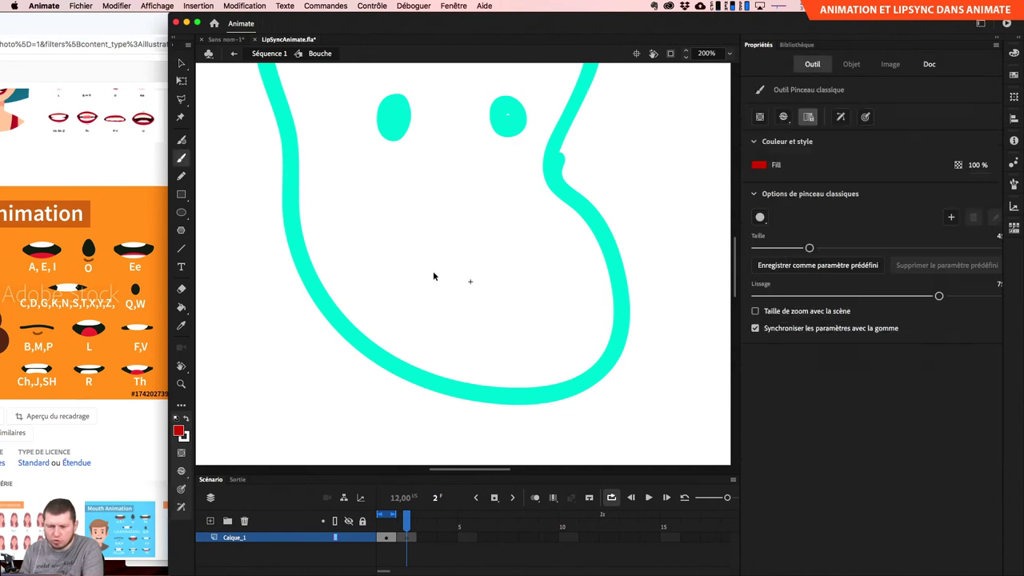
{"action": "mouse_move", "coordinate": [399, 275]}
{"action": "left_mouse_down"}
{"action": "mouse_move", "coordinate": [451, 253]}
{"action": "mouse_move", "coordinate": [483, 255]}
{"action": "mouse_move", "coordinate": [536, 283]}
{"action": "mouse_move", "coordinate": [496, 314]}
{"action": "mouse_move", "coordinate": [406, 282]}
{"action": "left_mouse_up"}
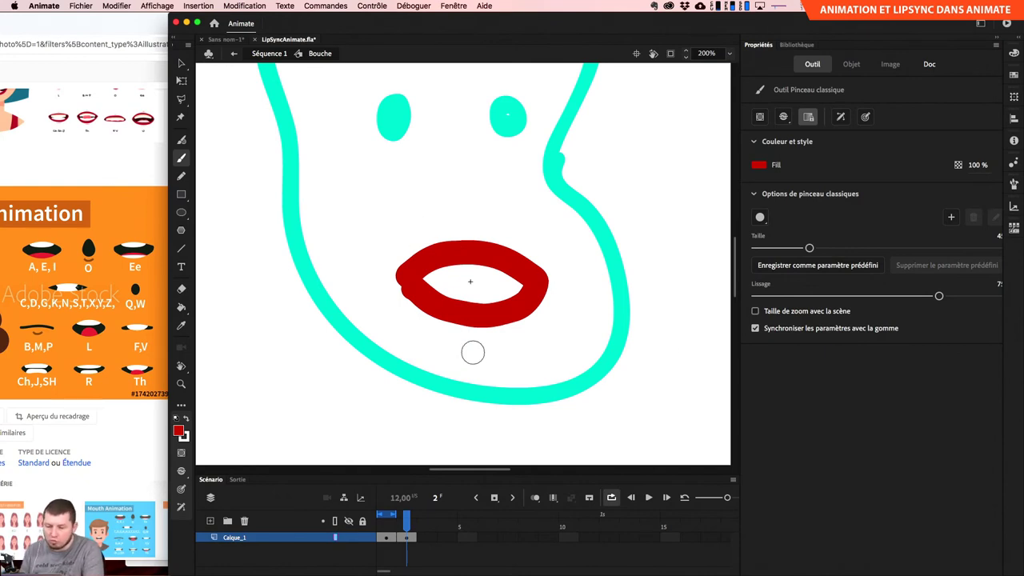
{"action": "key", "text": "F7"}
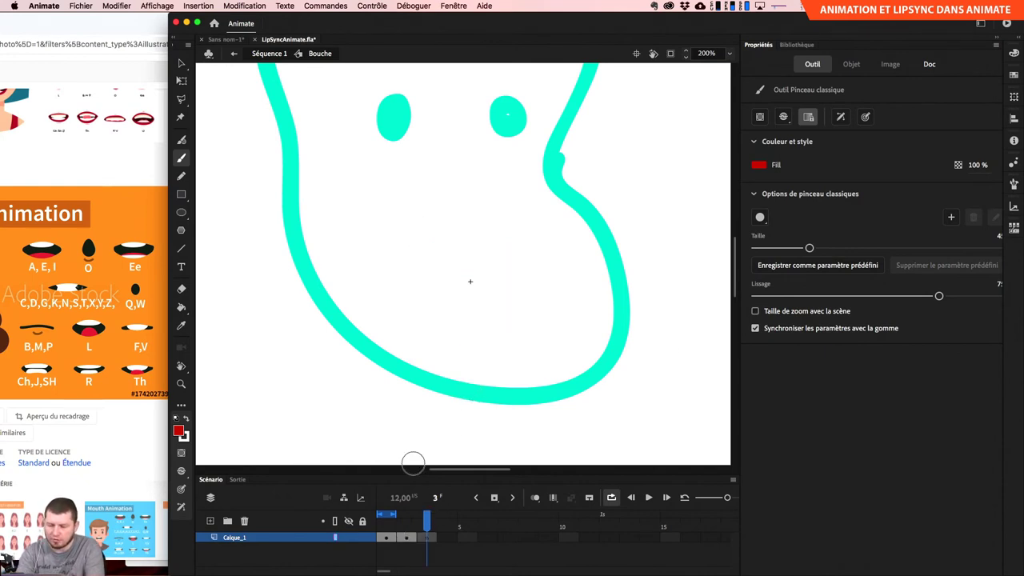
{"action": "mouse_move", "coordinate": [501, 244]}
{"action": "left_mouse_down"}
{"action": "mouse_move", "coordinate": [456, 242]}
{"action": "mouse_move", "coordinate": [416, 286]}
{"action": "mouse_move", "coordinate": [494, 308]}
{"action": "mouse_move", "coordinate": [487, 260]}
{"action": "mouse_move", "coordinate": [474, 274]}
{"action": "left_mouse_up"}
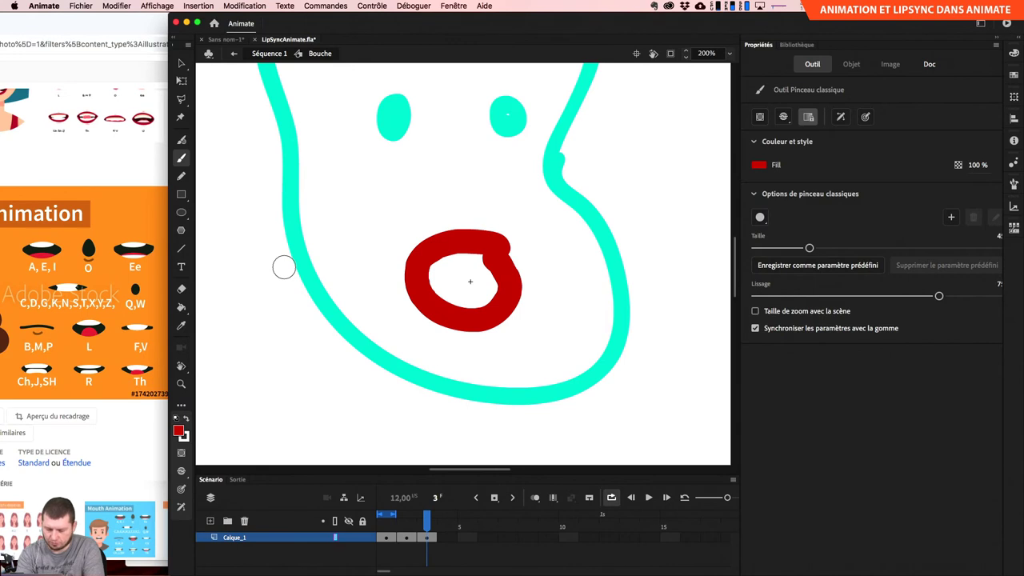
Add a blank keyframe at frame 4, turn on onion skinning, and paint a wide, slightly open pair of red lips.
{"action": "key", "text": "F7"}
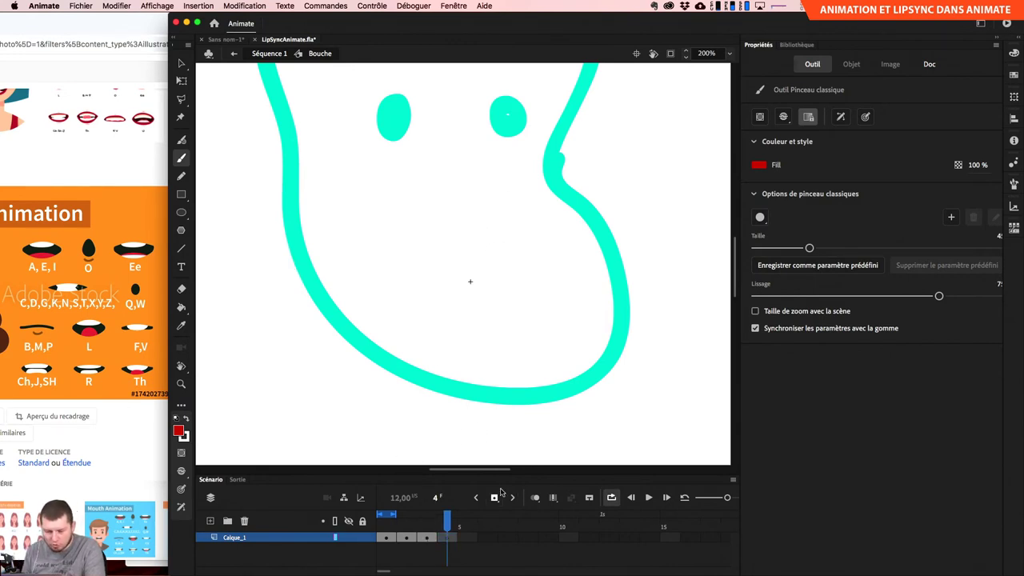
{"action": "left_click", "coordinate": [536, 497]}
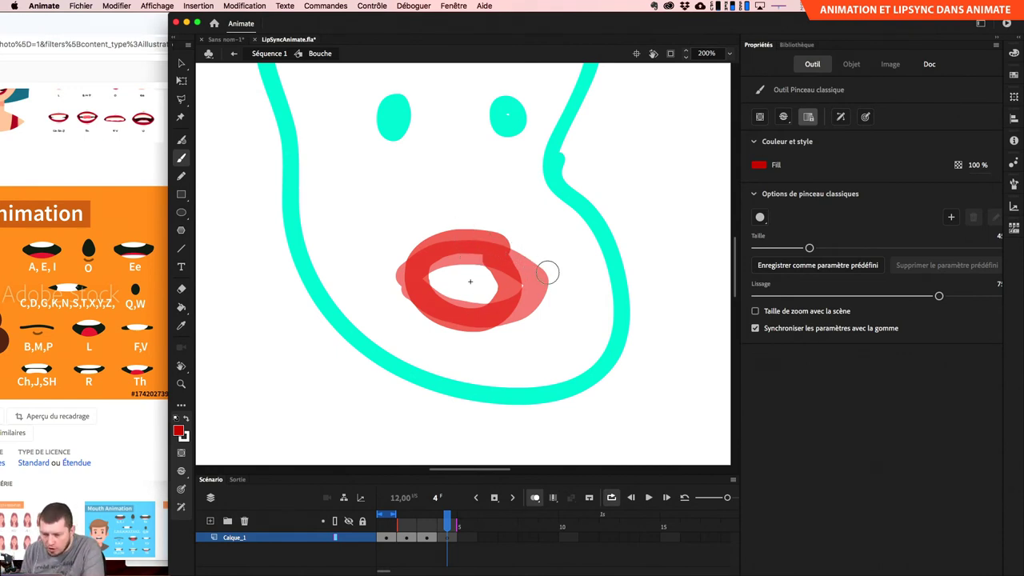
{"action": "mouse_move", "coordinate": [548, 272]}
{"action": "left_mouse_down"}
{"action": "mouse_move", "coordinate": [490, 254]}
{"action": "mouse_move", "coordinate": [426, 264]}
{"action": "mouse_move", "coordinate": [416, 281]}
{"action": "mouse_move", "coordinate": [429, 299]}
{"action": "mouse_move", "coordinate": [490, 314]}
{"action": "mouse_move", "coordinate": [522, 306]}
{"action": "mouse_move", "coordinate": [545, 289]}
{"action": "mouse_move", "coordinate": [524, 270]}
{"action": "left_mouse_up"}
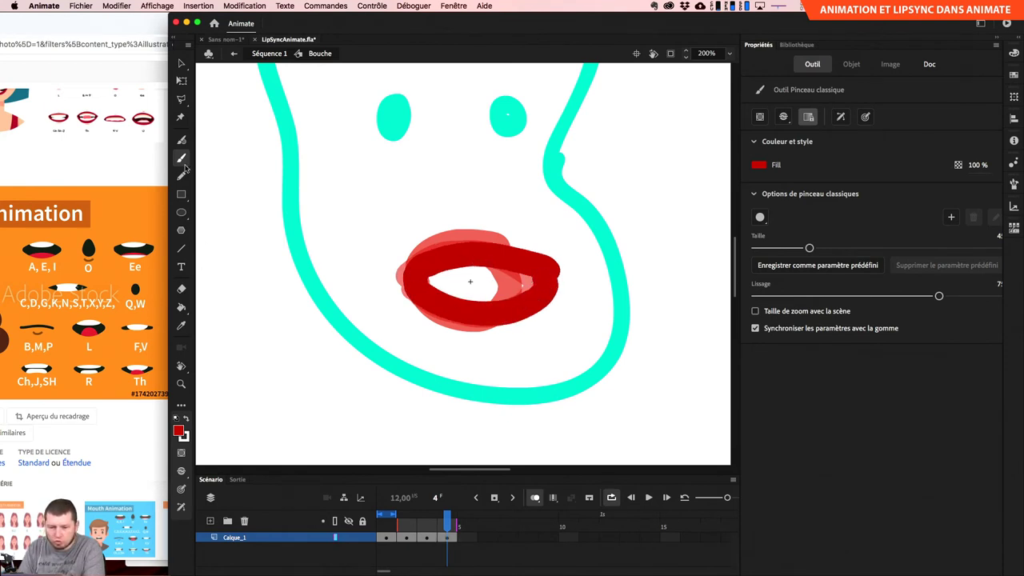
Switch the Classic Brush to black at a smaller size and try a horizontal line across the mouth opening on frame 4.
{"action": "left_click", "coordinate": [178, 431]}
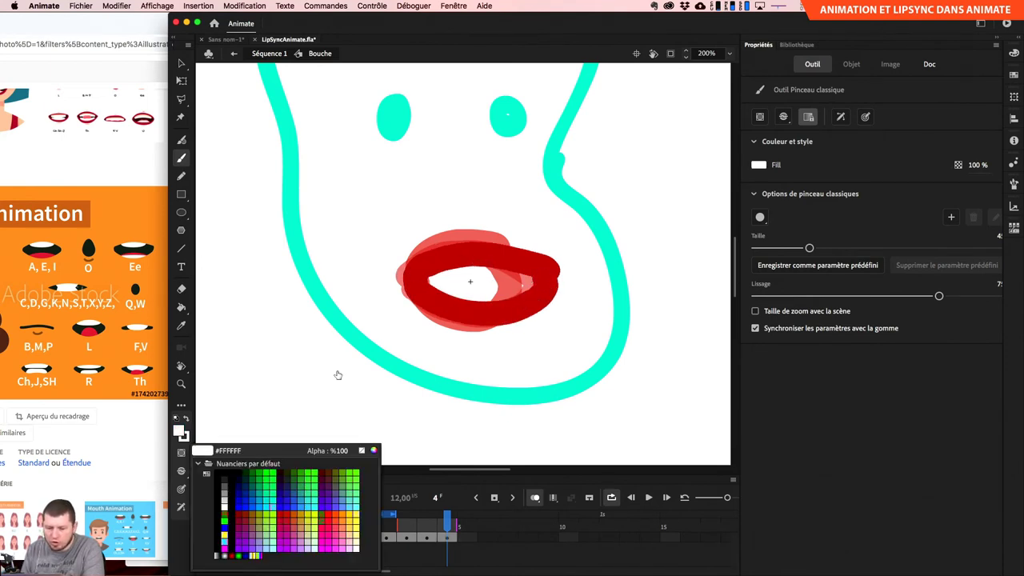
{"action": "left_click", "coordinate": [224, 472]}
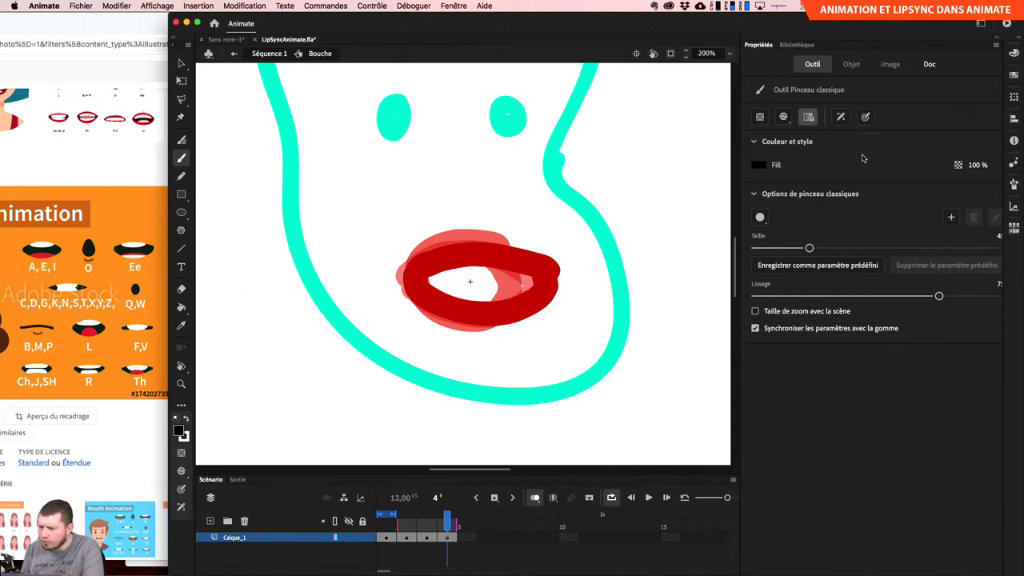
{"action": "left_click_drag", "start_coordinate": [808, 249], "coordinate": [767, 250]}
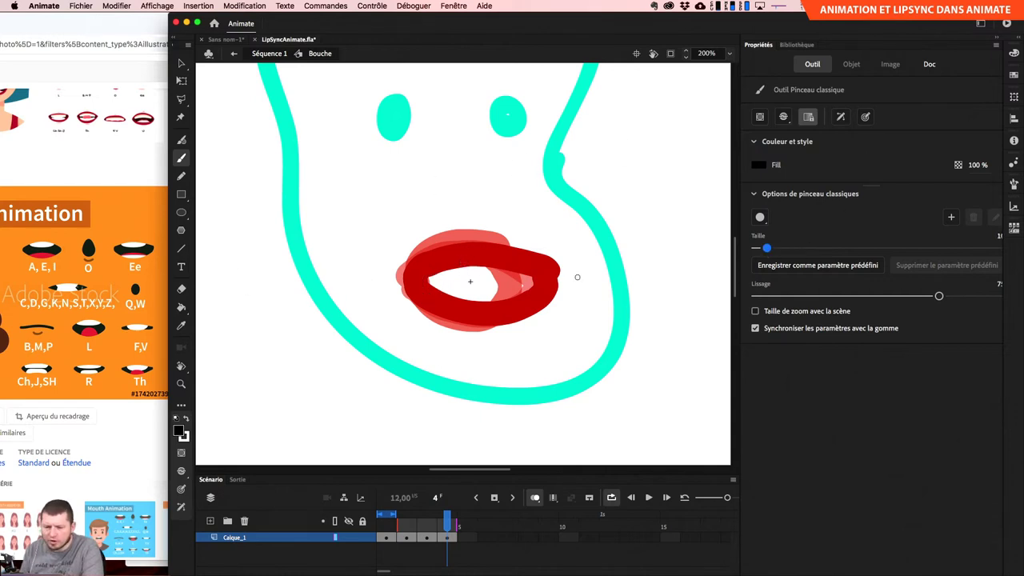
{"action": "left_click_drag", "start_coordinate": [426, 281], "coordinate": [549, 281]}
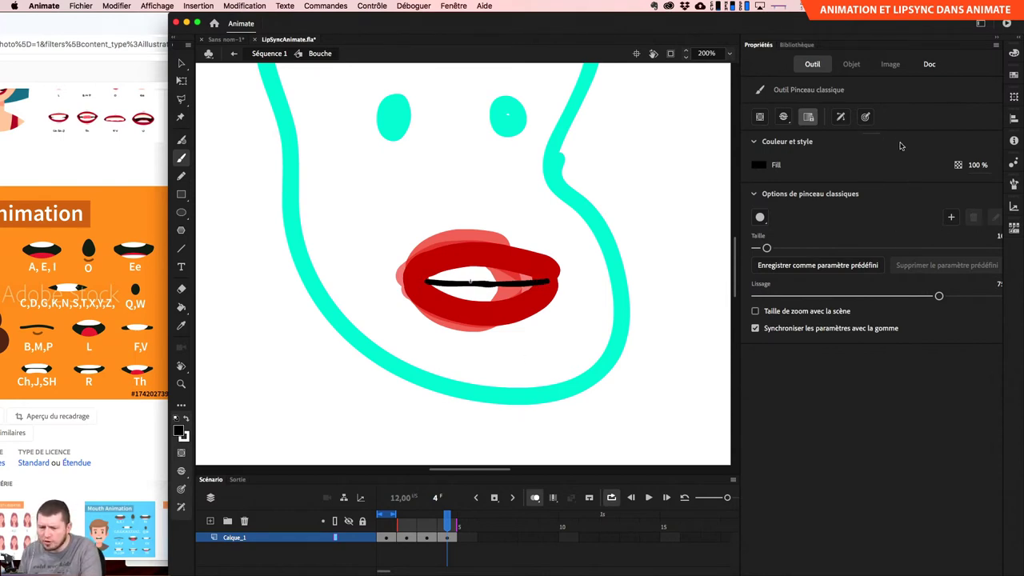
{"action": "key", "text": "super+z"}
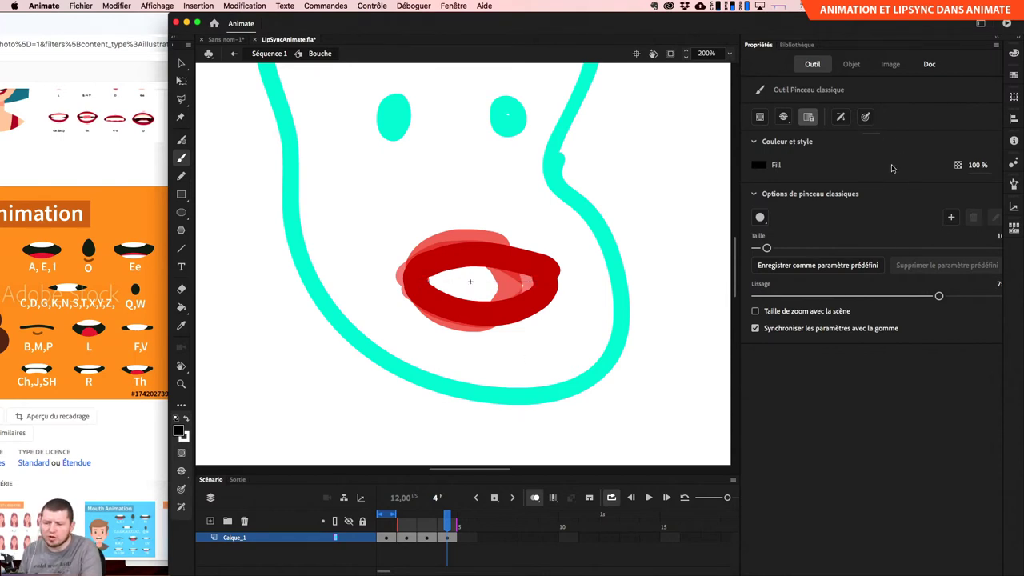
Turn off onion skinning and set the Classic Brush mode to Peint derrière.
{"action": "left_click", "coordinate": [534, 497]}
{"action": "left_click", "coordinate": [783, 118]}
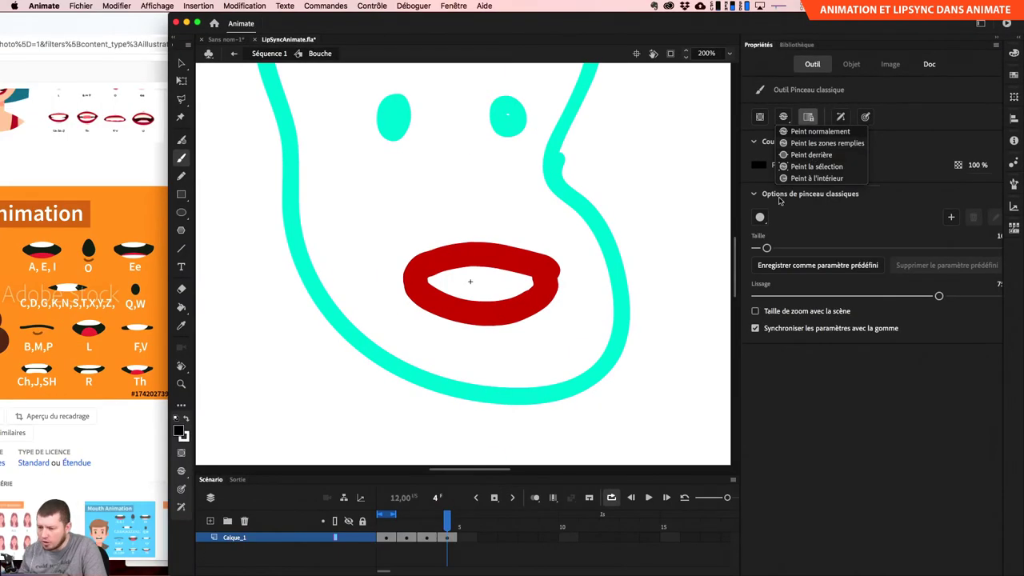
{"action": "left_click", "coordinate": [798, 157]}
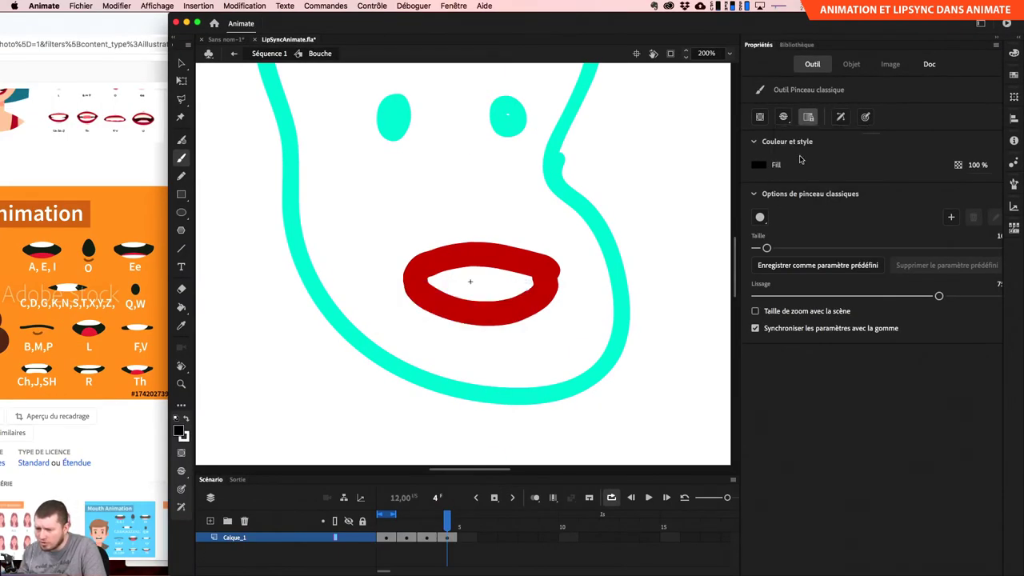
{"action": "left_click", "coordinate": [794, 120]}
{"action": "left_click", "coordinate": [805, 157]}
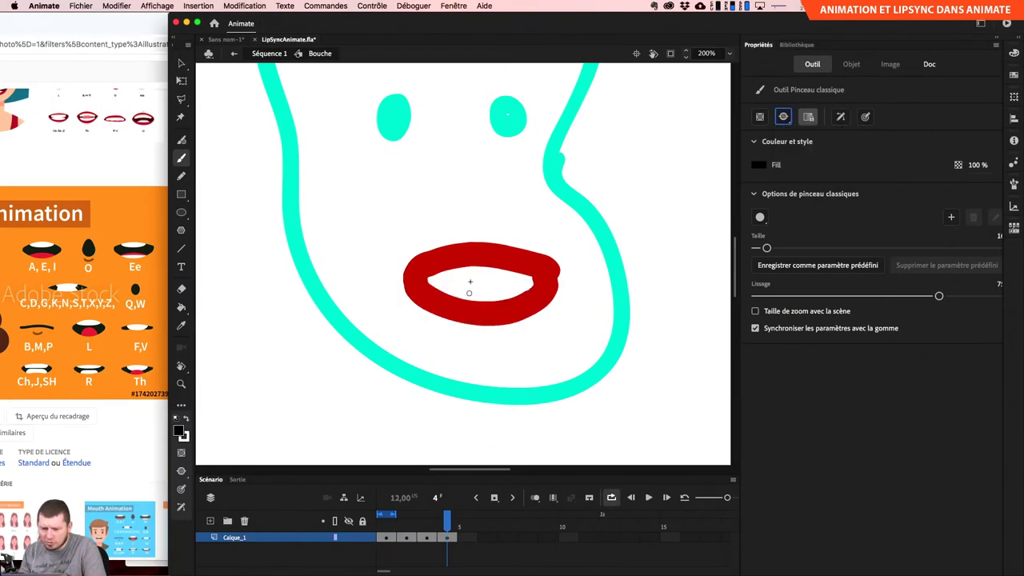
Replace a trial black centre line with two curved black teeth lines behind the lips, along the upper and lower edges of the opening.
{"action": "left_click_drag", "start_coordinate": [424, 281], "coordinate": [547, 282]}
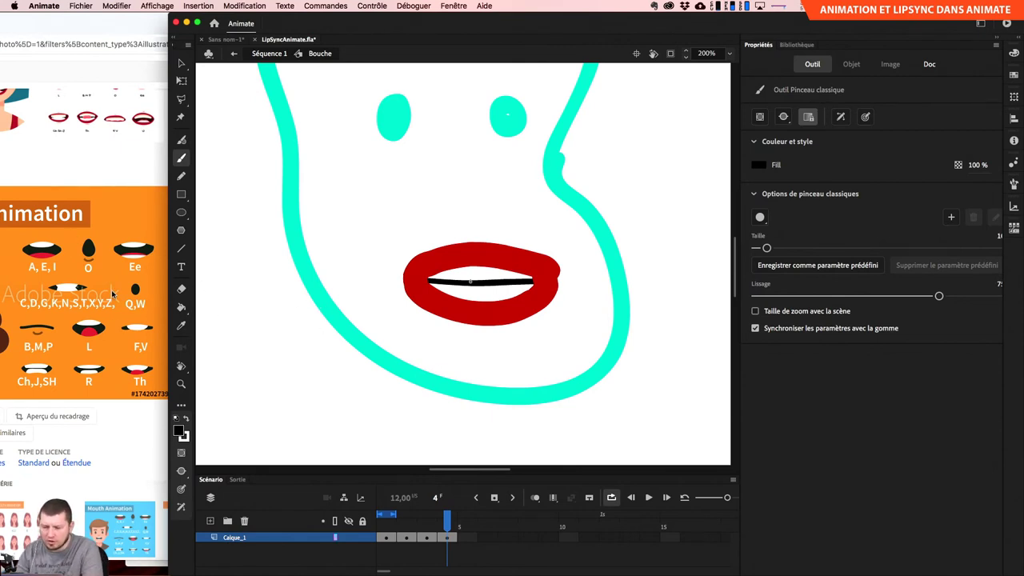
{"action": "key", "text": "super+z"}
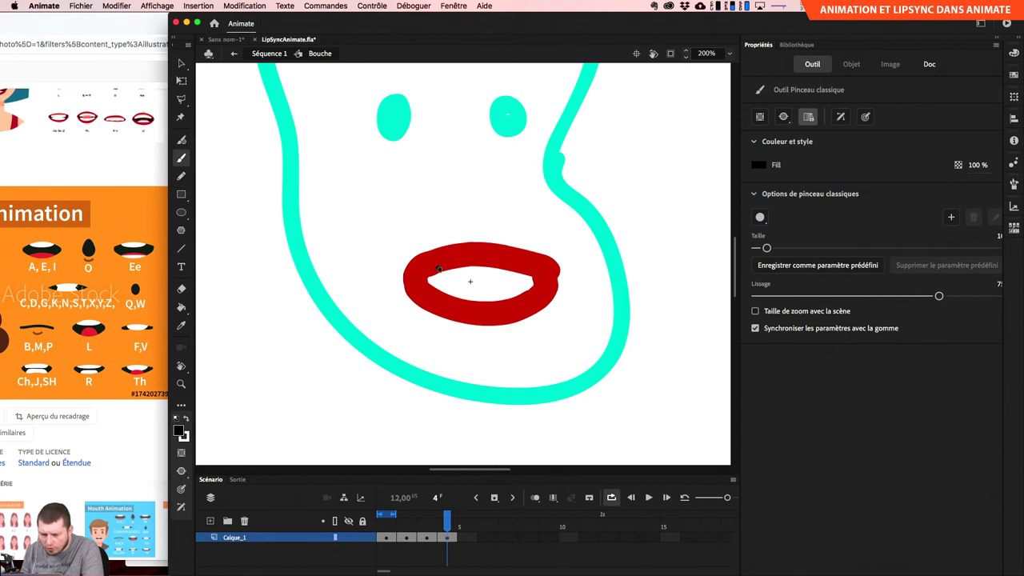
{"action": "left_click_drag", "start_coordinate": [438, 270], "coordinate": [516, 273]}
{"action": "left_click_drag", "start_coordinate": [453, 296], "coordinate": [520, 293]}
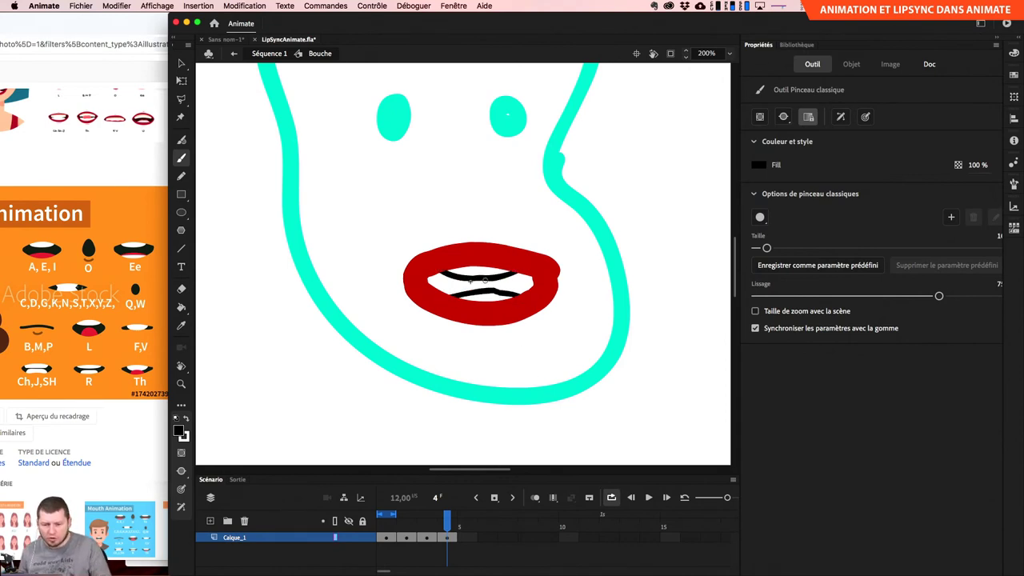
Close the ends of the black teeth lines on frame 4 and fill the gap between them with black using the Paint Bucket.
{"action": "mouse_move", "coordinate": [444, 273]}
{"action": "left_mouse_down"}
{"action": "mouse_move", "coordinate": [424, 279]}
{"action": "mouse_move", "coordinate": [439, 301]}
{"action": "mouse_move", "coordinate": [458, 299]}
{"action": "left_mouse_up"}
{"action": "key", "text": "super+z"}
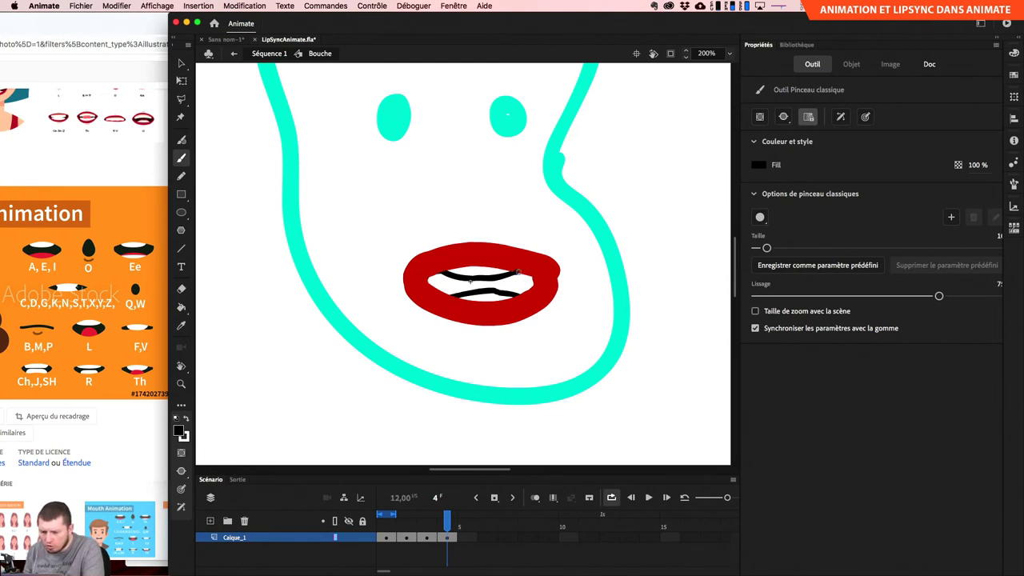
{"action": "mouse_move", "coordinate": [518, 273]}
{"action": "left_mouse_down"}
{"action": "mouse_move", "coordinate": [534, 287]}
{"action": "mouse_move", "coordinate": [512, 298]}
{"action": "left_mouse_up"}
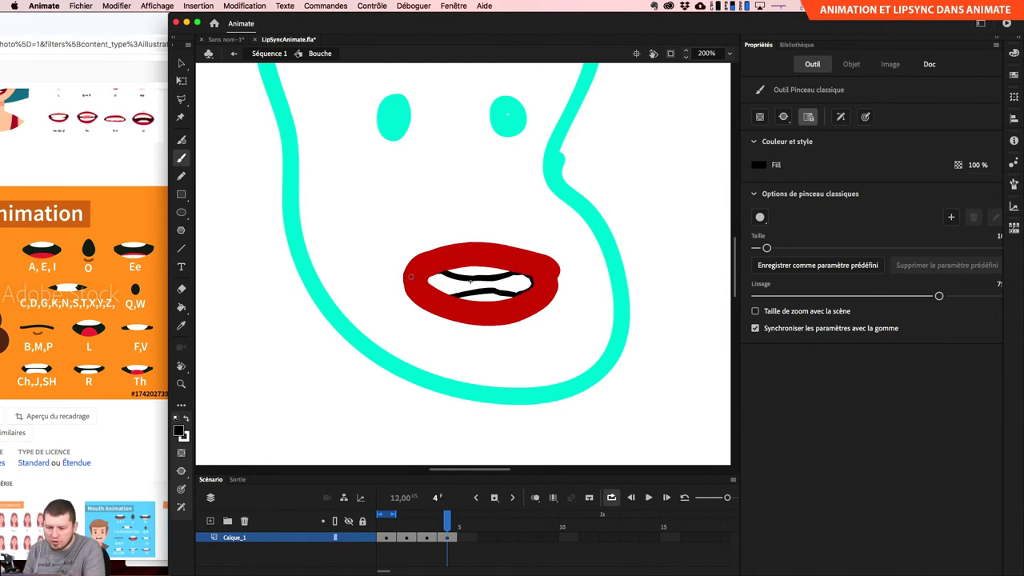
{"action": "left_click", "coordinate": [181, 307]}
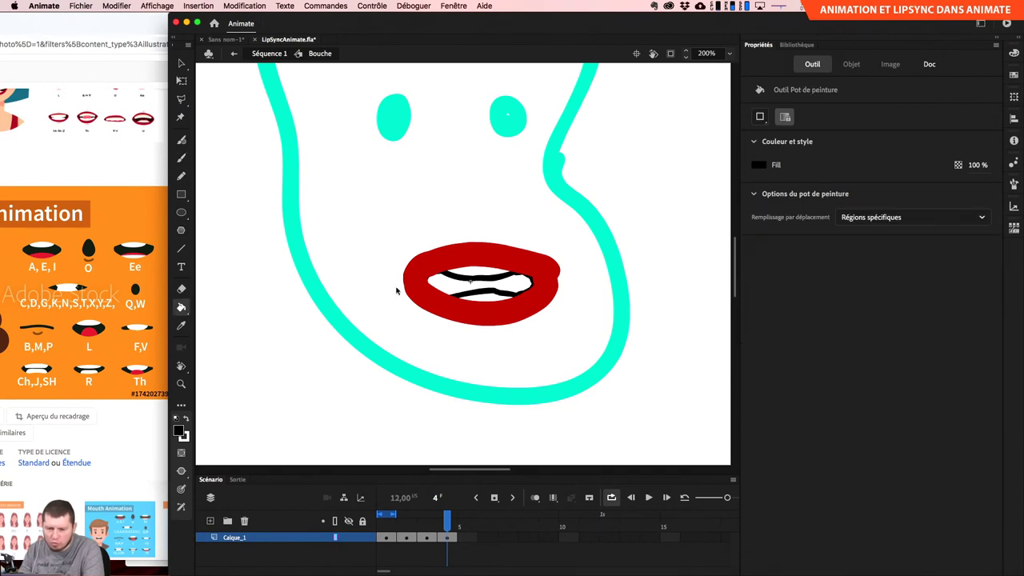
{"action": "left_click", "coordinate": [450, 288]}
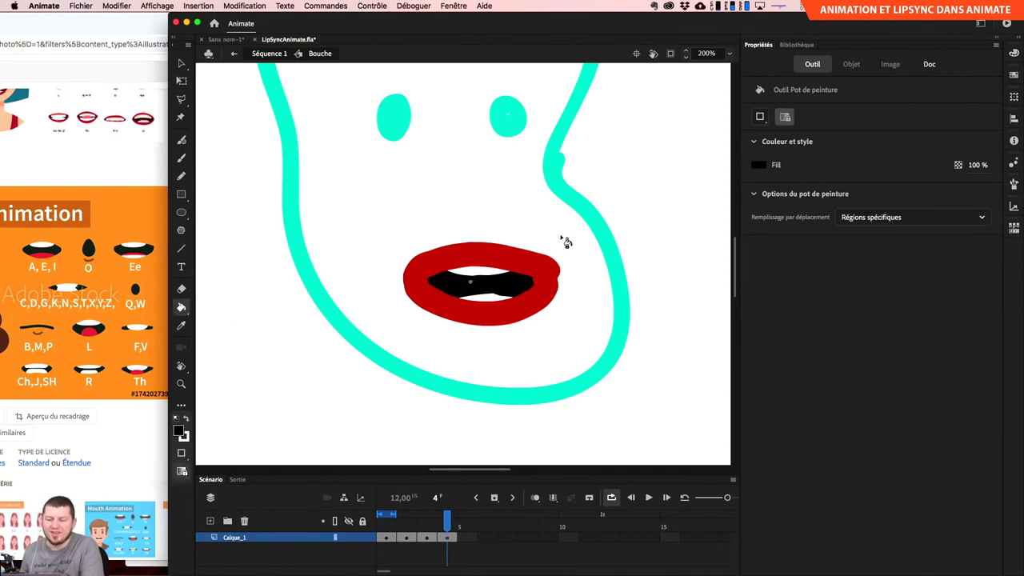
Paint a curved black upper-teeth line behind the lips on frame 3 and another on frame 2 with the Classic Brush.
{"action": "left_click", "coordinate": [430, 516]}
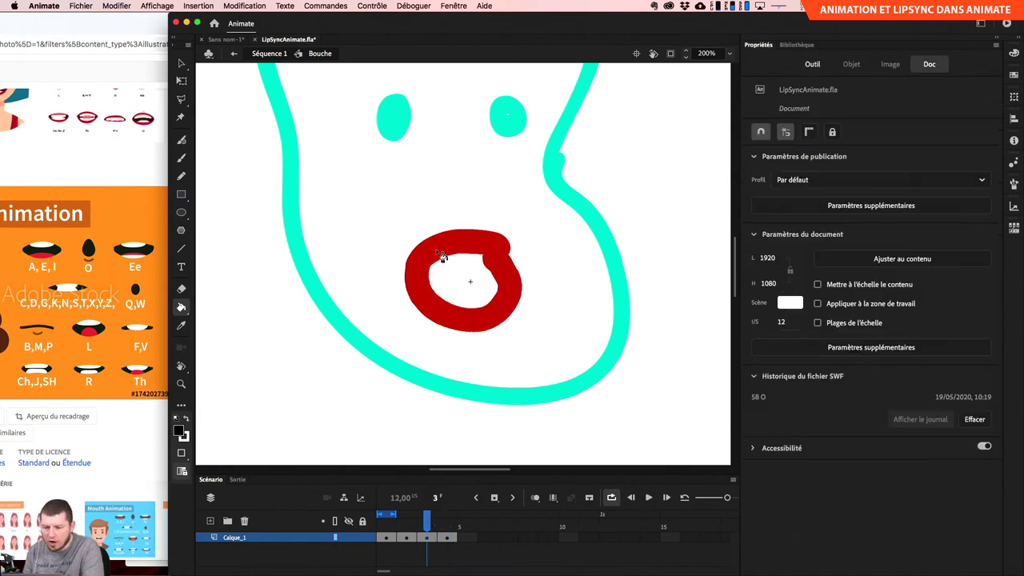
{"action": "key", "text": "b"}
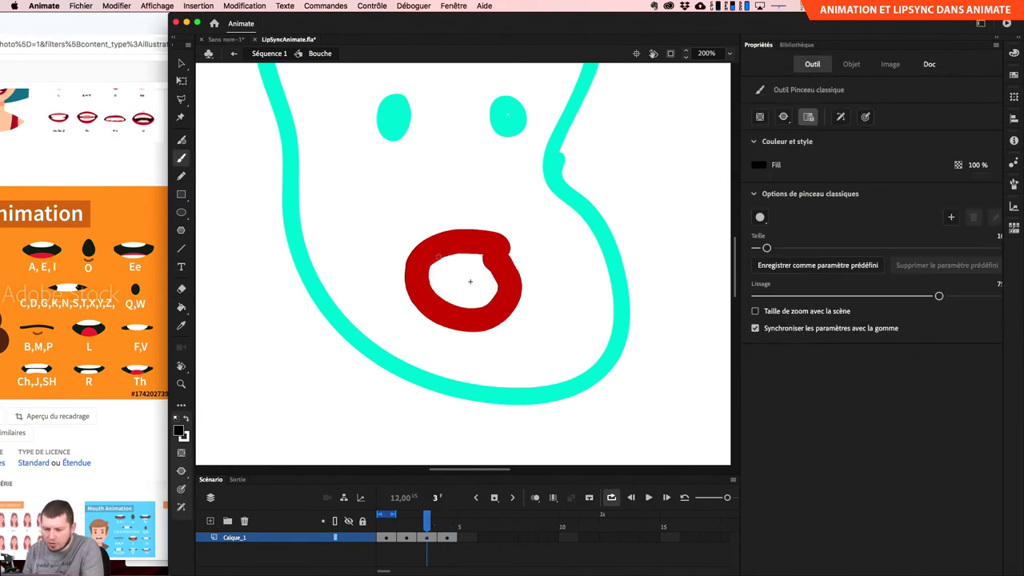
{"action": "left_click_drag", "start_coordinate": [436, 259], "coordinate": [484, 259]}
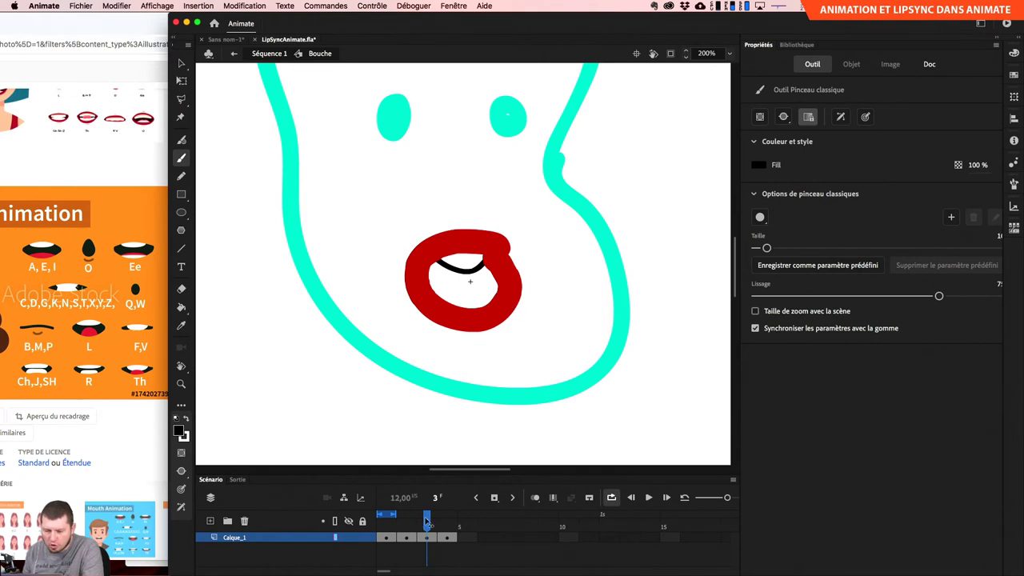
{"action": "mouse_move", "coordinate": [429, 521]}
{"action": "left_mouse_down"}
{"action": "mouse_move", "coordinate": [388, 522]}
{"action": "mouse_move", "coordinate": [406, 522]}
{"action": "left_mouse_up"}
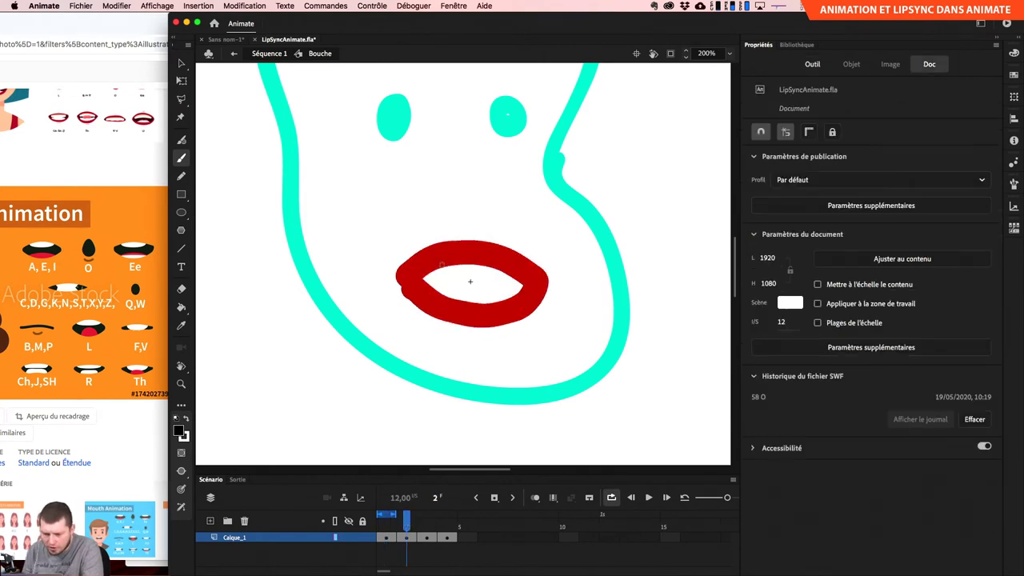
{"action": "mouse_move", "coordinate": [432, 269]}
{"action": "left_mouse_down"}
{"action": "mouse_move", "coordinate": [482, 289]}
{"action": "mouse_move", "coordinate": [504, 274]}
{"action": "left_mouse_up"}
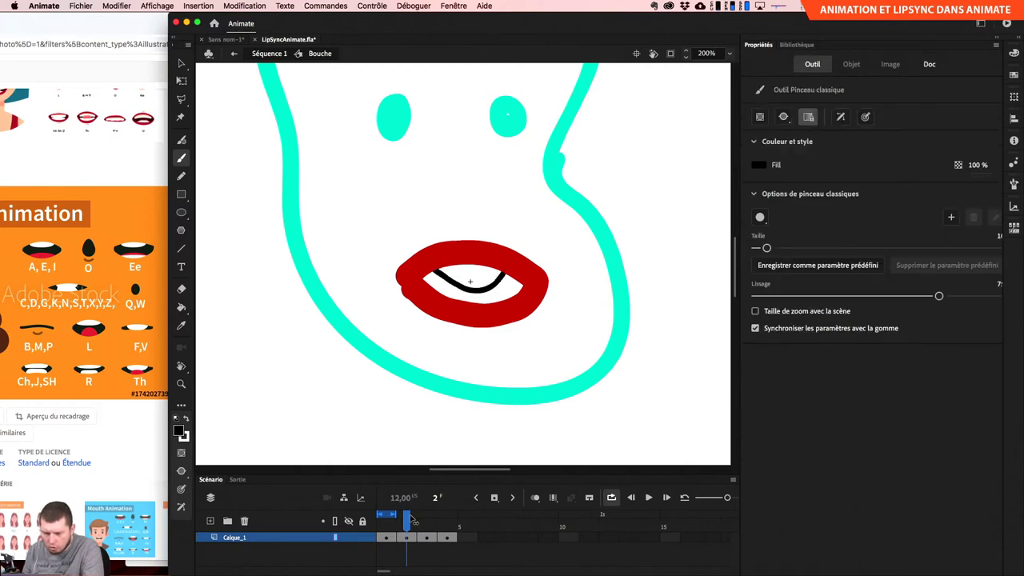
Add a blank keyframe at frame 5 after the frame 4 mouth and turn on onion skinning.
{"action": "key", "text": "."}
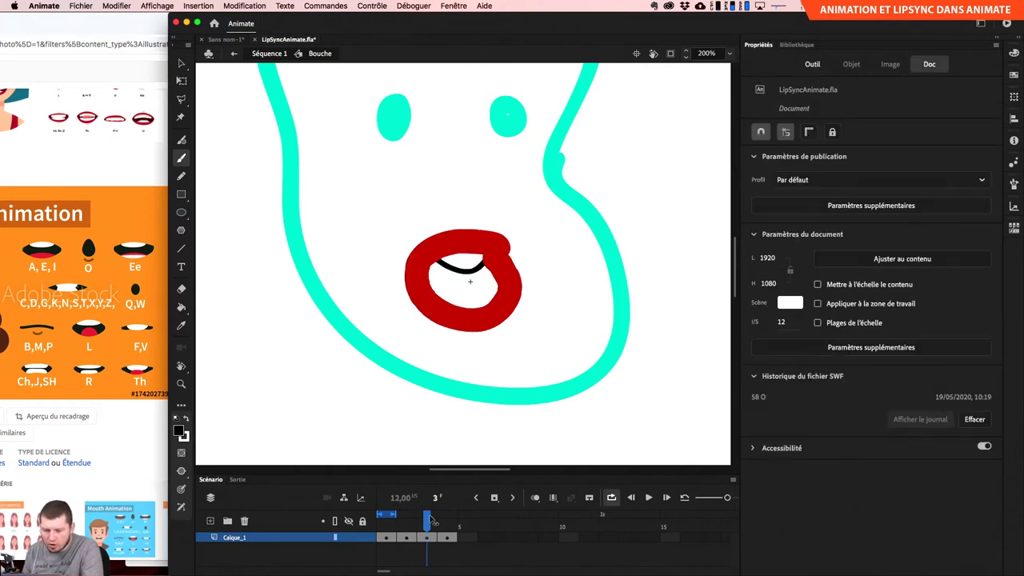
{"action": "left_click_drag", "start_coordinate": [434, 520], "coordinate": [446, 521]}
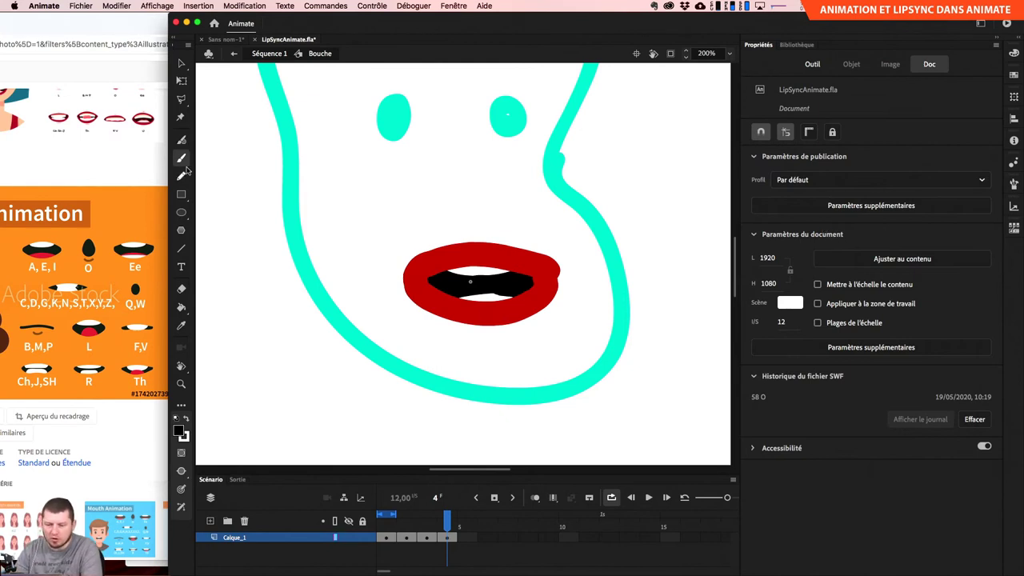
{"action": "key", "text": "F7"}
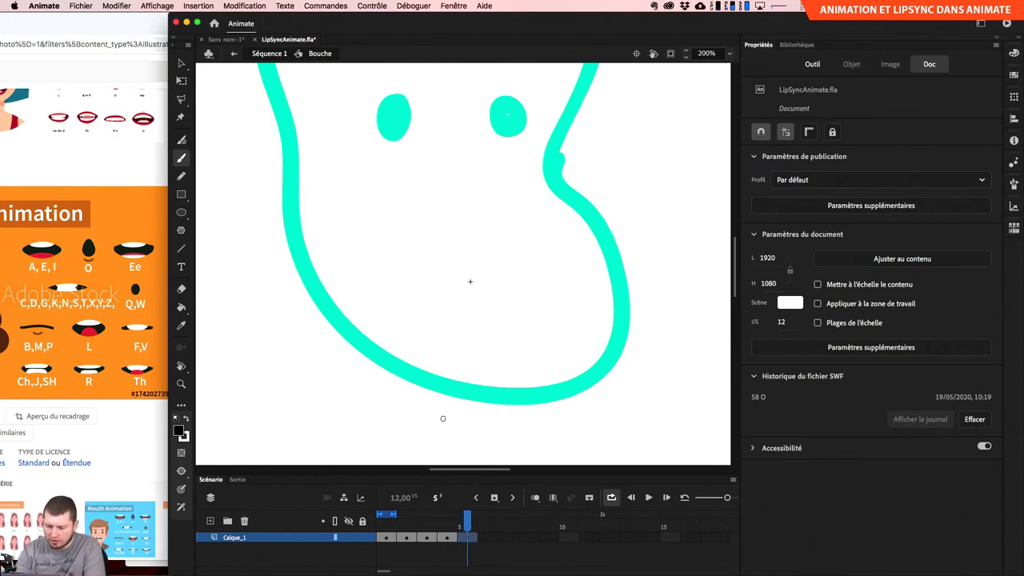
{"action": "left_click", "coordinate": [535, 497]}
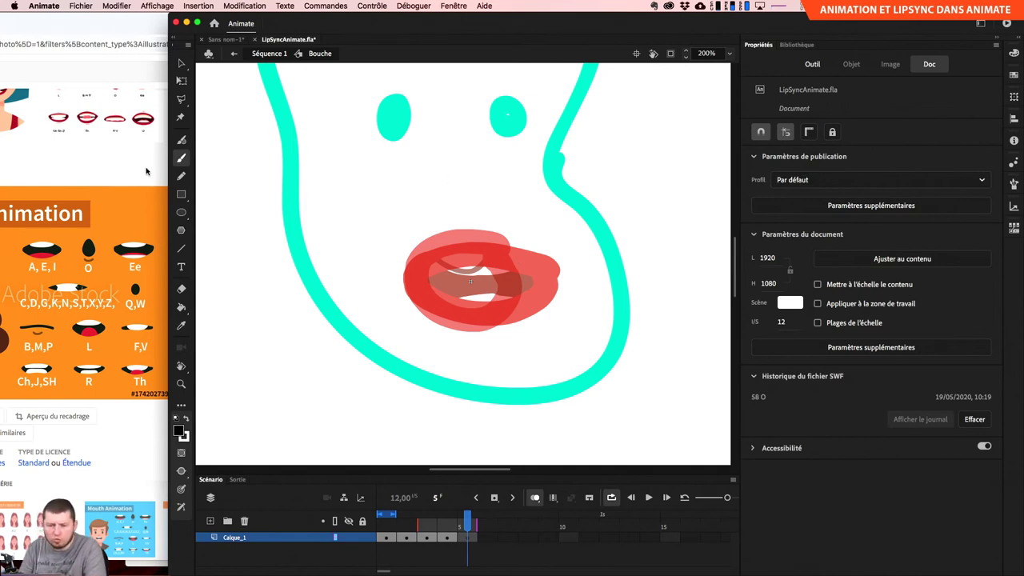
Switch to the Fluid Brush at size 37 and try a black stroke around the lips on frame 5.
{"action": "left_click", "coordinate": [181, 140]}
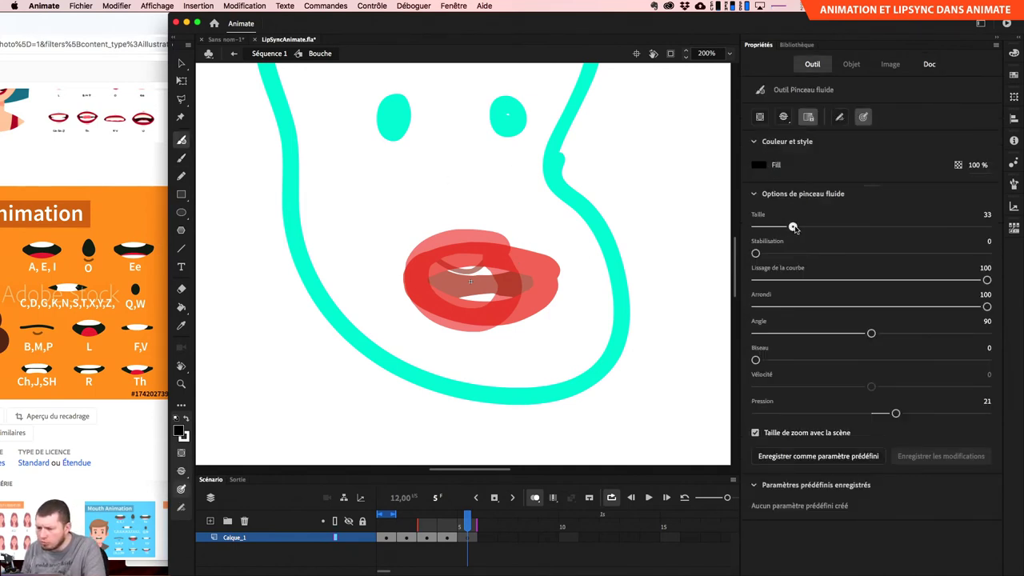
{"action": "left_click_drag", "start_coordinate": [792, 227], "coordinate": [798, 228]}
{"action": "mouse_move", "coordinate": [497, 255]}
{"action": "left_mouse_down"}
{"action": "mouse_move", "coordinate": [426, 262]}
{"action": "mouse_move", "coordinate": [460, 272]}
{"action": "left_mouse_up"}
{"action": "key", "text": "super+z"}
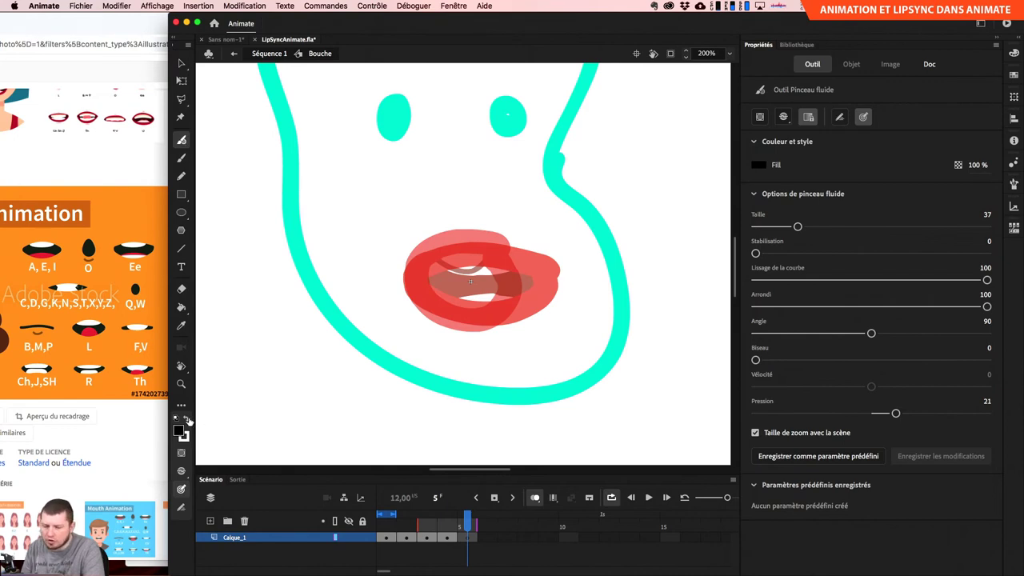
Dock the Nuanciers panel above the stage at a reduced height and choose dark red as the fill colour.
{"action": "left_click", "coordinate": [1014, 75]}
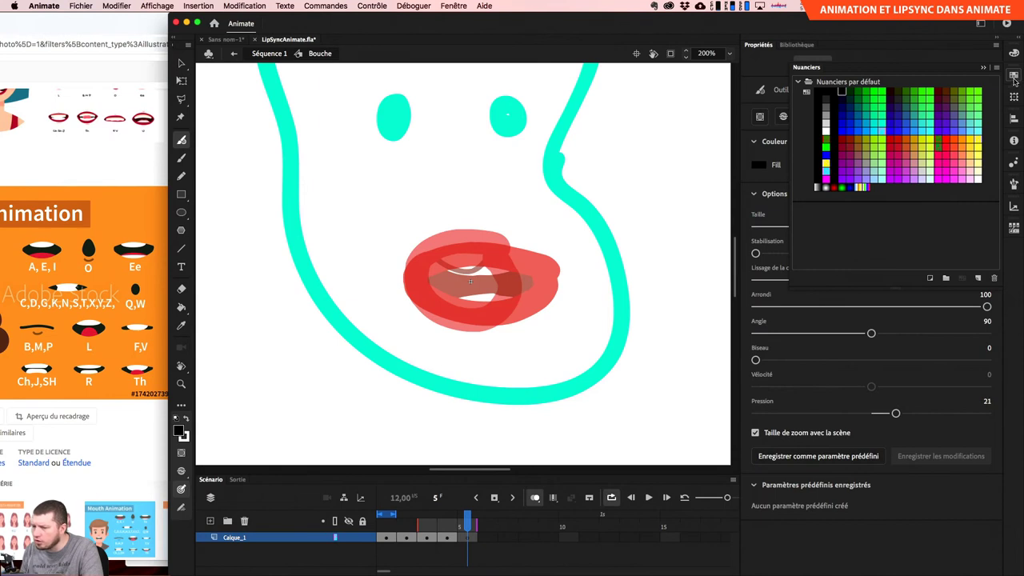
{"action": "left_click", "coordinate": [1014, 76]}
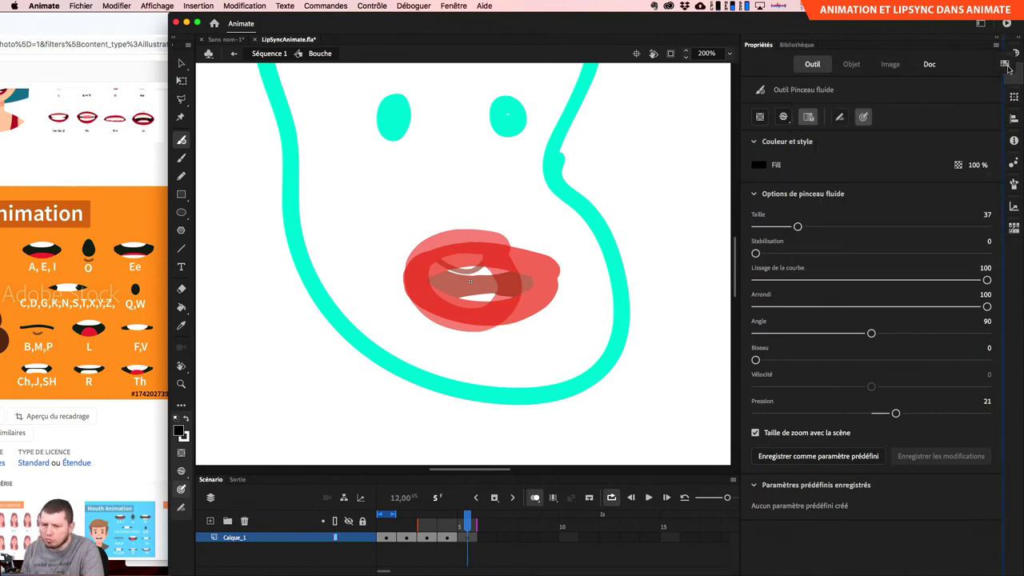
{"action": "left_click_drag", "start_coordinate": [1009, 70], "coordinate": [694, 40]}
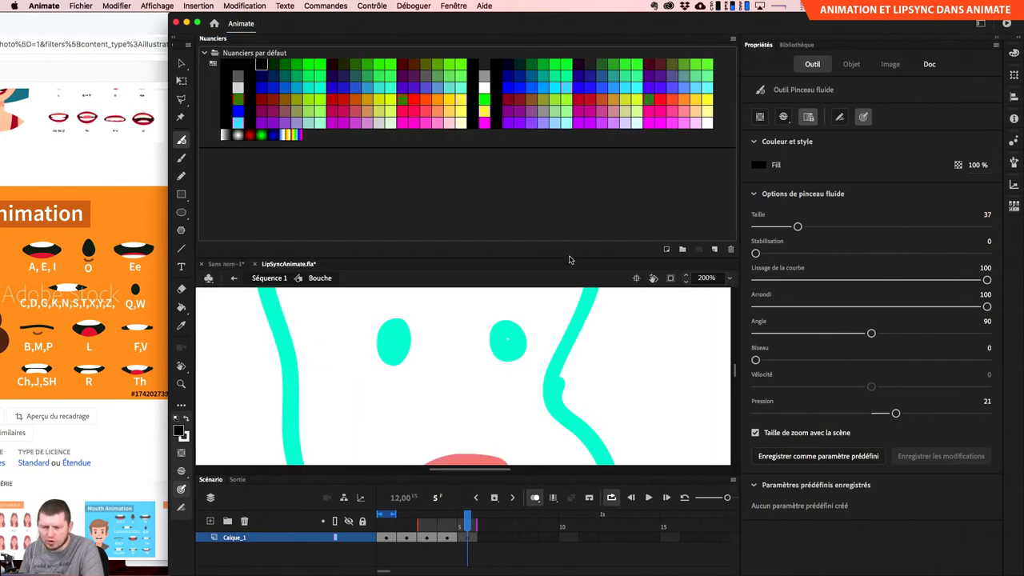
{"action": "left_click_drag", "start_coordinate": [577, 258], "coordinate": [559, 178]}
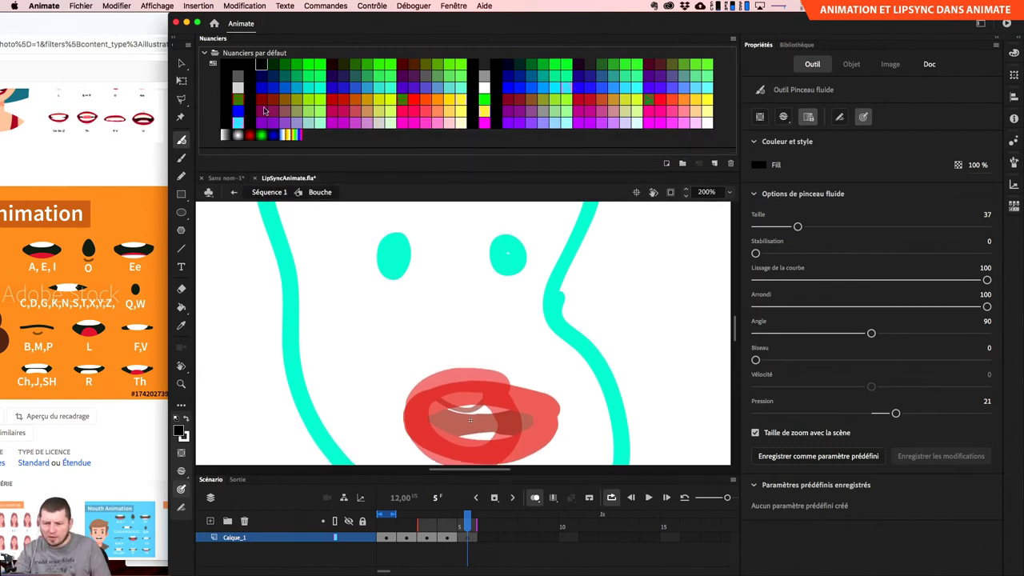
{"action": "left_click", "coordinate": [333, 100]}
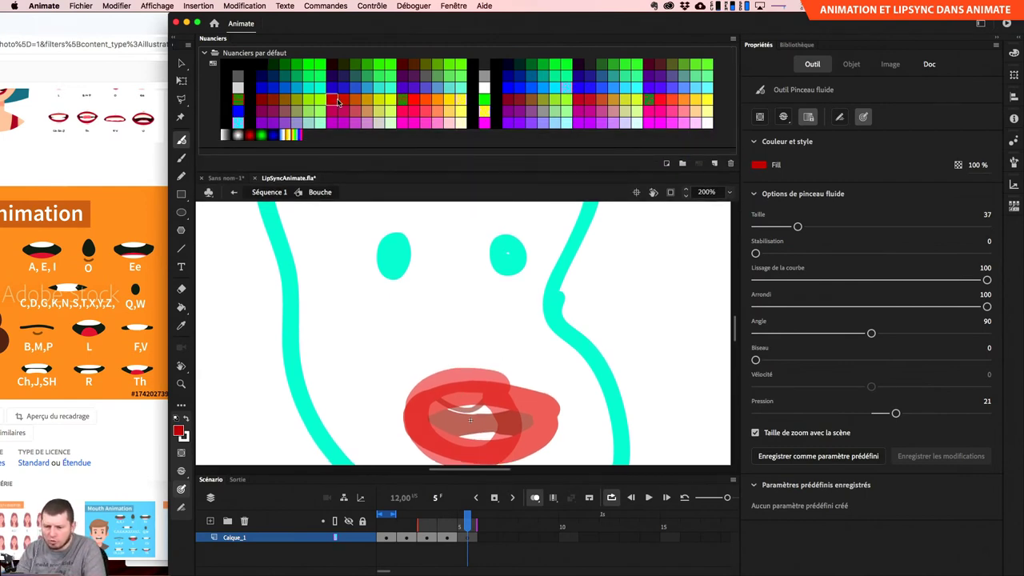
Set the Fluid Brush size to 22 and try out red lip strokes on frame 5.
{"action": "mouse_move", "coordinate": [503, 404]}
{"action": "left_mouse_down"}
{"action": "mouse_move", "coordinate": [448, 390]}
{"action": "mouse_move", "coordinate": [423, 400]}
{"action": "mouse_move", "coordinate": [418, 423]}
{"action": "mouse_move", "coordinate": [465, 446]}
{"action": "mouse_move", "coordinate": [520, 437]}
{"action": "left_mouse_up"}
{"action": "key", "text": "super+z"}
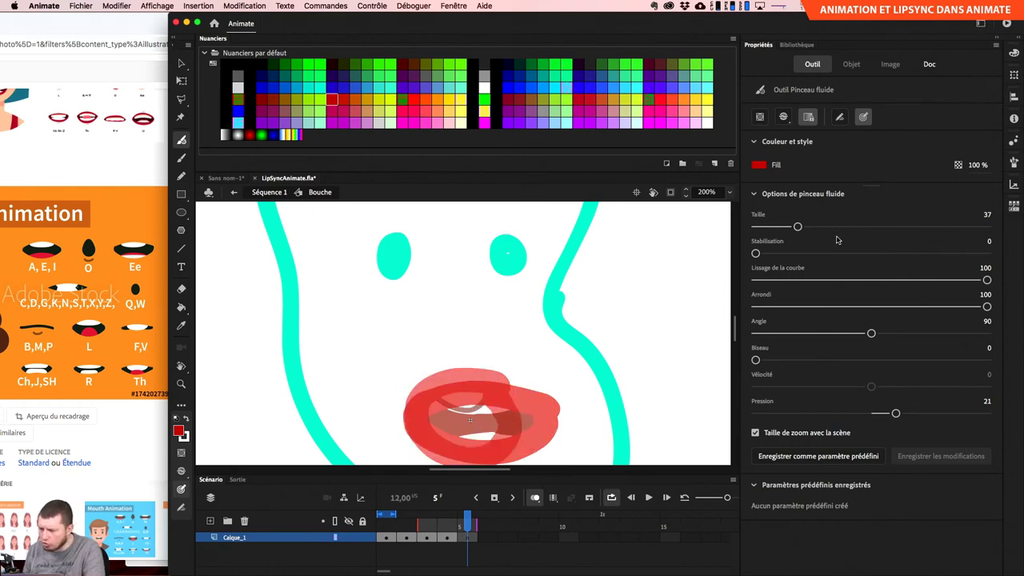
{"action": "left_click_drag", "start_coordinate": [798, 227], "coordinate": [780, 226]}
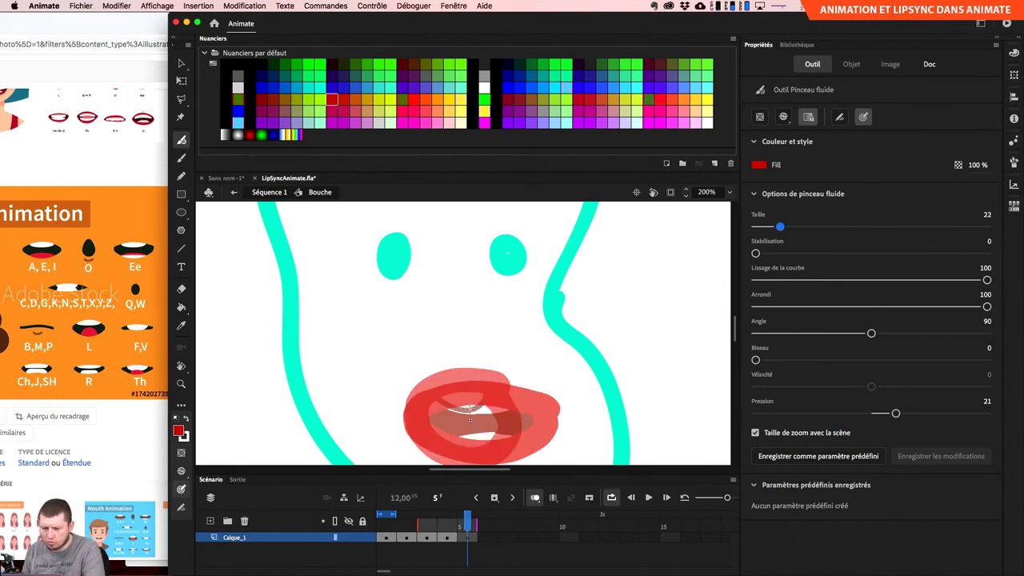
{"action": "mouse_move", "coordinate": [485, 393]}
{"action": "left_mouse_down"}
{"action": "mouse_move", "coordinate": [418, 408]}
{"action": "mouse_move", "coordinate": [421, 439]}
{"action": "mouse_move", "coordinate": [461, 453]}
{"action": "mouse_move", "coordinate": [500, 449]}
{"action": "mouse_move", "coordinate": [536, 426]}
{"action": "mouse_move", "coordinate": [519, 409]}
{"action": "mouse_move", "coordinate": [443, 400]}
{"action": "mouse_move", "coordinate": [421, 425]}
{"action": "mouse_move", "coordinate": [447, 453]}
{"action": "mouse_move", "coordinate": [530, 449]}
{"action": "mouse_move", "coordinate": [554, 424]}
{"action": "mouse_move", "coordinate": [502, 391]}
{"action": "mouse_move", "coordinate": [461, 389]}
{"action": "left_mouse_up"}
{"action": "key", "text": "super+z"}
{"action": "key", "text": "super+z"}
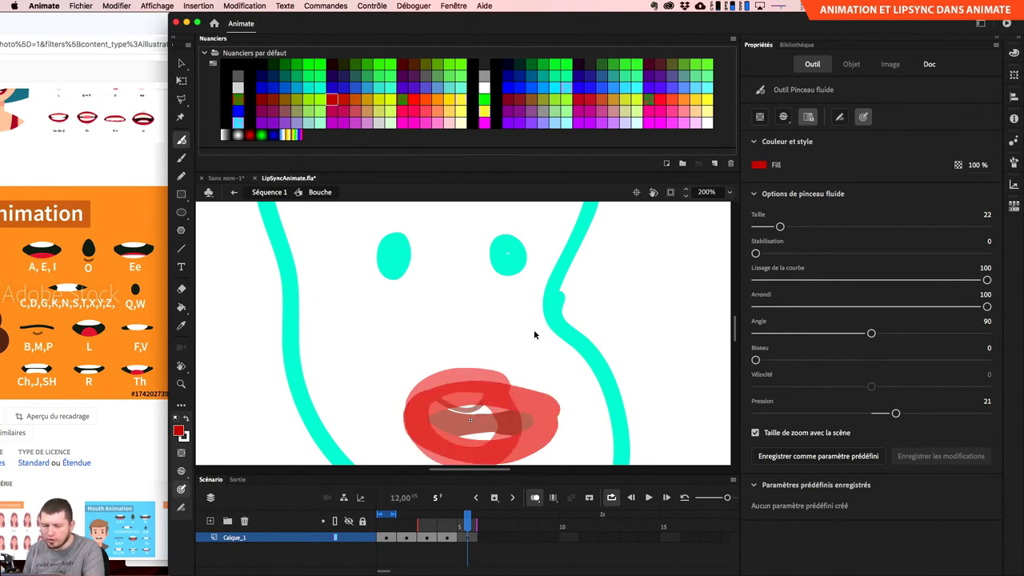
Set the Fluid Brush stabilisation to 33 and paint a closed red lip outline on frame 5.
{"action": "left_click_drag", "start_coordinate": [522, 370], "coordinate": [496, 302]}
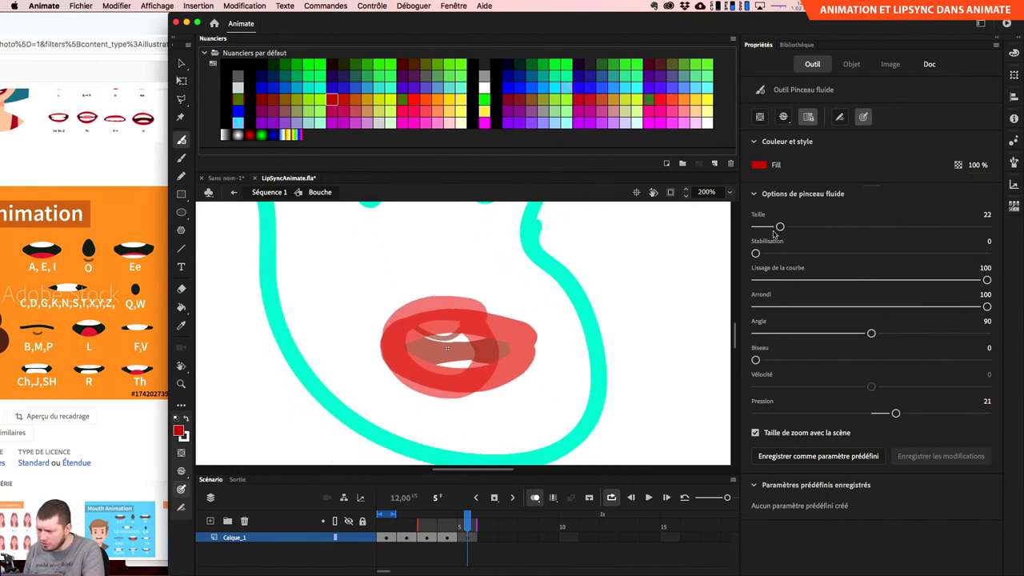
{"action": "left_click_drag", "start_coordinate": [755, 253], "coordinate": [832, 253]}
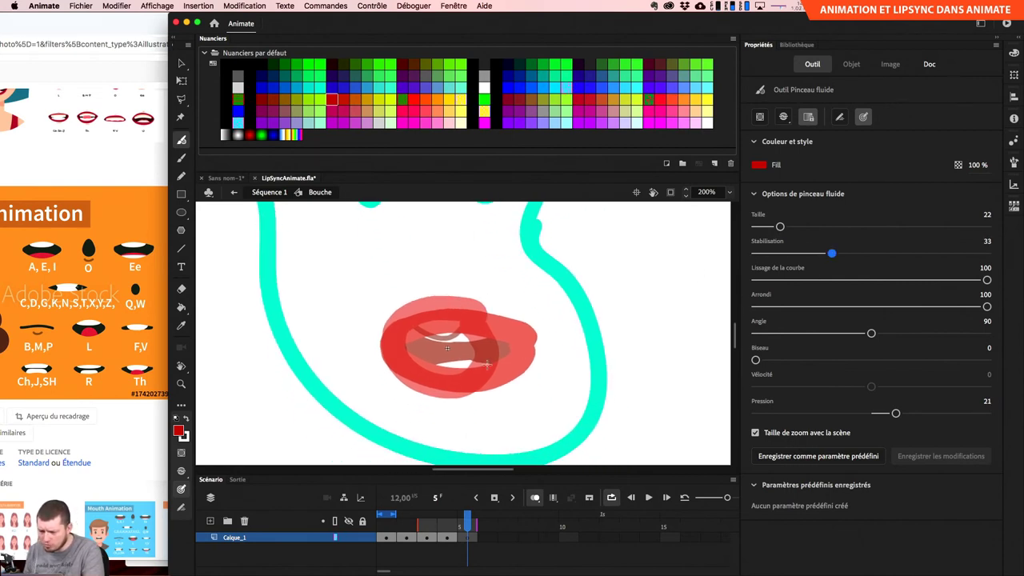
{"action": "mouse_move", "coordinate": [478, 318]}
{"action": "left_mouse_down"}
{"action": "mouse_move", "coordinate": [401, 328]}
{"action": "mouse_move", "coordinate": [393, 360]}
{"action": "mouse_move", "coordinate": [423, 386]}
{"action": "mouse_move", "coordinate": [498, 379]}
{"action": "mouse_move", "coordinate": [522, 349]}
{"action": "mouse_move", "coordinate": [455, 329]}
{"action": "left_mouse_up"}
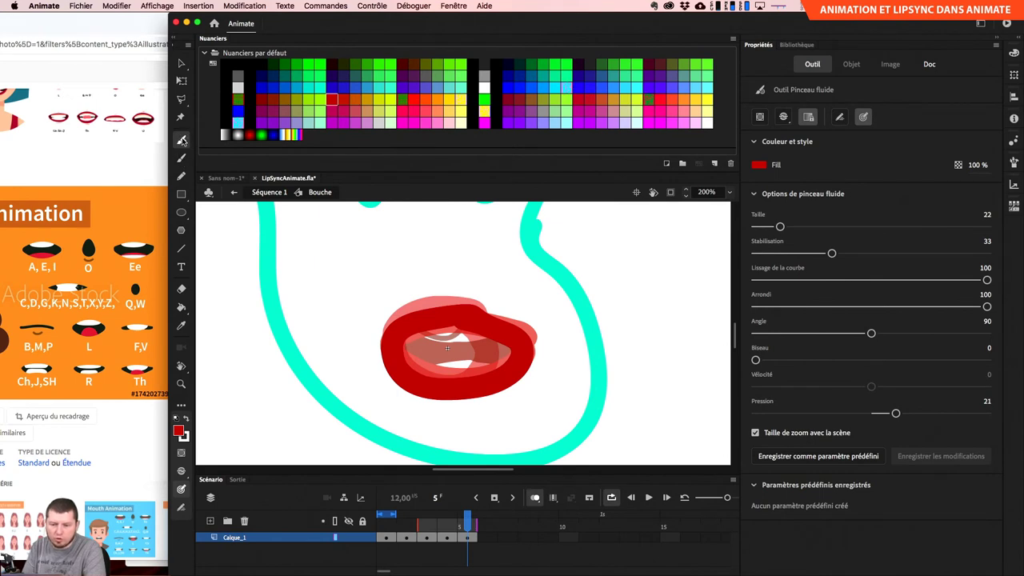
Set the Fluid Brush size to 10 and save the lip red and black as new swatches.
{"action": "left_click_drag", "start_coordinate": [768, 228], "coordinate": [766, 227]}
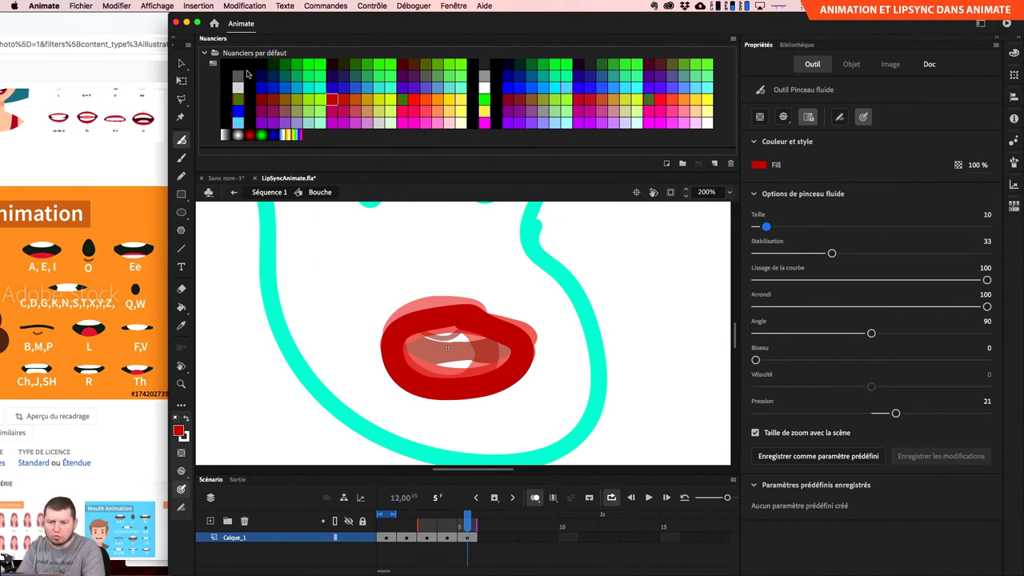
{"action": "left_click", "coordinate": [715, 164]}
{"action": "left_click", "coordinate": [227, 64]}
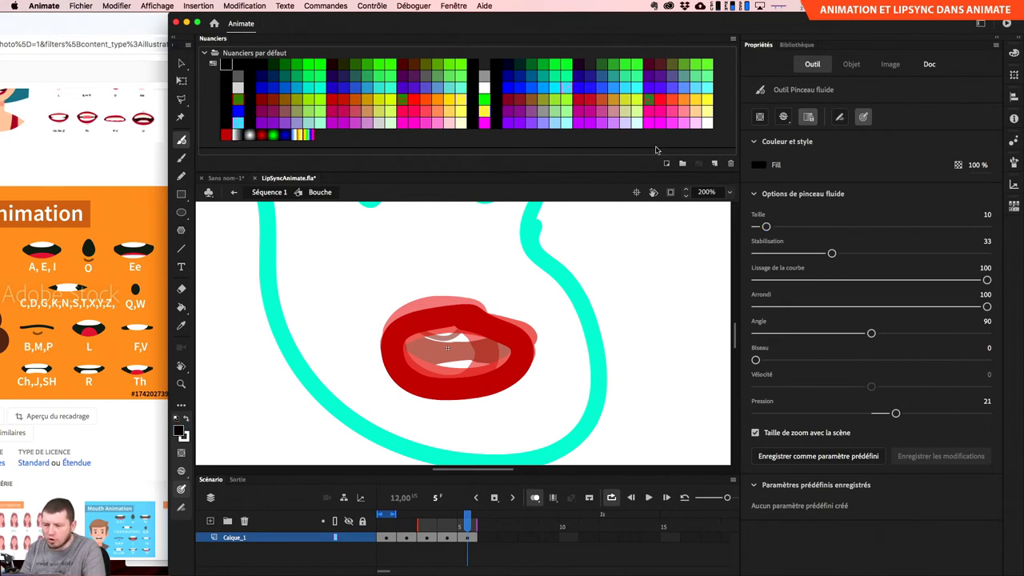
{"action": "left_click", "coordinate": [712, 164]}
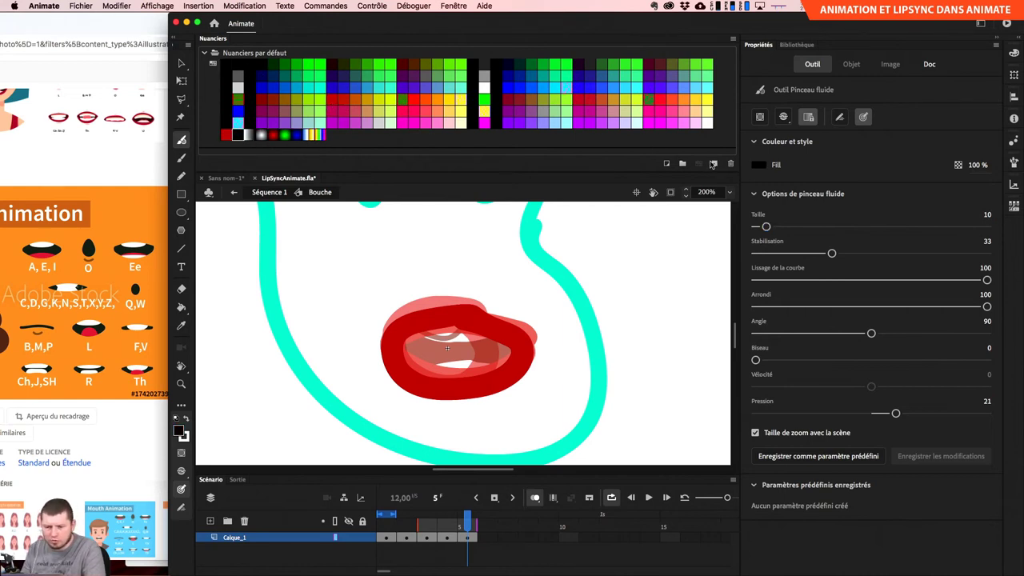
{"action": "left_click", "coordinate": [227, 134]}
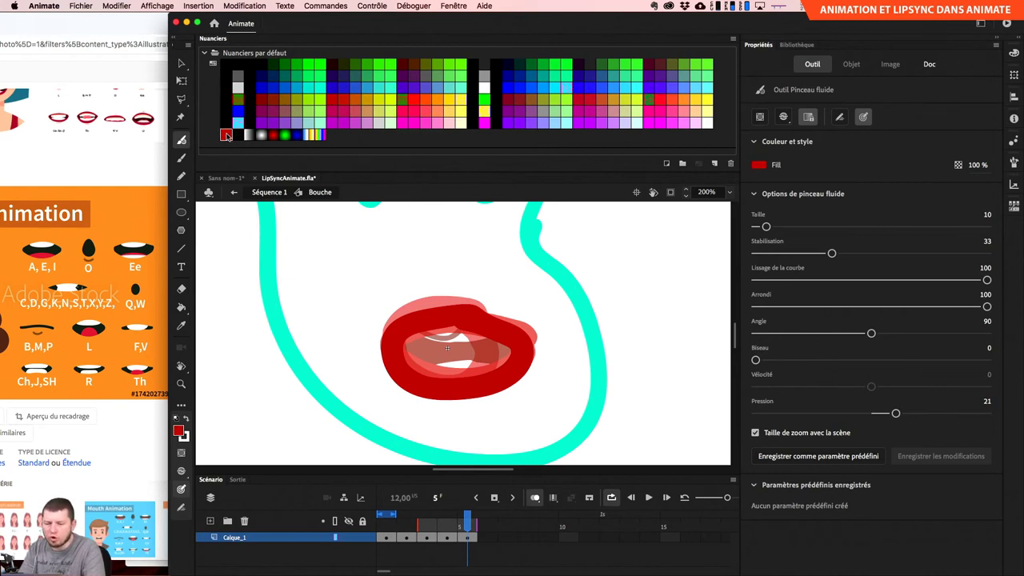
Choose the saved black swatch and try a black line across the mouth opening on frame 5.
{"action": "left_click", "coordinate": [237, 135]}
{"action": "left_click_drag", "start_coordinate": [394, 350], "coordinate": [516, 346]}
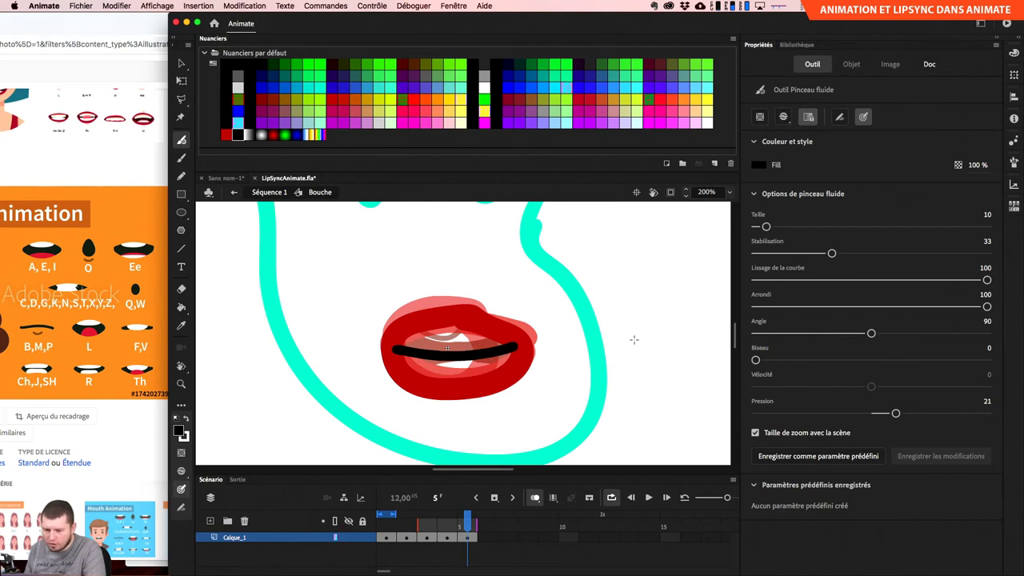
{"action": "key", "text": "super+z"}
Set the Fluid Brush mode to Peint derrière and repaint the black line across frame 5's mouth, with onion skinning turned off.
{"action": "left_click", "coordinate": [787, 117]}
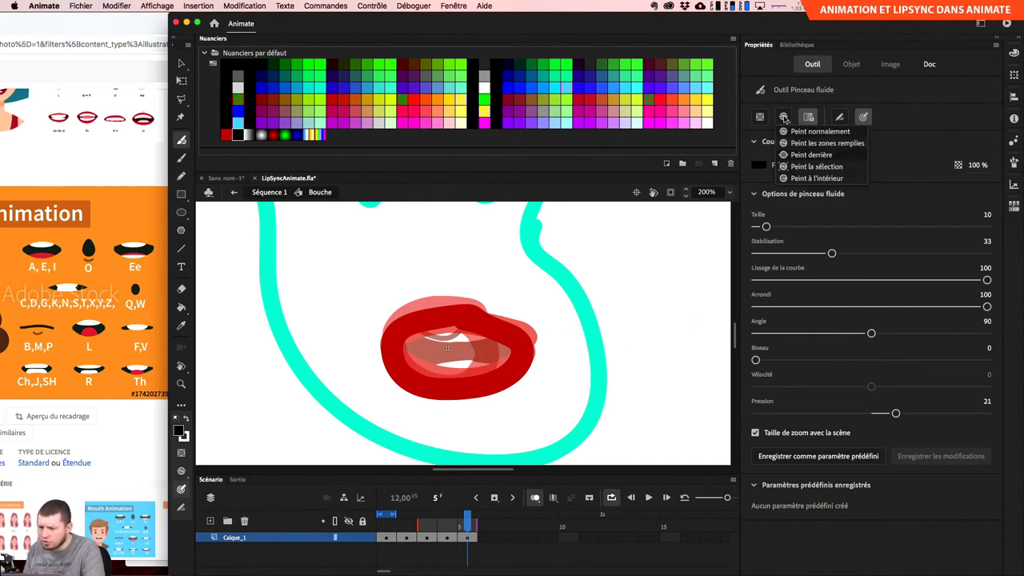
{"action": "left_click", "coordinate": [793, 158]}
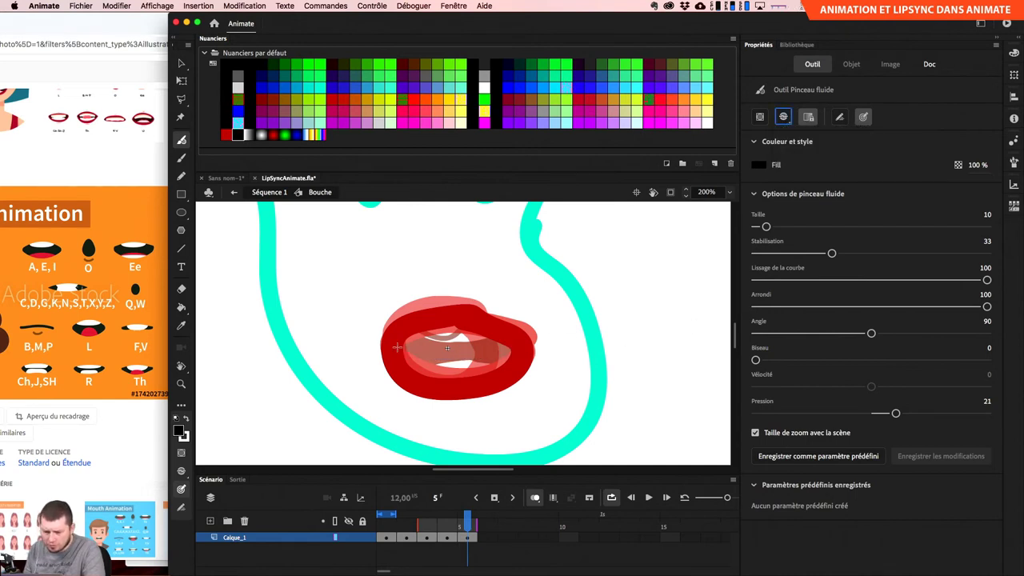
{"action": "left_click_drag", "start_coordinate": [392, 348], "coordinate": [519, 345]}
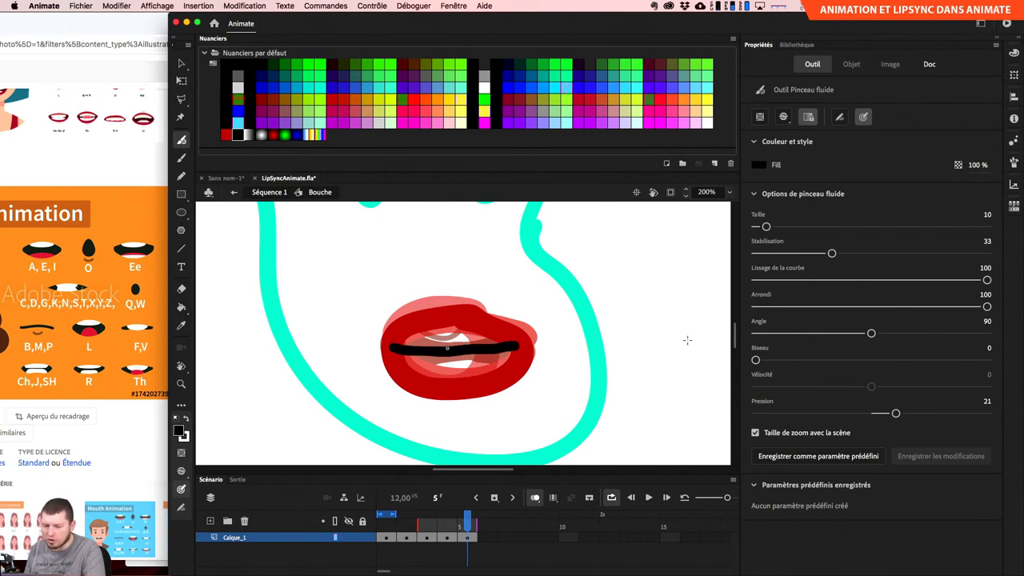
{"action": "left_click", "coordinate": [536, 497]}
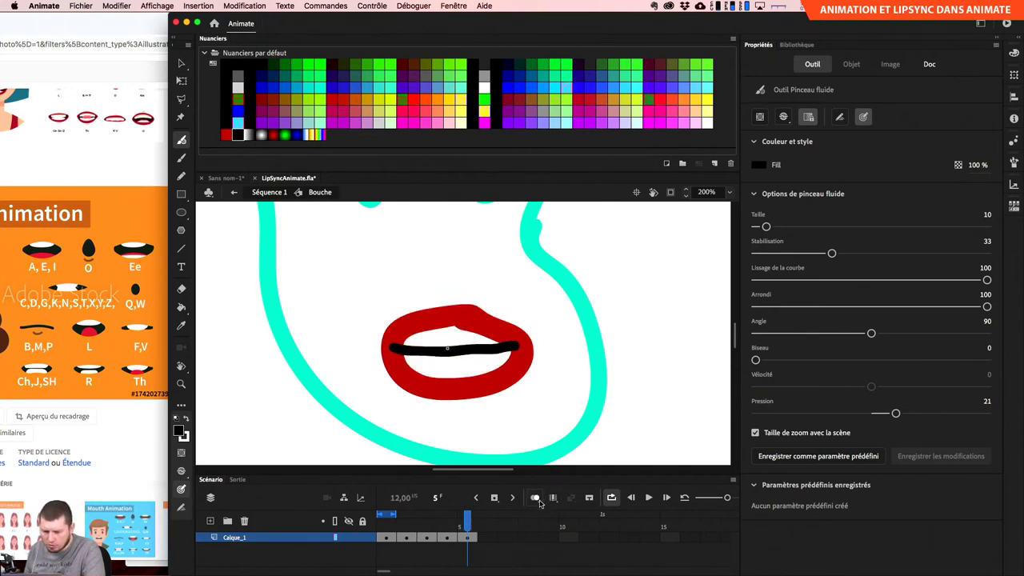
Undo the black line on frame 5 and try the red lips as a drawing object before breaking them apart again.
{"action": "key", "text": "super+z"}
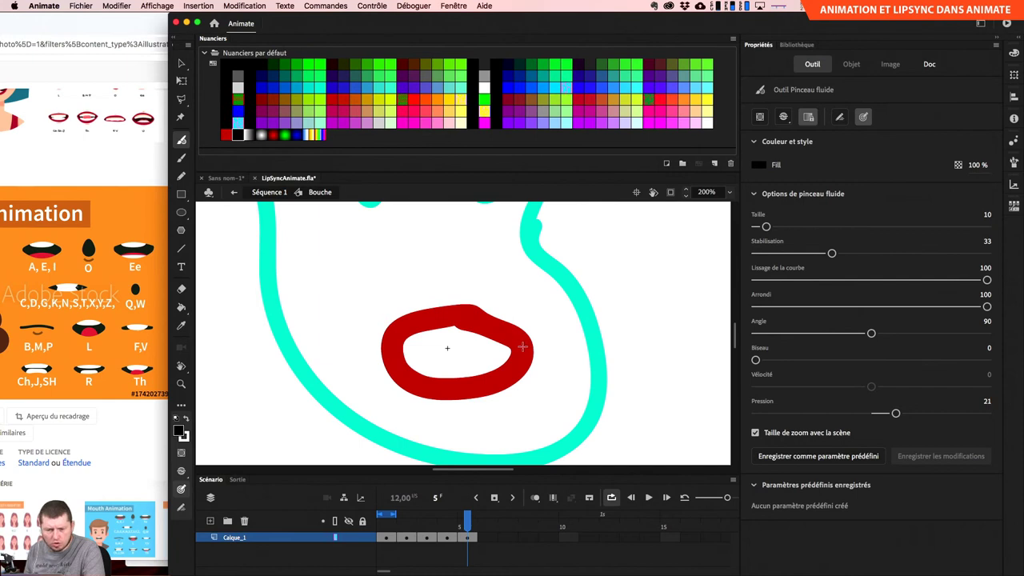
{"action": "key", "text": "v"}
{"action": "left_click", "coordinate": [528, 350]}
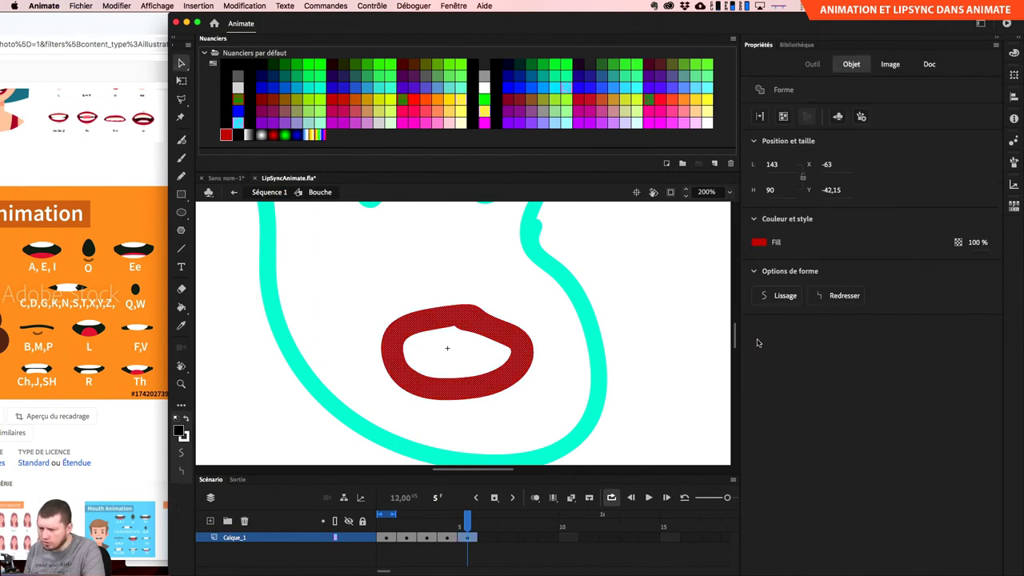
{"action": "left_click", "coordinate": [784, 116]}
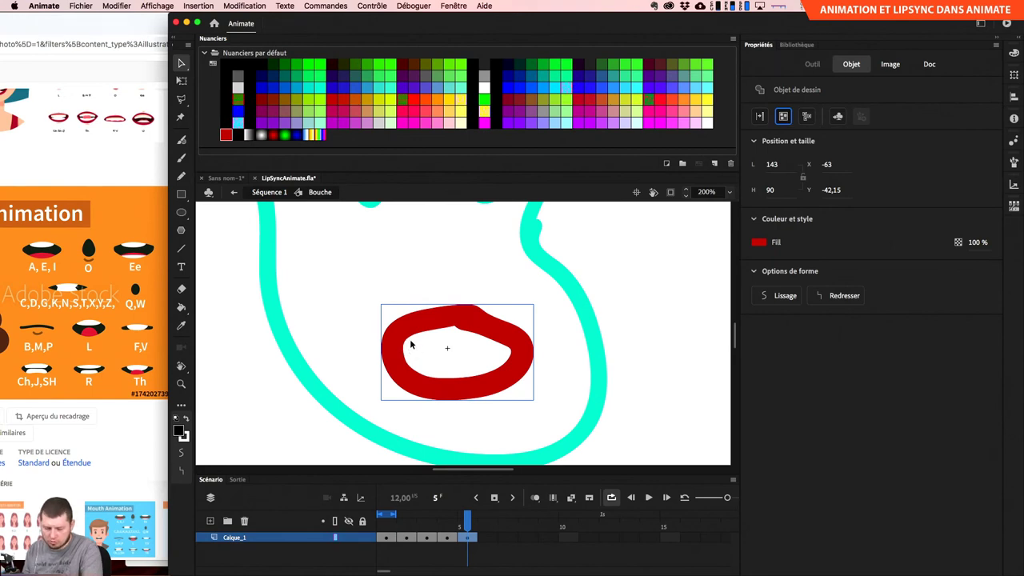
{"action": "key", "text": "super+b"}
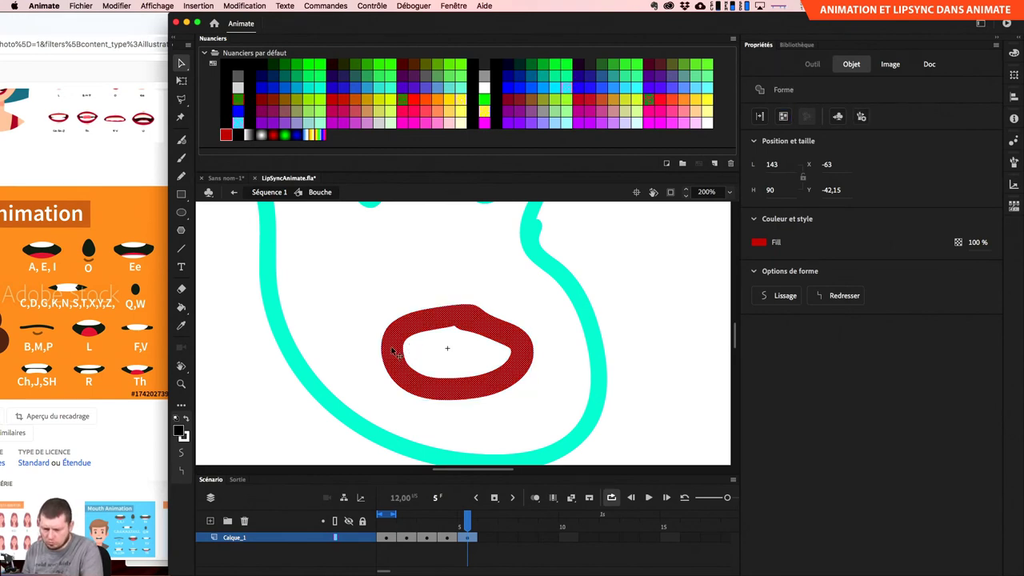
Paint a thin black line across the mouth opening on frame 5 with the Classic Brush.
{"action": "key", "text": "b"}
{"action": "left_click_drag", "start_coordinate": [394, 348], "coordinate": [509, 346]}
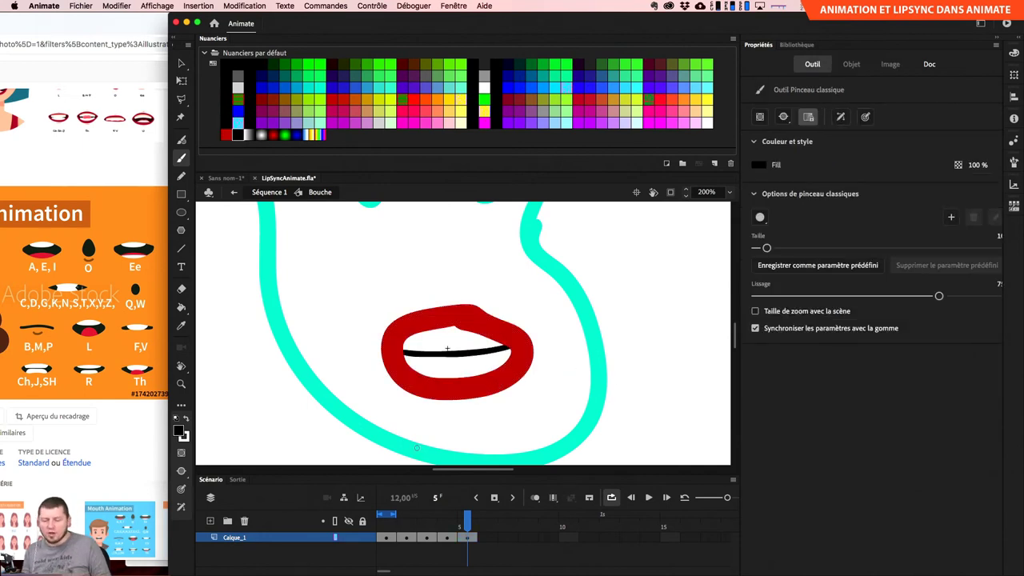
Fill the lower mouth opening on frame 3 with black, leaving the upper teeth area white.
{"action": "mouse_move", "coordinate": [471, 525]}
{"action": "left_mouse_down"}
{"action": "mouse_move", "coordinate": [418, 532]}
{"action": "mouse_move", "coordinate": [429, 537]}
{"action": "left_mouse_up"}
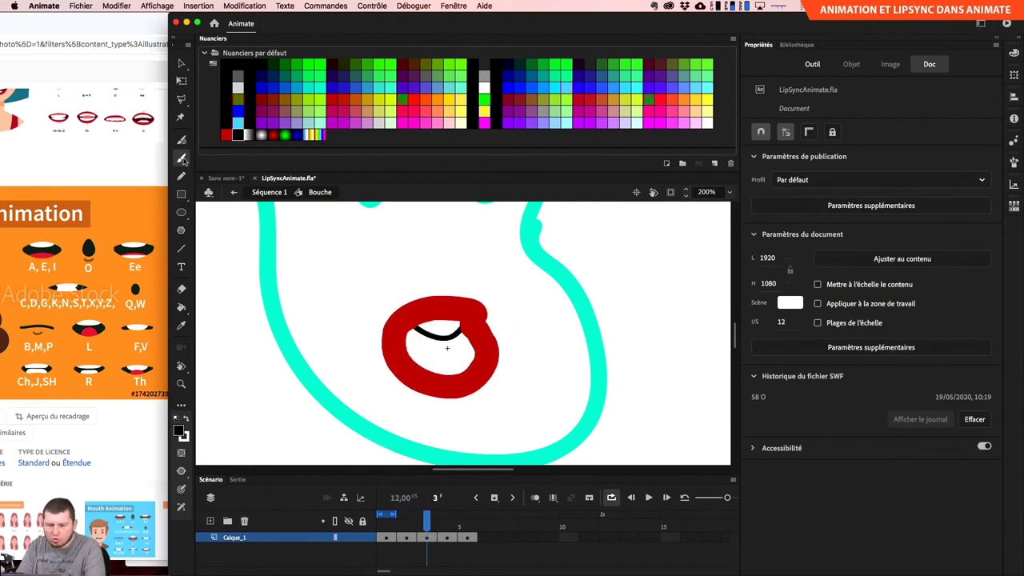
{"action": "left_click", "coordinate": [180, 307]}
{"action": "left_click", "coordinate": [456, 356]}
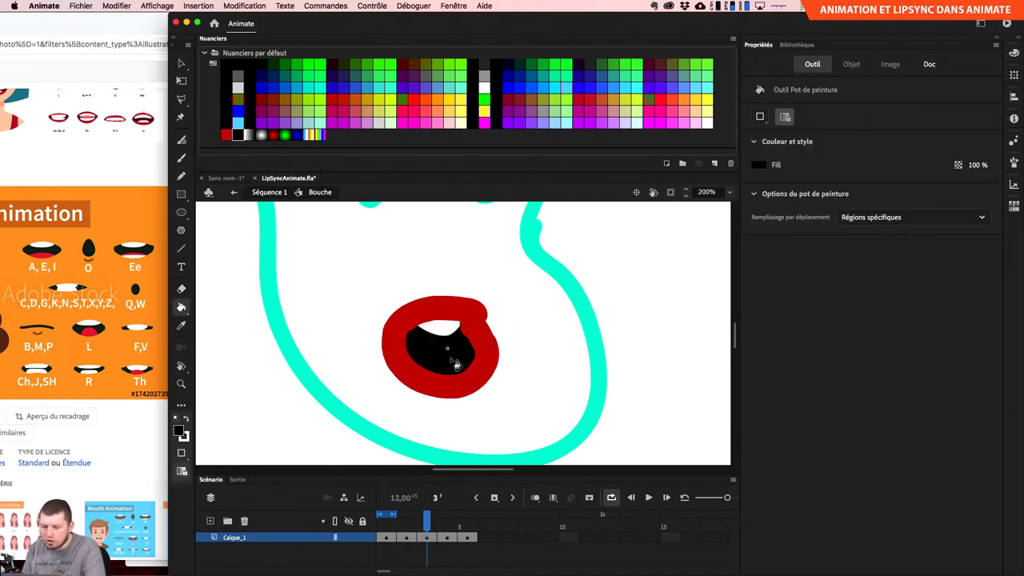
Scrub through frames 1 to 5 to compare the mouth shapes drawn so far.
{"action": "mouse_move", "coordinate": [429, 521]}
{"action": "left_mouse_down"}
{"action": "mouse_move", "coordinate": [402, 522]}
{"action": "mouse_move", "coordinate": [452, 521]}
{"action": "mouse_move", "coordinate": [396, 524]}
{"action": "mouse_move", "coordinate": [426, 529]}
{"action": "mouse_move", "coordinate": [379, 557]}
{"action": "left_mouse_up"}
{"action": "left_click", "coordinate": [479, 362]}
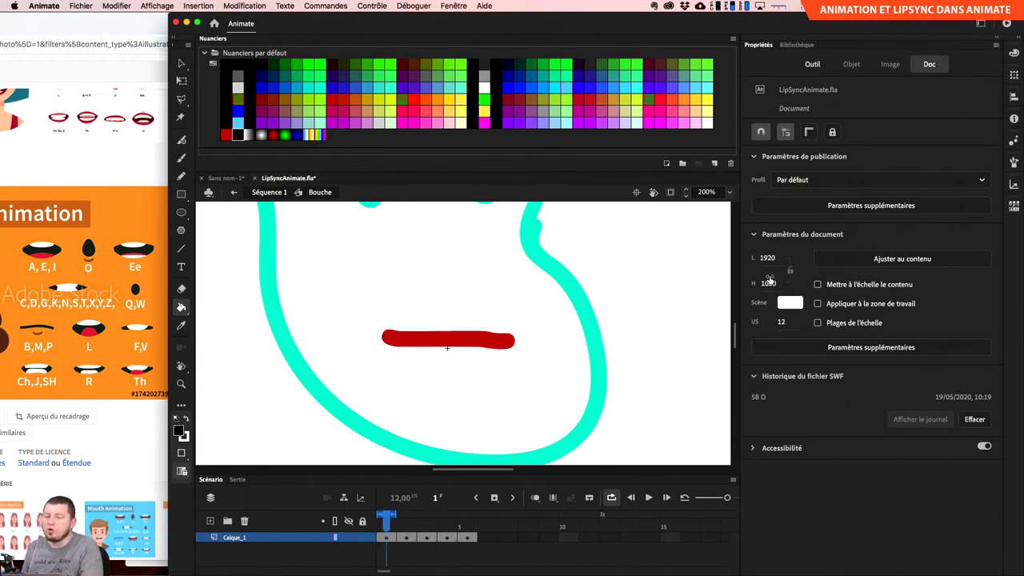
{"action": "left_click_drag", "start_coordinate": [385, 523], "coordinate": [469, 527]}
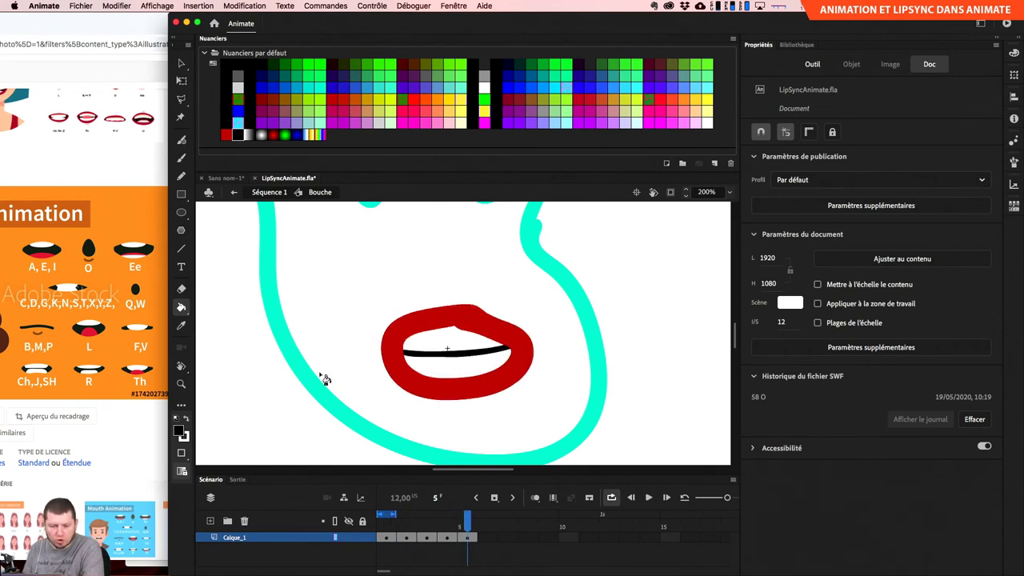
{"action": "left_click", "coordinate": [426, 518]}
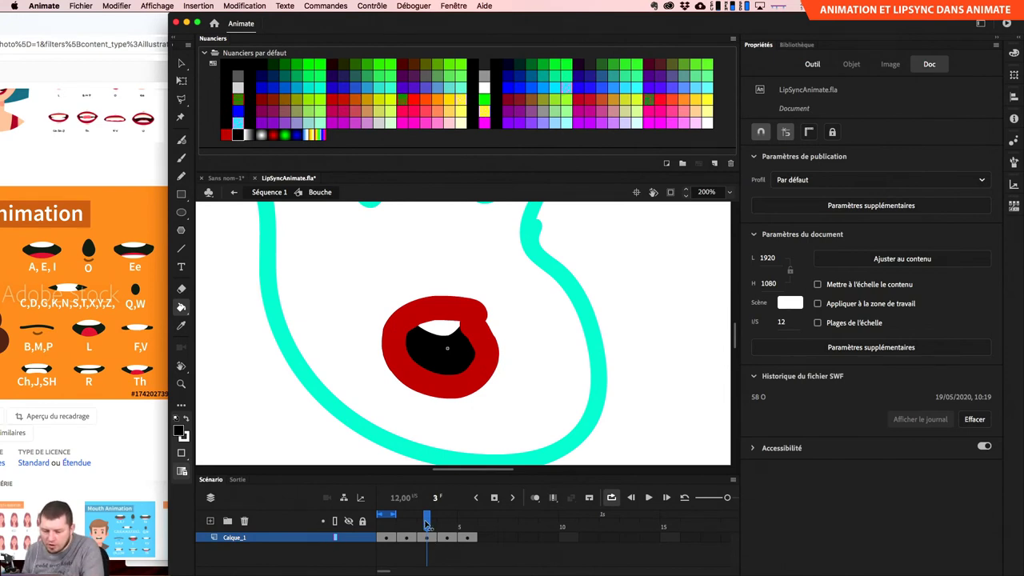
{"action": "left_click_drag", "start_coordinate": [426, 519], "coordinate": [472, 522]}
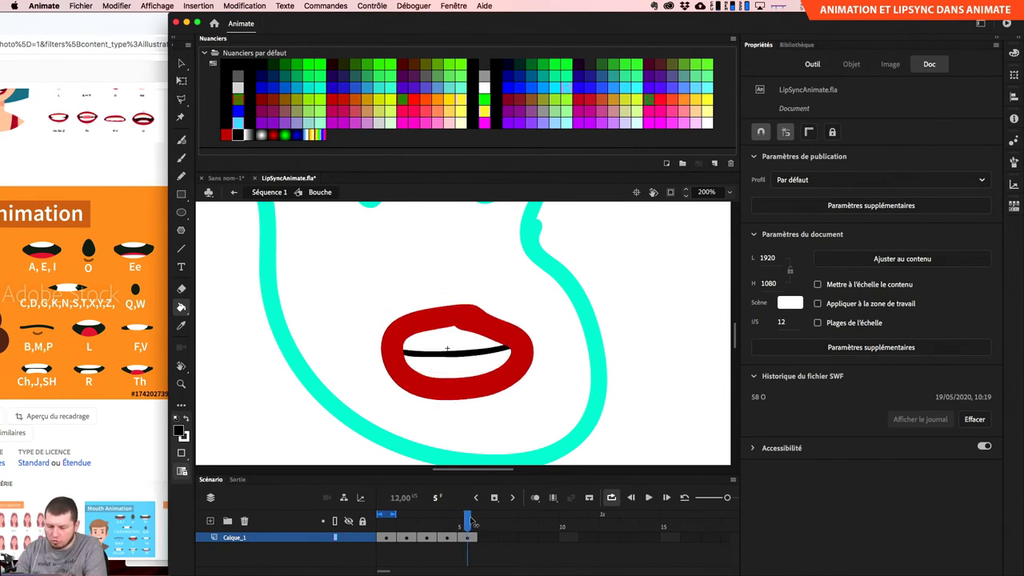
Add a blank keyframe at frame 6 and try a Classic Brush stroke in the saved lip red, undoing it.
{"action": "key", "text": "period"}
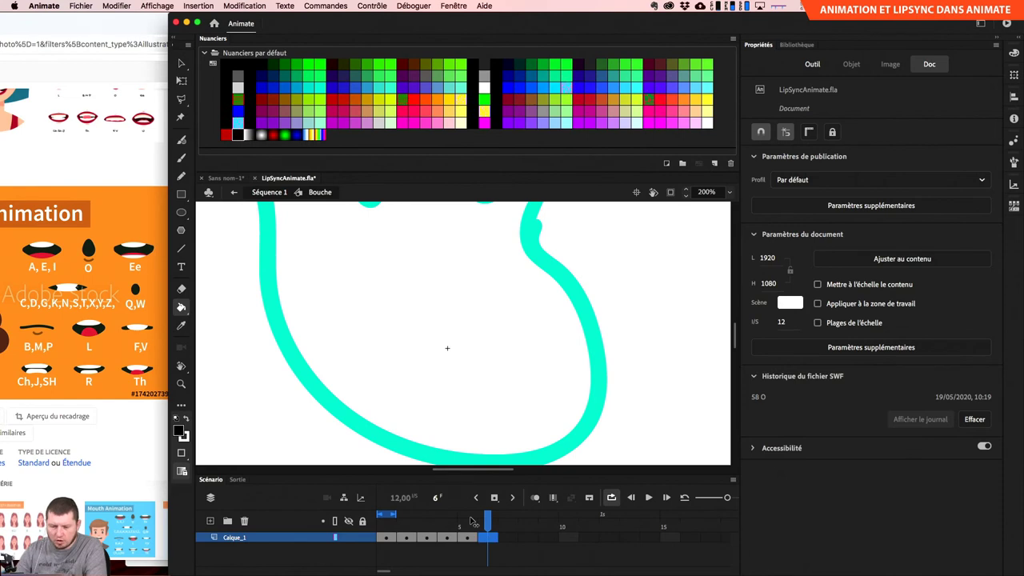
{"action": "left_click", "coordinate": [225, 134]}
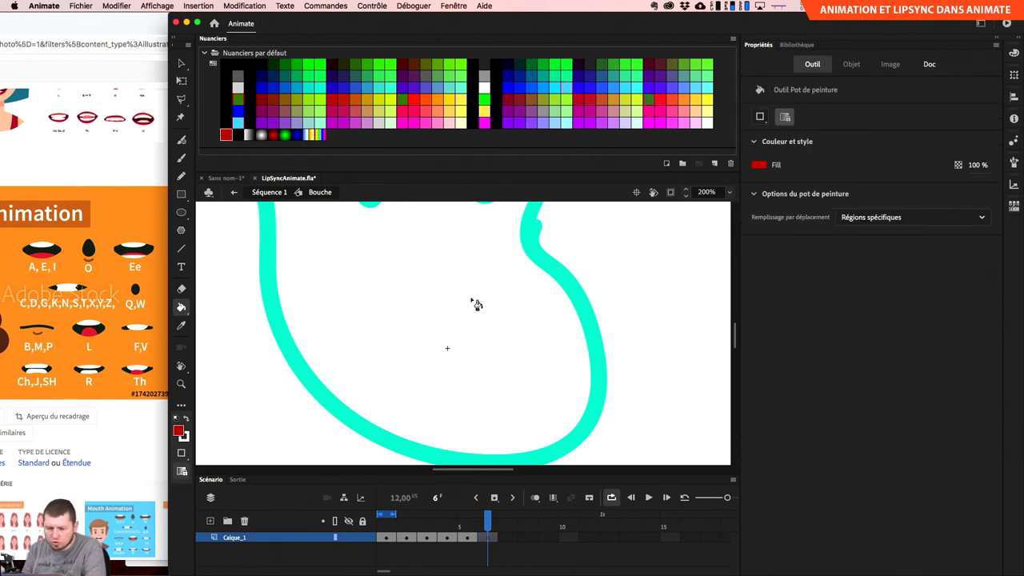
{"action": "key", "text": "b"}
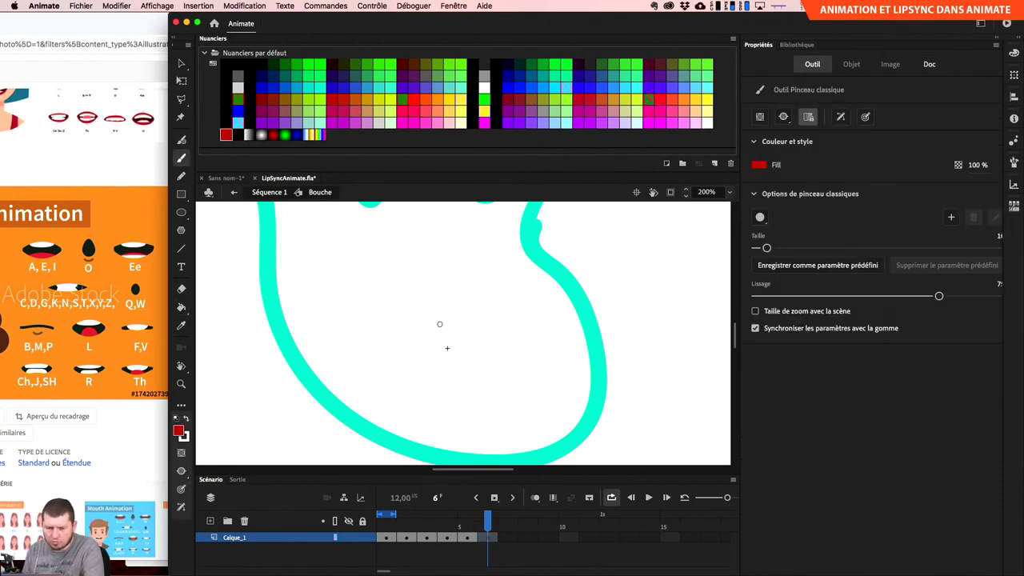
{"action": "mouse_move", "coordinate": [455, 320]}
{"action": "left_mouse_down"}
{"action": "mouse_move", "coordinate": [418, 327]}
{"action": "mouse_move", "coordinate": [414, 351]}
{"action": "mouse_move", "coordinate": [424, 375]}
{"action": "mouse_move", "coordinate": [460, 369]}
{"action": "left_mouse_up"}
{"action": "key", "text": "super+z"}
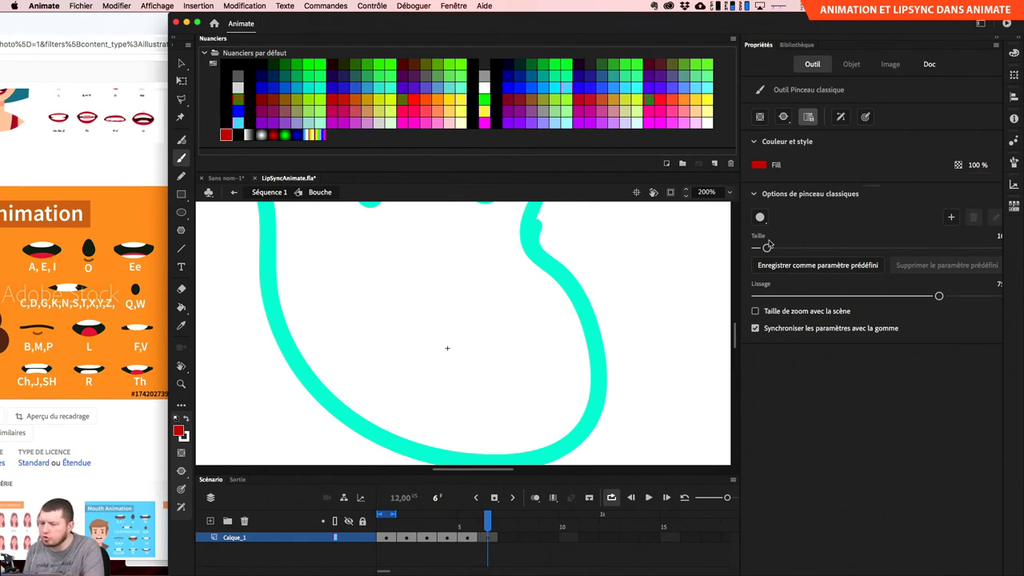
Add a custom round brush at 100% and save Classic Brush sizes 22 and 9 as presets.
{"action": "left_click_drag", "start_coordinate": [767, 247], "coordinate": [781, 248]}
{"action": "left_click", "coordinate": [951, 218]}
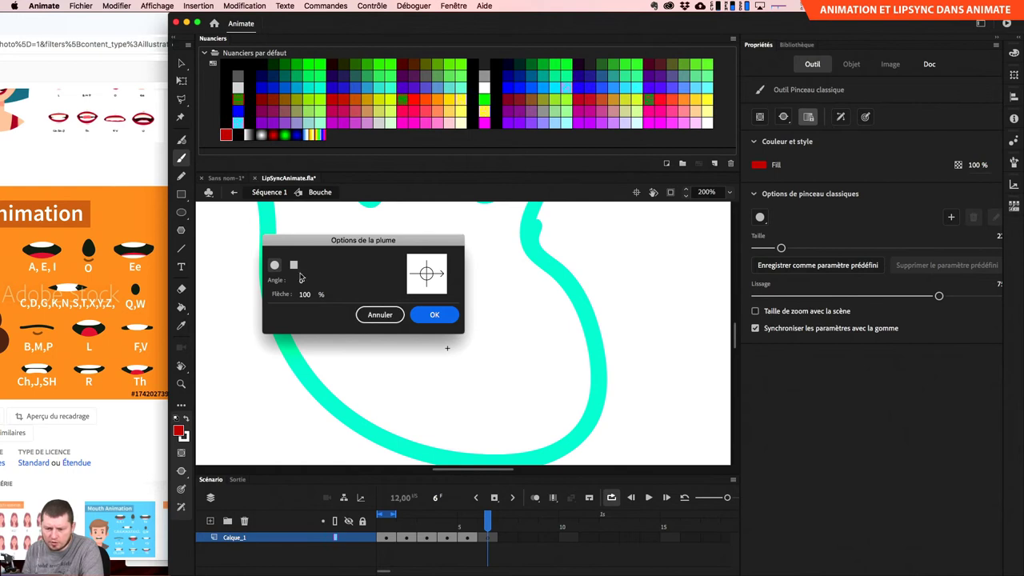
{"action": "left_click", "coordinate": [427, 319]}
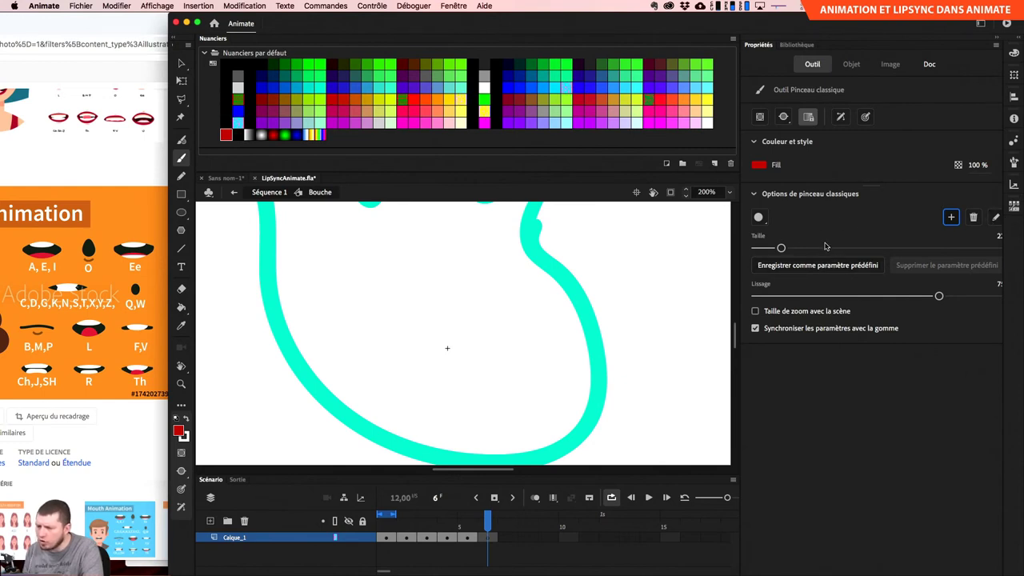
{"action": "left_click", "coordinate": [817, 265]}
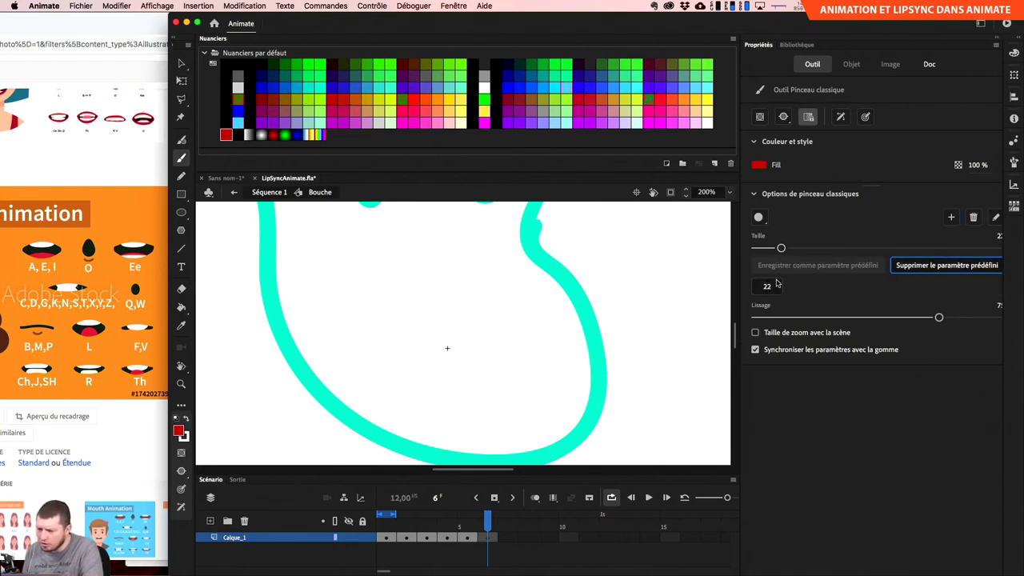
{"action": "left_click_drag", "start_coordinate": [781, 248], "coordinate": [764, 249]}
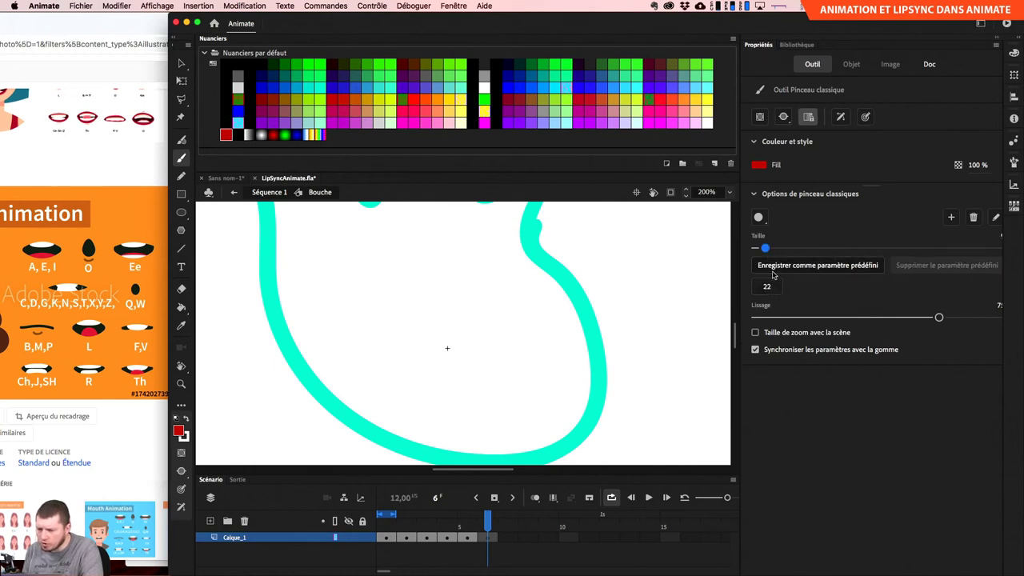
{"action": "left_click", "coordinate": [836, 265]}
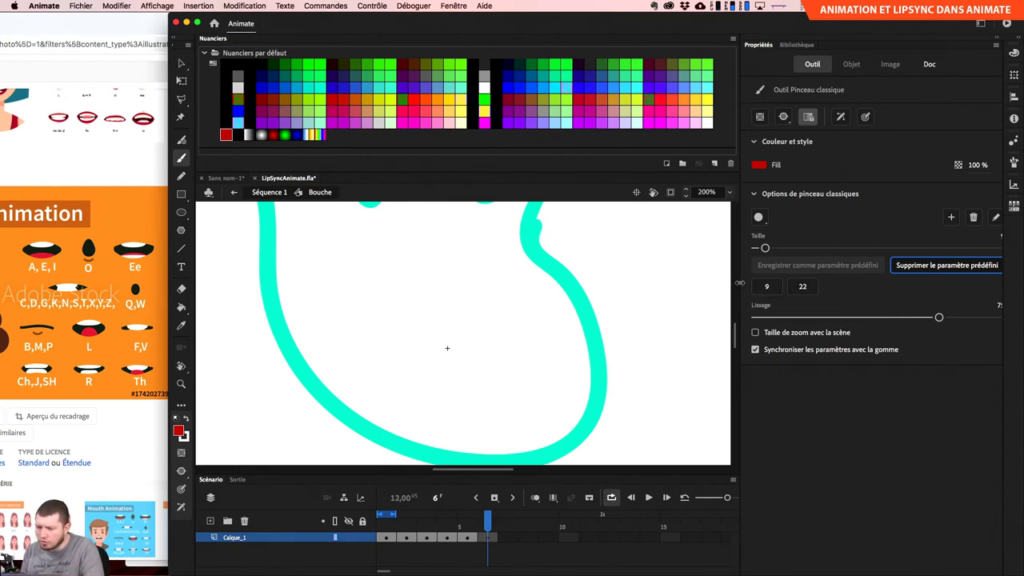
Paint a small closed red ring as the mouth on frame 6 with the Classic Brush at size 9.
{"action": "left_click_drag", "start_coordinate": [727, 283], "coordinate": [696, 283]}
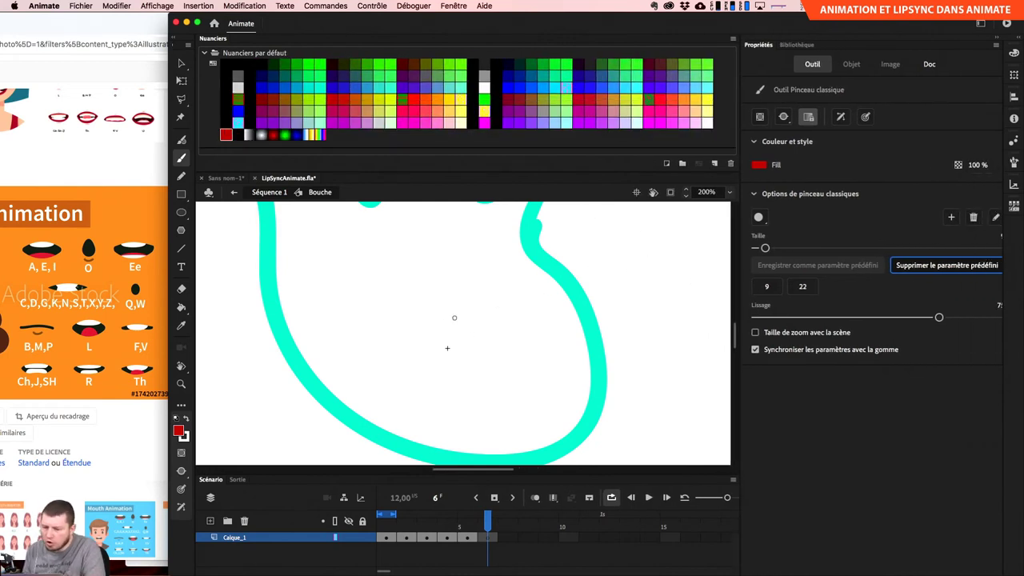
{"action": "key", "text": "]"}
{"action": "mouse_move", "coordinate": [471, 313]}
{"action": "left_mouse_down"}
{"action": "mouse_move", "coordinate": [402, 326]}
{"action": "mouse_move", "coordinate": [403, 360]}
{"action": "mouse_move", "coordinate": [480, 369]}
{"action": "mouse_move", "coordinate": [495, 331]}
{"action": "mouse_move", "coordinate": [469, 310]}
{"action": "mouse_move", "coordinate": [426, 358]}
{"action": "mouse_move", "coordinate": [476, 364]}
{"action": "mouse_move", "coordinate": [457, 312]}
{"action": "left_mouse_up"}
{"action": "key", "text": "super+z"}
{"action": "key", "text": "["}
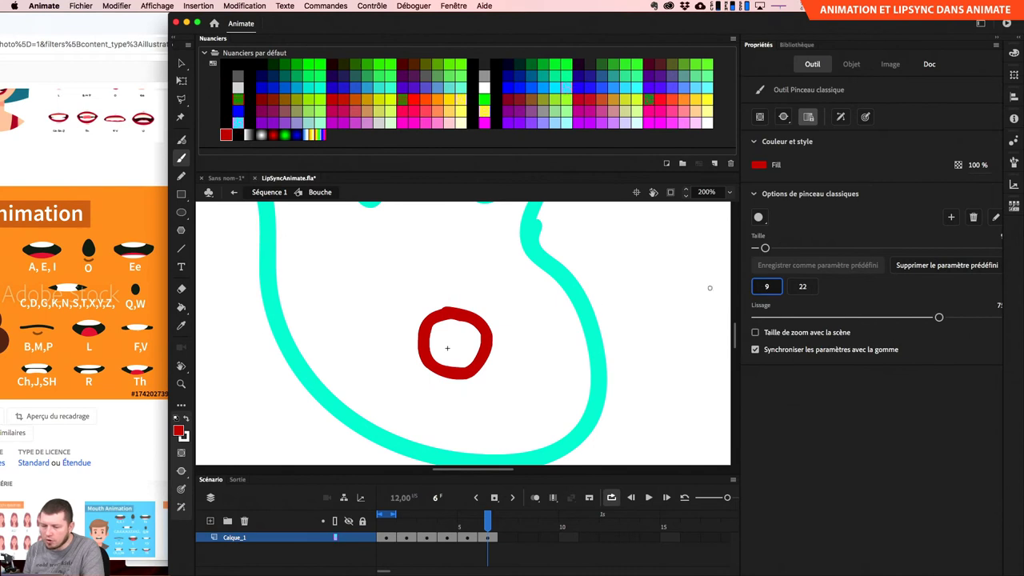
Set the Classic Brush mode to Peint derrière and paint a line in the saved black across frame 6's mouth opening.
{"action": "left_click", "coordinate": [784, 117]}
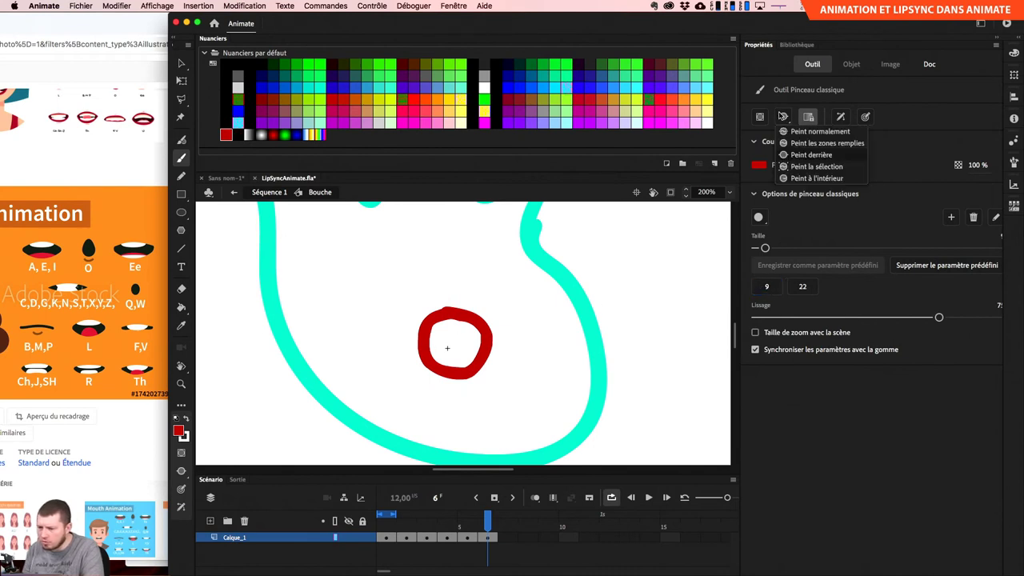
{"action": "left_click", "coordinate": [790, 157]}
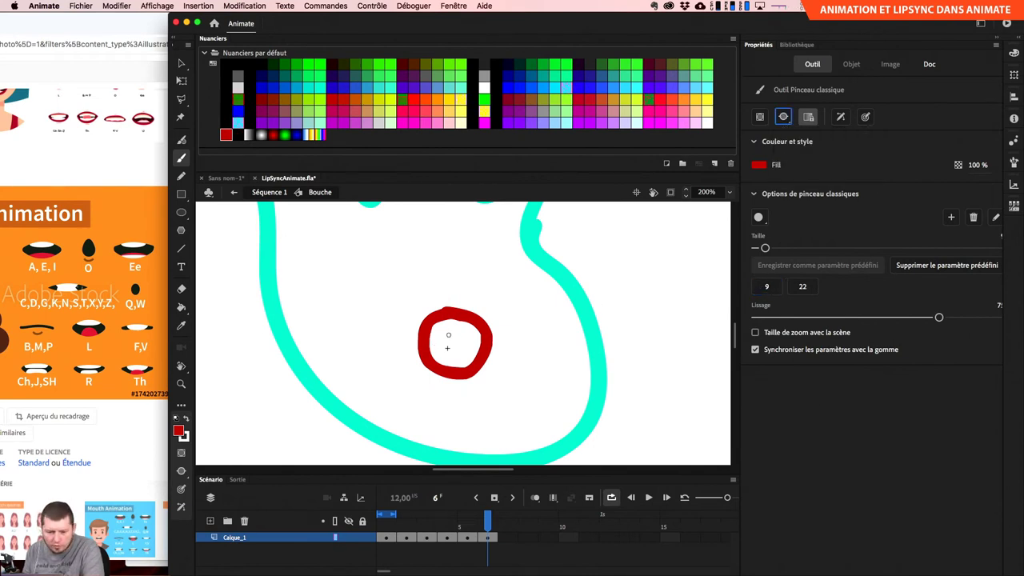
{"action": "mouse_move", "coordinate": [427, 339]}
{"action": "left_mouse_down"}
{"action": "mouse_move", "coordinate": [483, 336]}
{"action": "mouse_move", "coordinate": [484, 355]}
{"action": "left_mouse_up"}
{"action": "key", "text": "super+z"}
{"action": "left_click", "coordinate": [237, 135]}
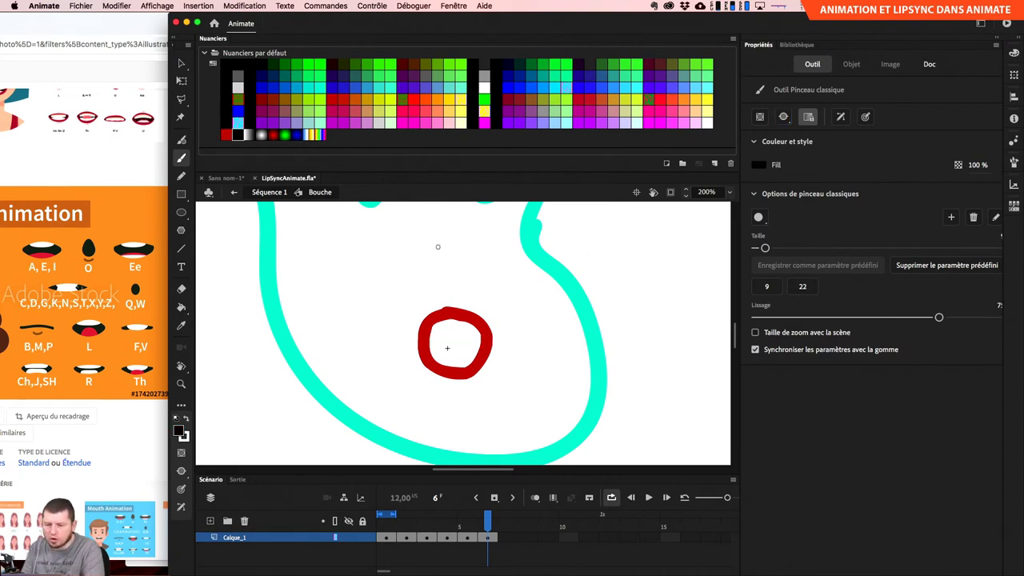
{"action": "left_click_drag", "start_coordinate": [425, 342], "coordinate": [485, 339]}
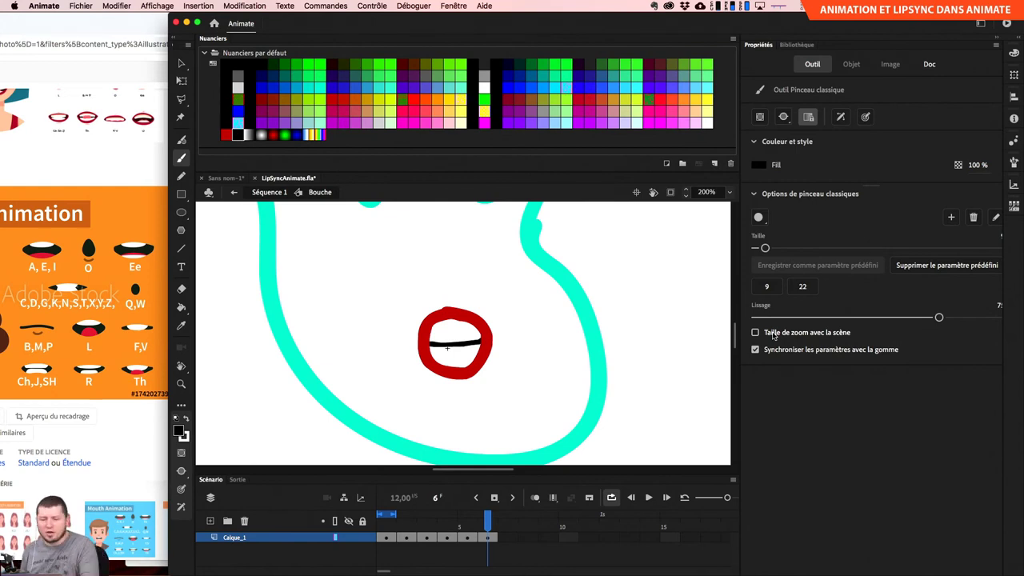
Return to frame 1, select all frames of Calque_1 and give them the frame label Neutre.
{"action": "key", "text": "Return"}
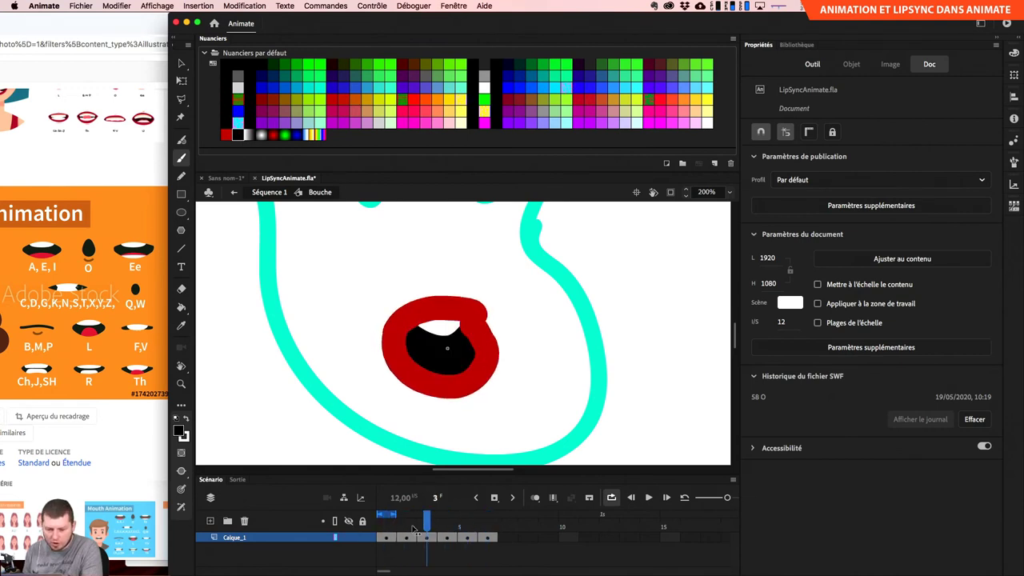
{"action": "left_click", "coordinate": [388, 528]}
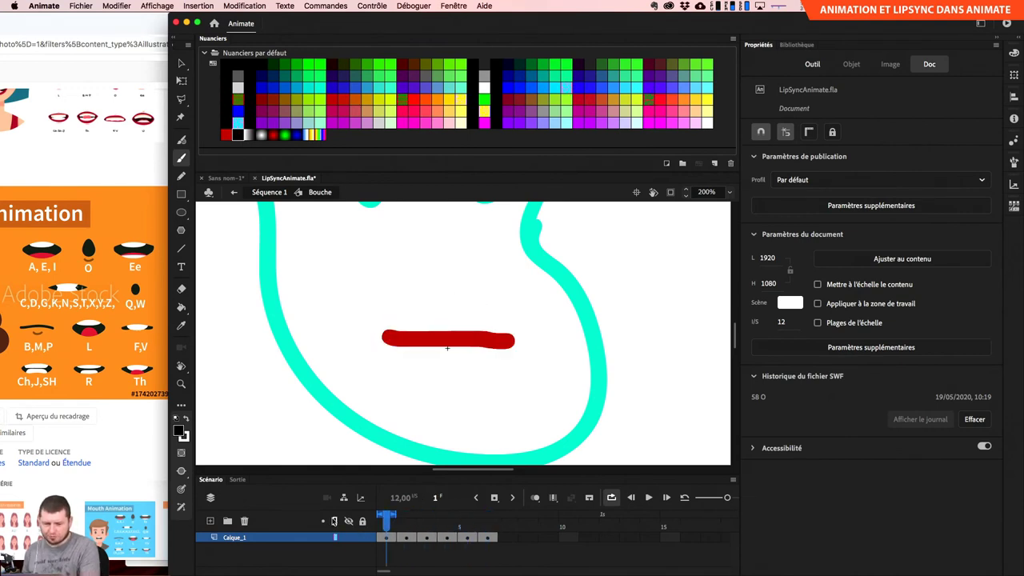
{"action": "left_click", "coordinate": [181, 64]}
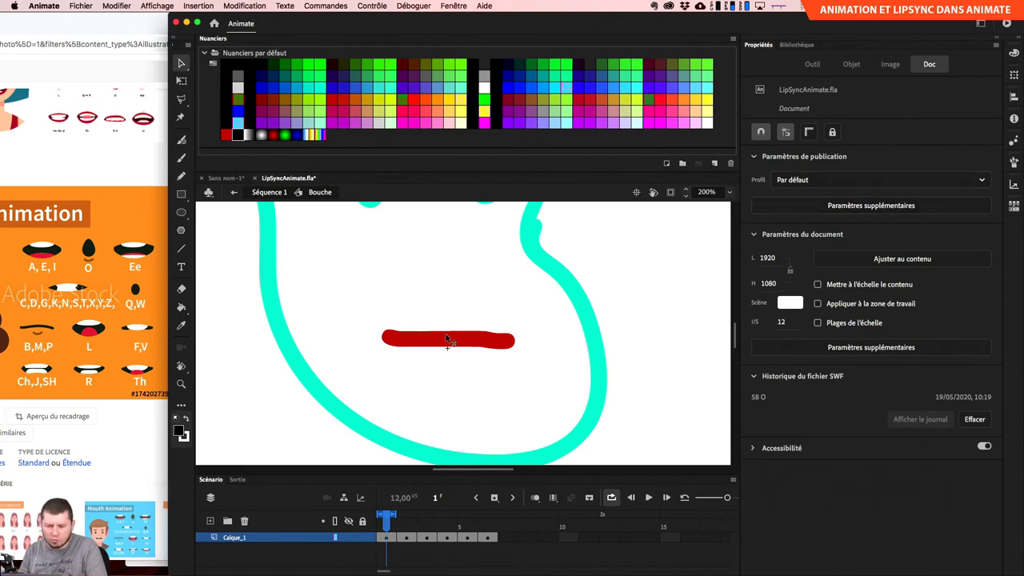
{"action": "left_click", "coordinate": [315, 539]}
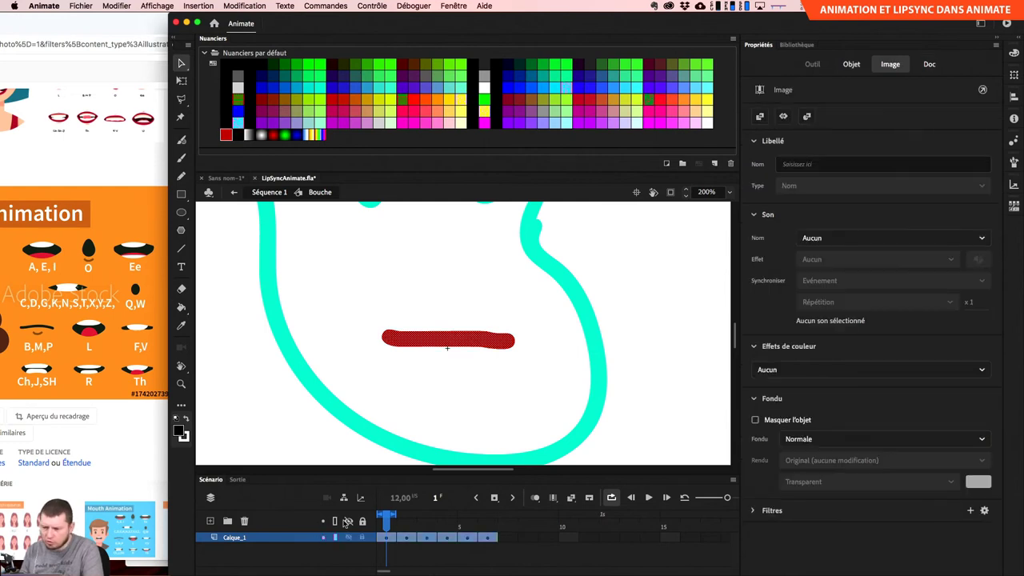
{"action": "left_click", "coordinate": [772, 147]}
{"action": "left_click", "coordinate": [771, 148]}
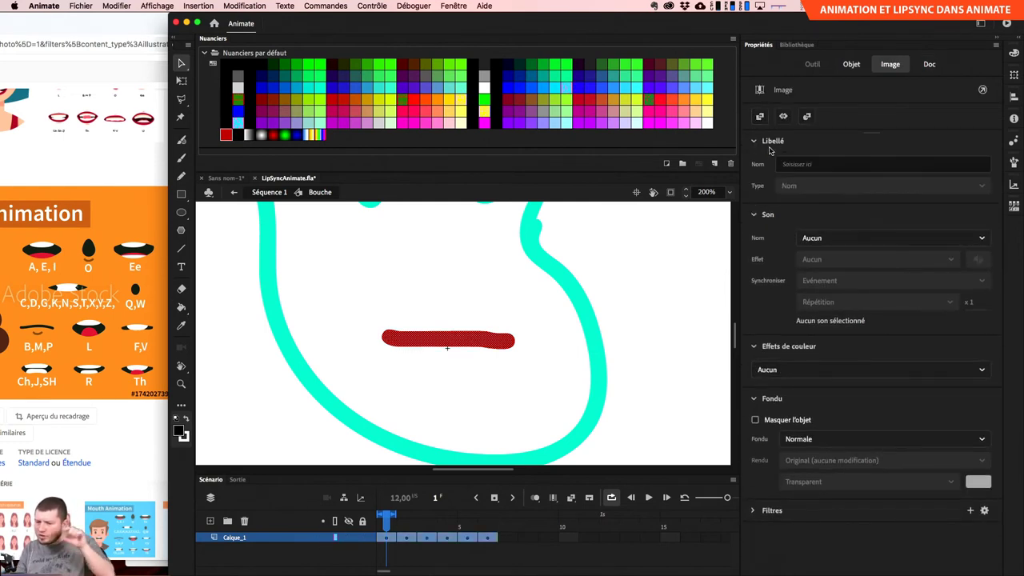
{"action": "left_click", "coordinate": [808, 164]}
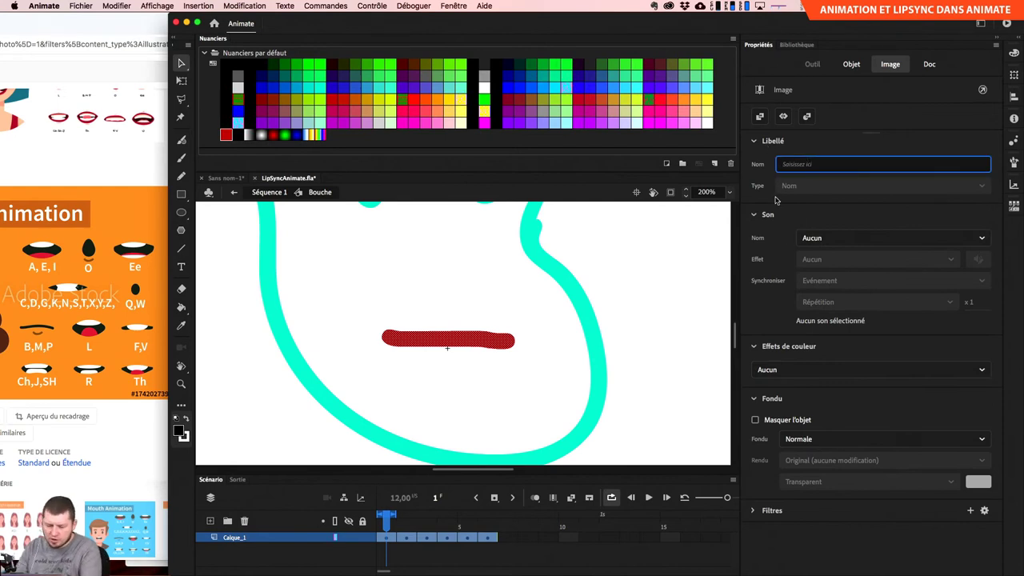
{"action": "type", "text": "Neutre"}
{"action": "key", "text": "Return"}
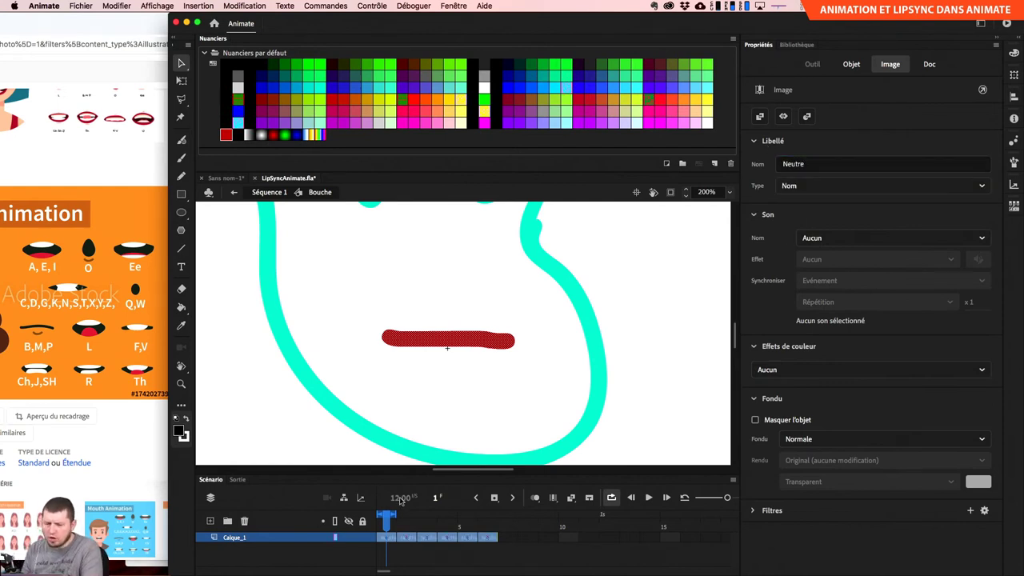
{"action": "left_click", "coordinate": [405, 518]}
{"action": "left_click", "coordinate": [536, 321]}
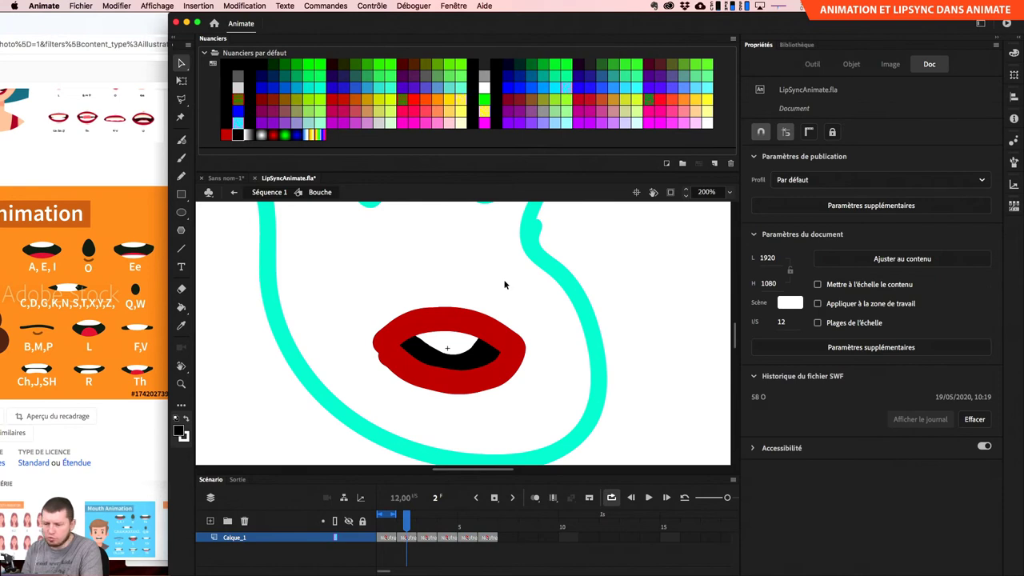
{"action": "left_click", "coordinate": [824, 158]}
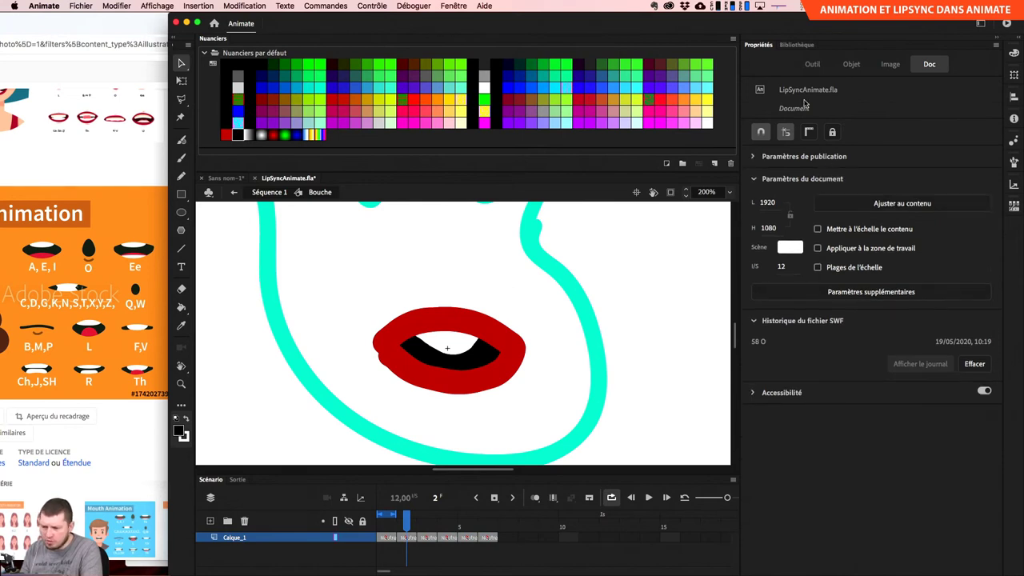
{"action": "left_click", "coordinate": [408, 538]}
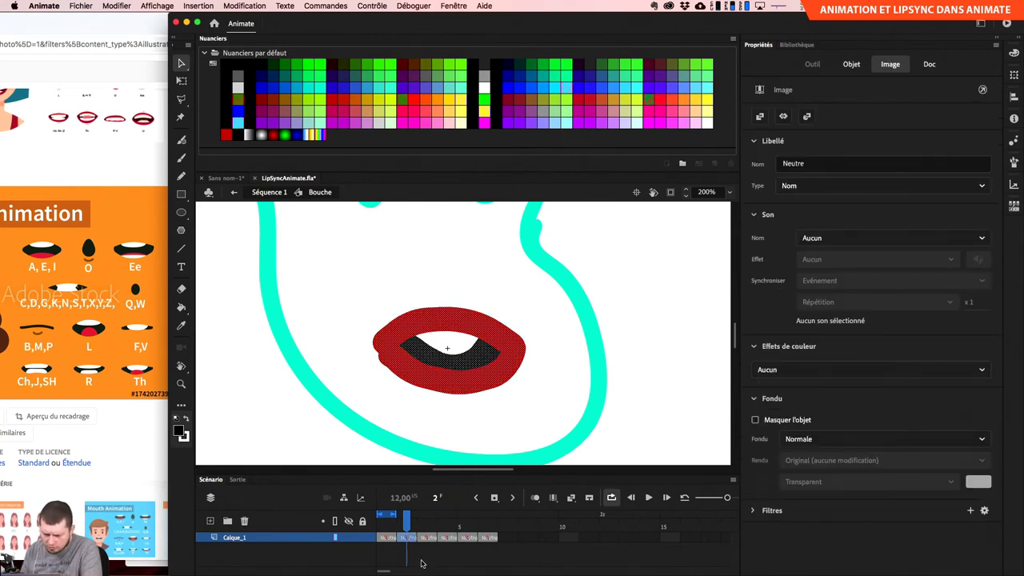
{"action": "left_click", "coordinate": [422, 564]}
{"action": "left_click", "coordinate": [534, 498]}
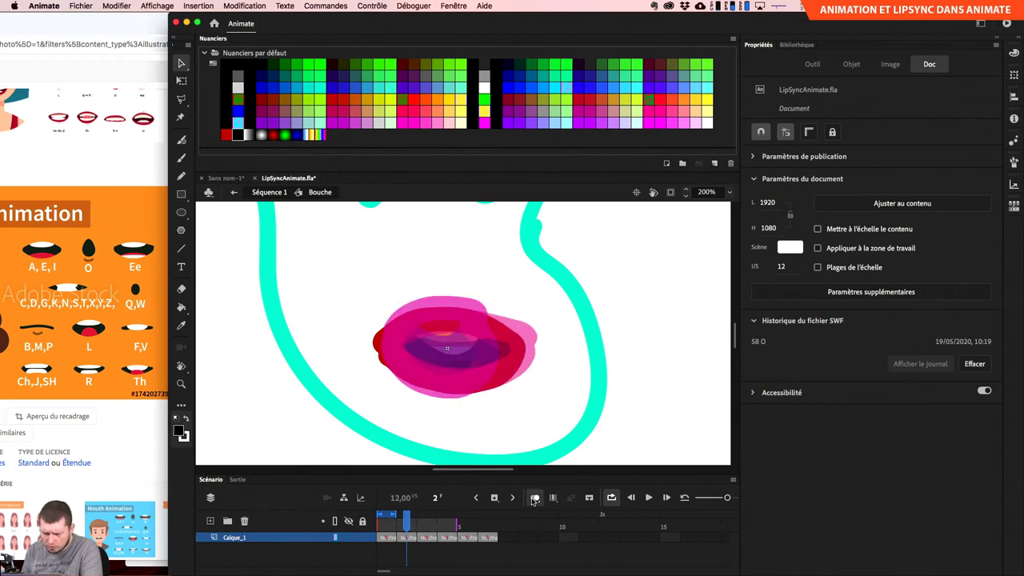
{"action": "left_click", "coordinate": [534, 498]}
Rename the label of frame 2 to A E I and the label of frame 3 to O.
{"action": "left_click", "coordinate": [412, 538]}
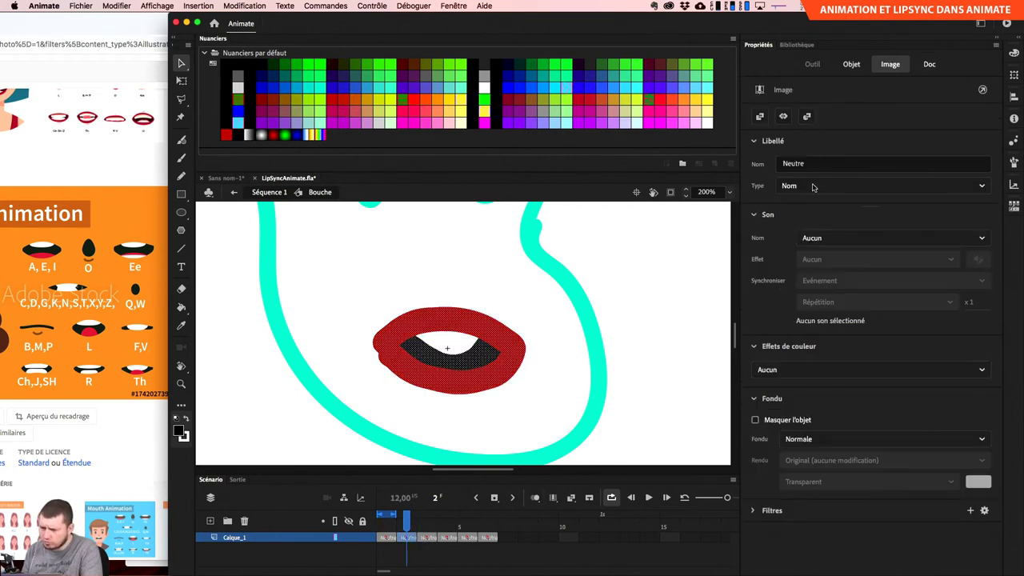
{"action": "double_click", "coordinate": [789, 164]}
{"action": "type", "text": "A"}
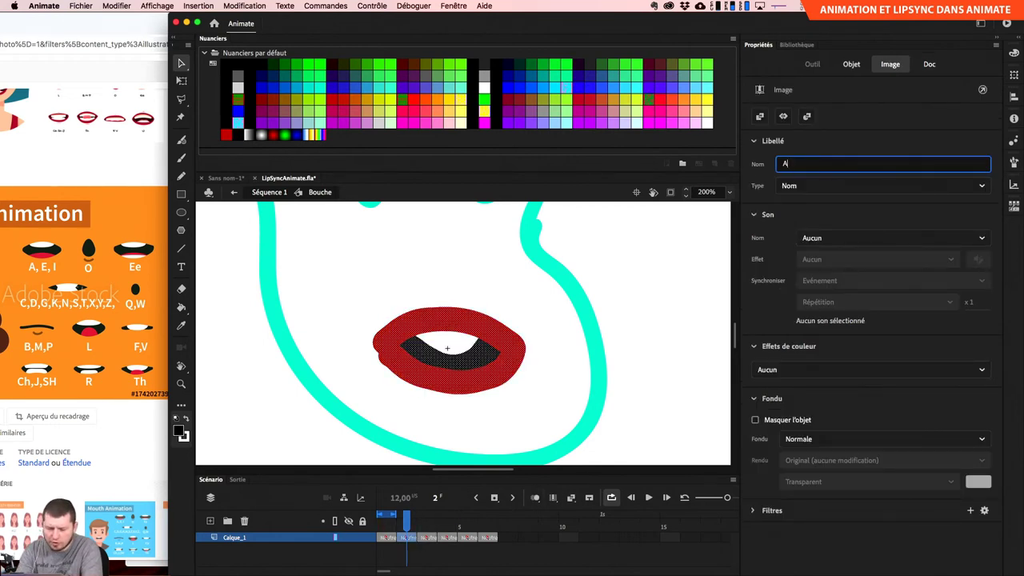
{"action": "type", "text": " E I"}
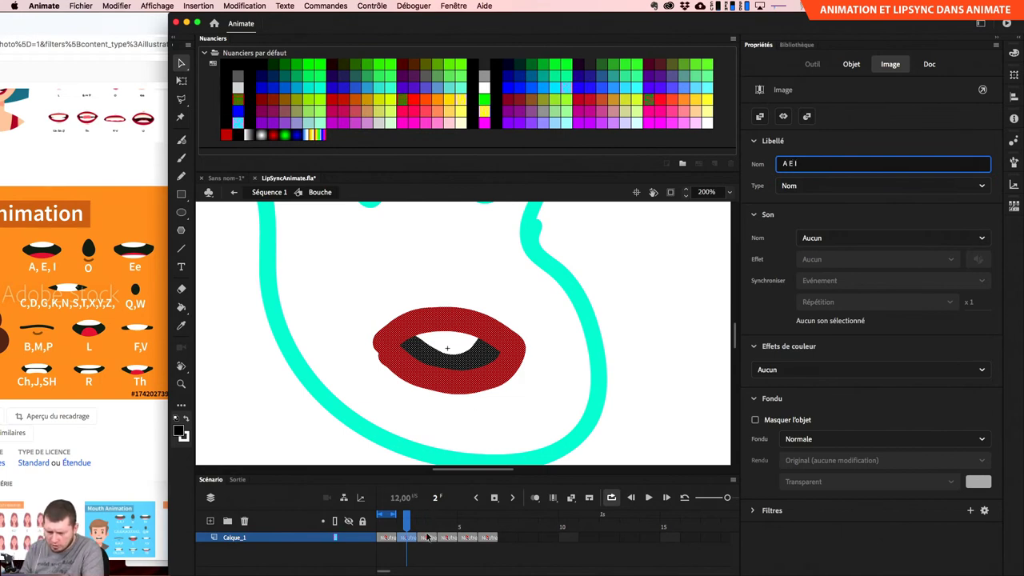
{"action": "left_click", "coordinate": [428, 538]}
{"action": "left_click", "coordinate": [798, 164]}
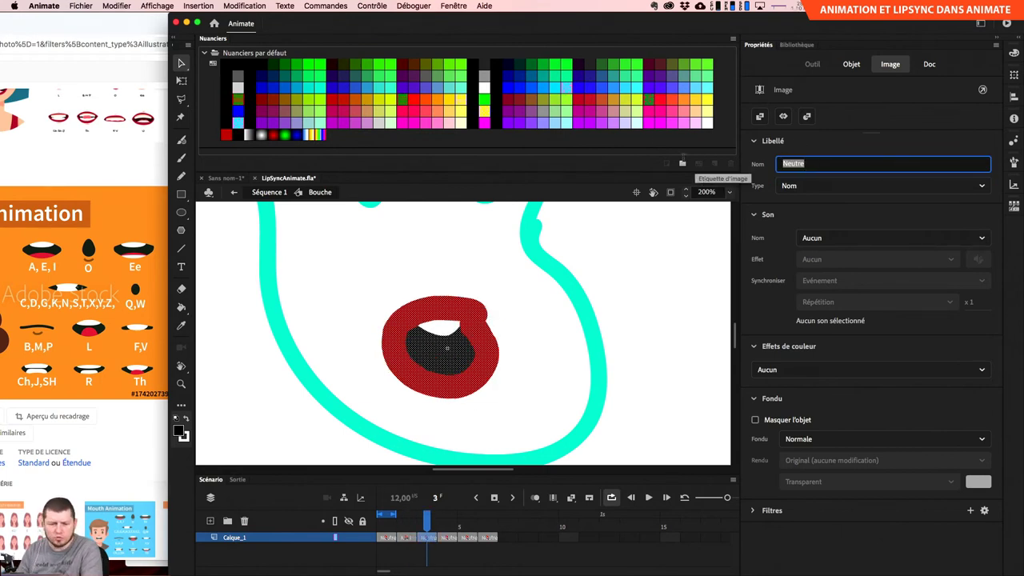
{"action": "type", "text": "O"}
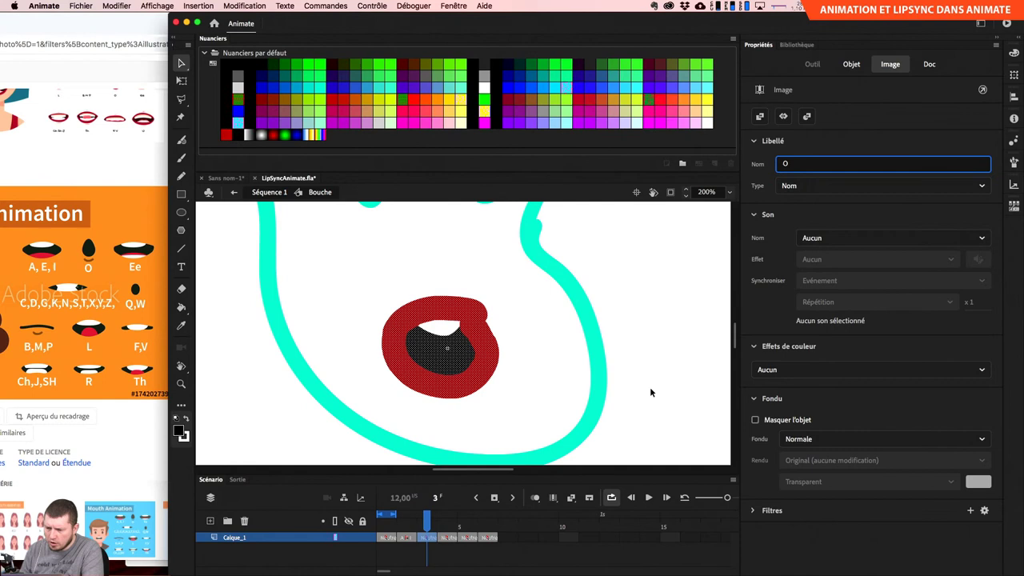
Rename the label of frame 4 to Ee i and the label of frame 5 to C D G K N.
{"action": "left_click", "coordinate": [445, 529]}
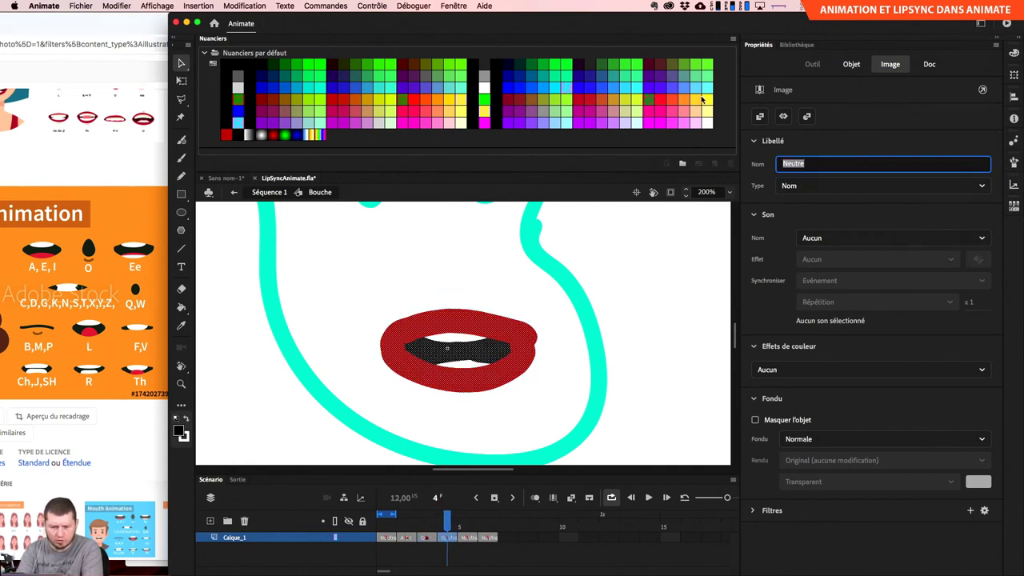
{"action": "type", "text": "E"}
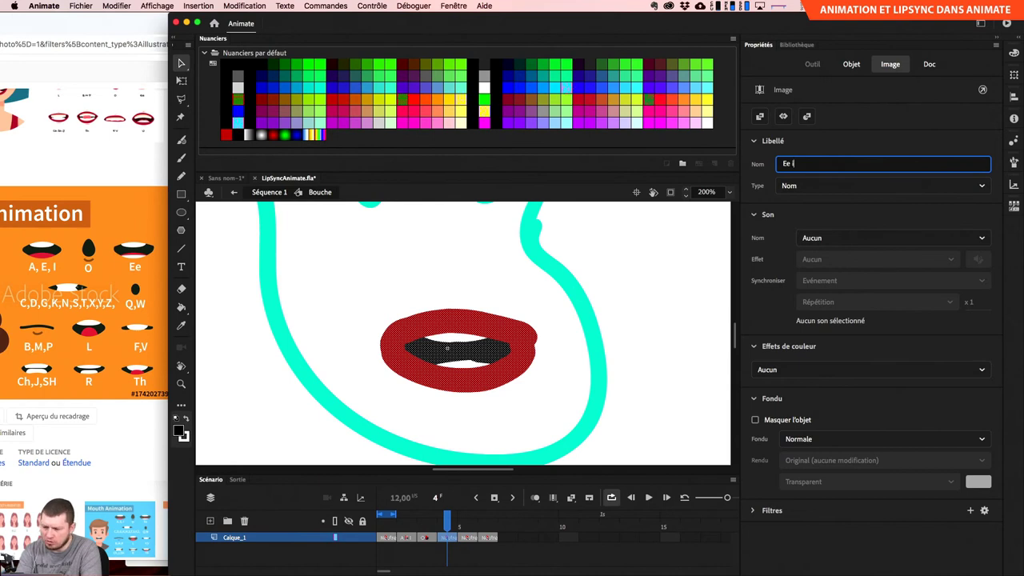
{"action": "type", "text": "e i"}
{"action": "key", "text": "Return"}
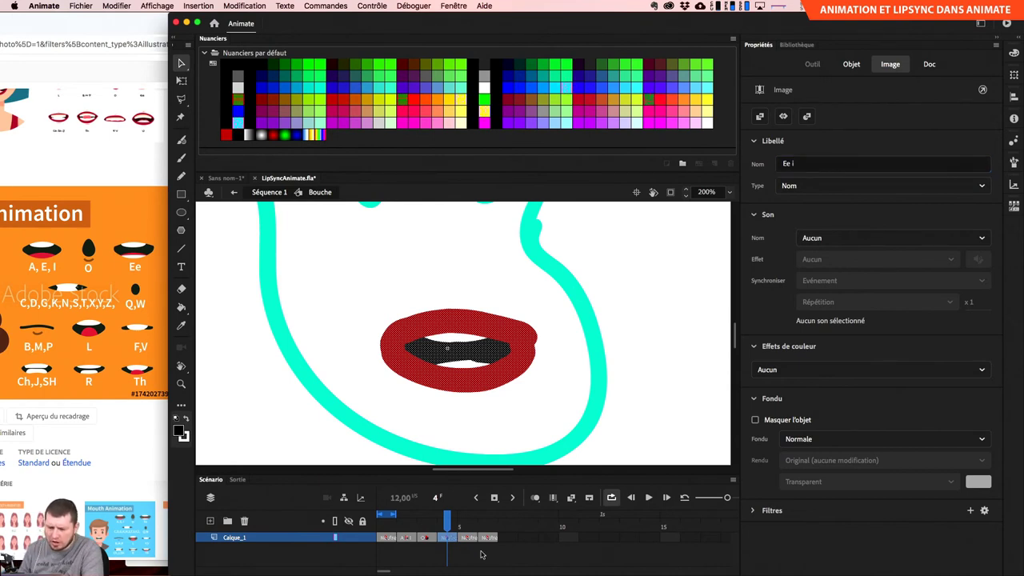
{"action": "key", "text": "period"}
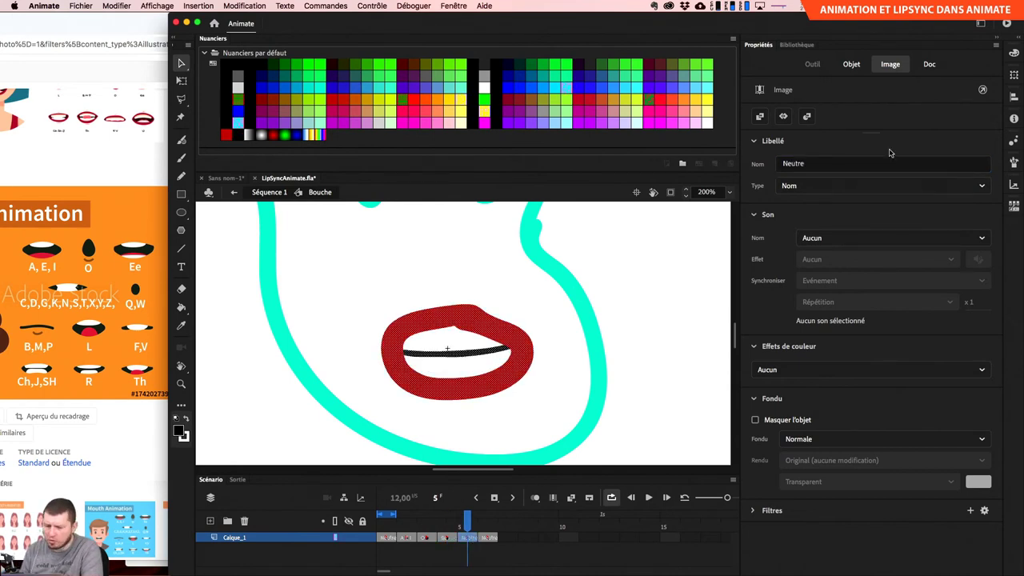
{"action": "left_click", "coordinate": [839, 165]}
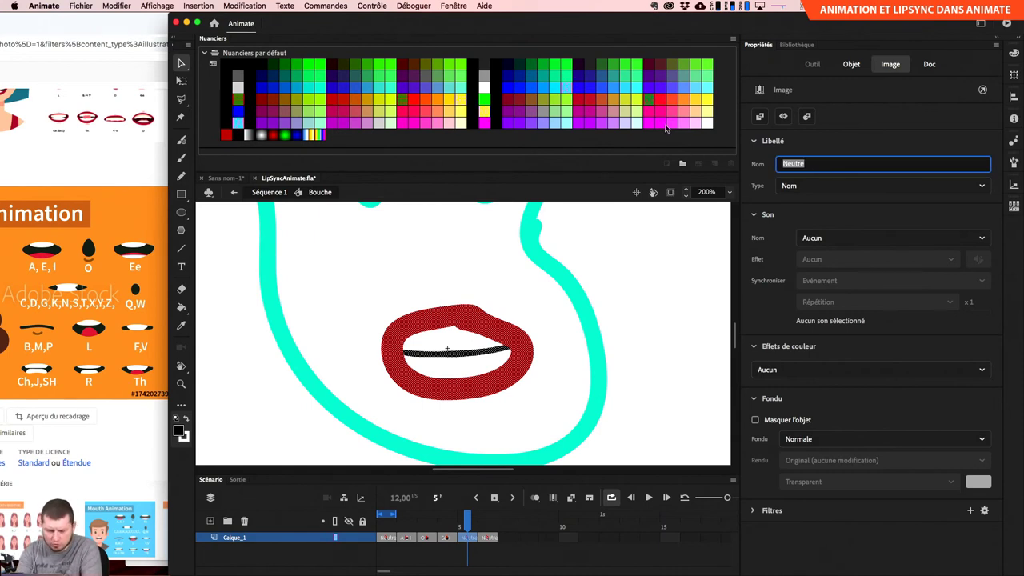
{"action": "type", "text": "C D G K N"}
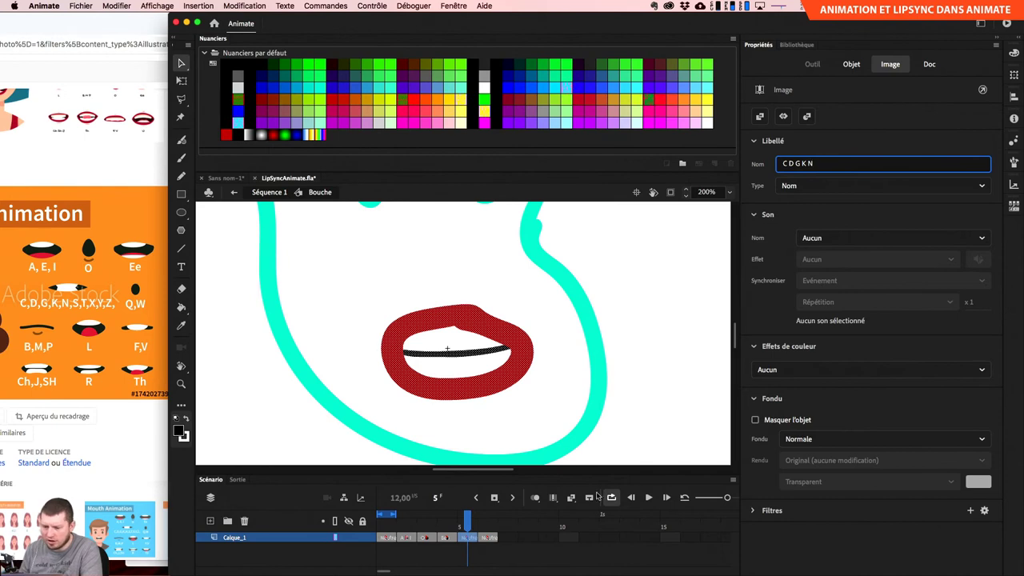
Rename the label of frame 6 to Q W and scrub back through the mouth frames.
{"action": "left_click", "coordinate": [487, 541]}
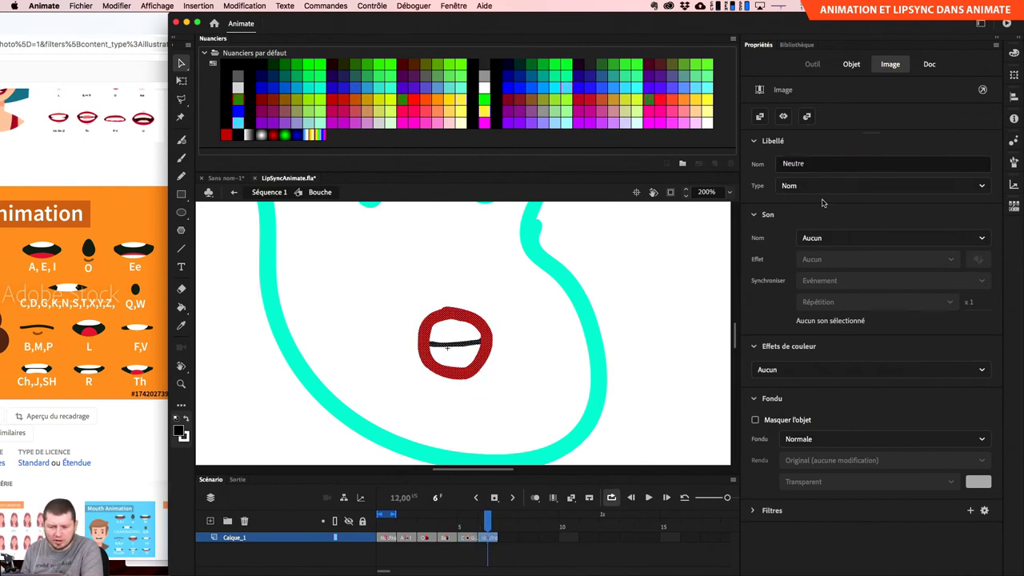
{"action": "left_click", "coordinate": [853, 163]}
{"action": "type", "text": "O"}
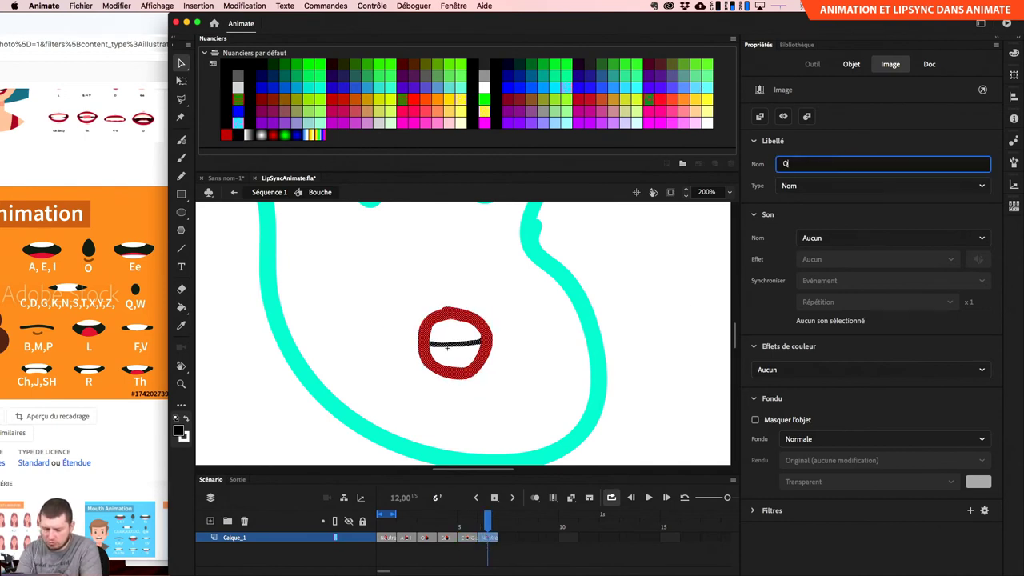
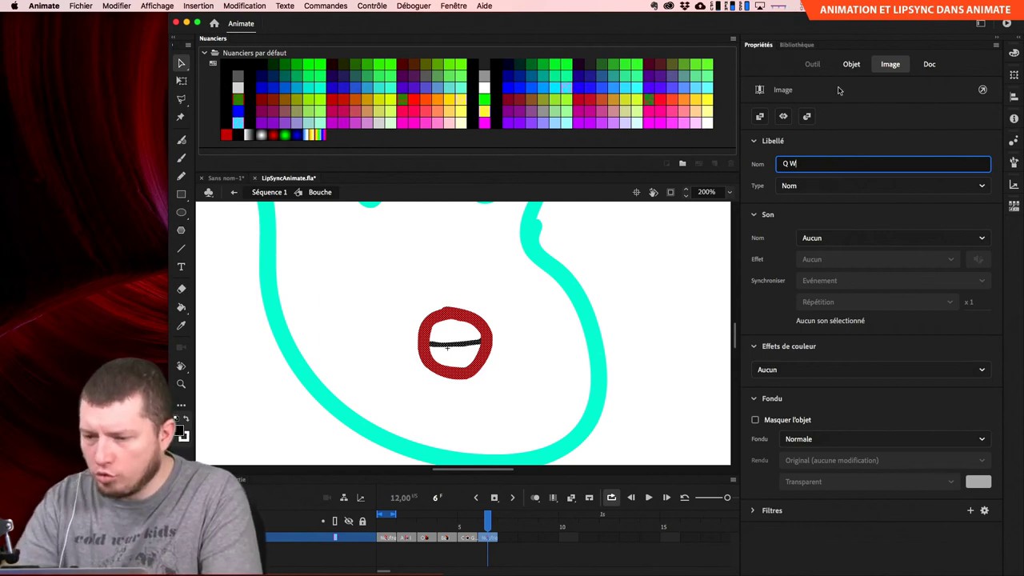
{"action": "left_click", "coordinate": [945, 184]}
{"action": "left_click", "coordinate": [987, 190]}
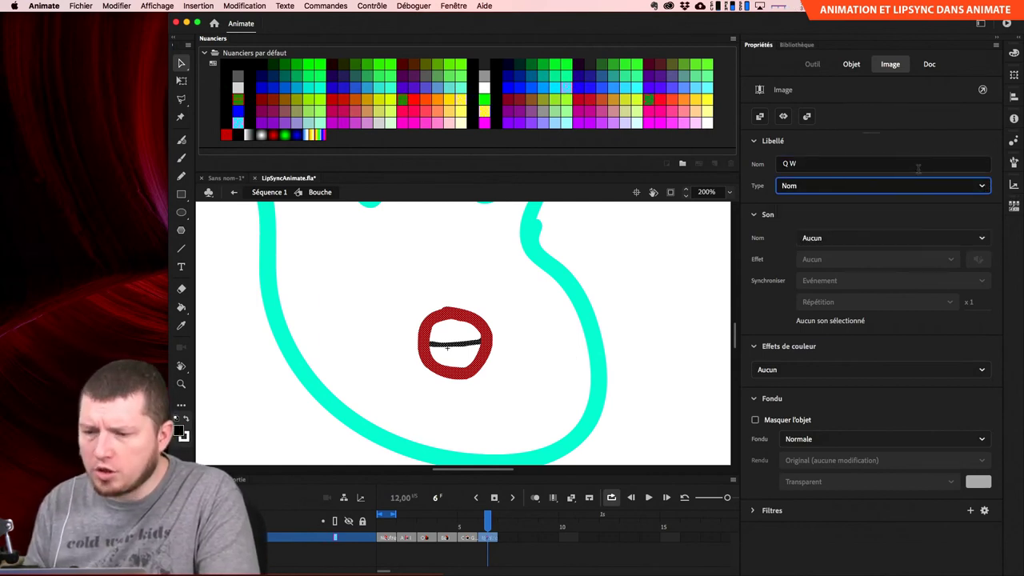
{"action": "mouse_move", "coordinate": [490, 525]}
{"action": "left_mouse_down"}
{"action": "mouse_move", "coordinate": [392, 525]}
{"action": "mouse_move", "coordinate": [460, 526]}
{"action": "left_mouse_up"}
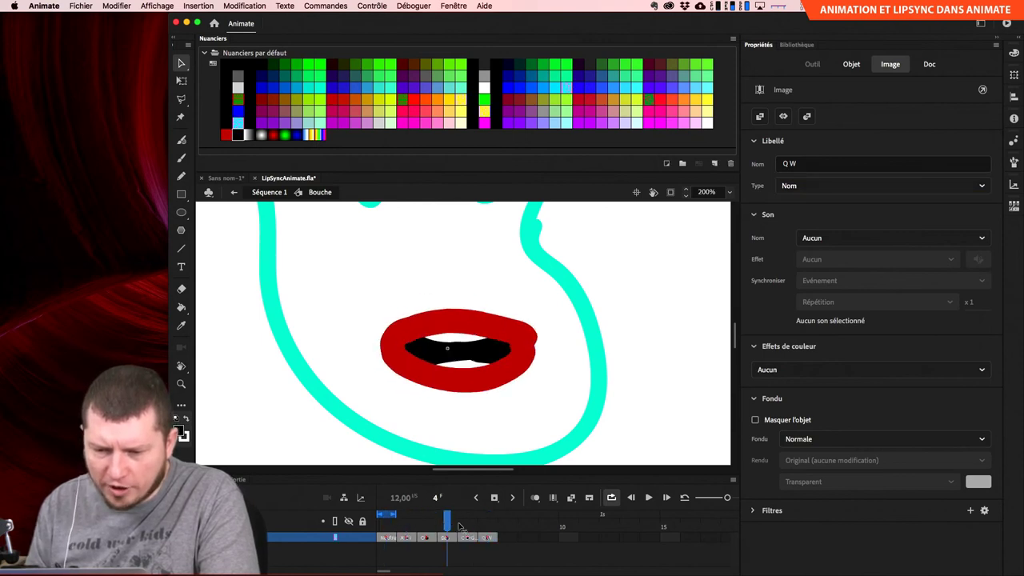
Leave the Bouche symbol for the main scene so that the whole head is in view.
{"action": "left_click", "coordinate": [349, 240]}
{"action": "left_click", "coordinate": [272, 194]}
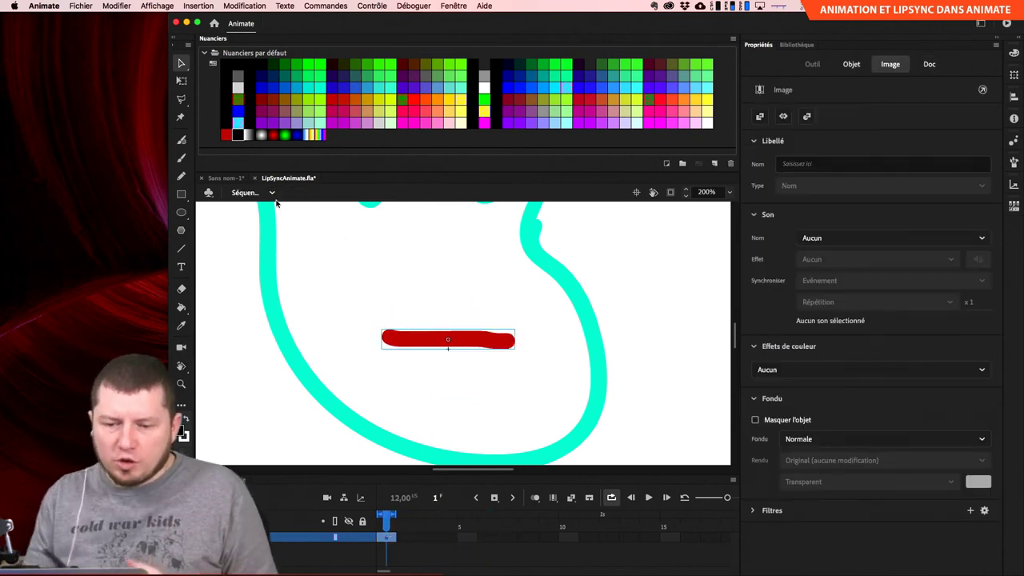
{"action": "key", "text": "super+minus"}
{"action": "key", "text": "super+minus"}
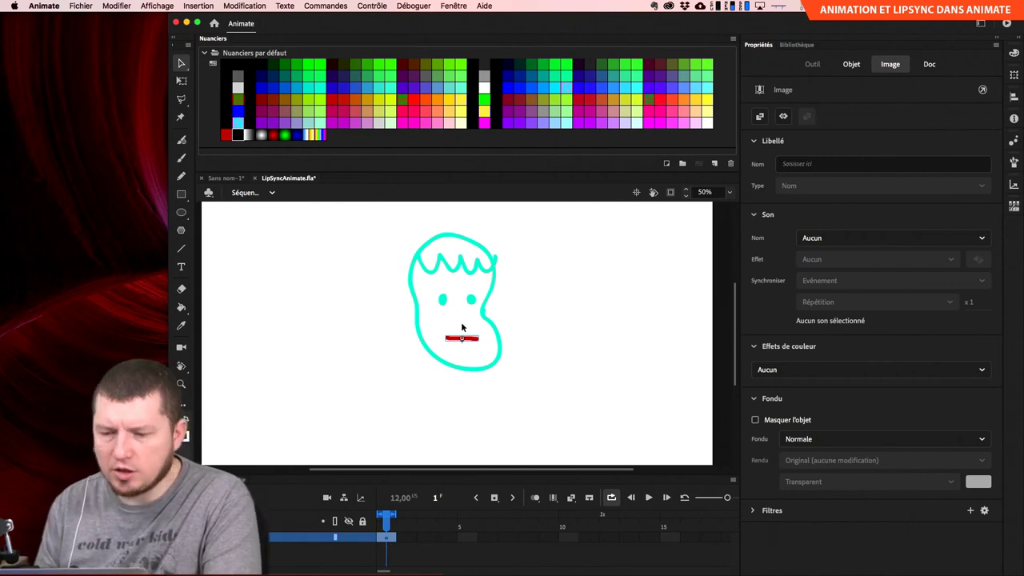
Select both the head and mouth symbol instances and distribute them to separate layers (Répartir dans les calques).
{"action": "left_click", "coordinate": [464, 280]}
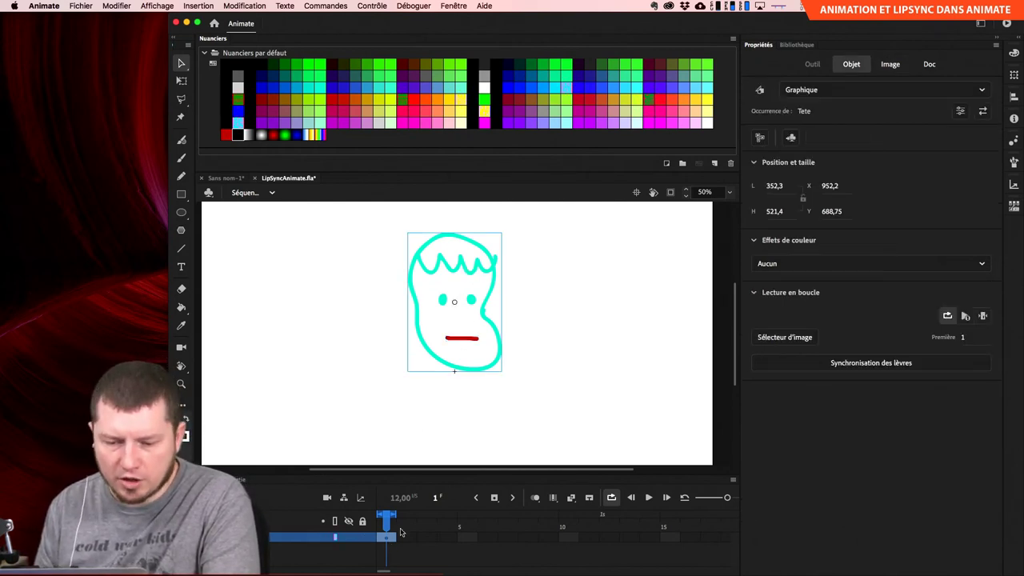
{"action": "left_click", "coordinate": [395, 540]}
{"action": "left_click", "coordinate": [544, 271]}
{"action": "left_click_drag", "start_coordinate": [552, 264], "coordinate": [414, 413]}
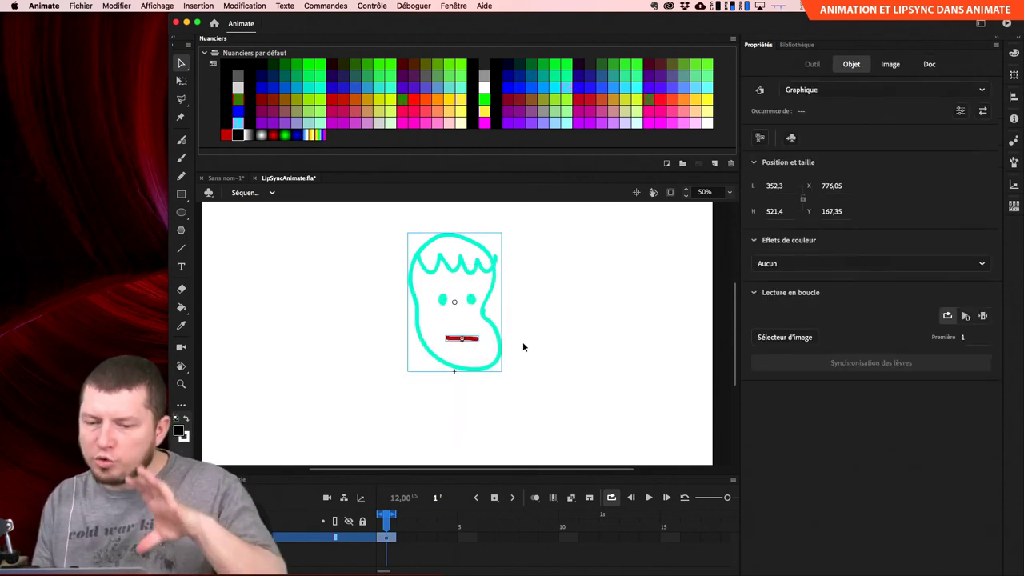
{"action": "right_click", "coordinate": [391, 539]}
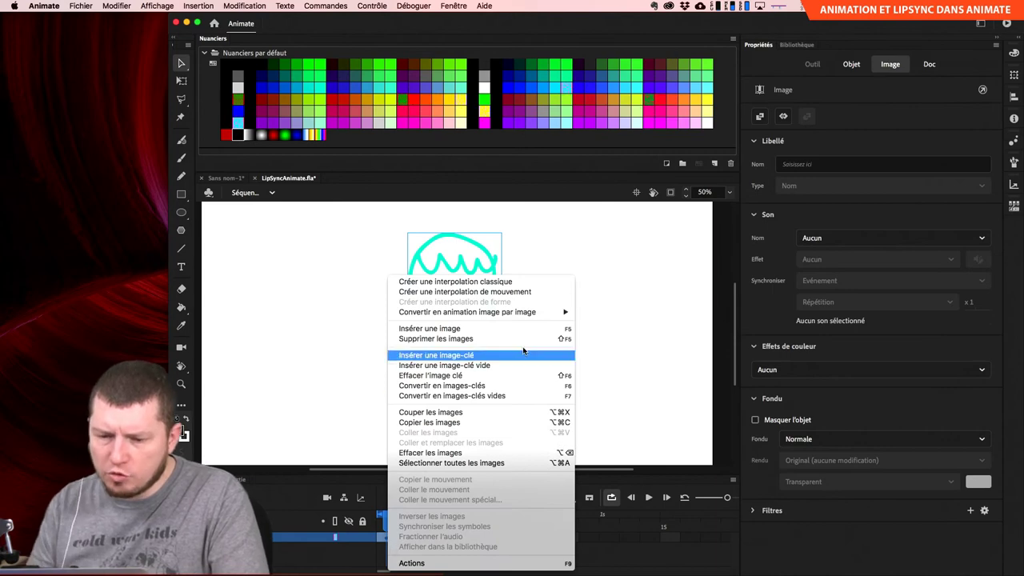
{"action": "left_click", "coordinate": [592, 281]}
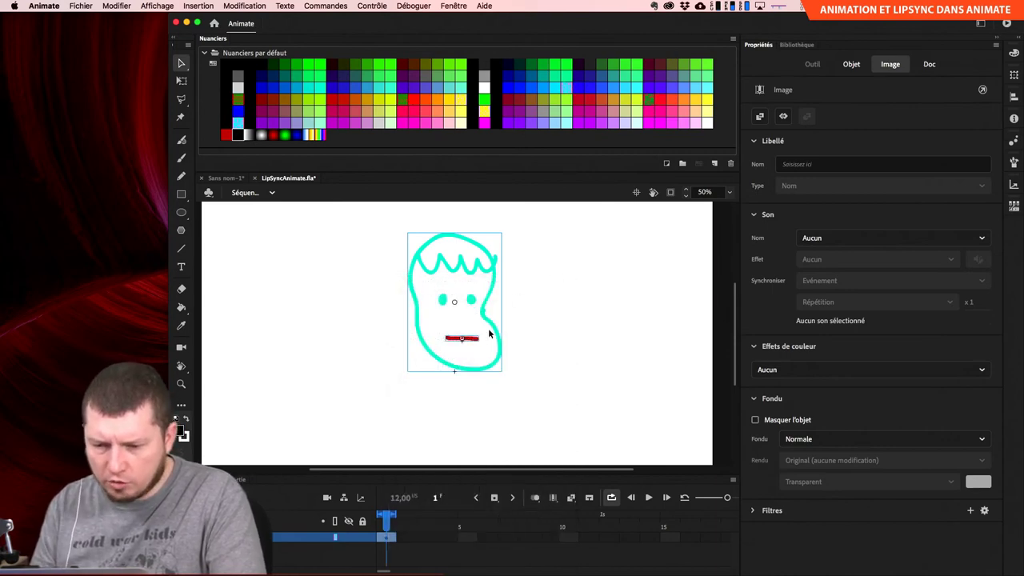
{"action": "right_click", "coordinate": [493, 332]}
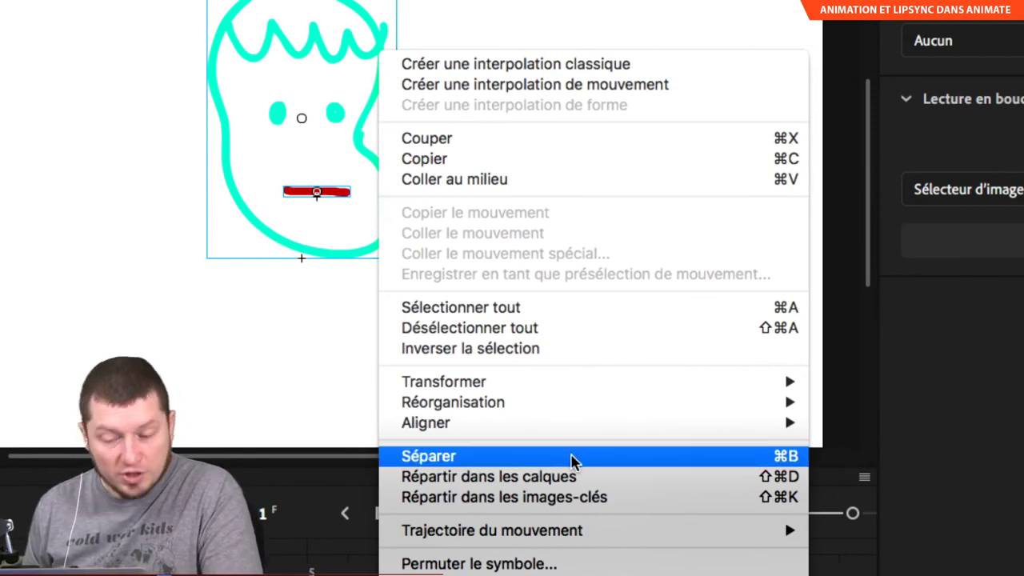
{"action": "left_click", "coordinate": [582, 478]}
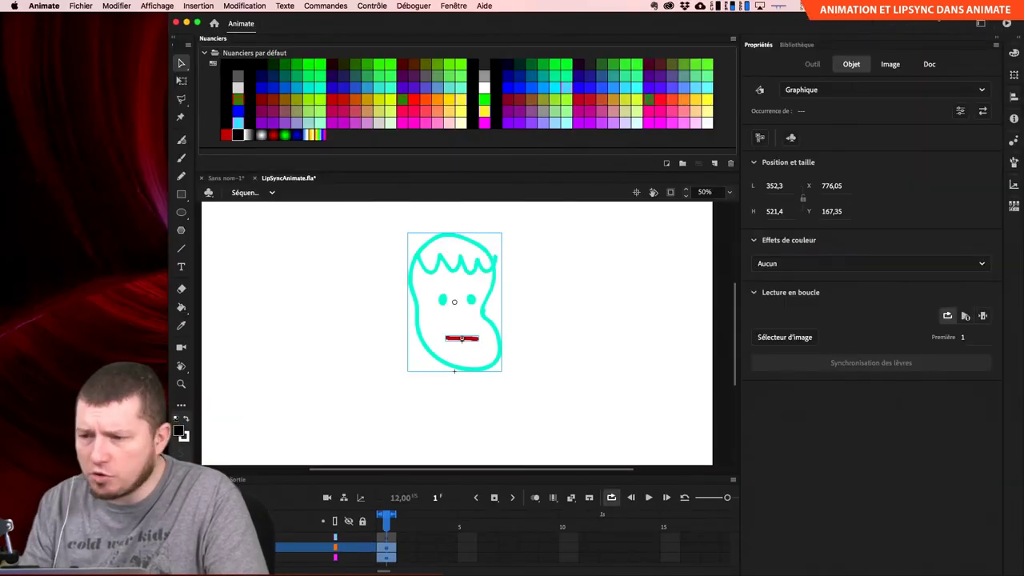
Extend the Tete layer's frames to frame 5 and return the playhead to frame 1.
{"action": "left_click", "coordinate": [981, 23]}
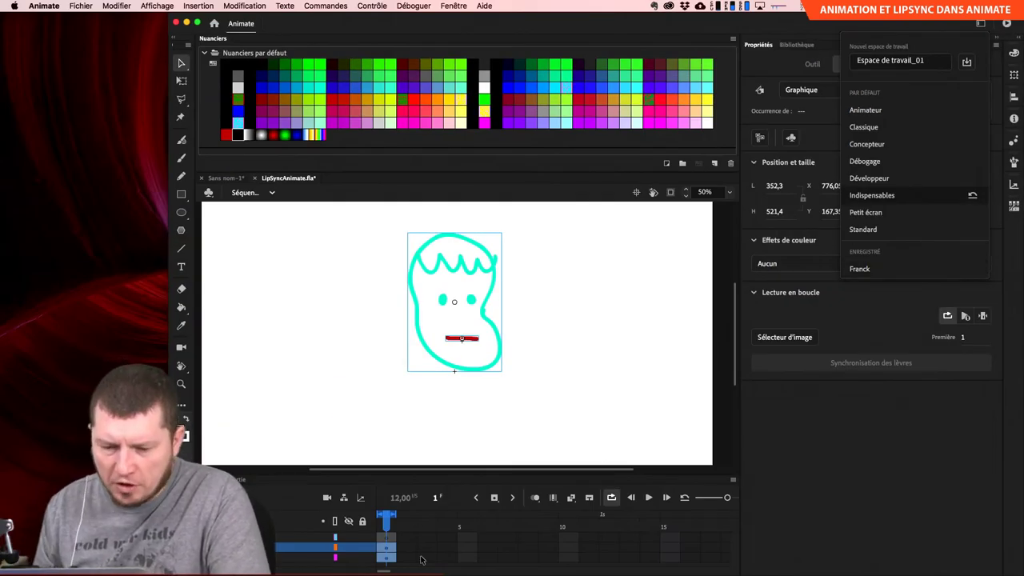
{"action": "left_click", "coordinate": [420, 560]}
{"action": "left_click", "coordinate": [468, 557]}
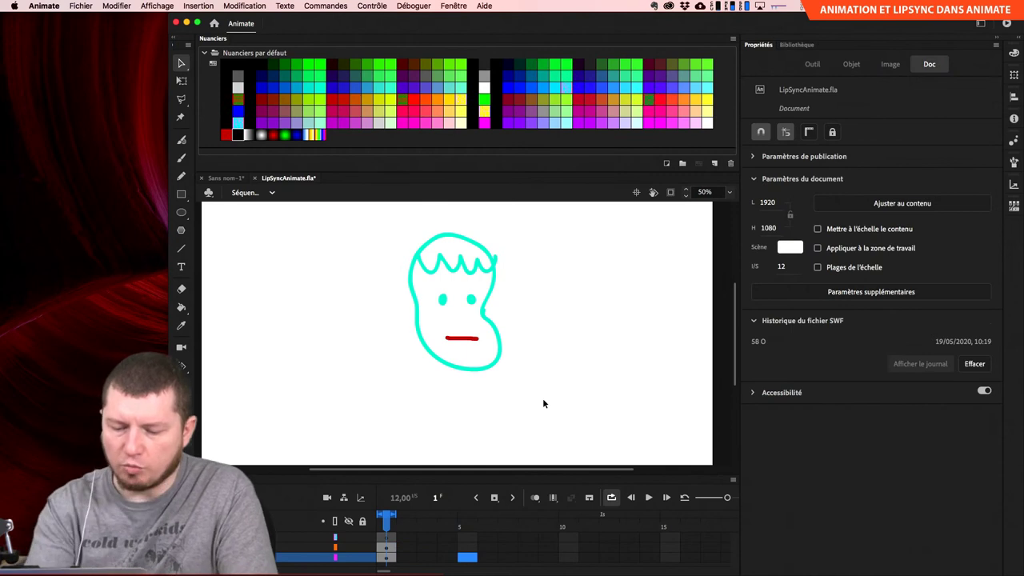
{"action": "key", "text": "F6"}
{"action": "left_click_drag", "start_coordinate": [468, 518], "coordinate": [384, 512]}
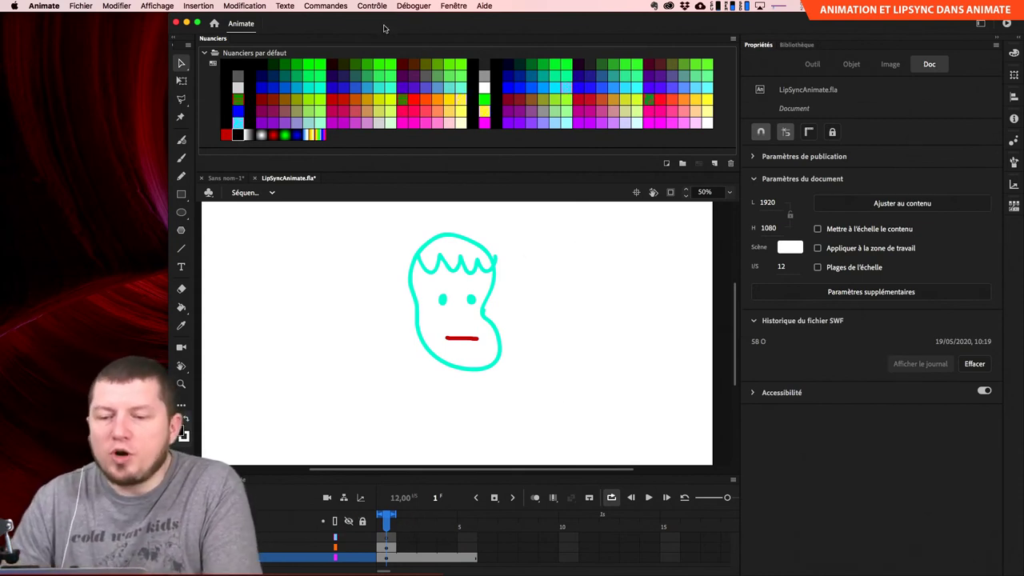
Show the Sélecteur d'image panel and dock it as its own column beside the drawing tools.
{"action": "left_click", "coordinate": [445, 6]}
{"action": "mouse_move", "coordinate": [435, 5]}
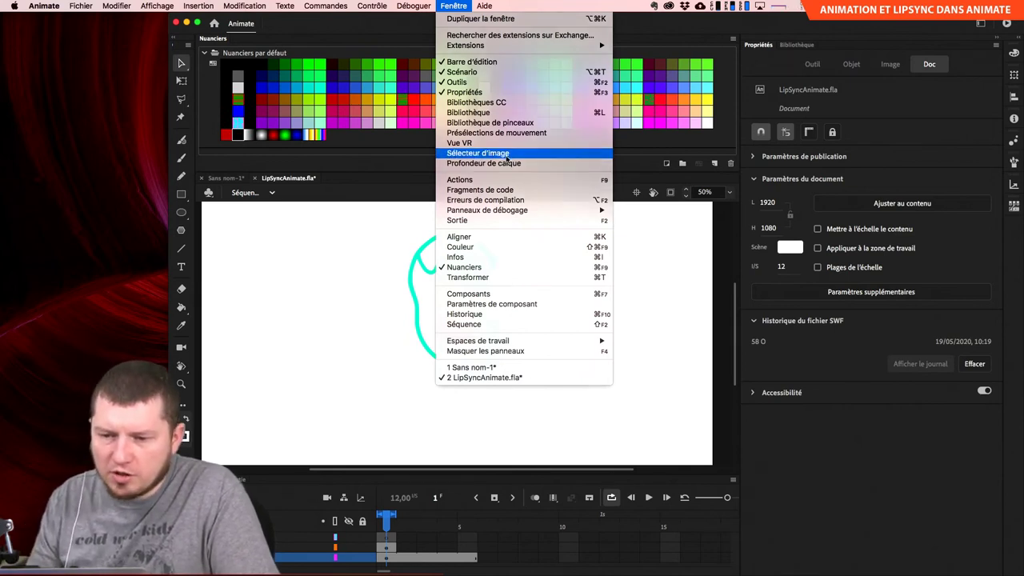
{"action": "left_click", "coordinate": [479, 153]}
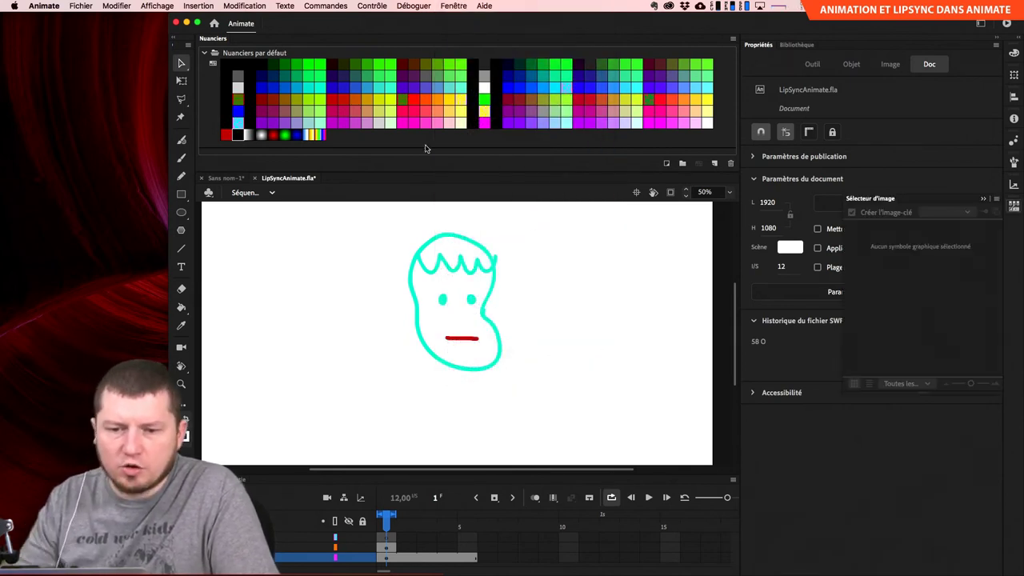
{"action": "left_click", "coordinate": [1014, 210]}
{"action": "left_click", "coordinate": [1015, 209]}
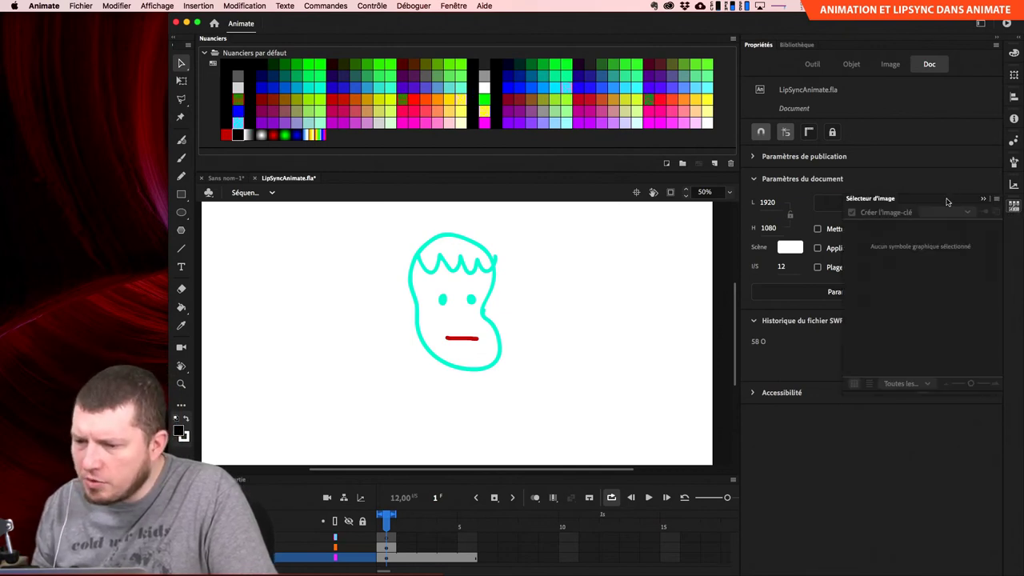
{"action": "left_click_drag", "start_coordinate": [947, 201], "coordinate": [172, 135]}
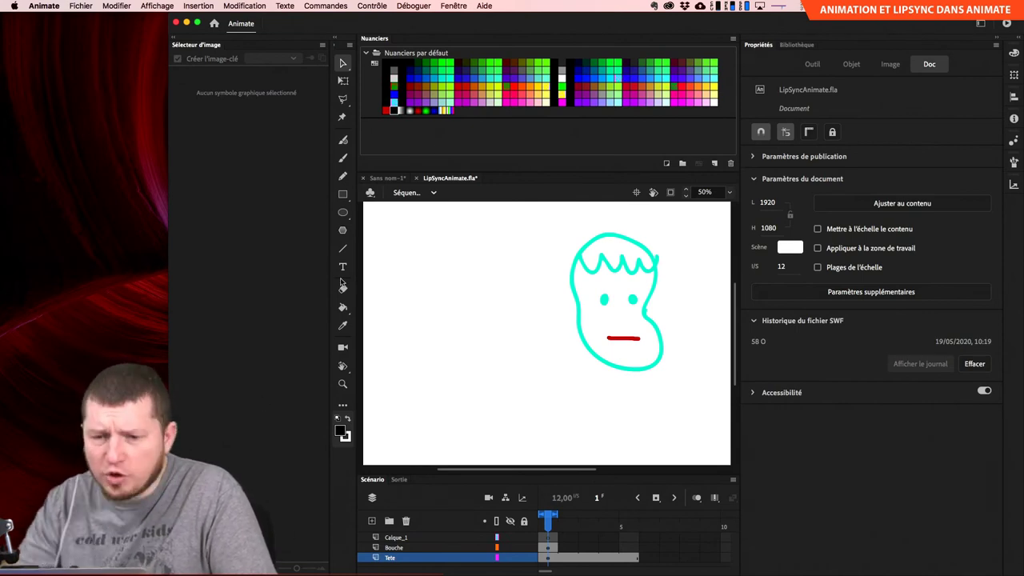
Extend the Bouche layer's frames to frame 5 and play the timeline from frame 1.
{"action": "left_click", "coordinate": [632, 339]}
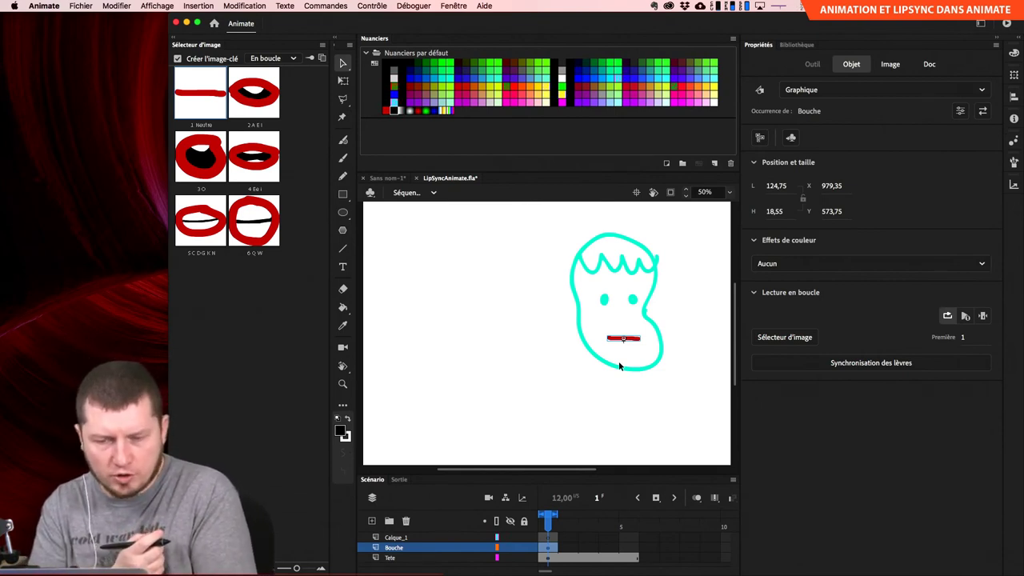
{"action": "left_click", "coordinate": [628, 548]}
{"action": "key", "text": "F5"}
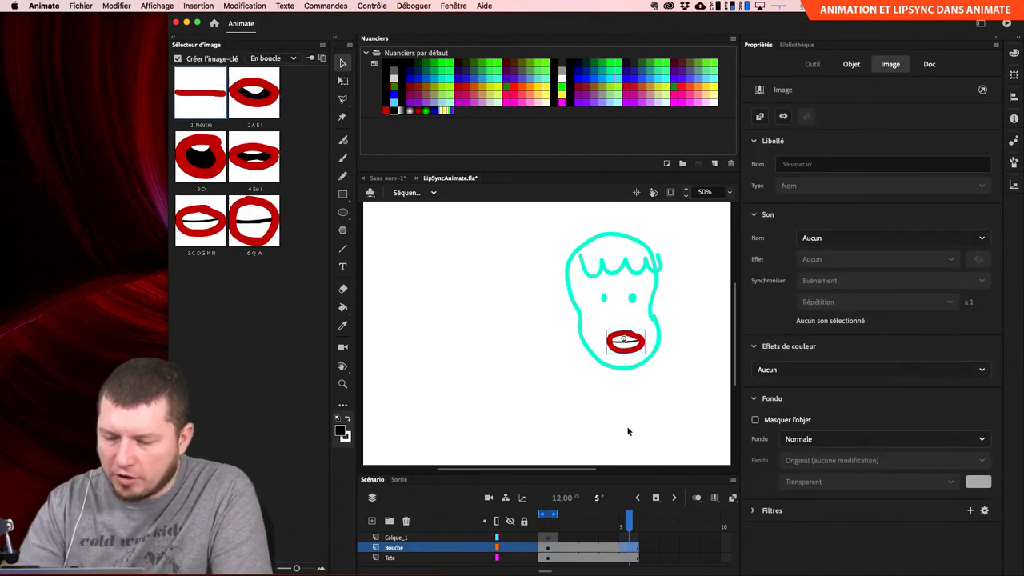
{"action": "left_click", "coordinate": [546, 522]}
{"action": "mouse_move", "coordinate": [546, 522]}
{"action": "left_mouse_down"}
{"action": "mouse_move", "coordinate": [638, 525]}
{"action": "mouse_move", "coordinate": [548, 526]}
{"action": "left_mouse_up"}
{"action": "key", "text": "Return"}
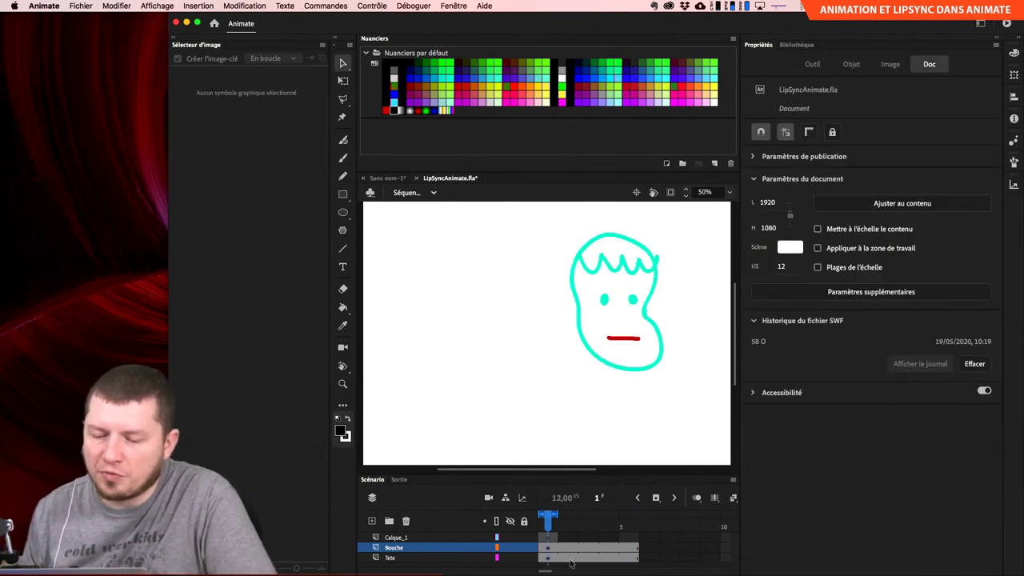
Select the mouth instance on frame 1 of the Bouche layer and set its looping to single frame (Image unique).
{"action": "left_click", "coordinate": [556, 550]}
{"action": "mouse_move", "coordinate": [548, 520]}
{"action": "left_mouse_down"}
{"action": "mouse_move", "coordinate": [600, 520]}
{"action": "mouse_move", "coordinate": [541, 522]}
{"action": "mouse_move", "coordinate": [566, 524]}
{"action": "mouse_move", "coordinate": [553, 535]}
{"action": "left_mouse_up"}
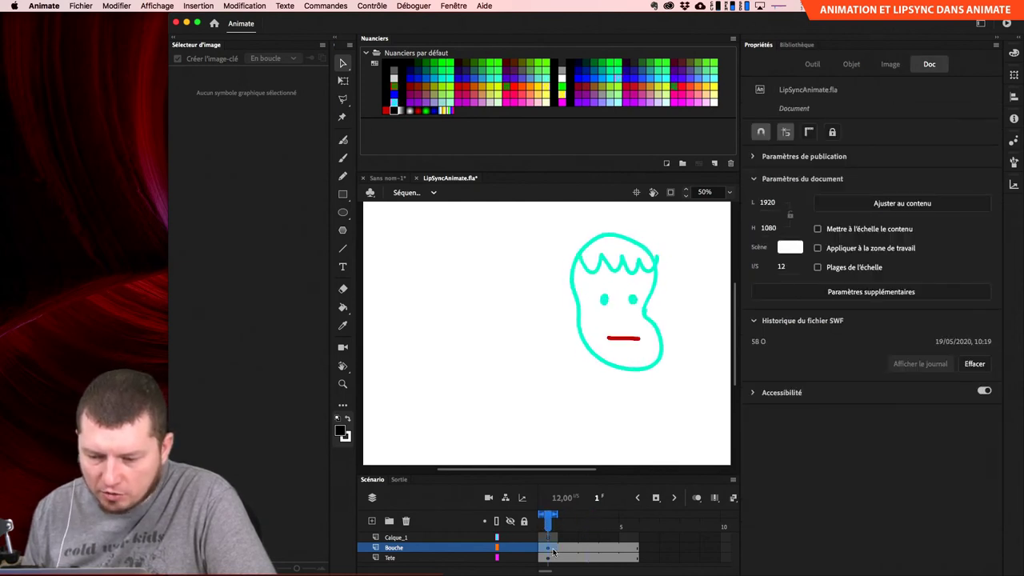
{"action": "left_click", "coordinate": [552, 550]}
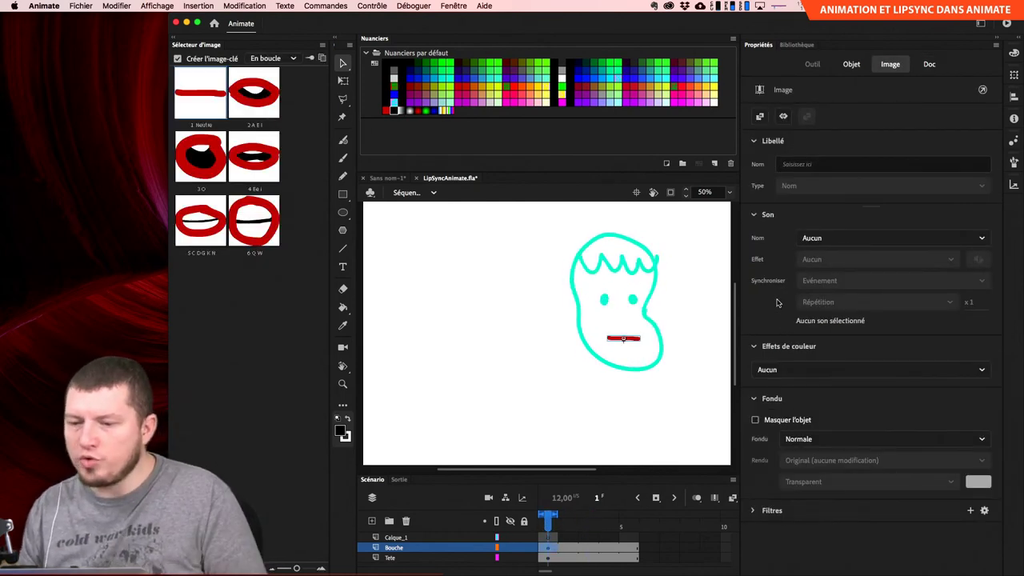
{"action": "left_click", "coordinate": [851, 64]}
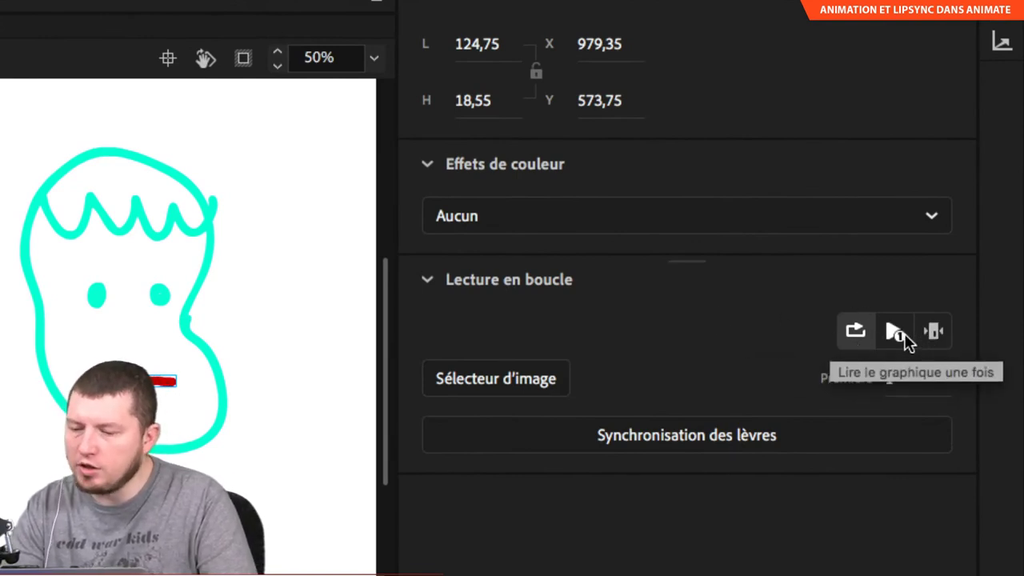
{"action": "left_click", "coordinate": [933, 332]}
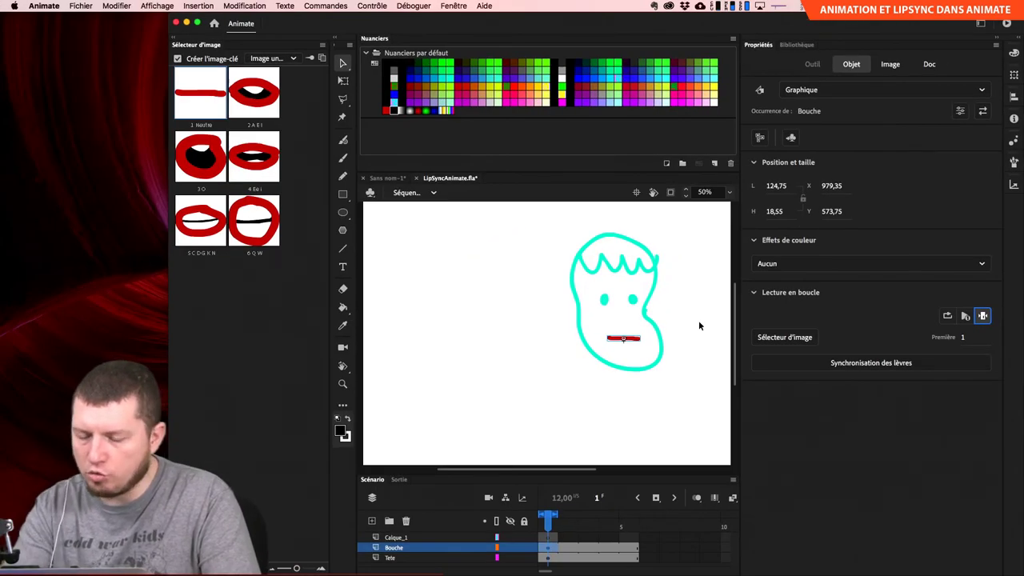
Test the animation as a SWF to check the mouth, and close the preview.
{"action": "left_click", "coordinate": [699, 326]}
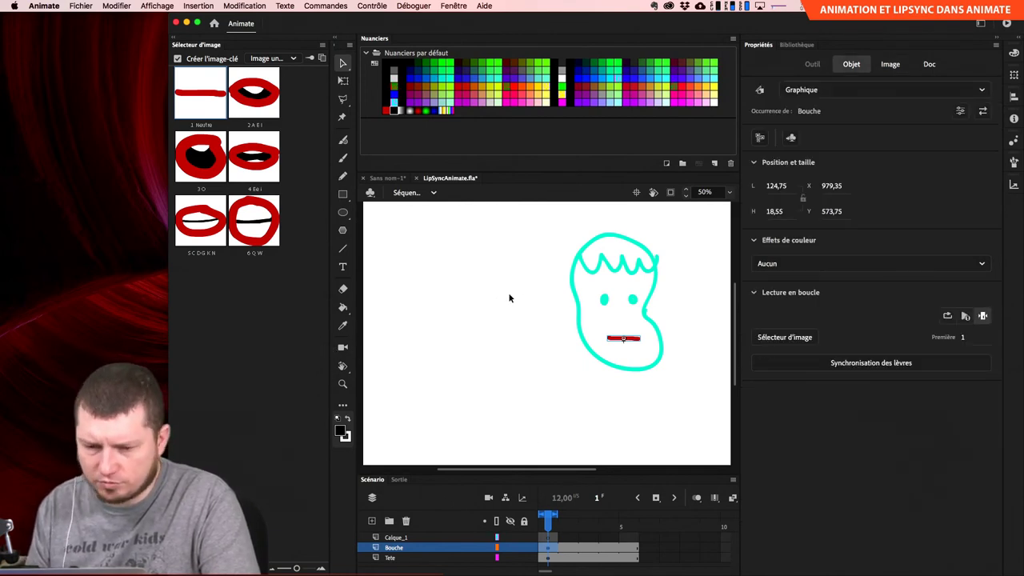
{"action": "left_click", "coordinate": [605, 324]}
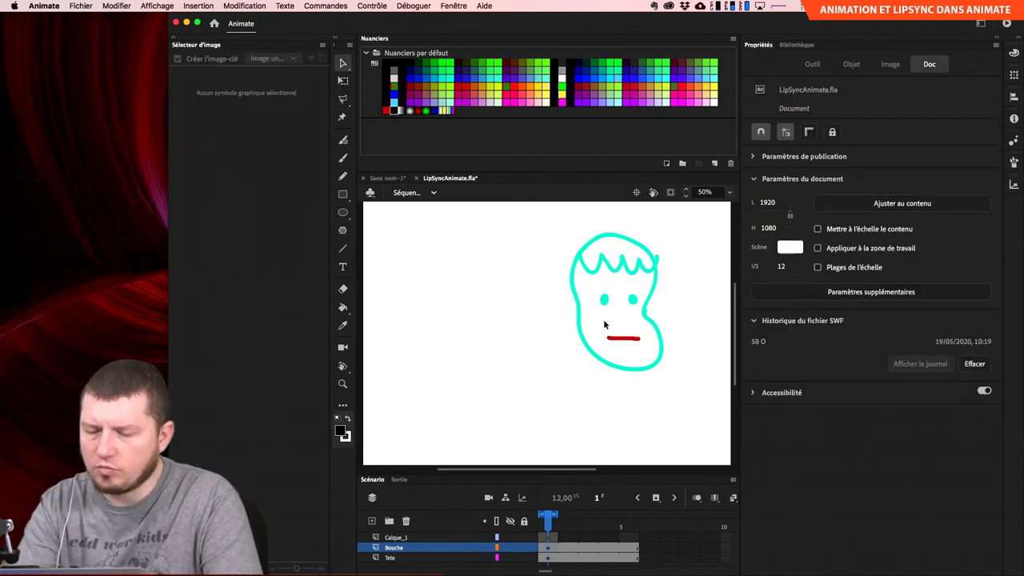
{"action": "left_click", "coordinate": [605, 324]}
{"action": "key", "text": "super+Return"}
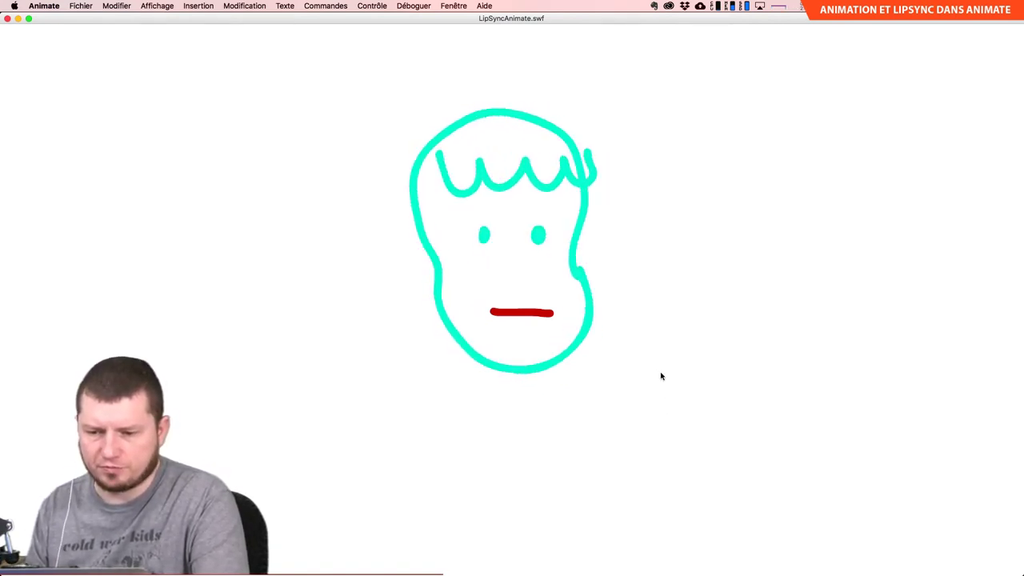
{"action": "key", "text": "super+w"}
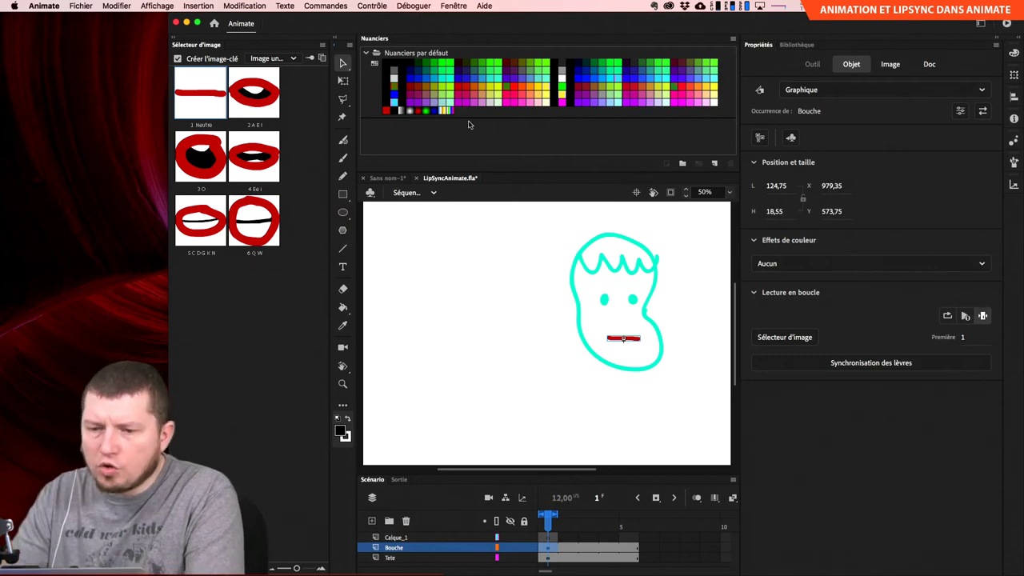
{"action": "left_click", "coordinate": [445, 6]}
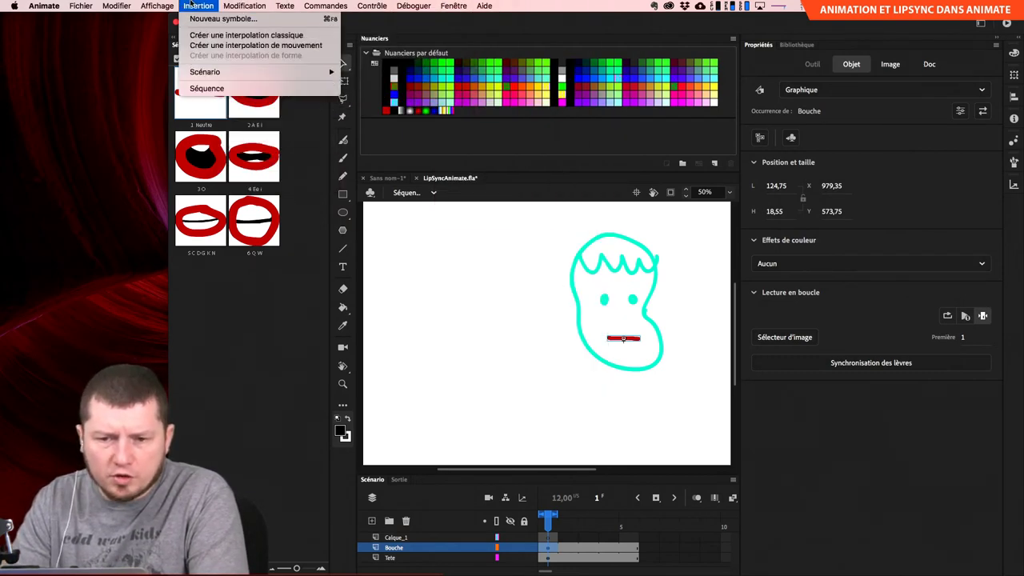
{"action": "mouse_move", "coordinate": [165, 7]}
{"action": "mouse_move", "coordinate": [133, 5]}
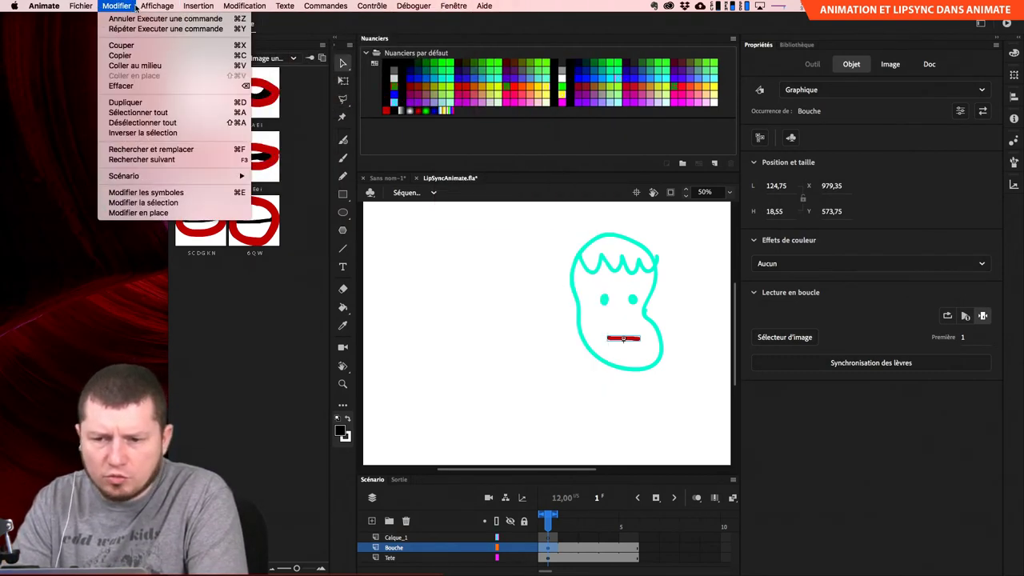
{"action": "mouse_move", "coordinate": [384, 4]}
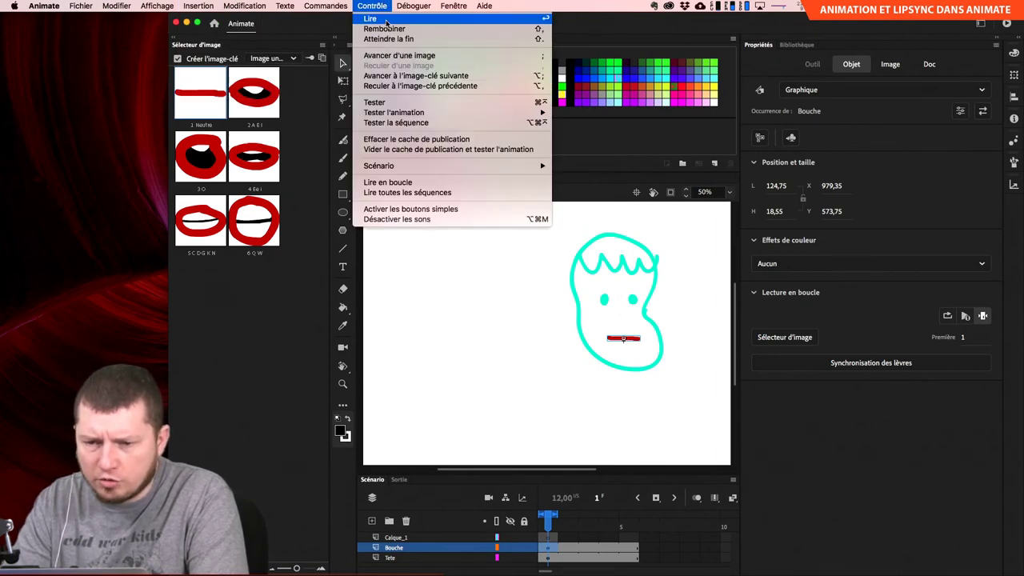
{"action": "left_click", "coordinate": [473, 264]}
{"action": "left_click", "coordinate": [467, 262]}
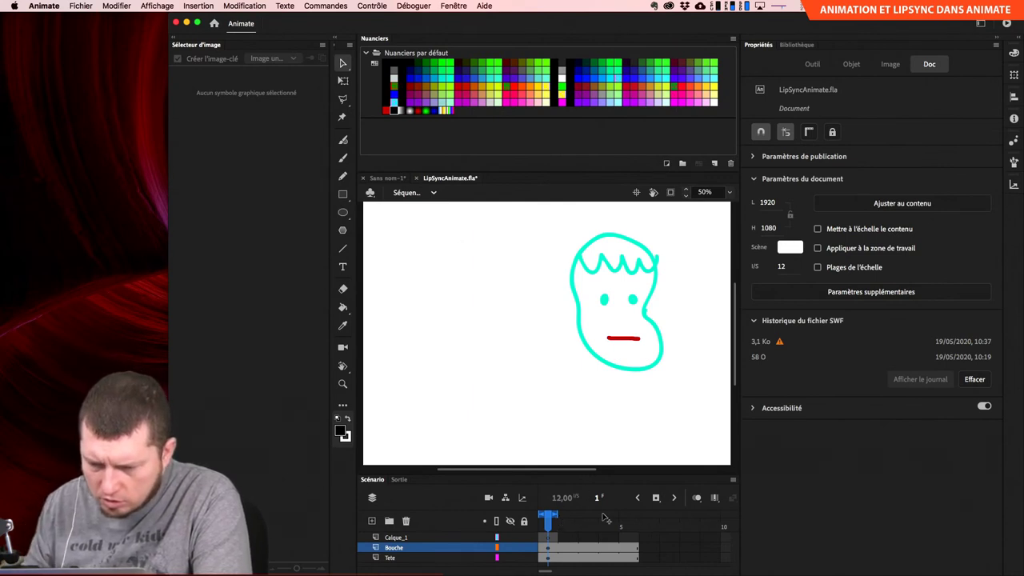
Extend the timeline's loop range through frame 5 and play it, stopping on frame 3.
{"action": "left_click_drag", "start_coordinate": [558, 517], "coordinate": [629, 520]}
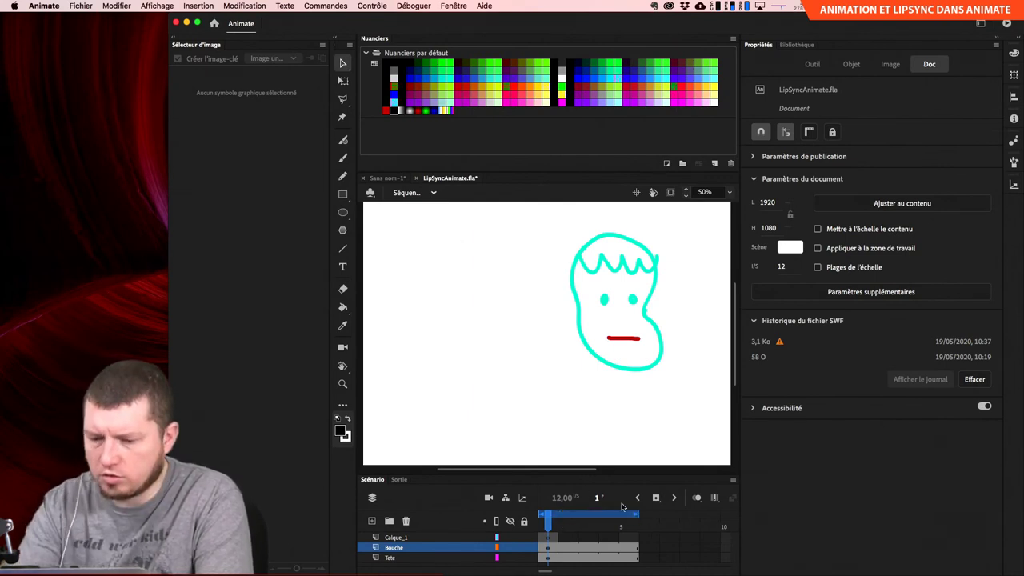
{"action": "key", "text": "Return"}
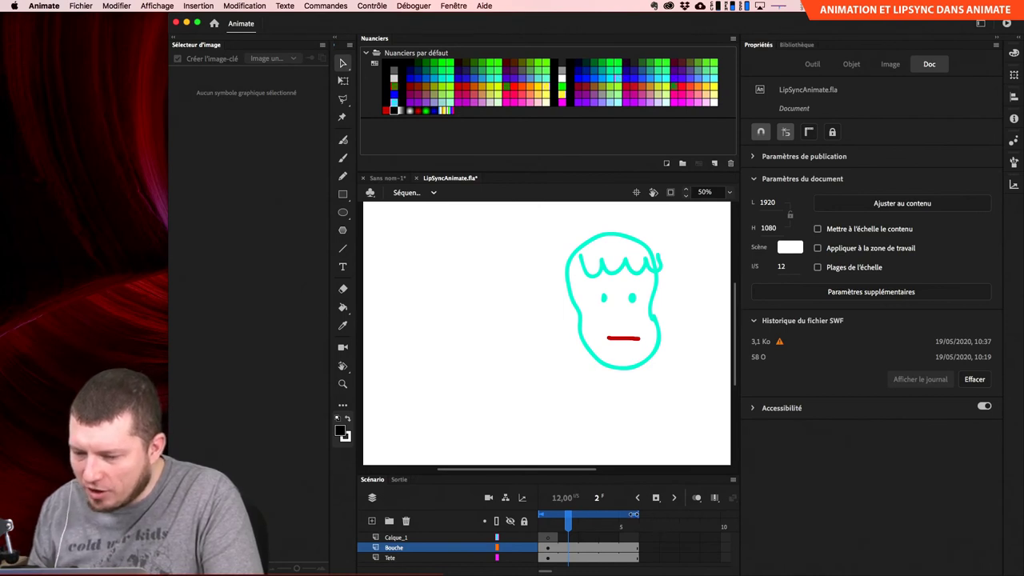
{"action": "key", "text": "Return"}
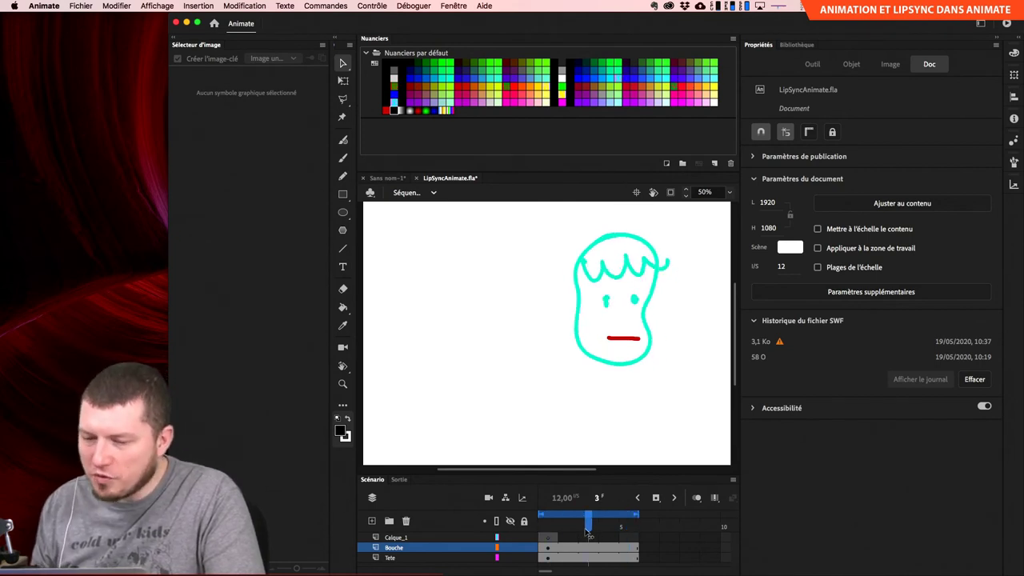
Select the mouth on frame 3 and create a keyframe with mouth shape 2 A E I in the Sélecteur d'image.
{"action": "left_click", "coordinate": [626, 339]}
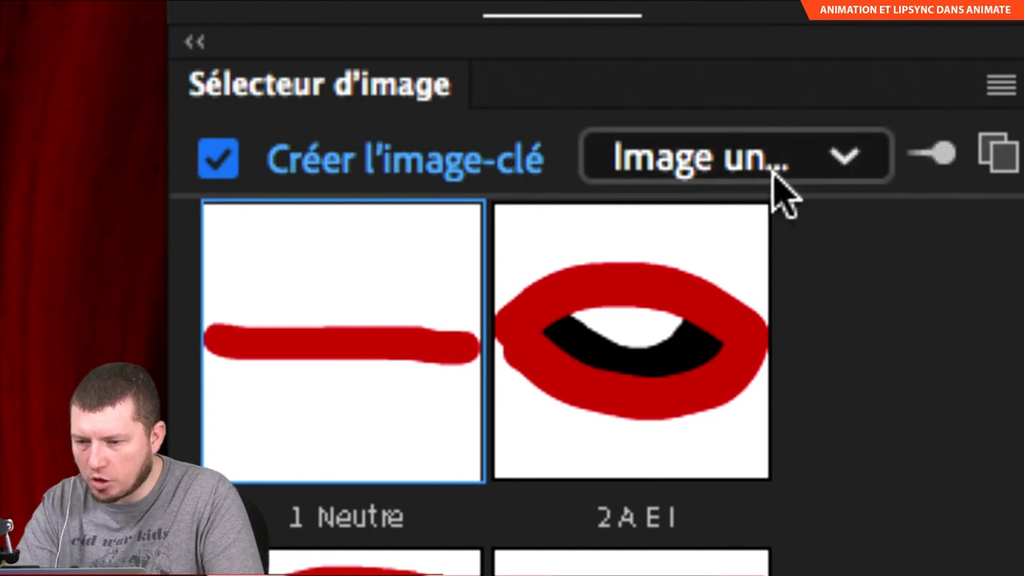
{"action": "left_click", "coordinate": [853, 167]}
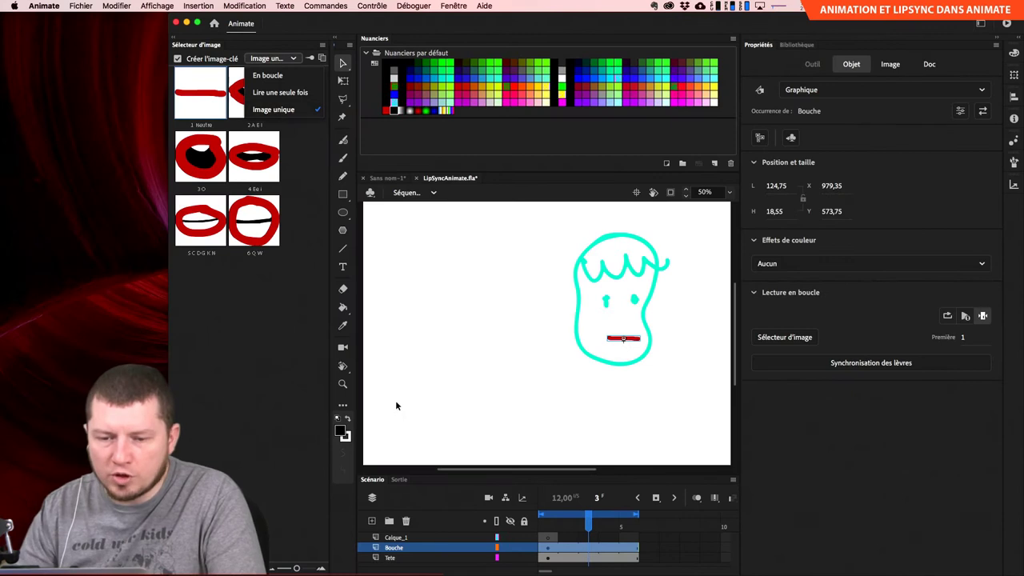
{"action": "left_click", "coordinate": [278, 432]}
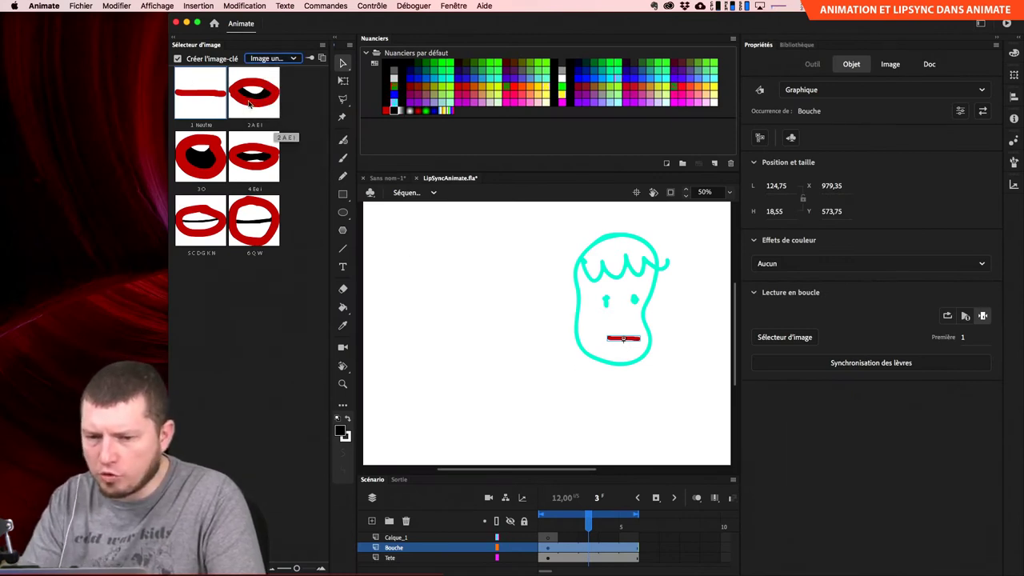
{"action": "left_click", "coordinate": [259, 99]}
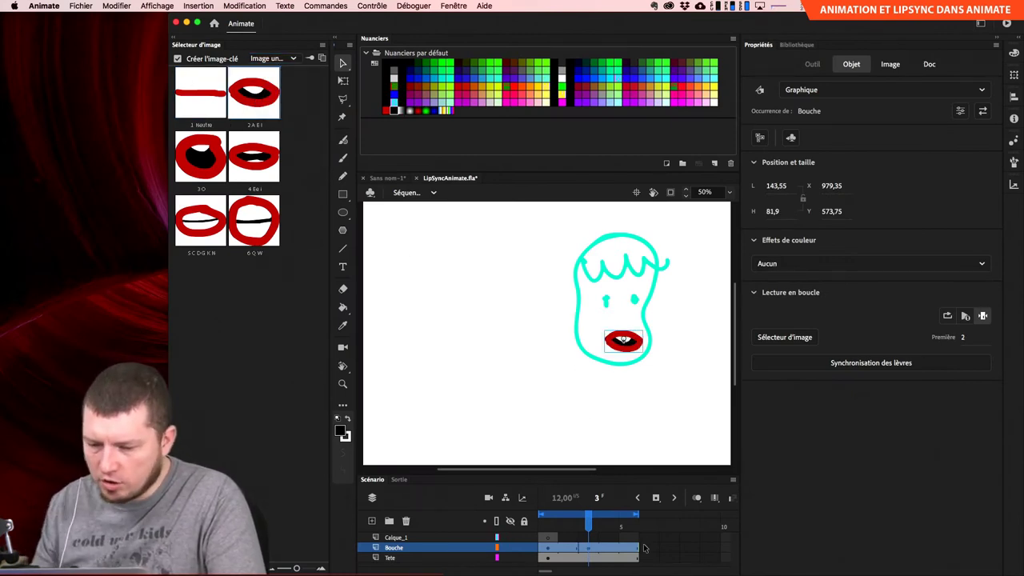
Create a keyframe with mouth shape 1 Neutre for the mouth on frame 5.
{"action": "left_click_drag", "start_coordinate": [590, 518], "coordinate": [621, 524]}
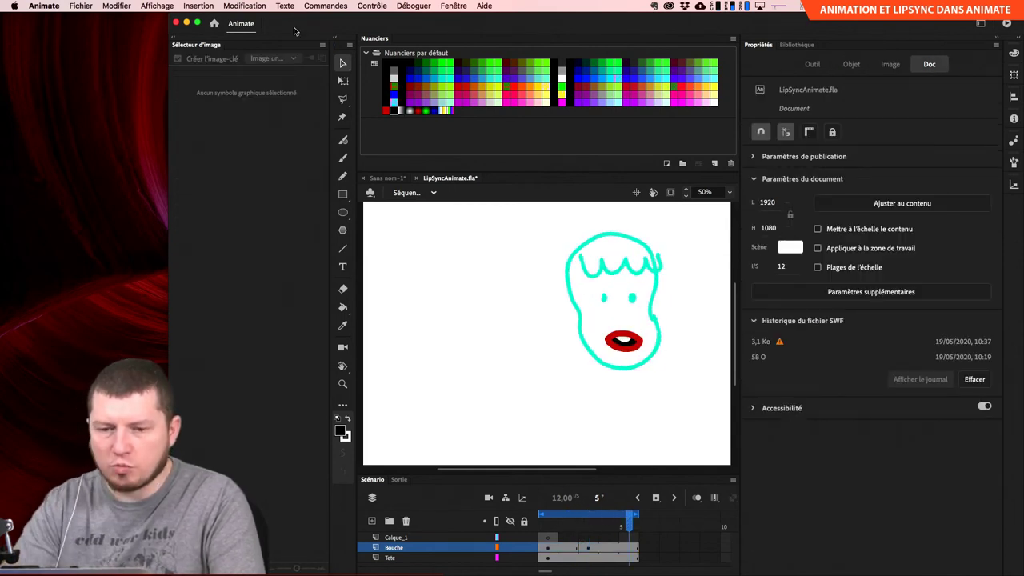
{"action": "left_click", "coordinate": [627, 352]}
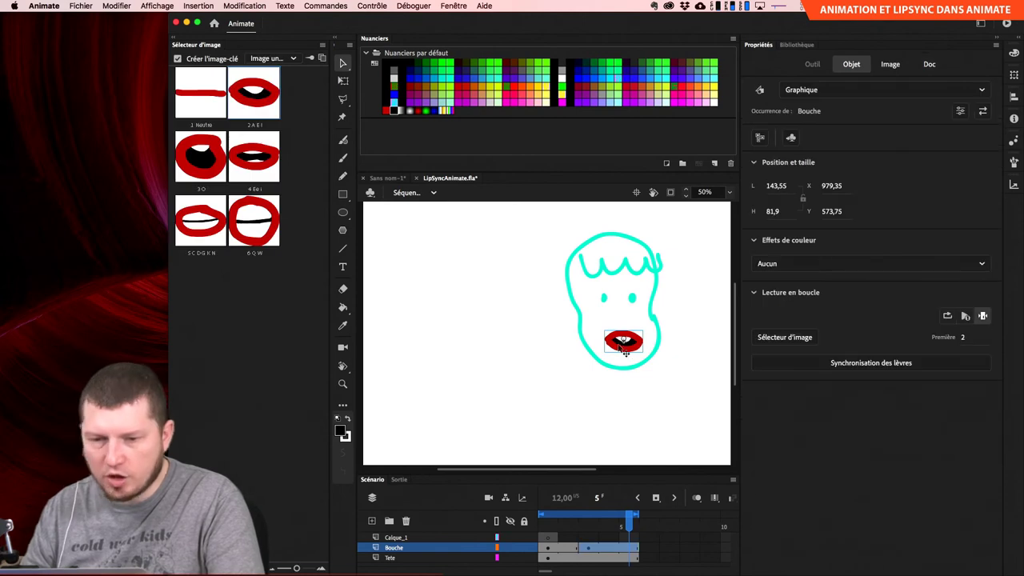
{"action": "left_click", "coordinate": [200, 92]}
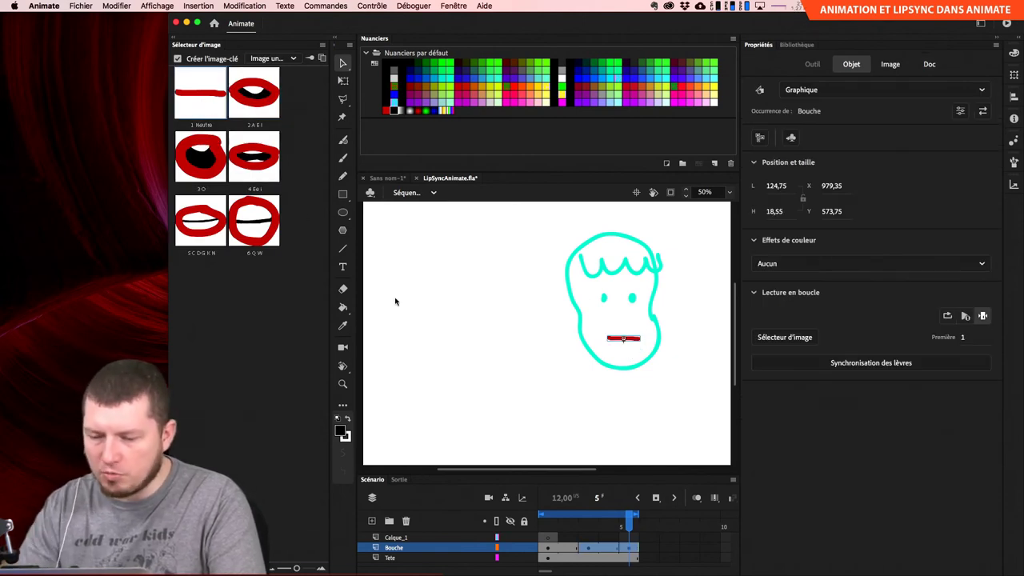
Play the looped frames to check the mouth changes and look at the list of available workspaces.
{"action": "left_click", "coordinate": [632, 534]}
{"action": "left_click", "coordinate": [411, 442]}
{"action": "key", "text": "Return"}
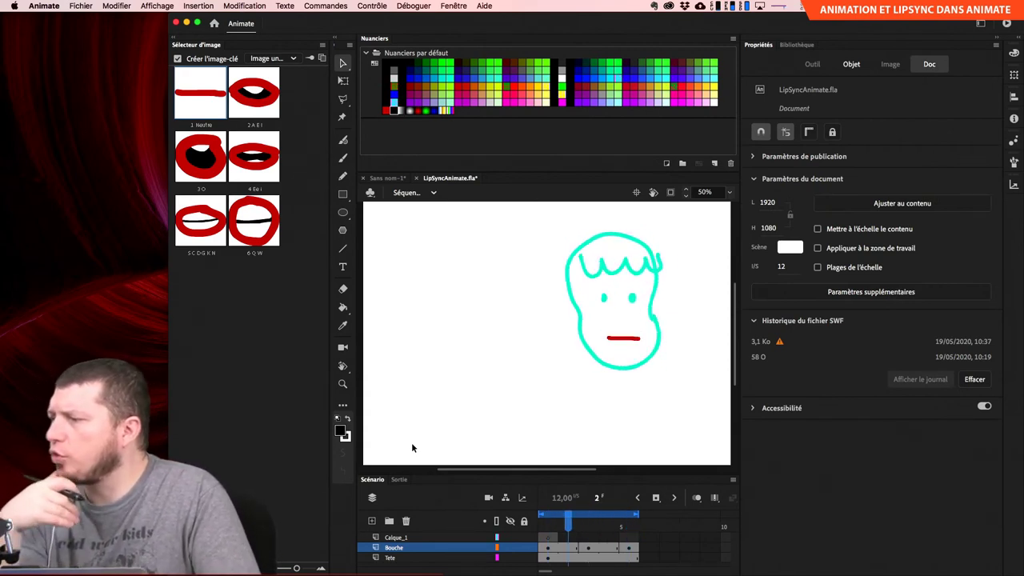
{"action": "left_click", "coordinate": [981, 23]}
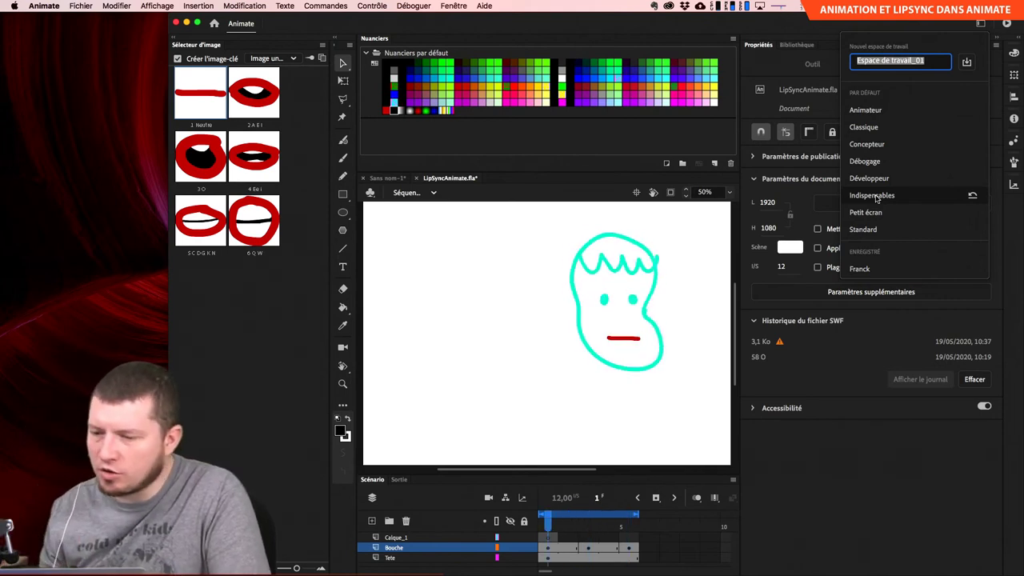
{"action": "left_click", "coordinate": [947, 22]}
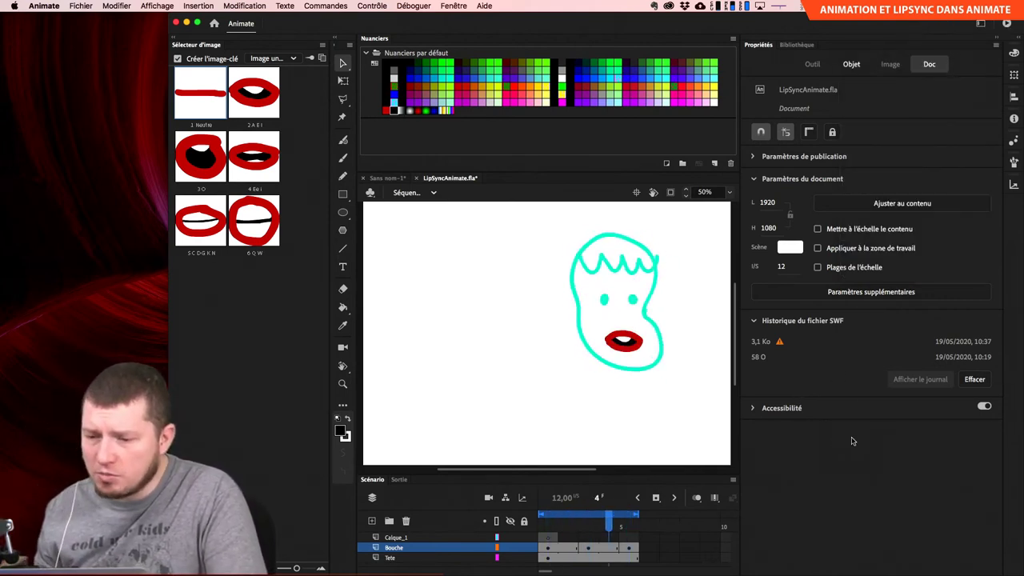
Select the mouth on frame 2 of the Bouche layer and open its symbol for editing in place.
{"action": "left_click", "coordinate": [568, 557]}
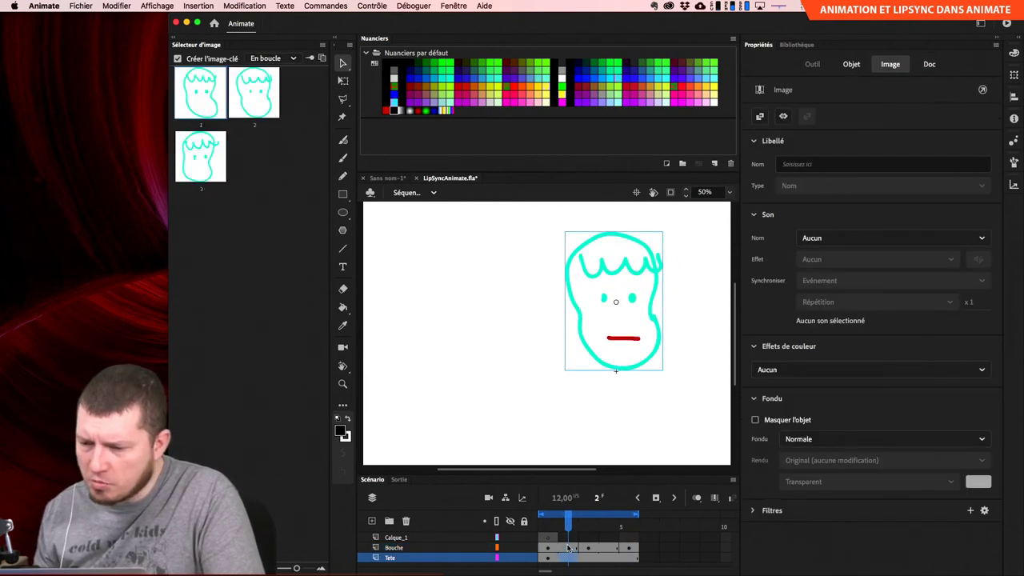
{"action": "left_click", "coordinate": [567, 546]}
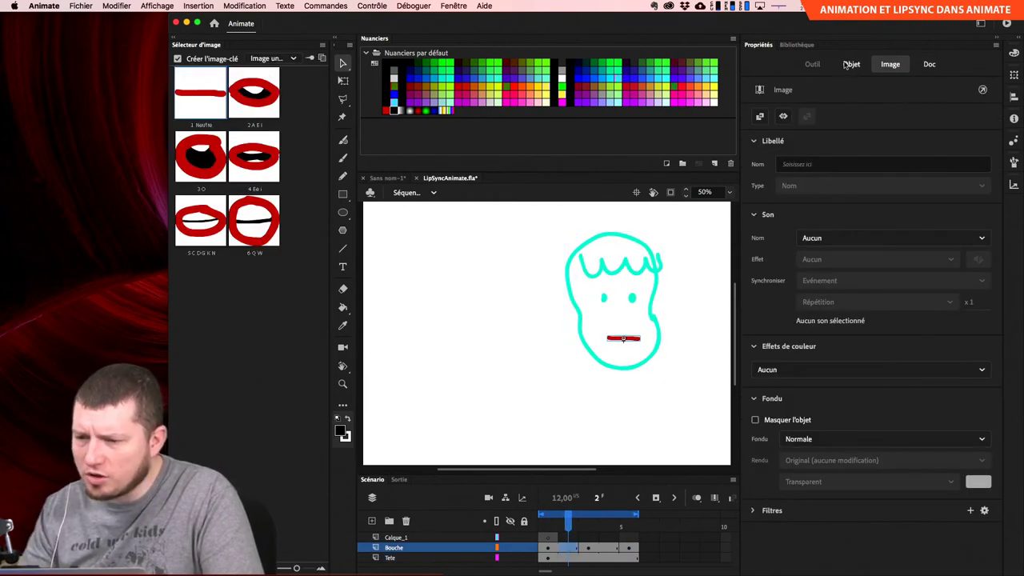
{"action": "left_click", "coordinate": [632, 343]}
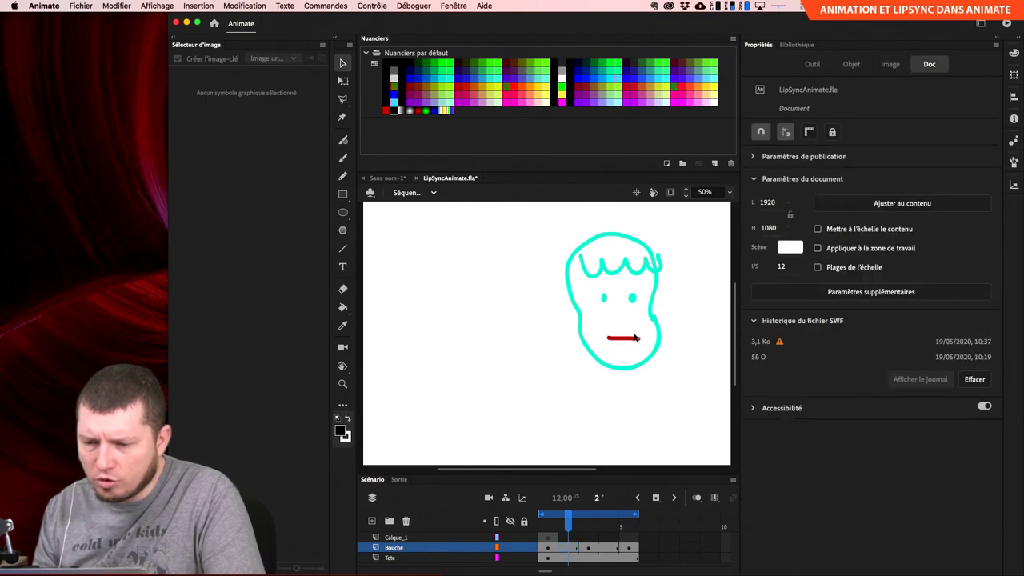
{"action": "double_click", "coordinate": [634, 340]}
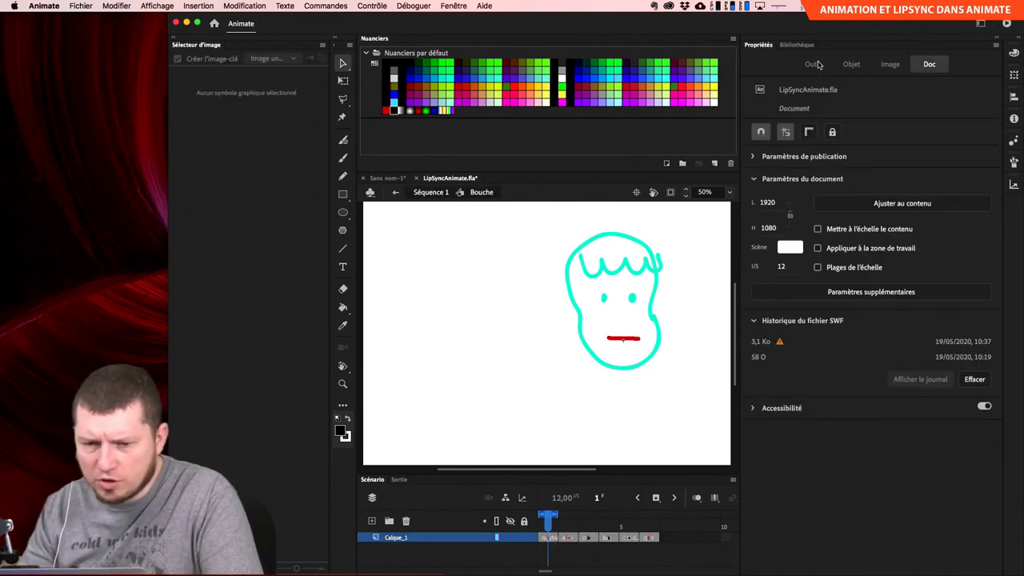
Activate the classic brush (Pinceau classique) and look through its available brush shapes.
{"action": "key", "text": "b"}
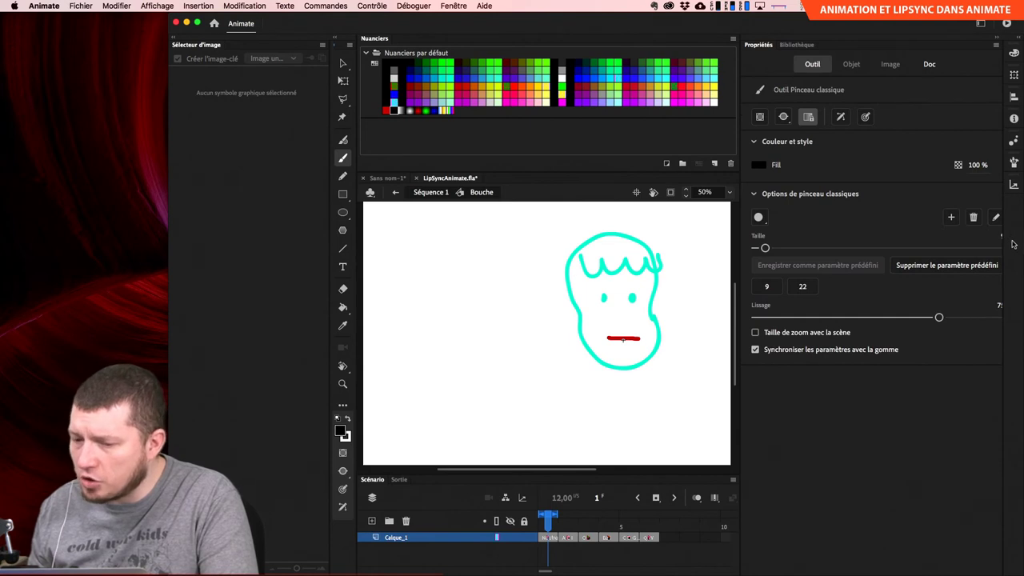
{"action": "left_click", "coordinate": [763, 219]}
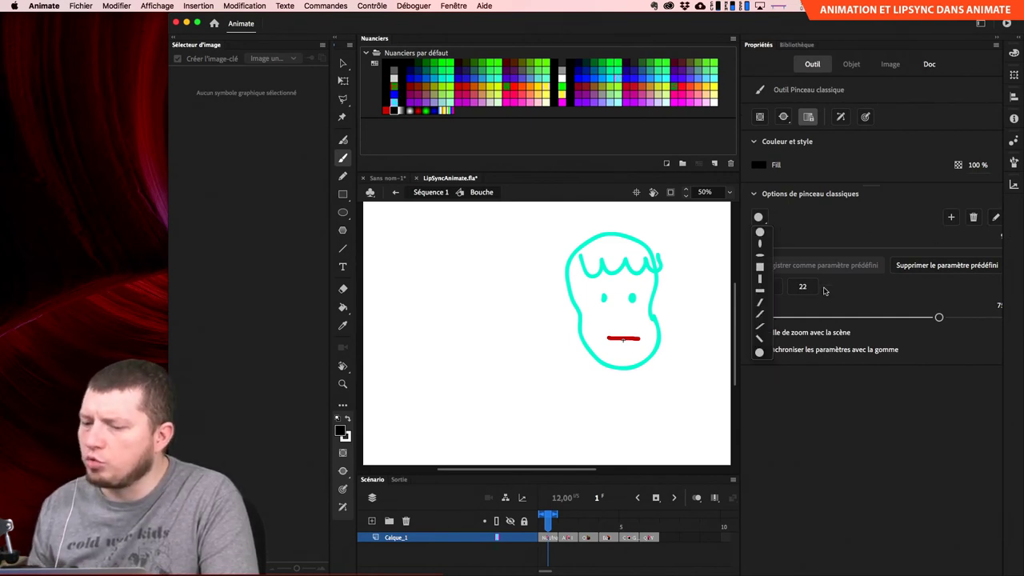
{"action": "left_click", "coordinate": [802, 233]}
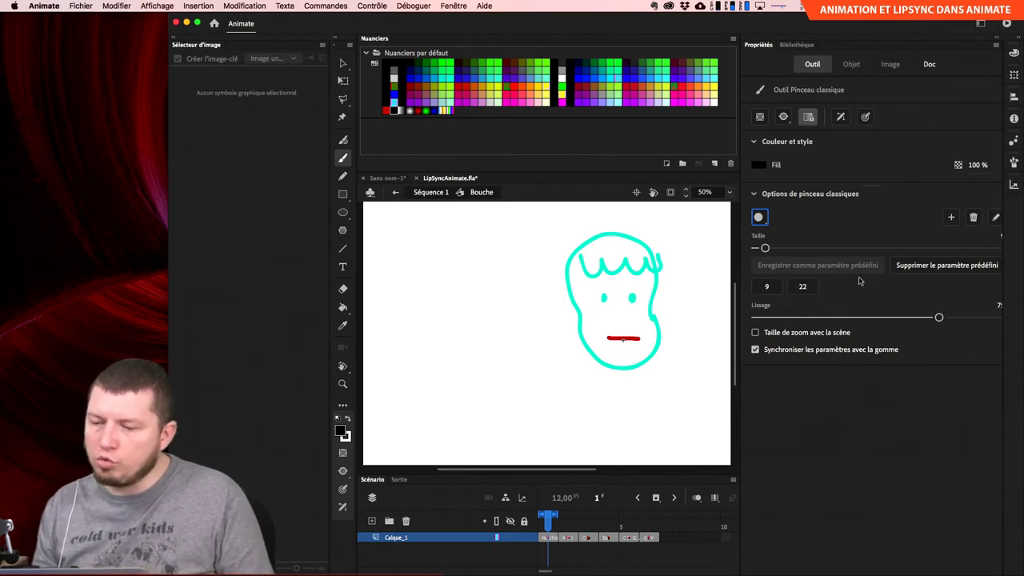
Enlarge the classic brush using the 22 size preset and return from the Bouche symbol to Séquence 1.
{"action": "left_click", "coordinate": [766, 248]}
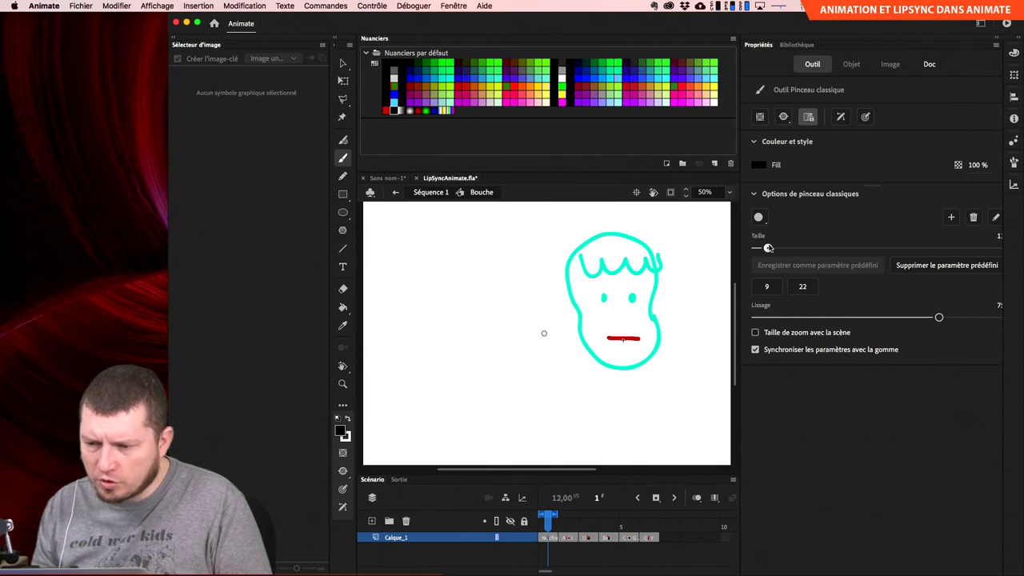
{"action": "mouse_move", "coordinate": [768, 248]}
{"action": "left_mouse_down"}
{"action": "mouse_move", "coordinate": [797, 248]}
{"action": "mouse_move", "coordinate": [781, 249]}
{"action": "left_mouse_up"}
{"action": "left_click", "coordinate": [806, 293]}
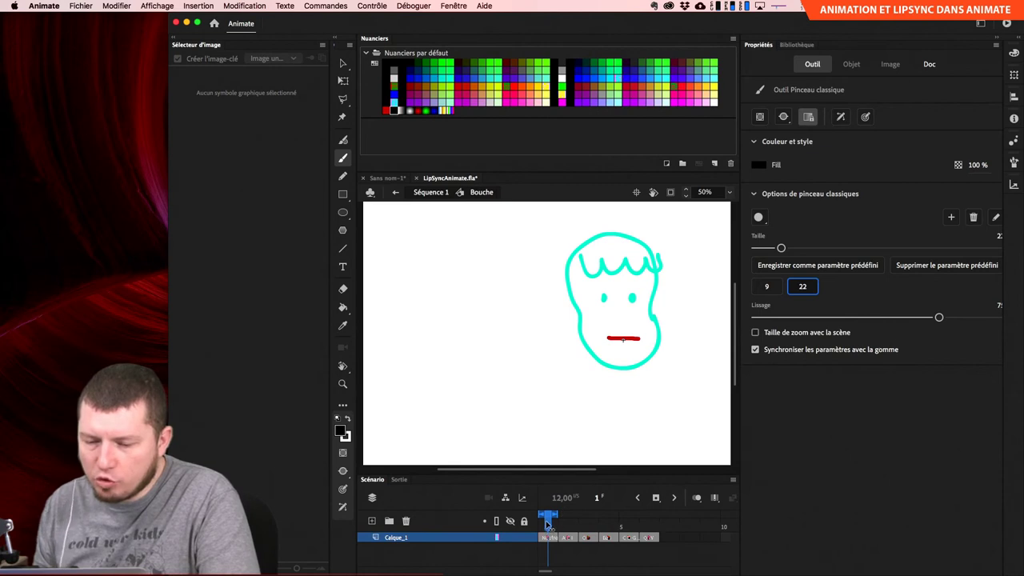
{"action": "mouse_move", "coordinate": [547, 522]}
{"action": "left_mouse_down"}
{"action": "mouse_move", "coordinate": [608, 521]}
{"action": "mouse_move", "coordinate": [547, 521]}
{"action": "left_mouse_up"}
{"action": "left_click", "coordinate": [436, 193]}
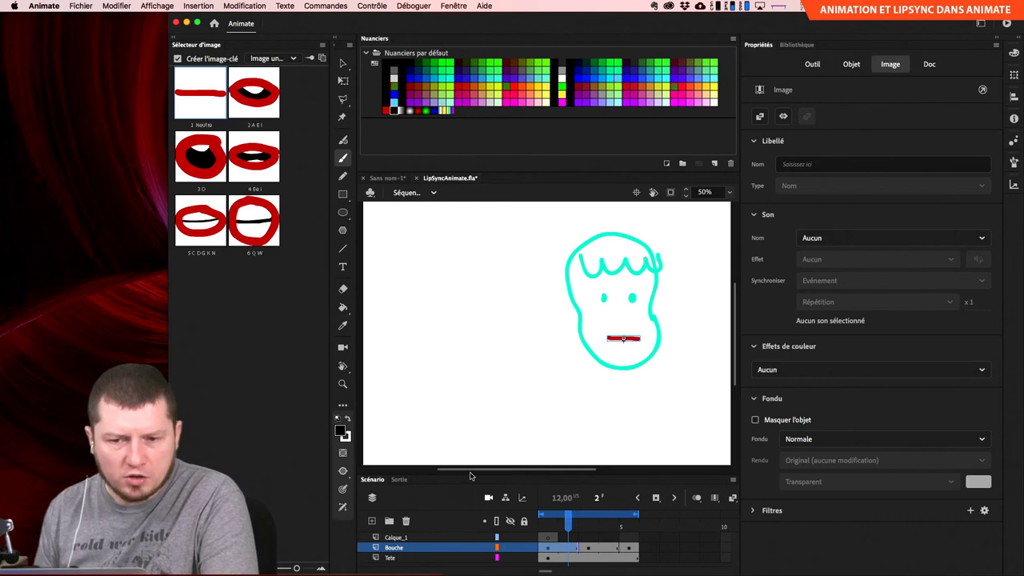
Switch to the Finder, close the 200518-An-AnimationLipsync folder window and bring up Adobe Audition.
{"action": "left_click", "coordinate": [414, 4]}
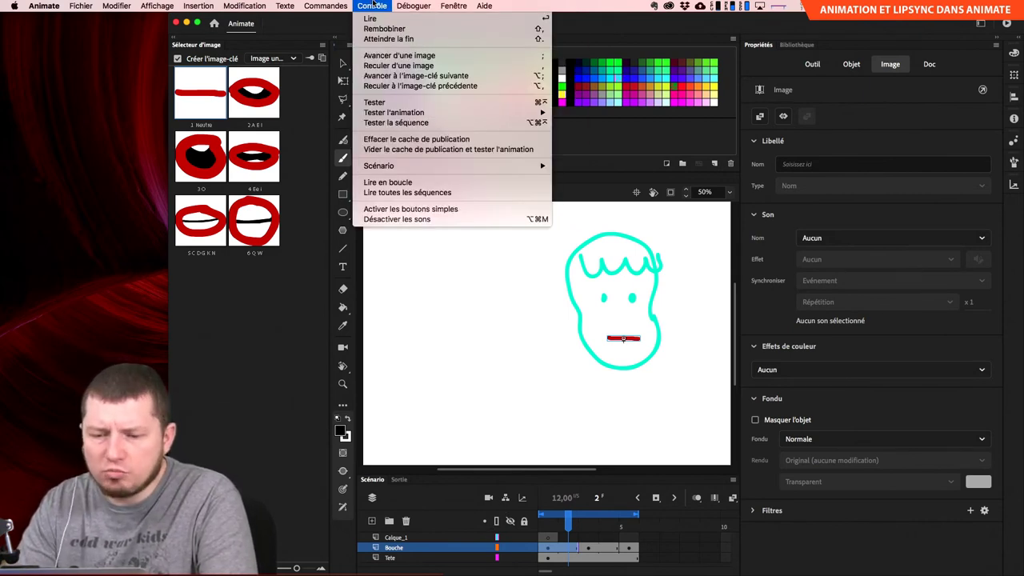
{"action": "left_click", "coordinate": [118, 4]}
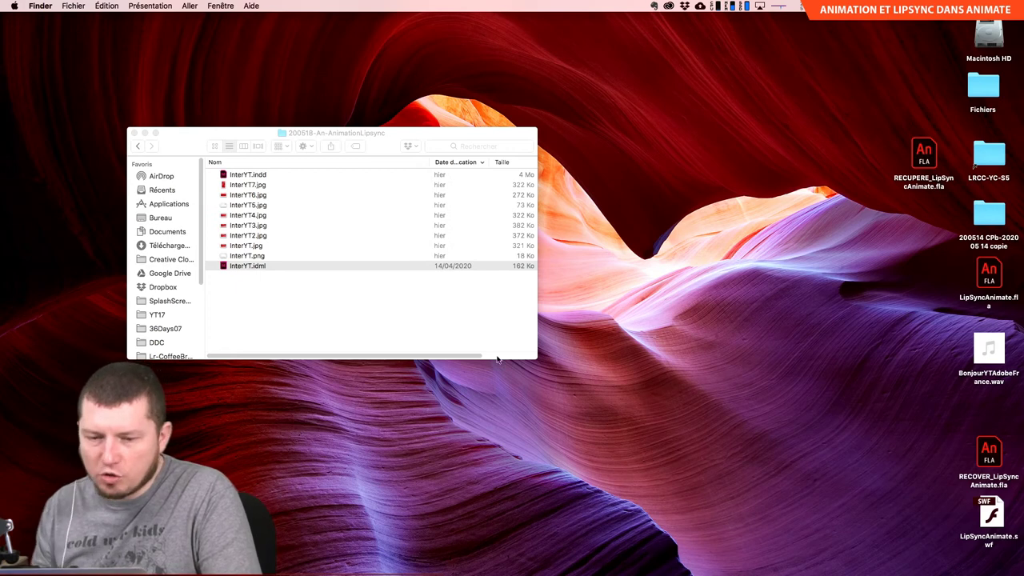
{"action": "key", "text": "super+w"}
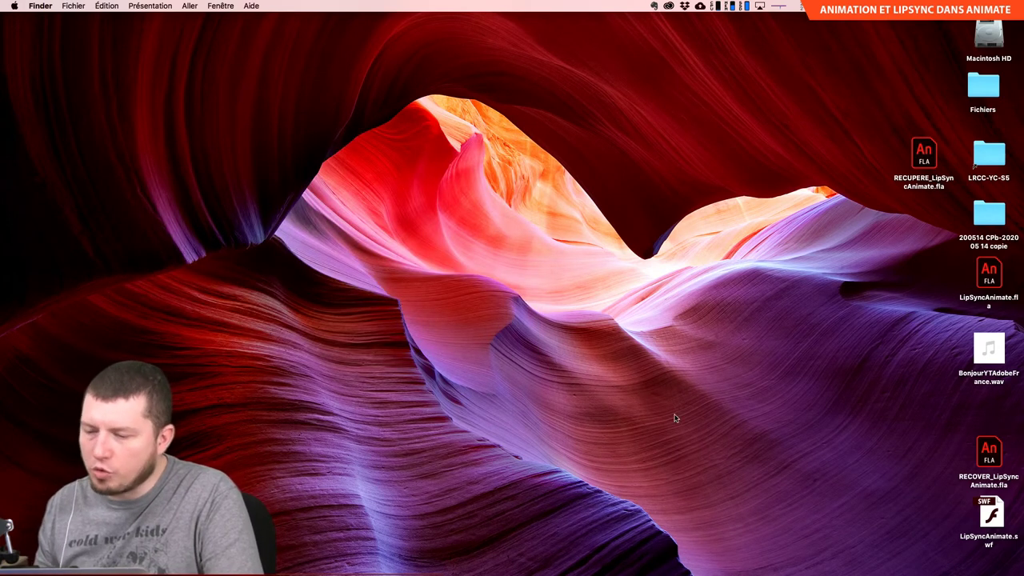
{"action": "mouse_move", "coordinate": [513, 573]}
{"action": "left_click", "coordinate": [458, 548]}
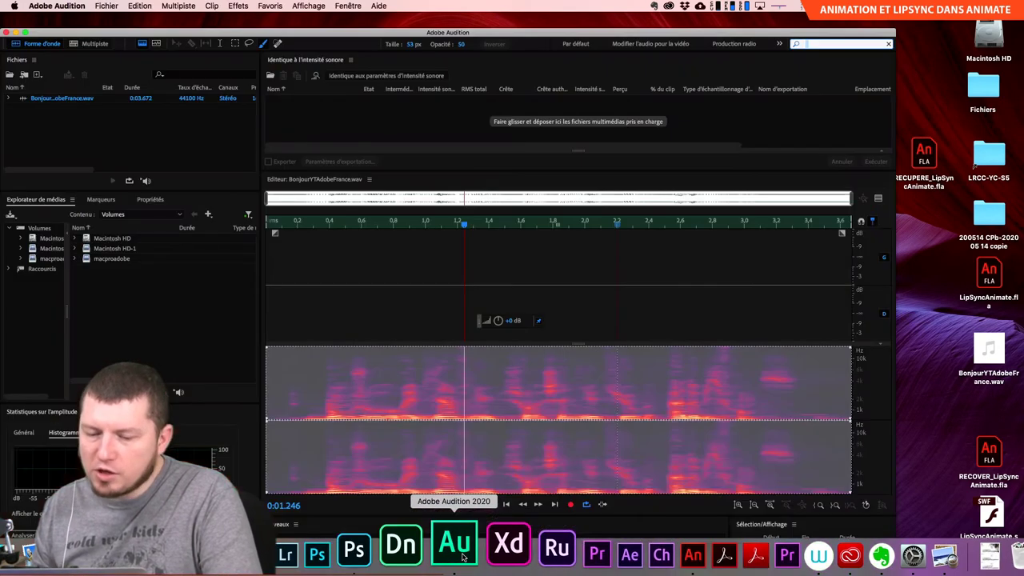
Switch to Creative Cloud and look through the Audition v 13.0.5 page in the Vidéo et animation category.
{"action": "key", "text": "super+Tab"}
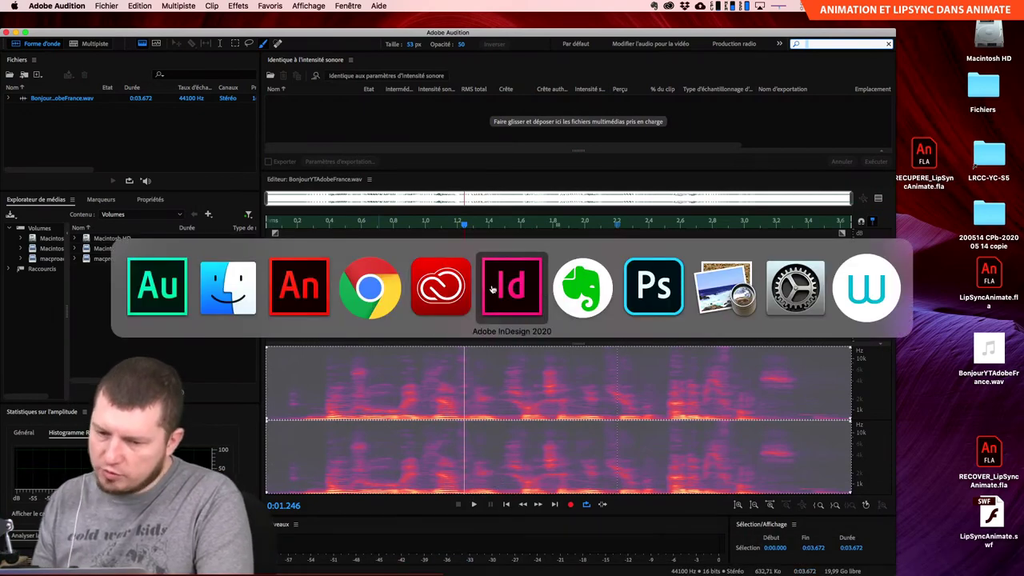
{"action": "left_click", "coordinate": [445, 292]}
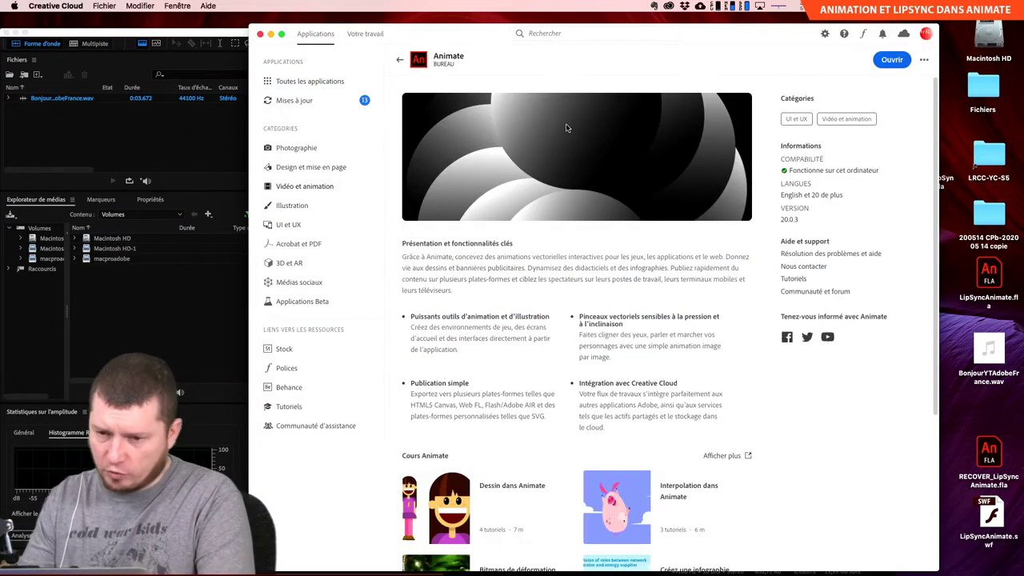
{"action": "left_click", "coordinate": [315, 192]}
{"action": "scroll", "coordinate": [592, 432], "scroll_direction": "down", "scroll_amount": 3}
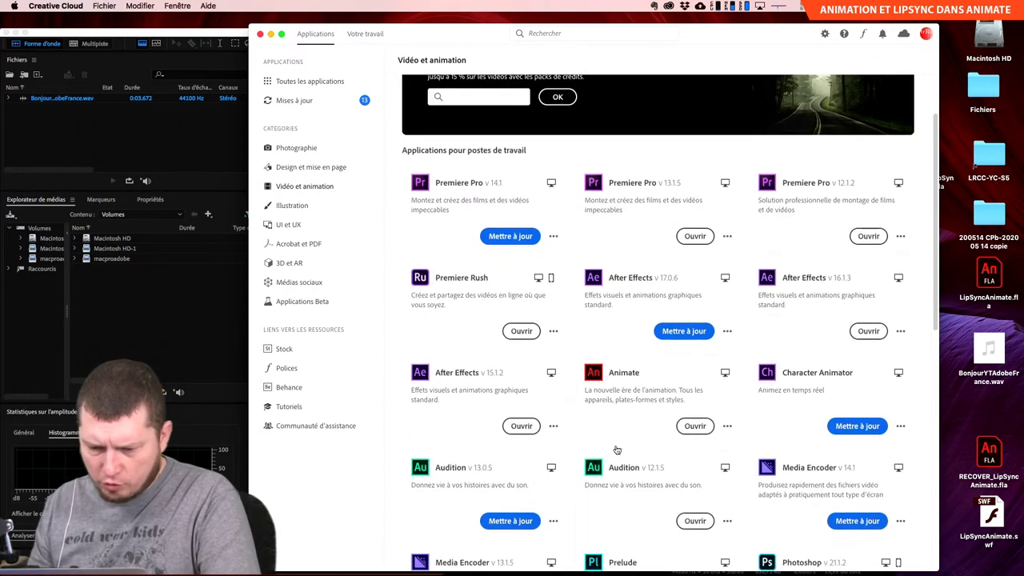
{"action": "left_click", "coordinate": [460, 459]}
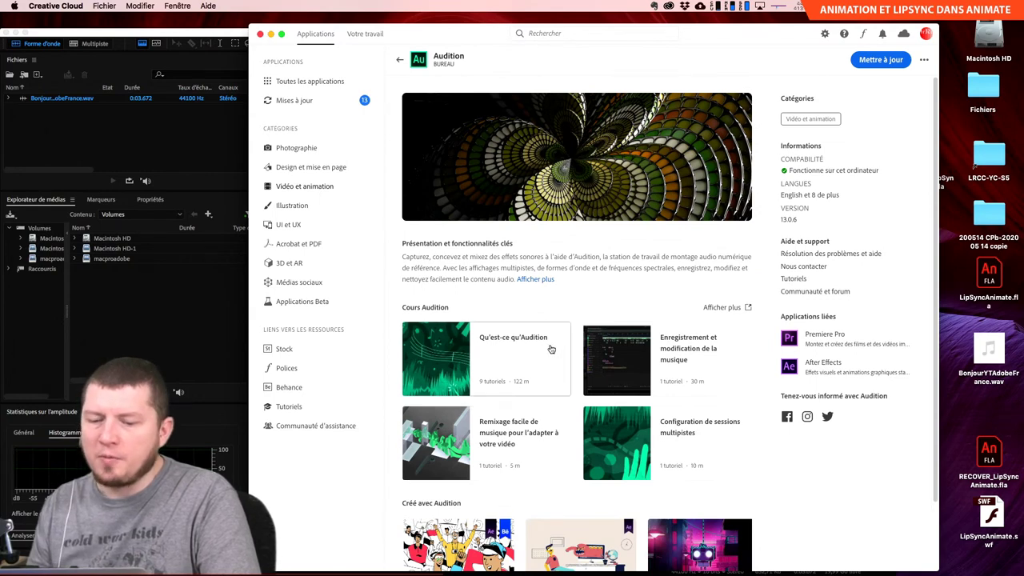
{"action": "scroll", "coordinate": [551, 352], "scroll_direction": "down", "scroll_amount": 2}
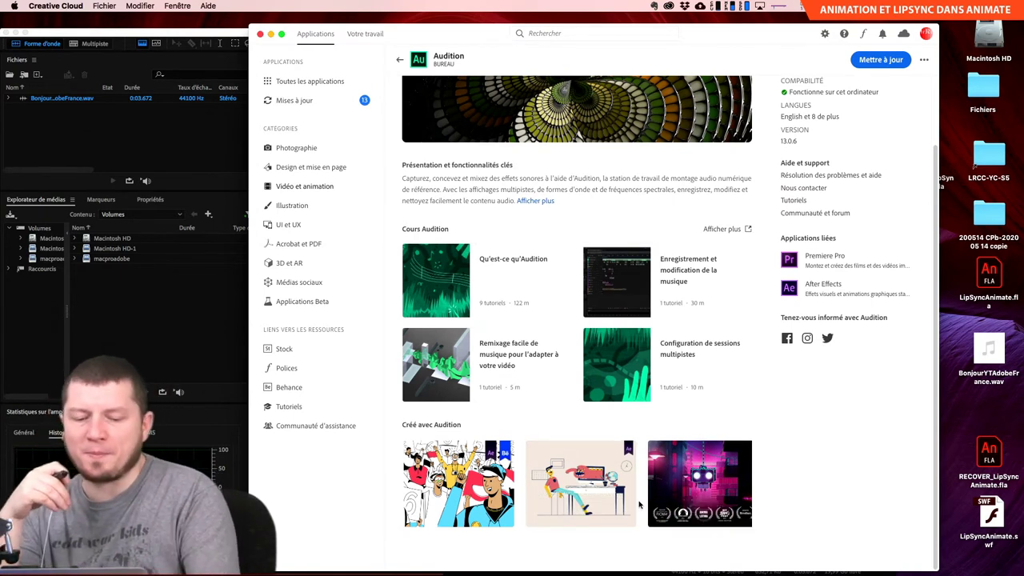
Switch to Chrome and bring forward the window with the Animate help article on blend modes.
{"action": "key", "text": "super+Tab"}
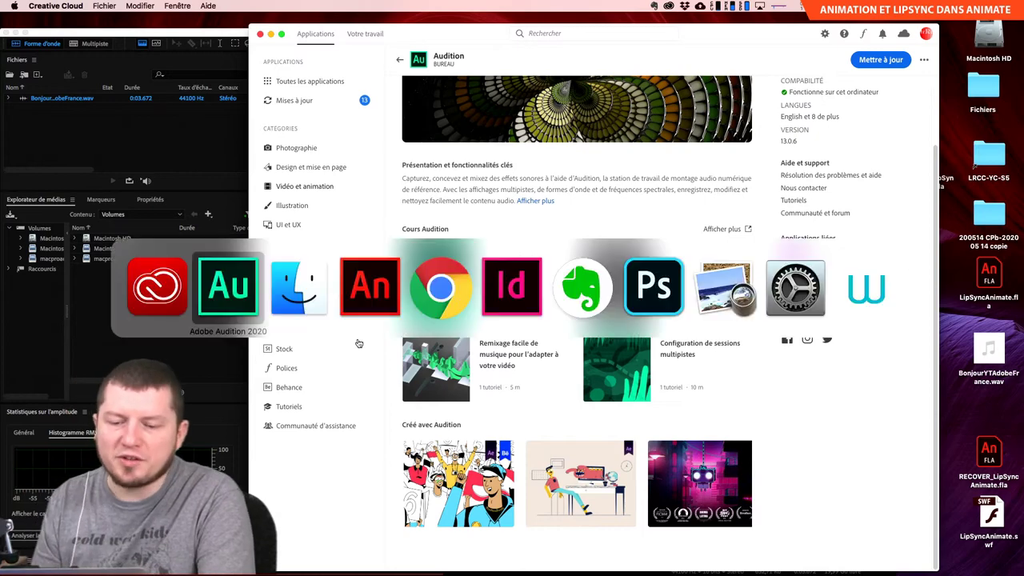
{"action": "left_click", "coordinate": [438, 296]}
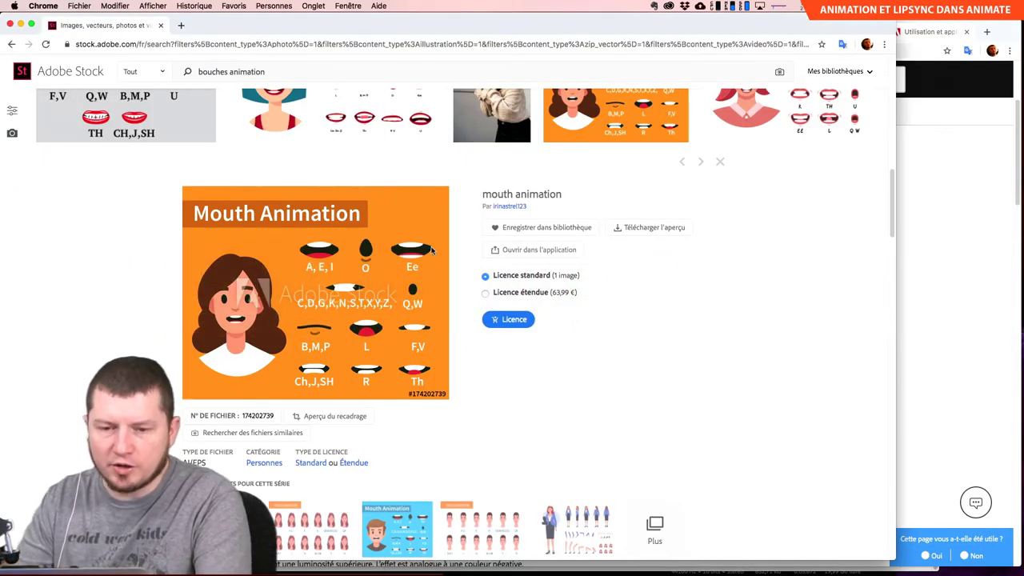
{"action": "key", "text": "super+grave"}
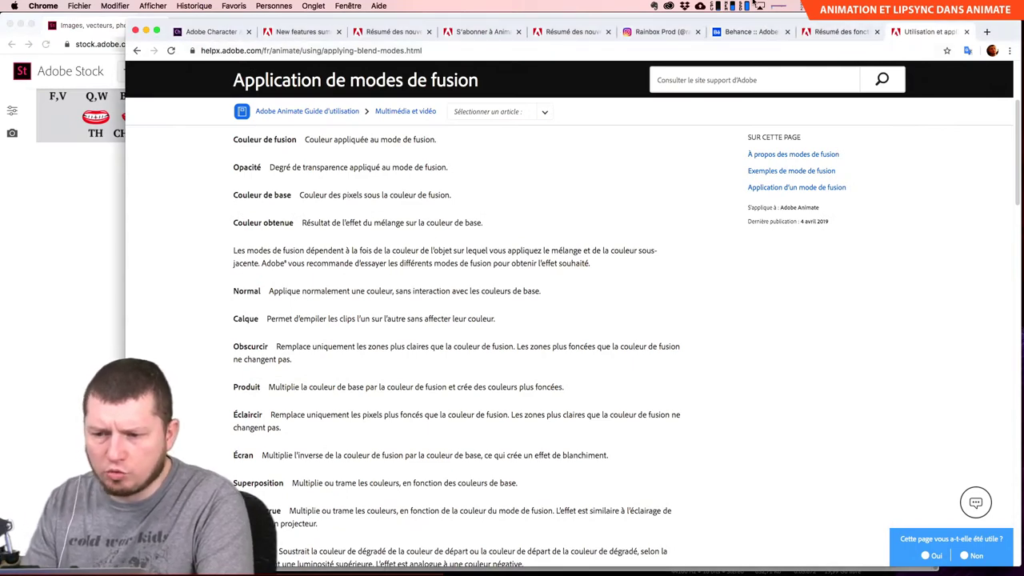
Open the YouTube replay of the stream "Projection mapping After Effects et Audition" in a new browser tab.
{"action": "key", "text": "super+t"}
{"action": "type", "text": "grego"}
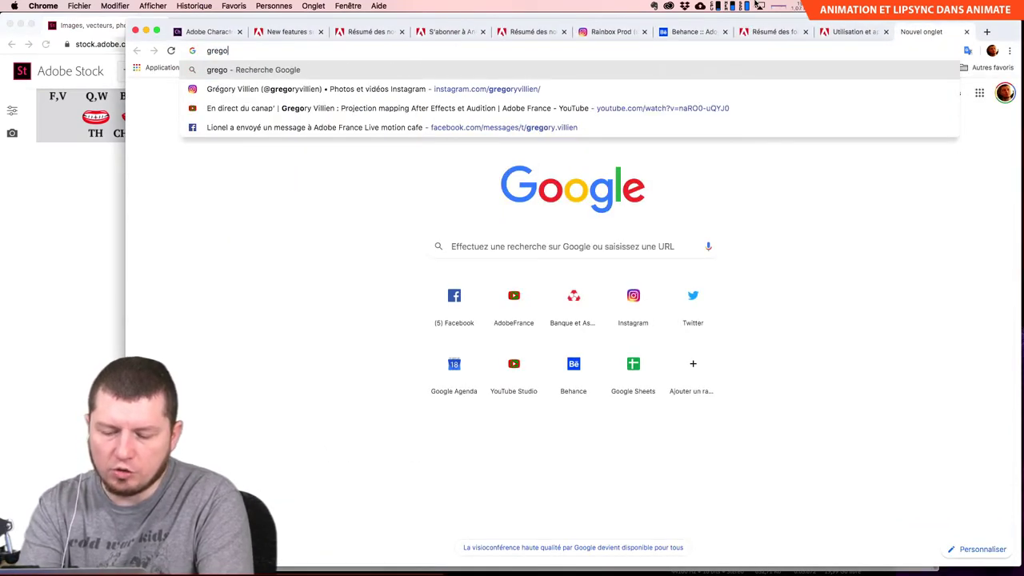
{"action": "type", "text": "ry villien"}
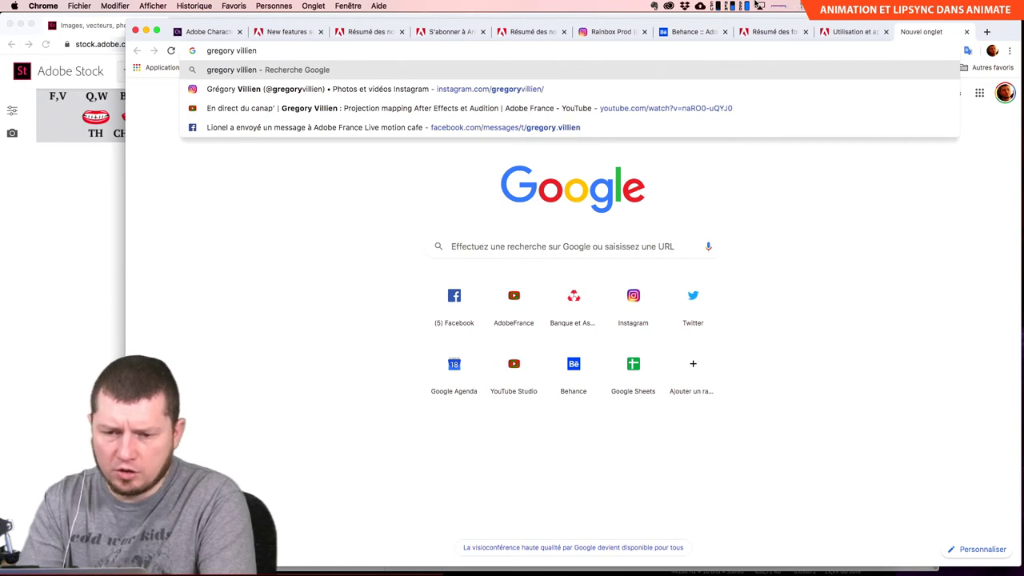
{"action": "key", "text": "Down"}
{"action": "key", "text": "Down"}
{"action": "key", "text": "Return"}
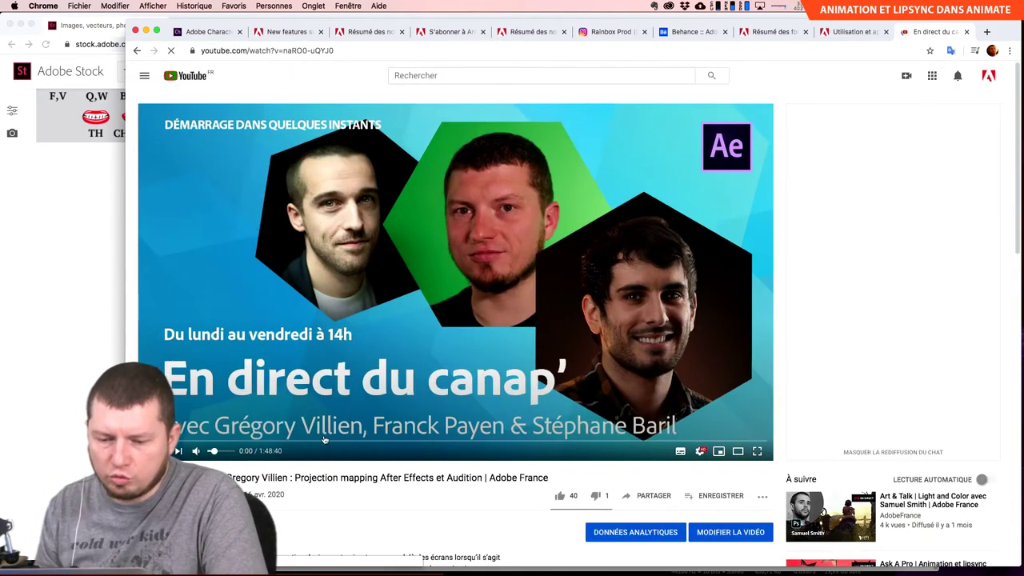
Skim forward through the replay to the Audition multitrack demonstration around 1:34.
{"action": "left_click", "coordinate": [321, 439]}
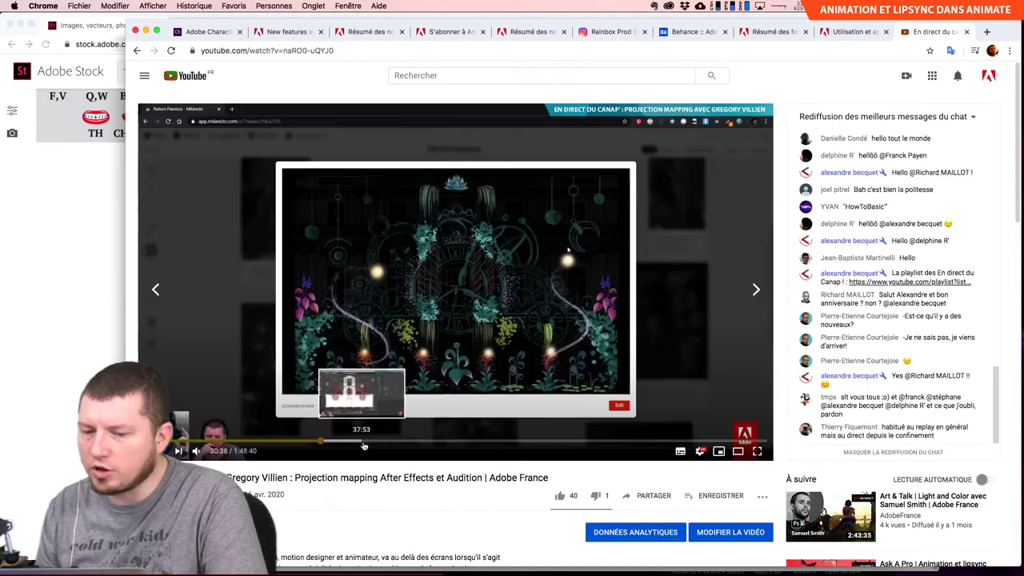
{"action": "left_click", "coordinate": [365, 440]}
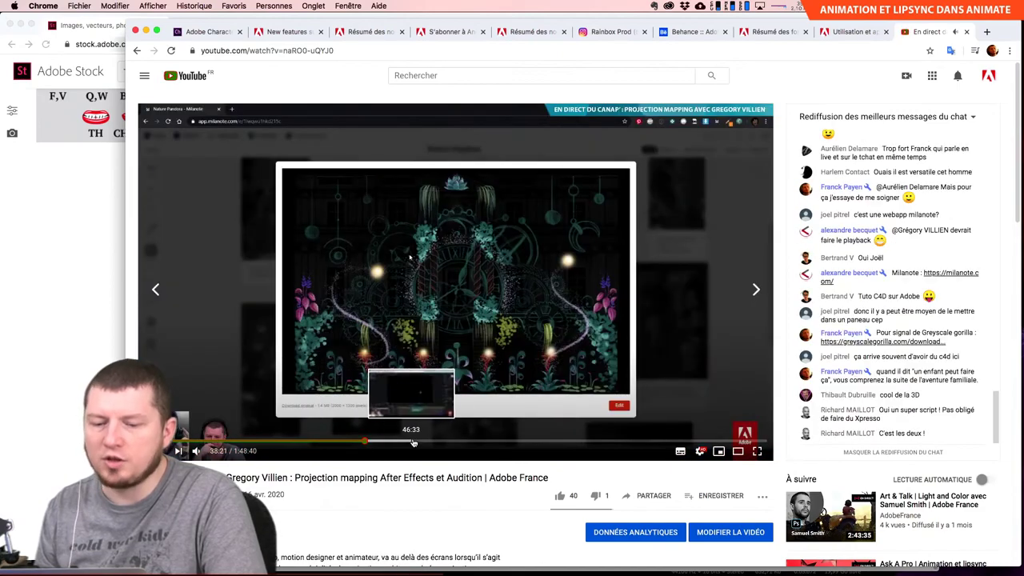
{"action": "left_click", "coordinate": [413, 442]}
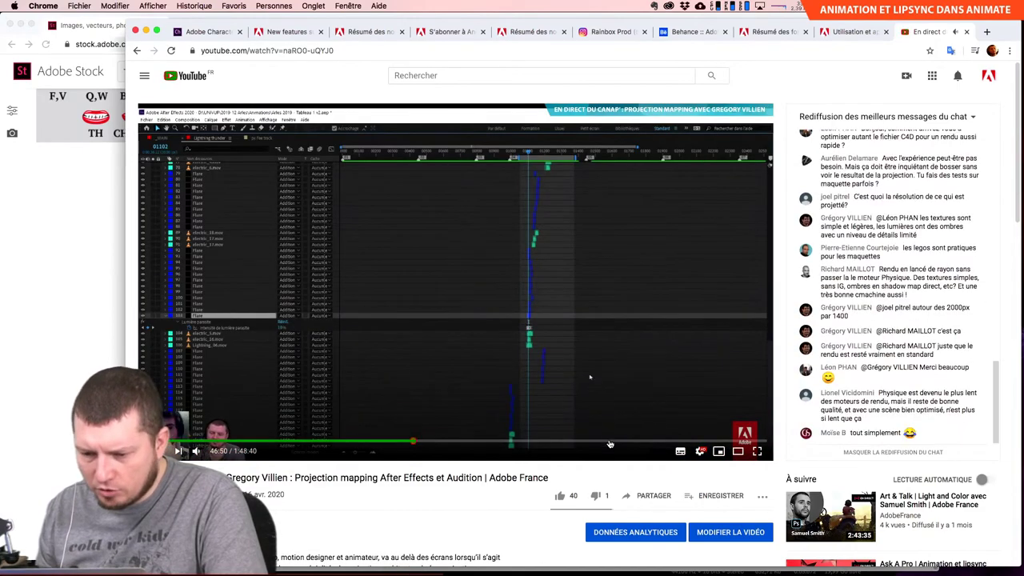
{"action": "left_click", "coordinate": [656, 441]}
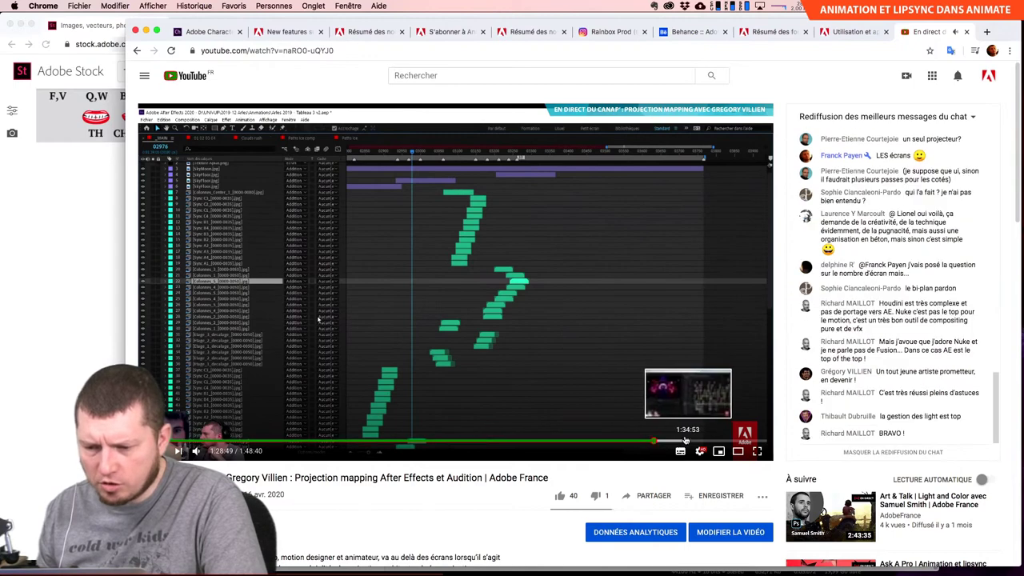
{"action": "left_click", "coordinate": [685, 439]}
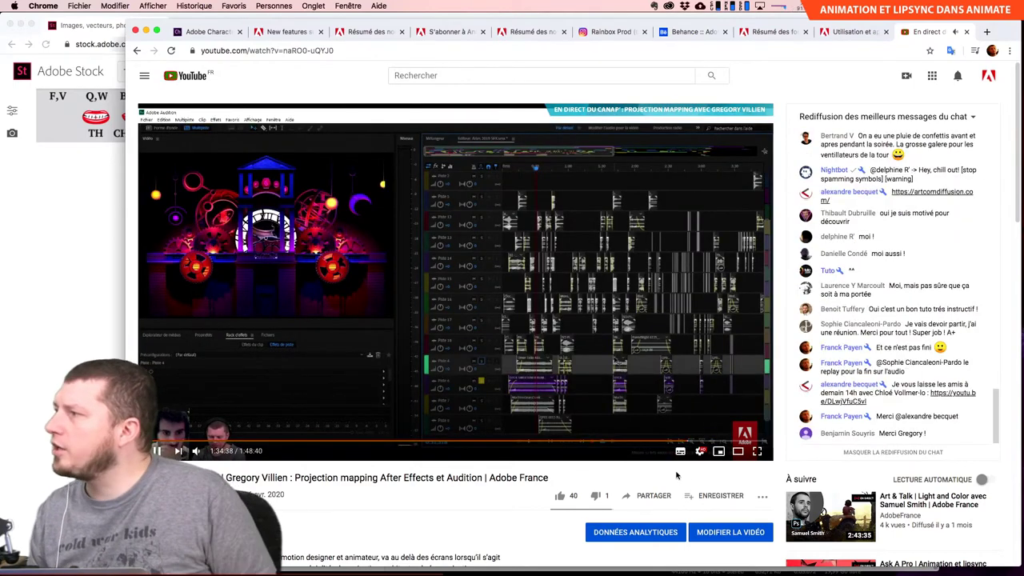
Enlarge the video to theater mode and skim its last part for the Audition session and After Effects timeline.
{"action": "left_click", "coordinate": [739, 453]}
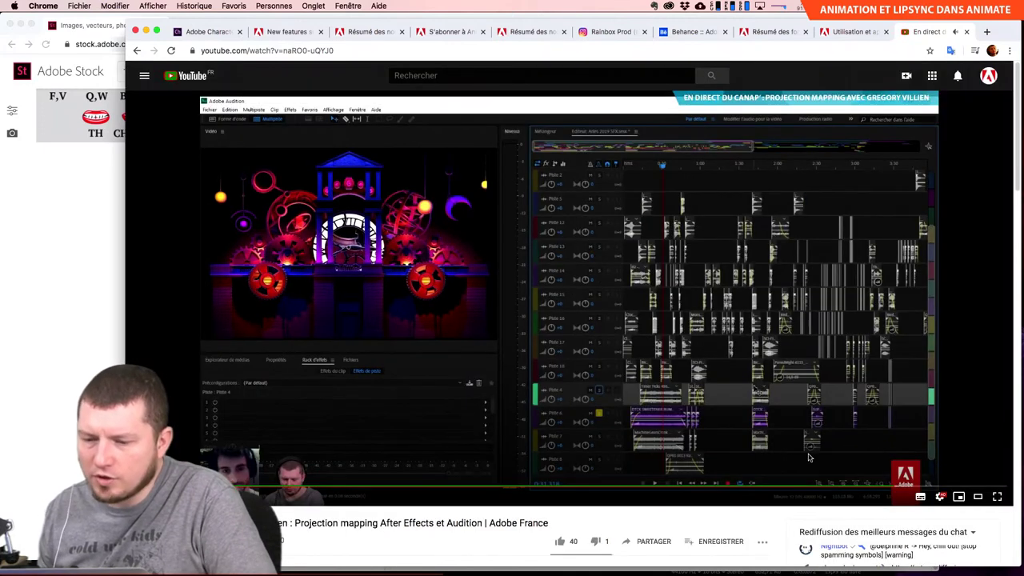
{"action": "left_click", "coordinate": [951, 488]}
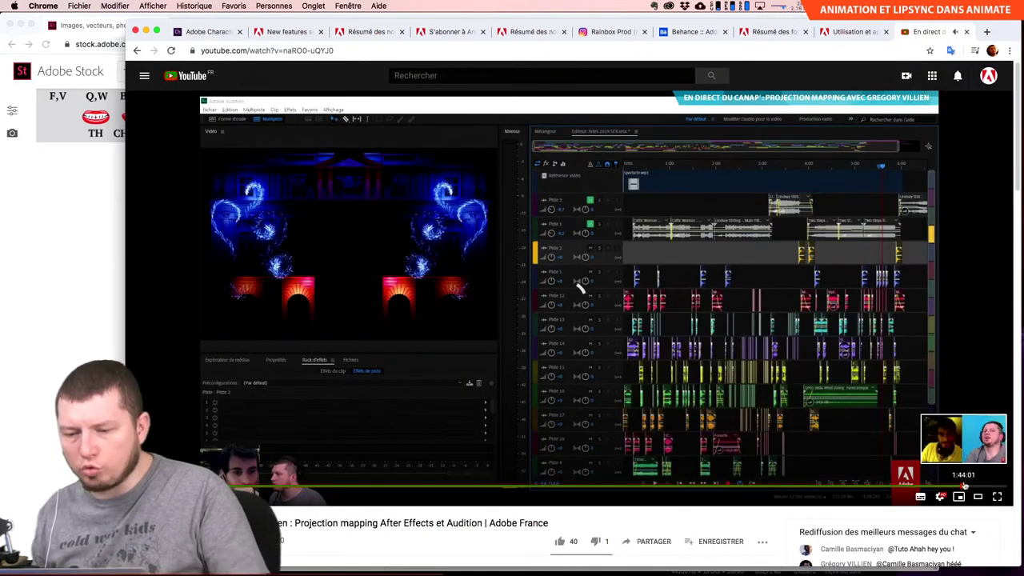
{"action": "left_click", "coordinate": [964, 486]}
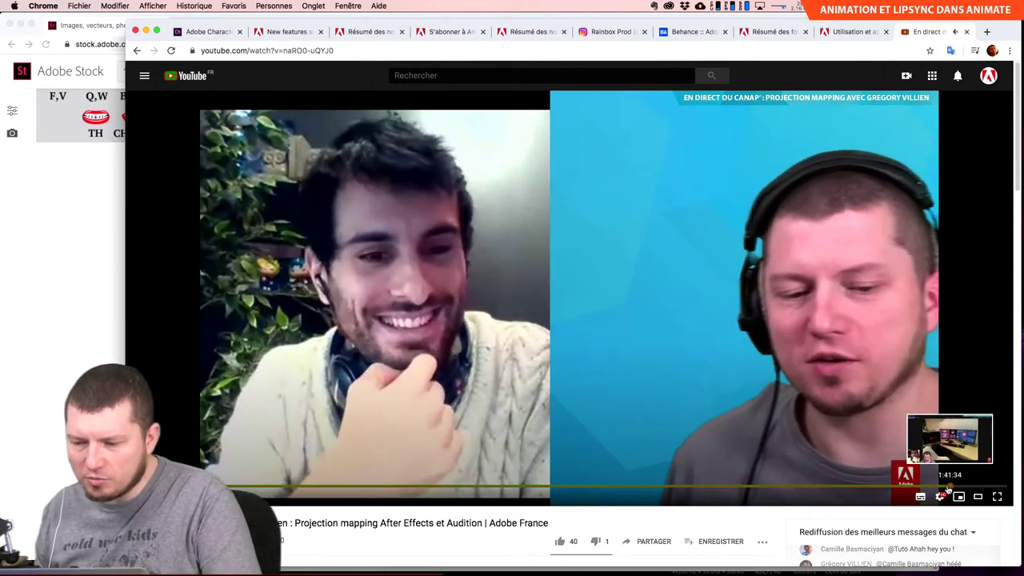
{"action": "left_click", "coordinate": [940, 487]}
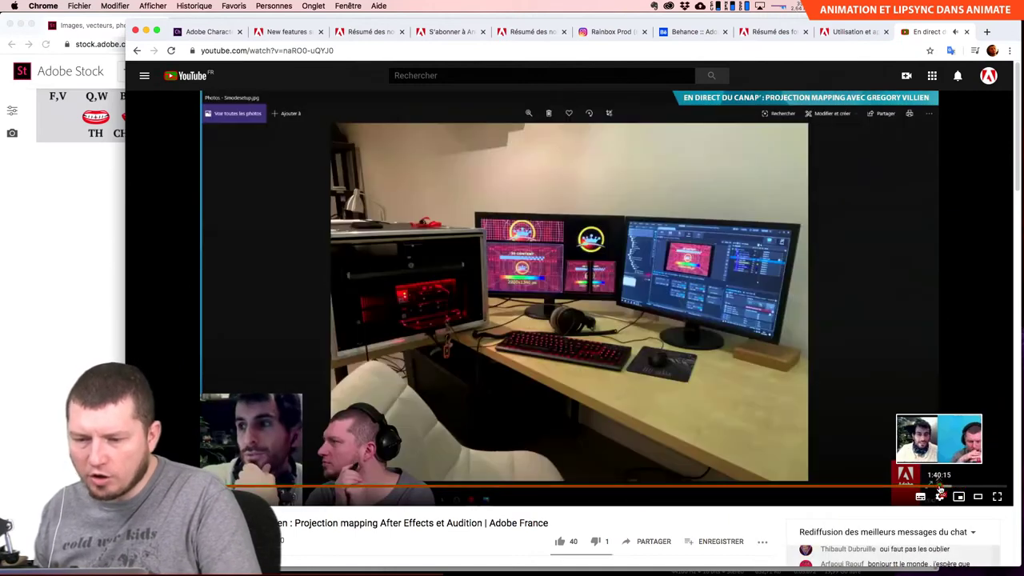
{"action": "left_click", "coordinate": [880, 487]}
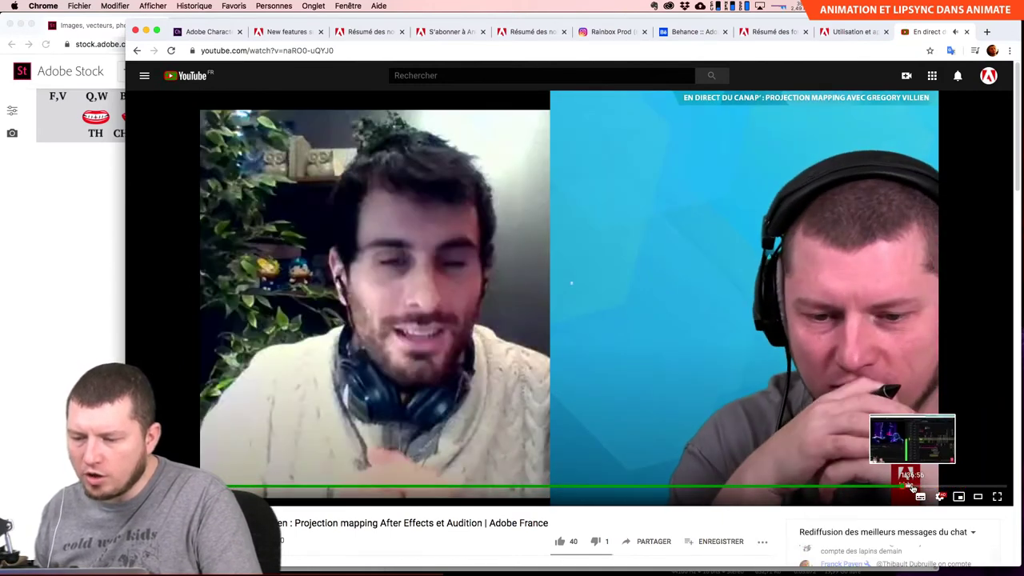
{"action": "left_click", "coordinate": [911, 487]}
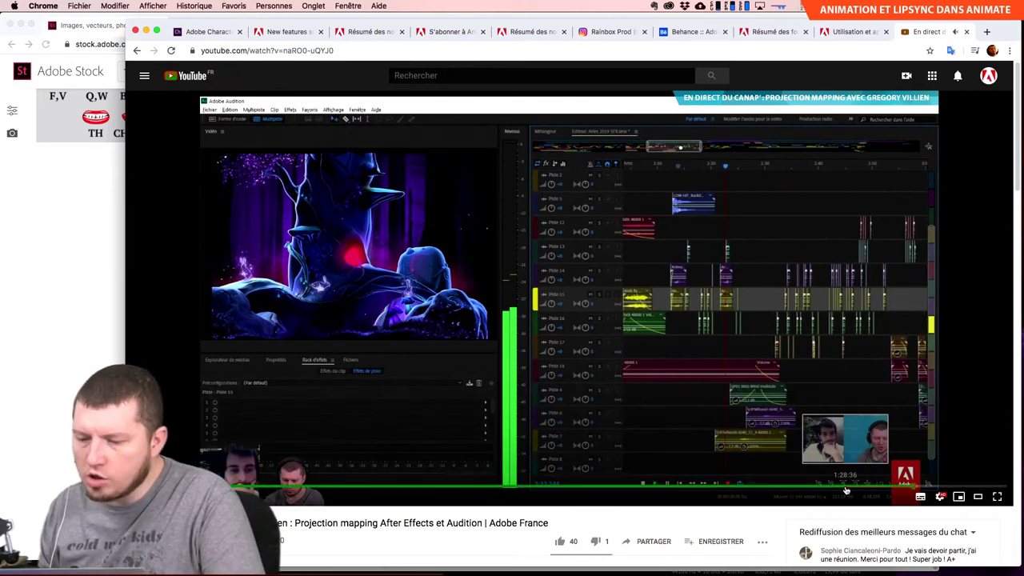
{"action": "left_click", "coordinate": [842, 492]}
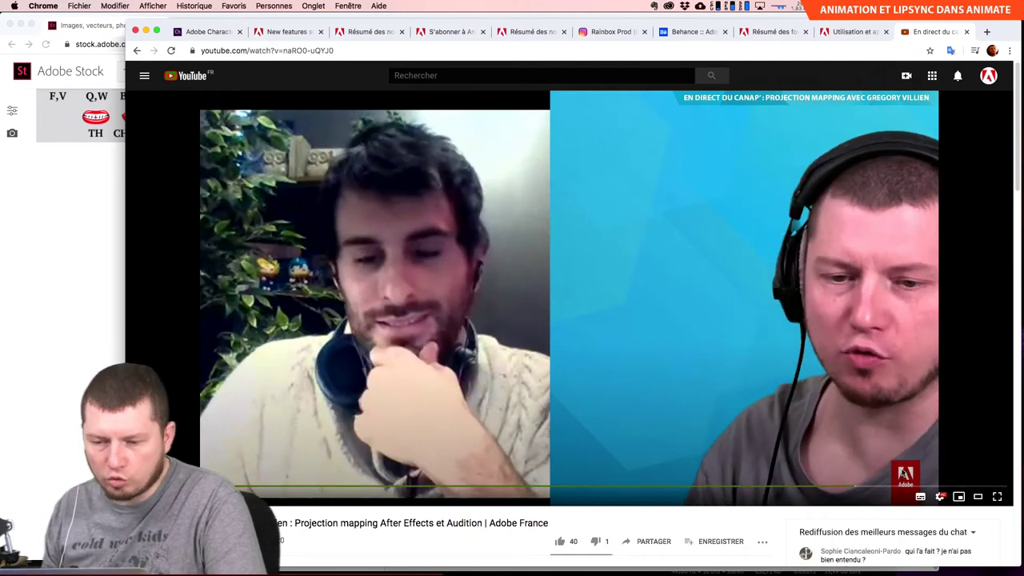
{"action": "left_click", "coordinate": [875, 488]}
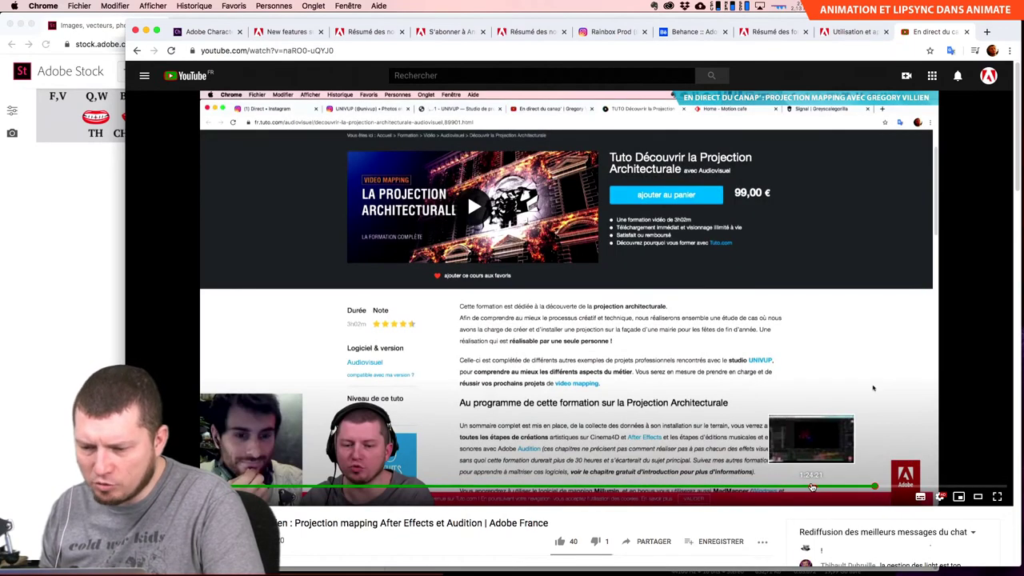
{"action": "left_click", "coordinate": [824, 488]}
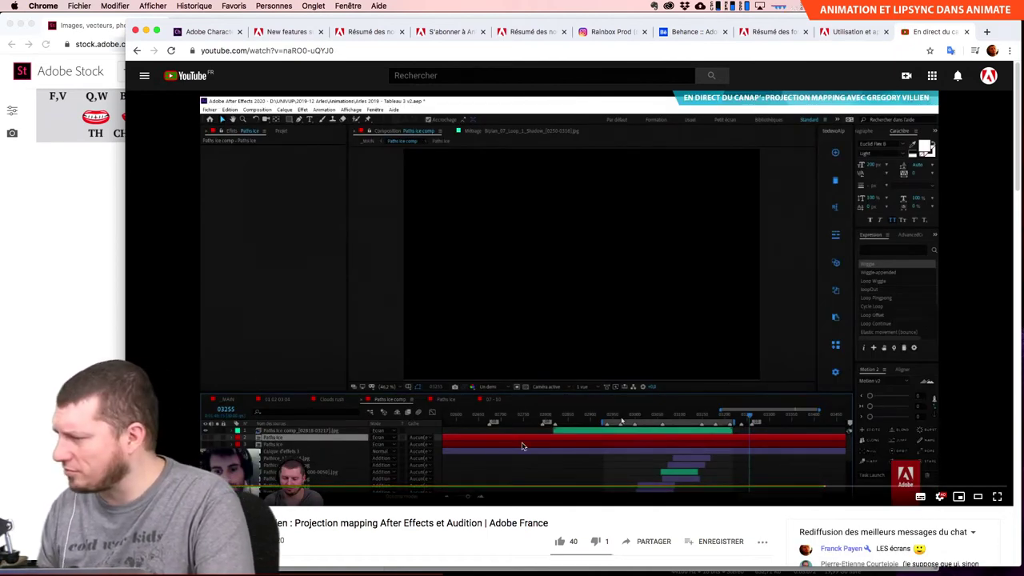
Switch to Adobe Audition and start a new audio file named Voix.
{"action": "key", "text": "super+Tab"}
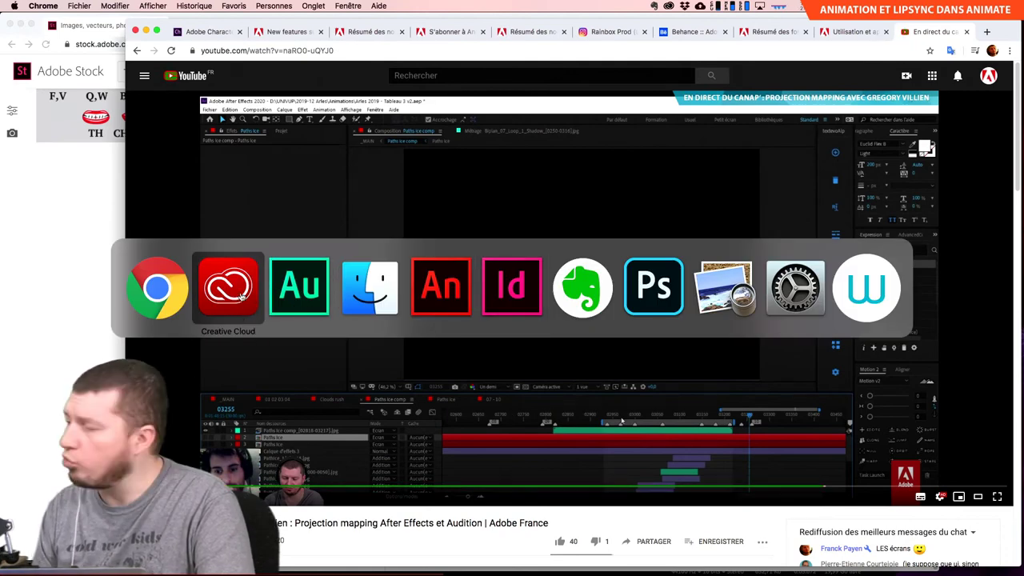
{"action": "left_click", "coordinate": [276, 286]}
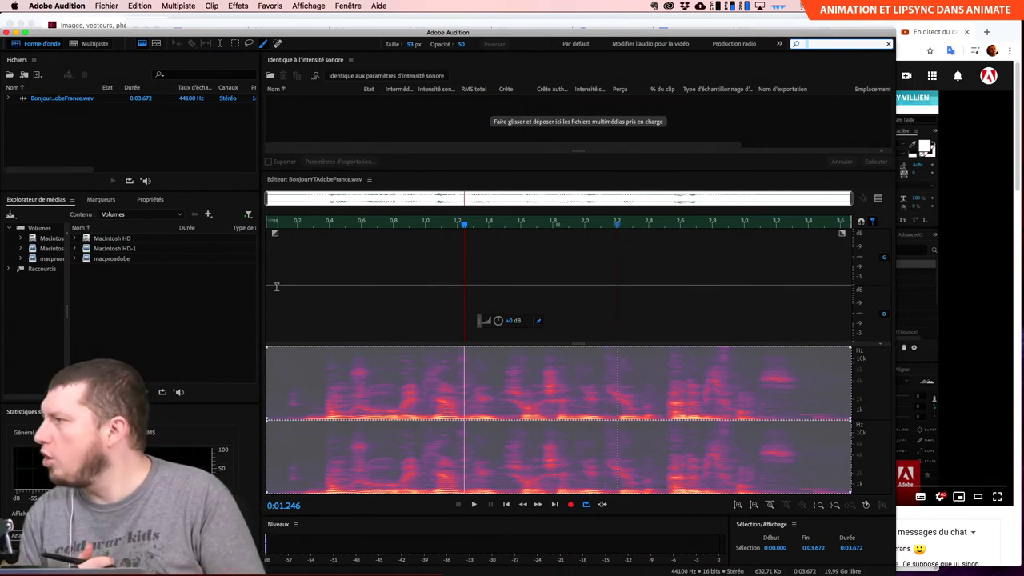
{"action": "left_click", "coordinate": [149, 164]}
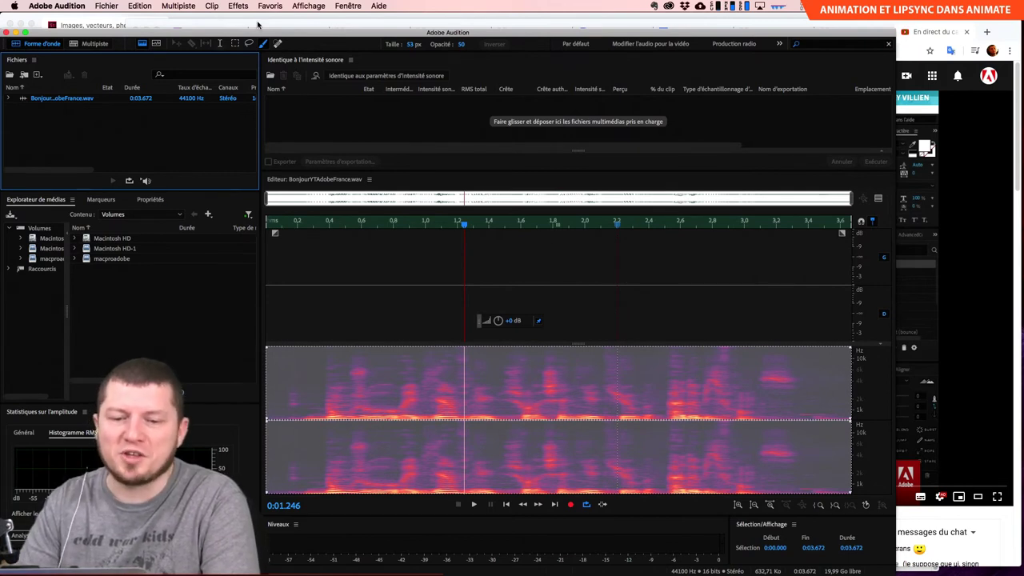
{"action": "left_click", "coordinate": [105, 6]}
{"action": "mouse_move", "coordinate": [112, 18]}
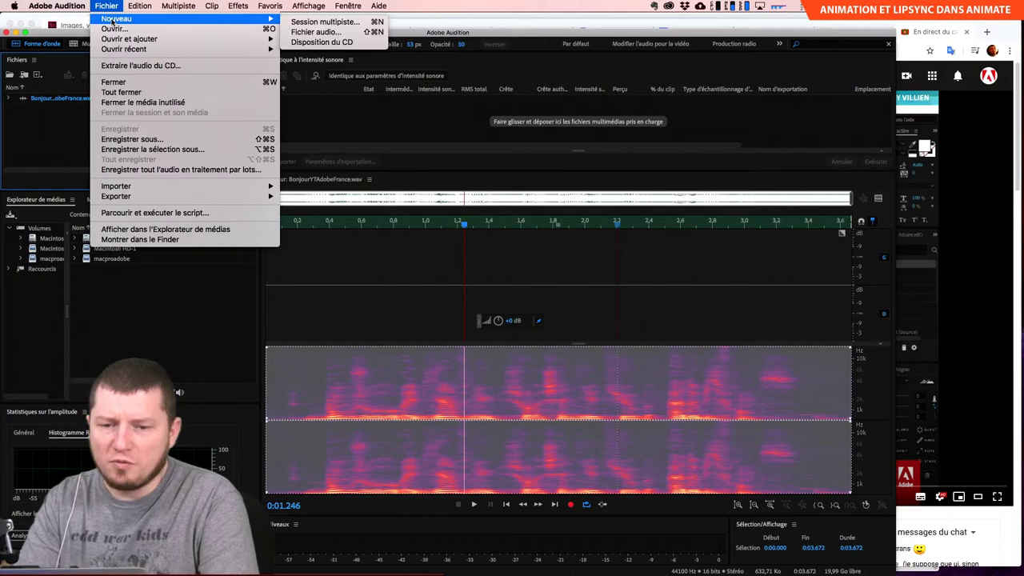
{"action": "left_click", "coordinate": [360, 33]}
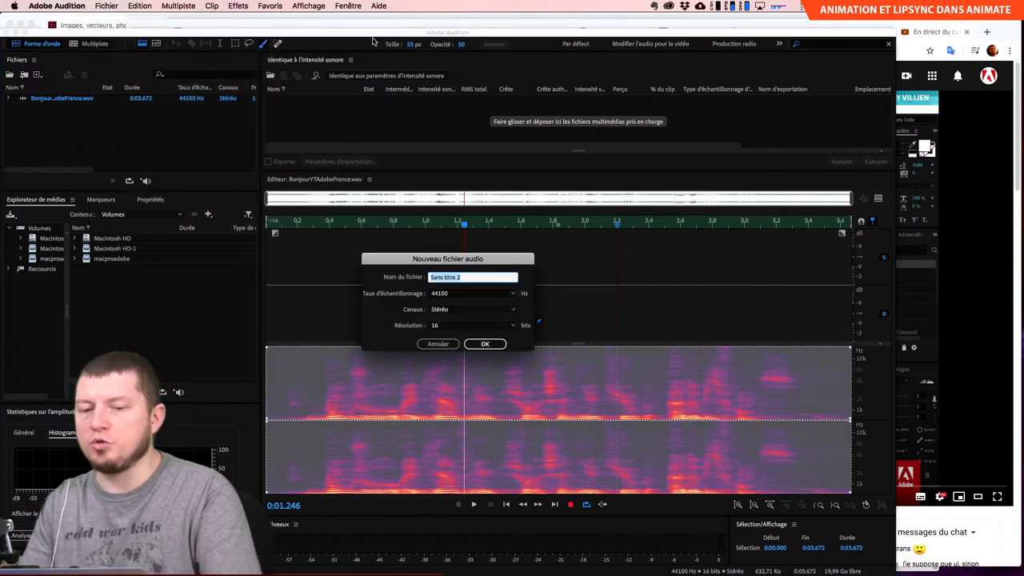
{"action": "type", "text": "Voix"}
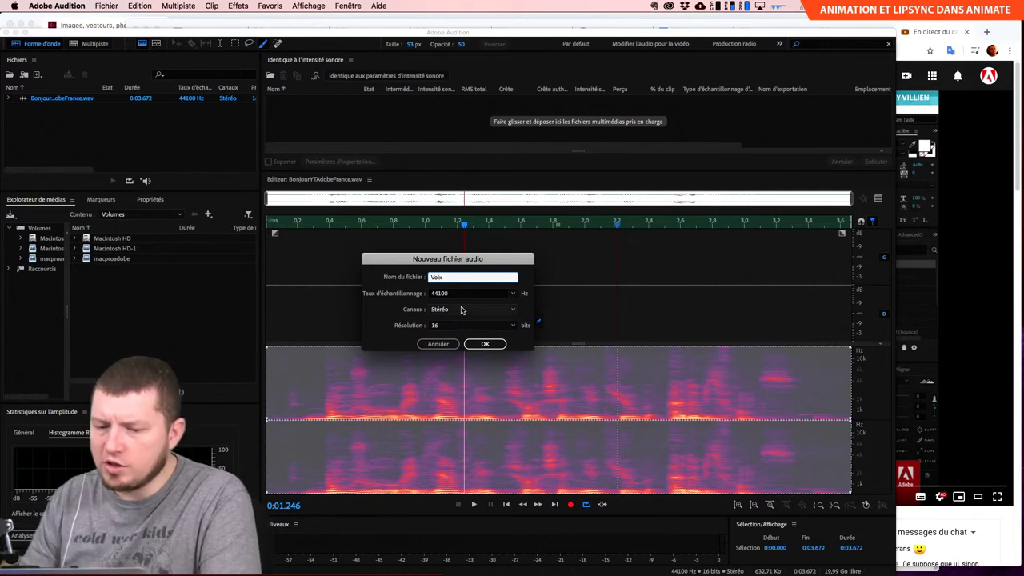
Review the sample rate, channel and bit-resolution options for the new Voix audio file.
{"action": "left_click", "coordinate": [514, 293]}
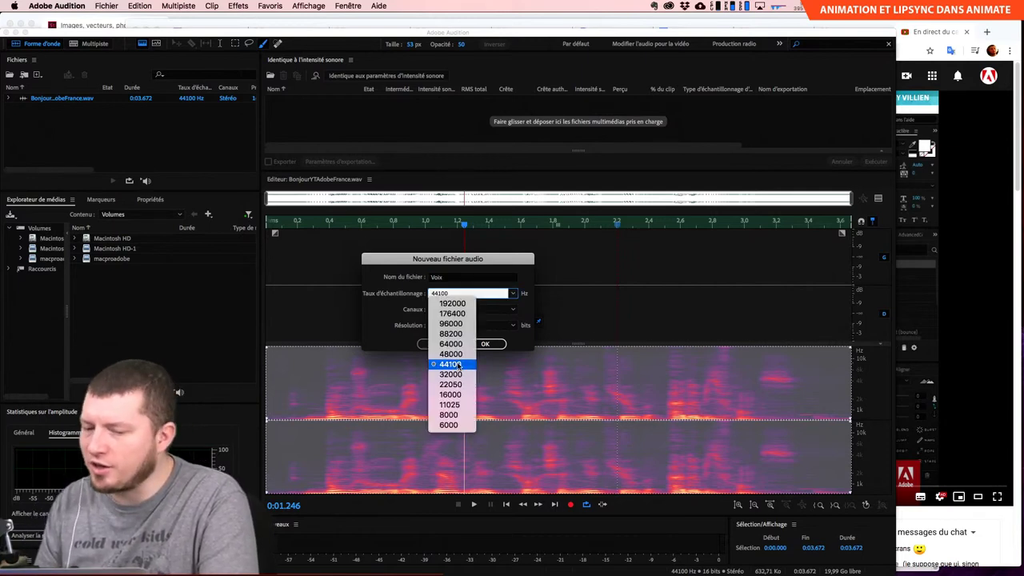
{"action": "left_click", "coordinate": [521, 315]}
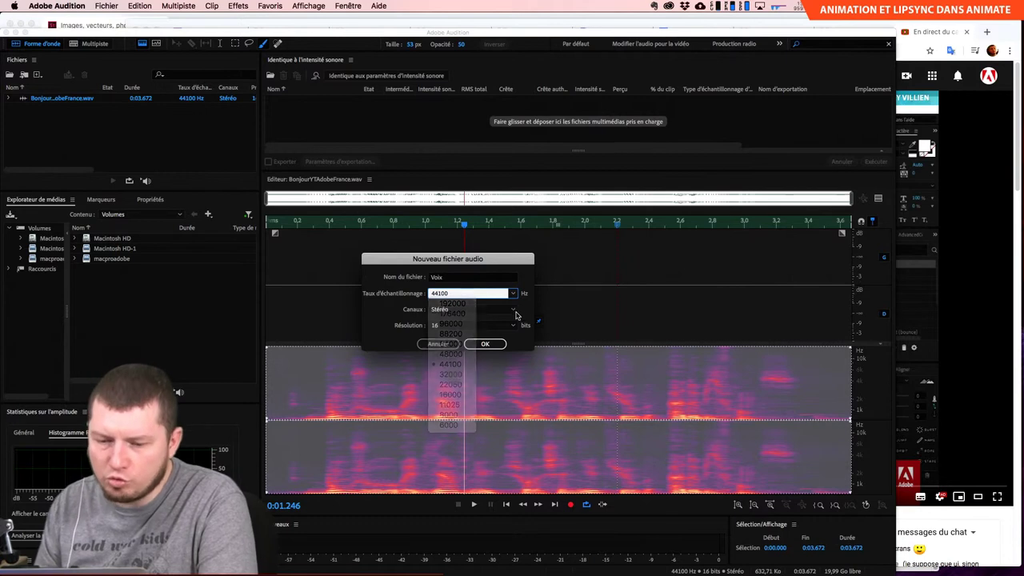
{"action": "left_click", "coordinate": [513, 310]}
{"action": "left_click", "coordinate": [513, 328]}
{"action": "left_click", "coordinate": [513, 328]}
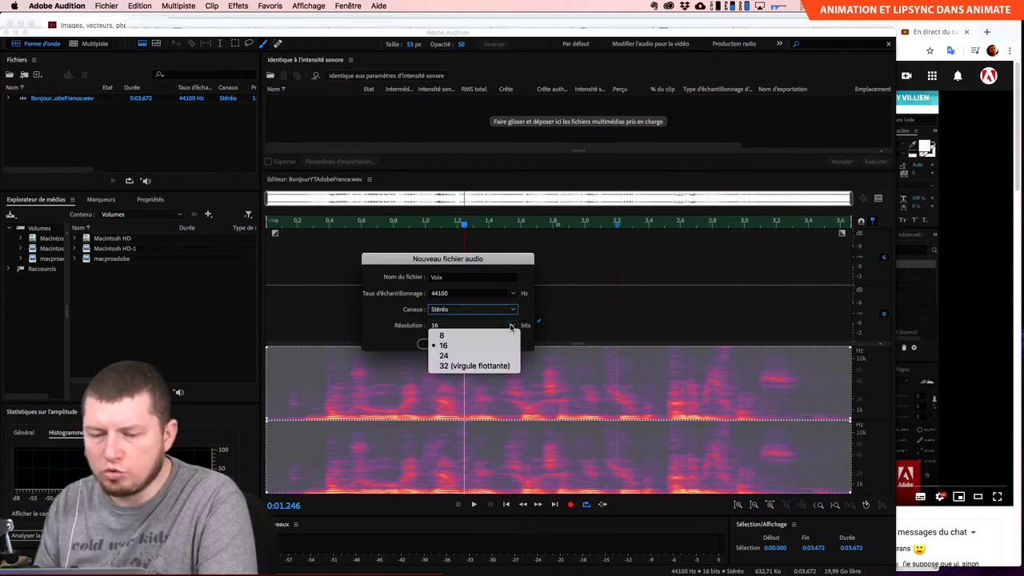
{"action": "left_click", "coordinate": [512, 326]}
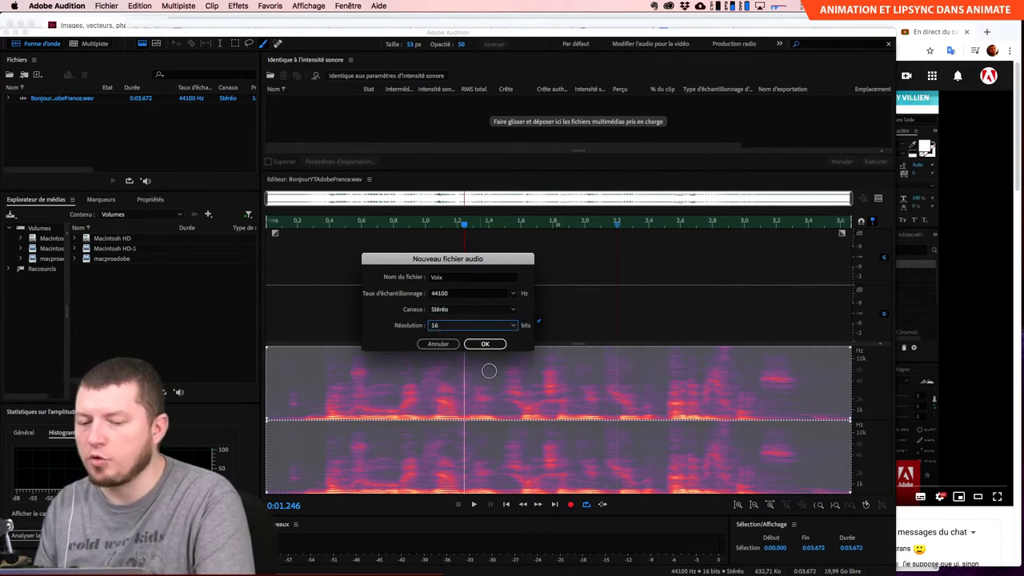
{"action": "left_click", "coordinate": [497, 343]}
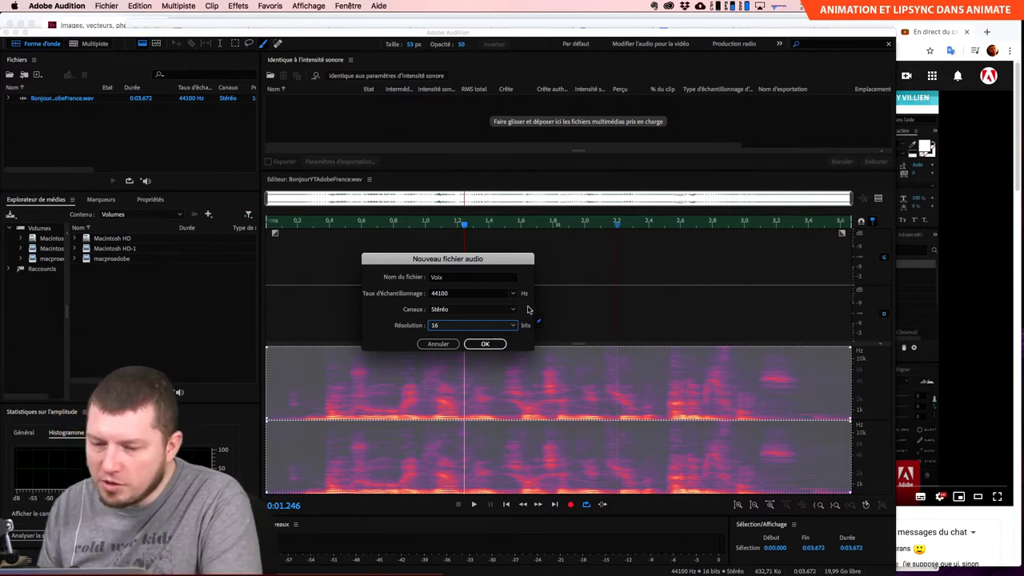
Switch to Adobe Animate and display the document properties of LipSyncAnimate.fla.
{"action": "key", "text": "super+Tab"}
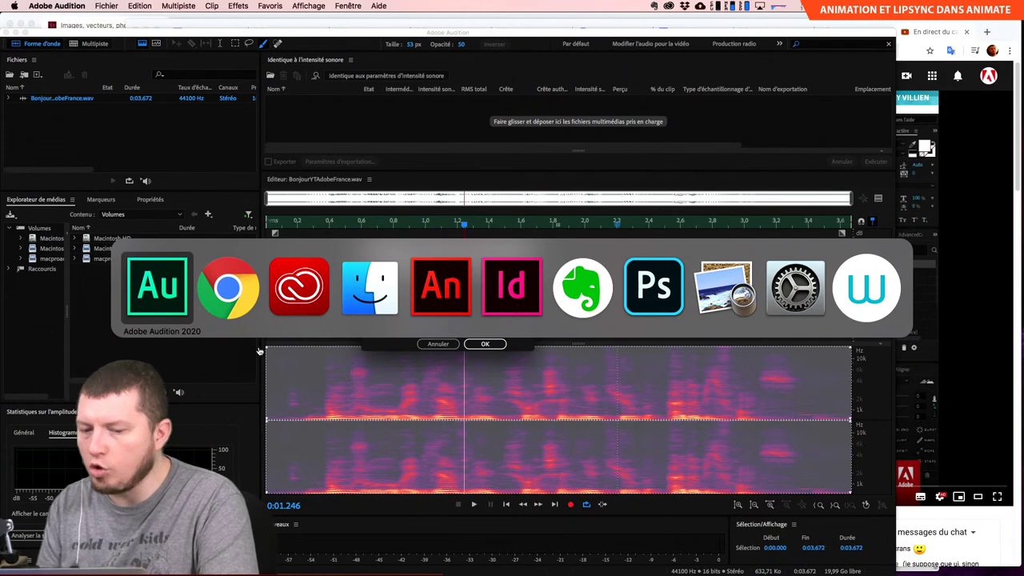
{"action": "left_click", "coordinate": [441, 287]}
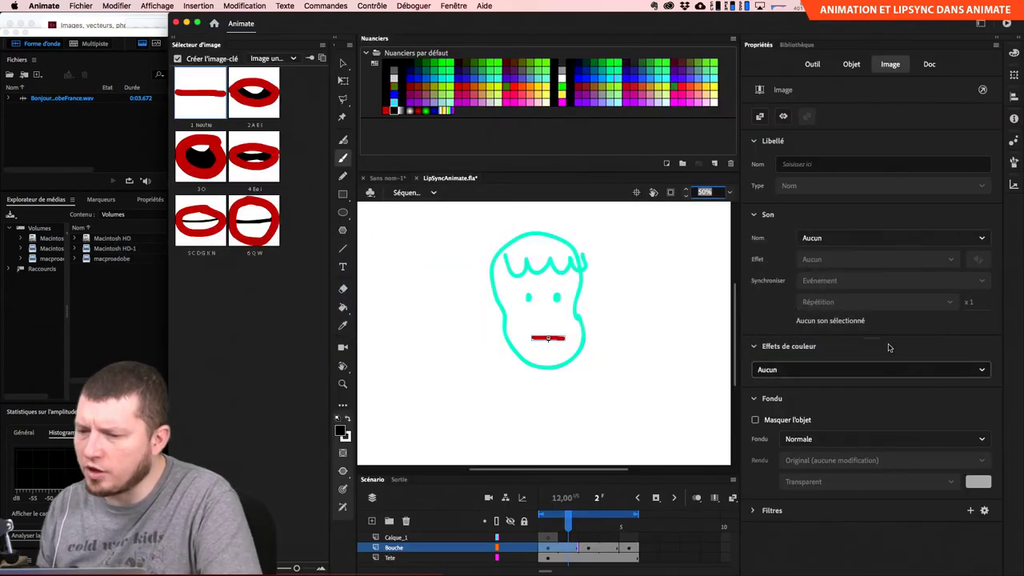
{"action": "left_click", "coordinate": [657, 548]}
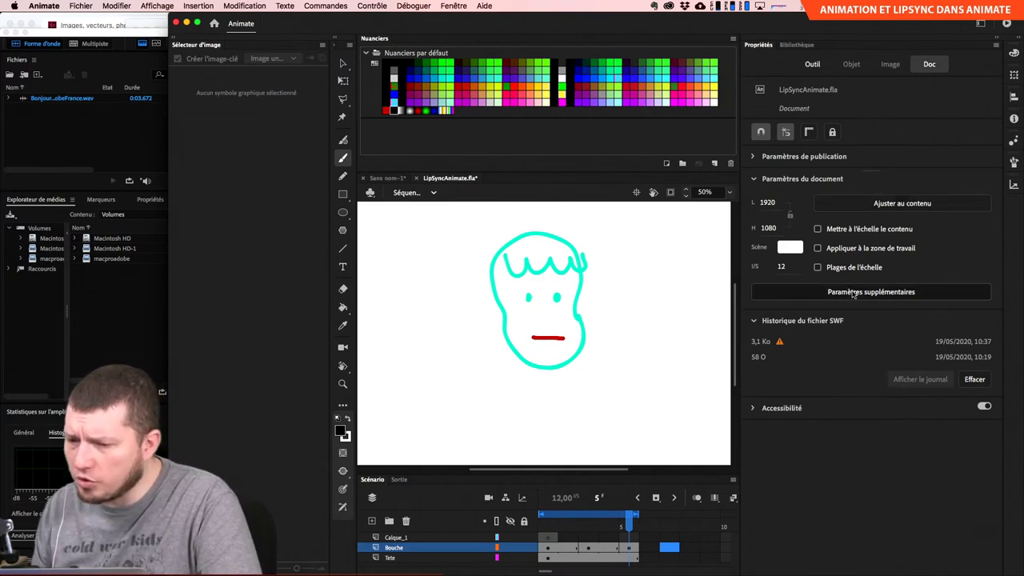
Examine the document's publish profiles and additional publish settings, including audio and output formats, without changing anything.
{"action": "left_click", "coordinate": [790, 156]}
{"action": "left_click", "coordinate": [815, 180]}
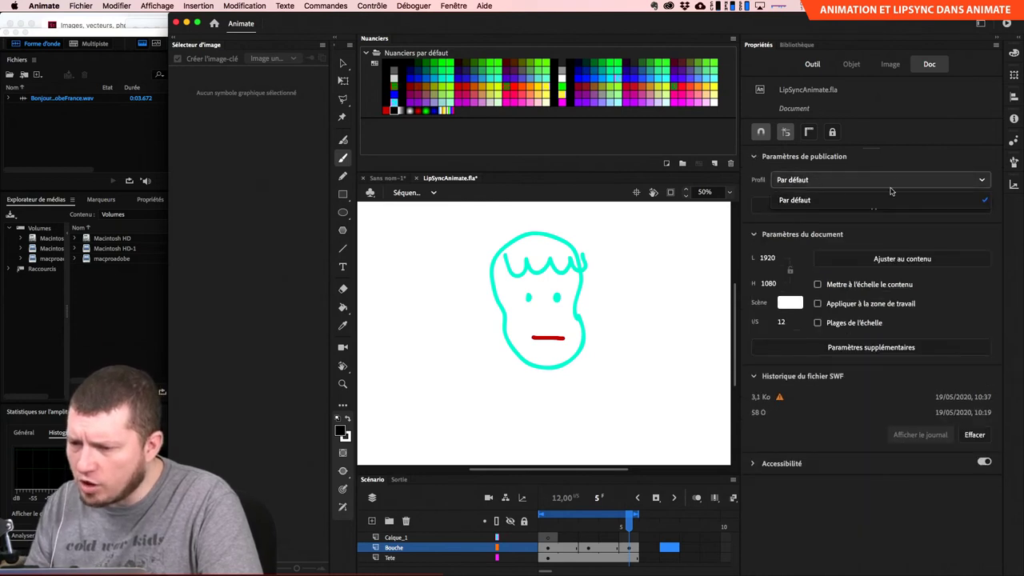
{"action": "left_click", "coordinate": [891, 193]}
{"action": "left_click", "coordinate": [906, 206]}
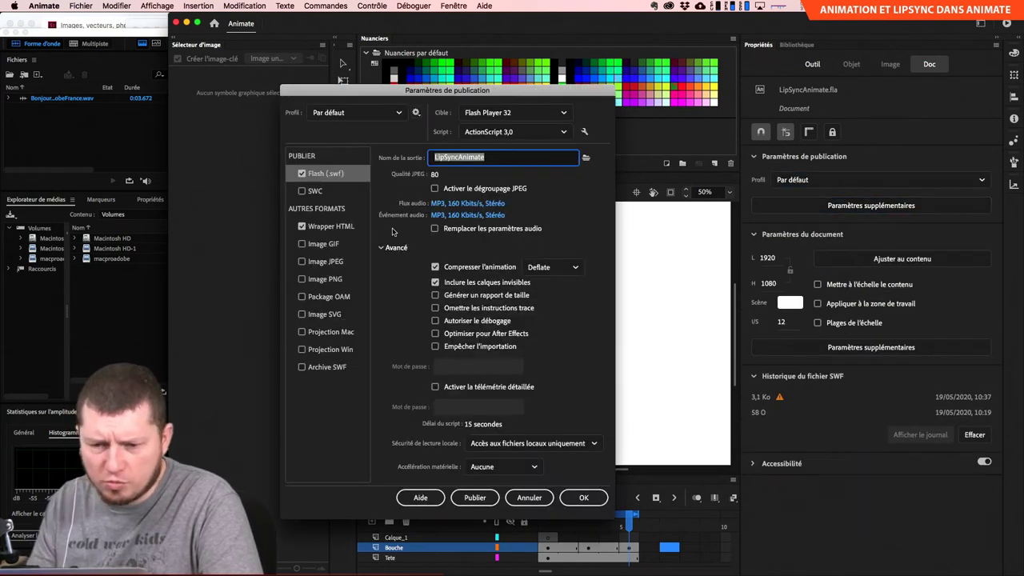
{"action": "type", "text": "c"}
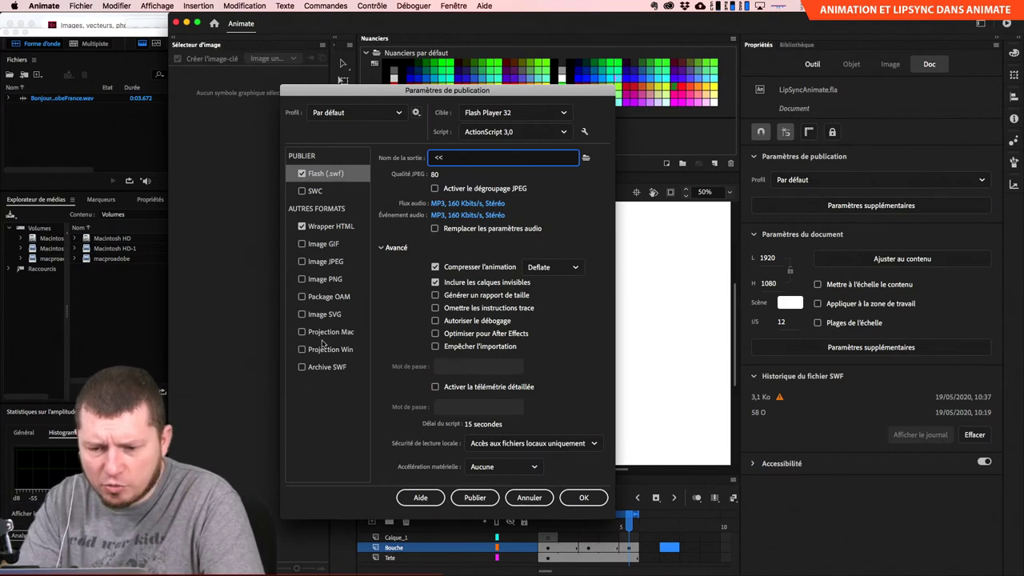
{"action": "key", "text": "Escape"}
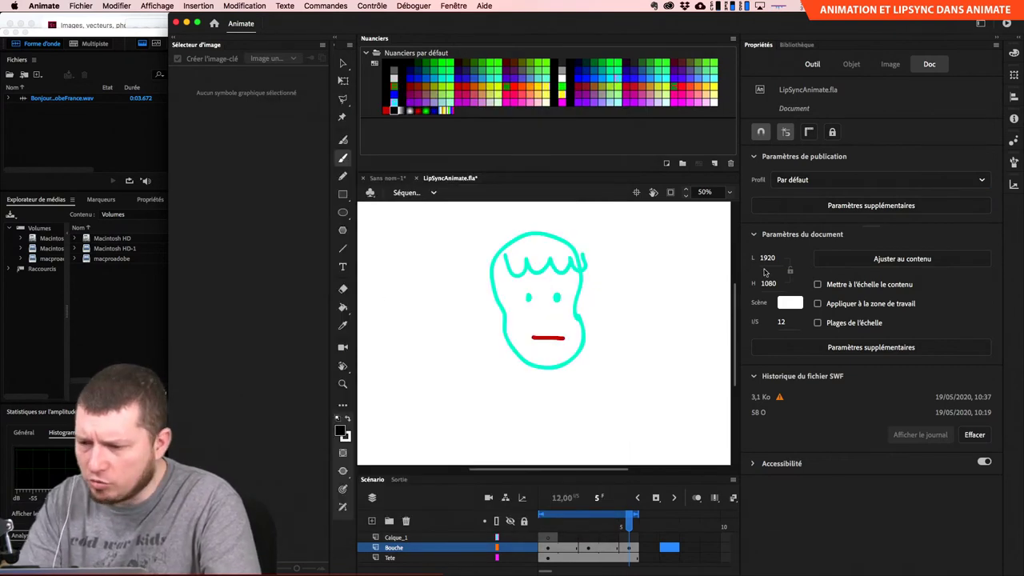
Review the target, script and profile choices in the additional publish settings of LipSyncAnimate.fla, then close them without changes.
{"action": "left_click", "coordinate": [870, 205]}
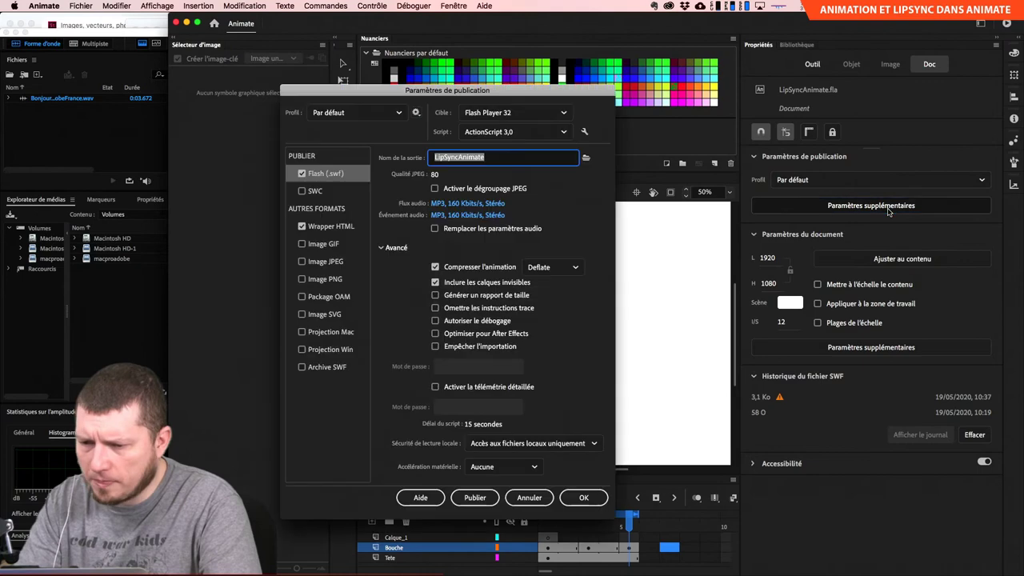
{"action": "left_click", "coordinate": [517, 131]}
{"action": "left_click", "coordinate": [516, 112]}
{"action": "left_click", "coordinate": [516, 112]}
{"action": "left_click", "coordinate": [398, 113]}
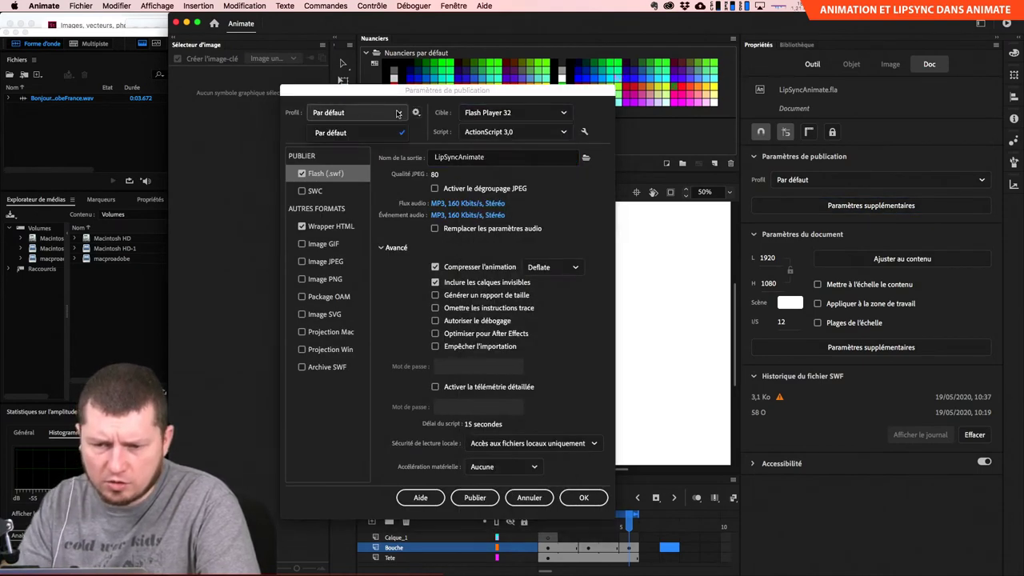
{"action": "left_click", "coordinate": [398, 113]}
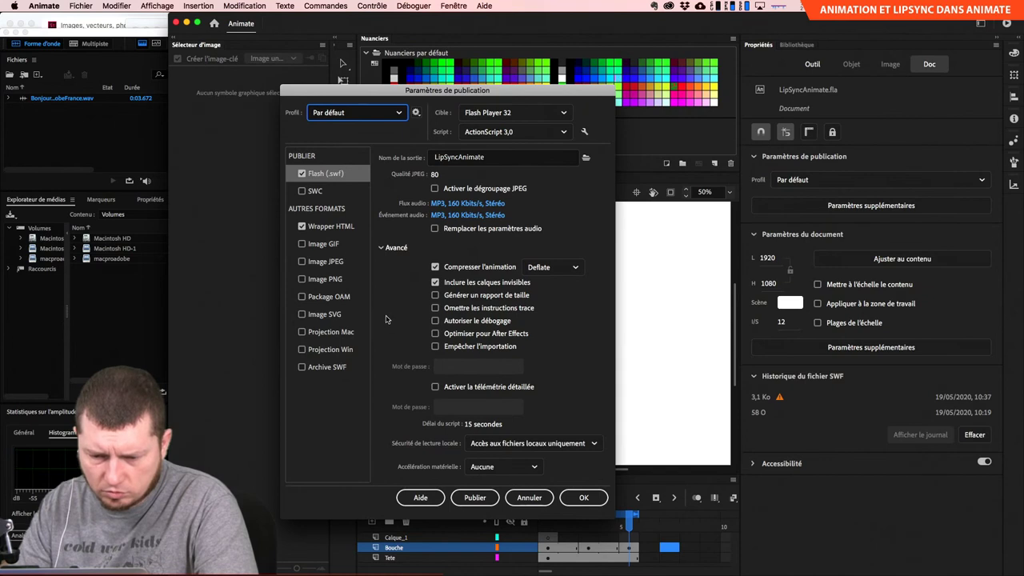
{"action": "key", "text": "Escape"}
Check which file formats the animation export offers, and cancel without exporting.
{"action": "left_click", "coordinate": [81, 5]}
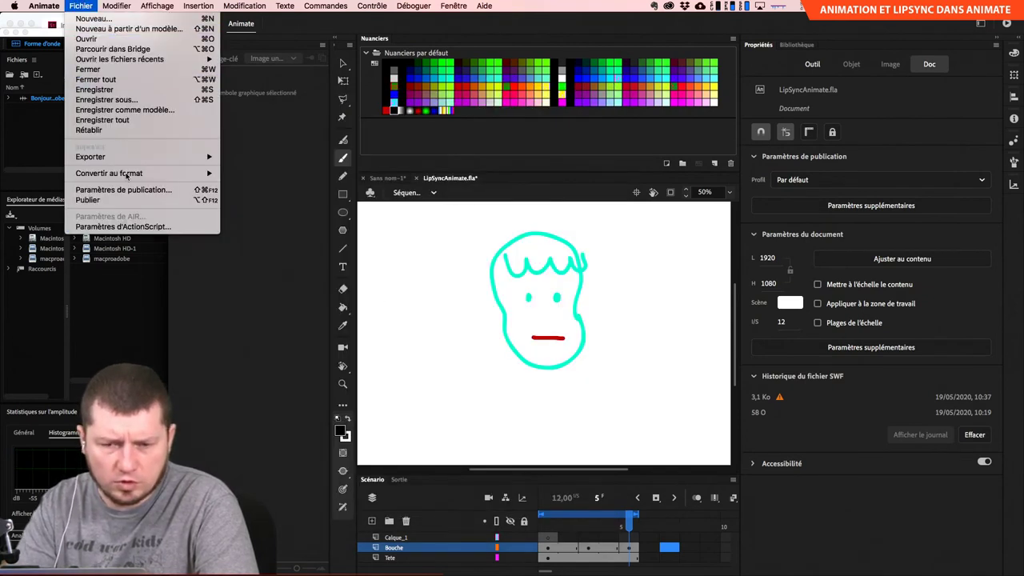
{"action": "mouse_move", "coordinate": [120, 162]}
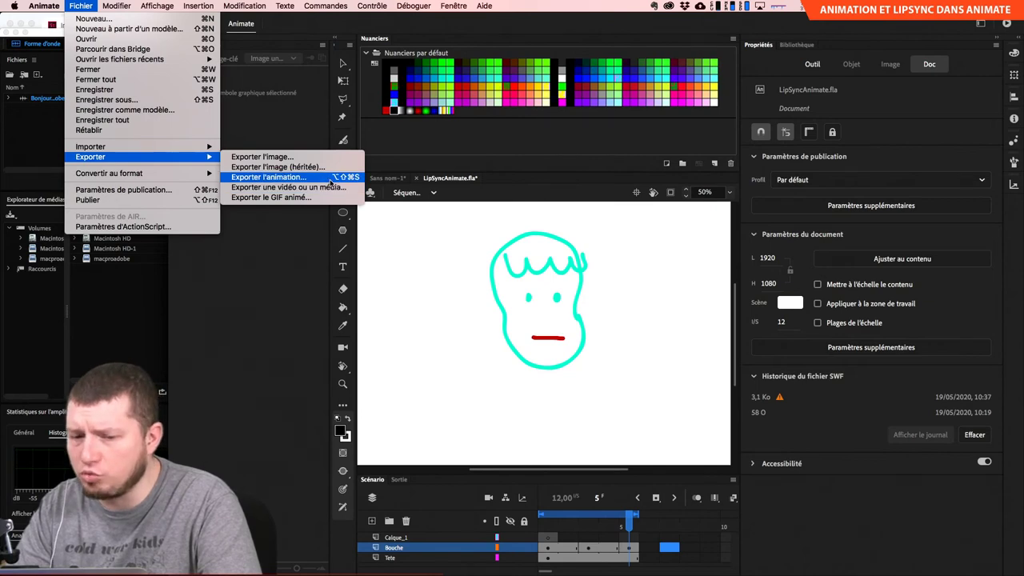
{"action": "left_click", "coordinate": [342, 181]}
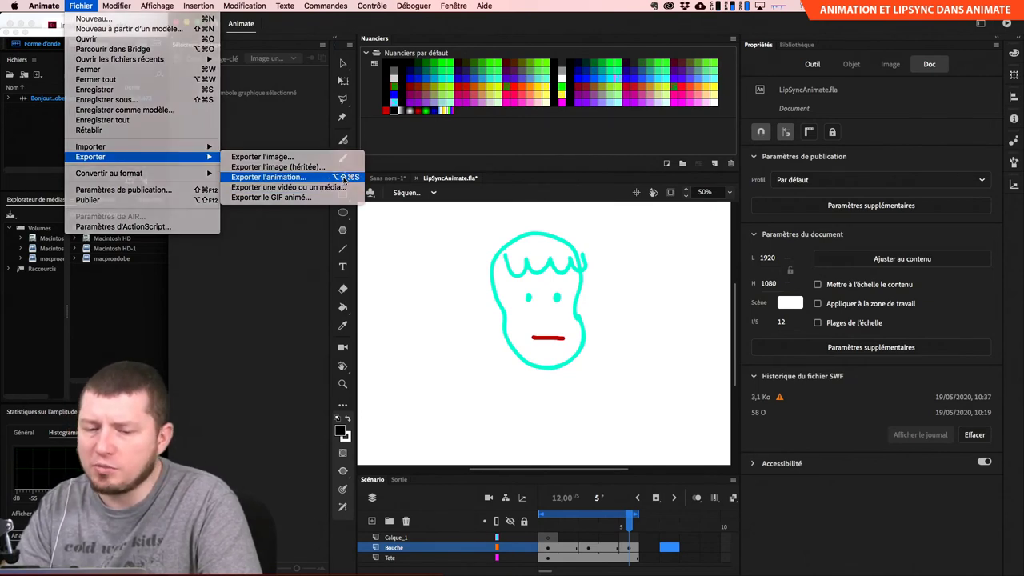
{"action": "left_click", "coordinate": [548, 311]}
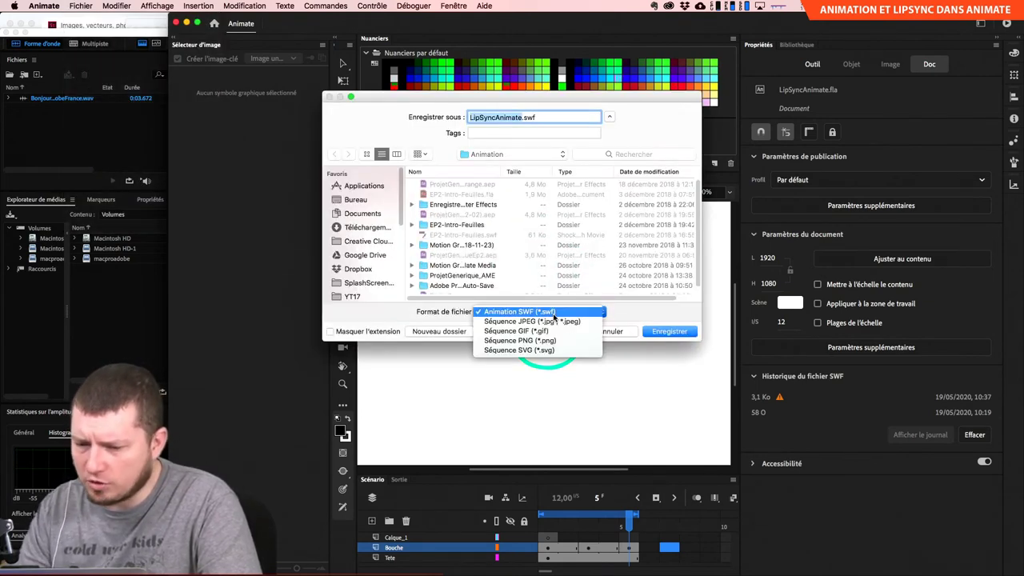
{"action": "key", "text": "Escape"}
{"action": "key", "text": "Escape"}
Set up a video/media export of the whole animation with the H.264 format and the YouTube 1080p Full HD preset.
{"action": "left_click", "coordinate": [44, 6]}
{"action": "mouse_move", "coordinate": [81, 5]}
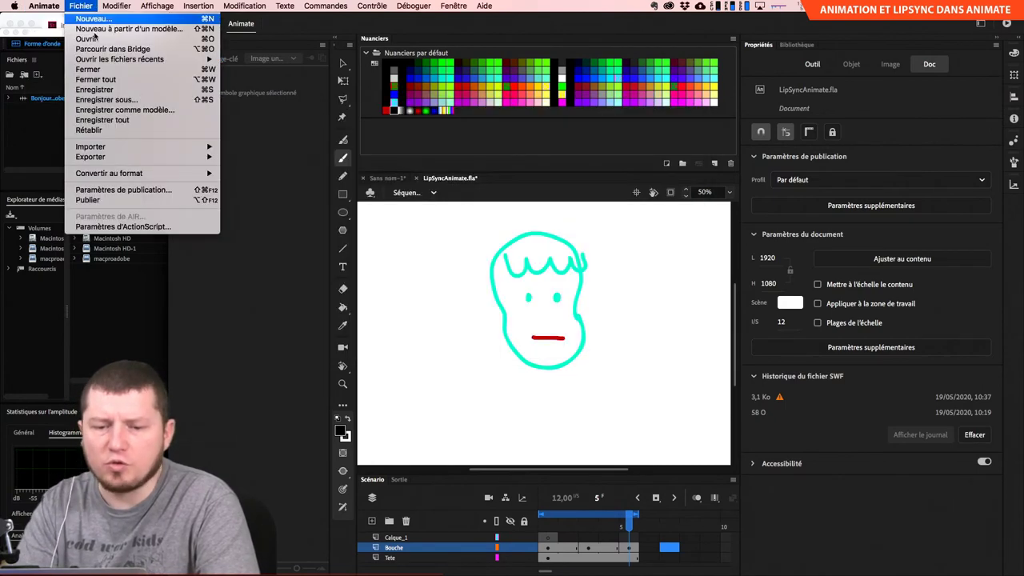
{"action": "mouse_move", "coordinate": [133, 157]}
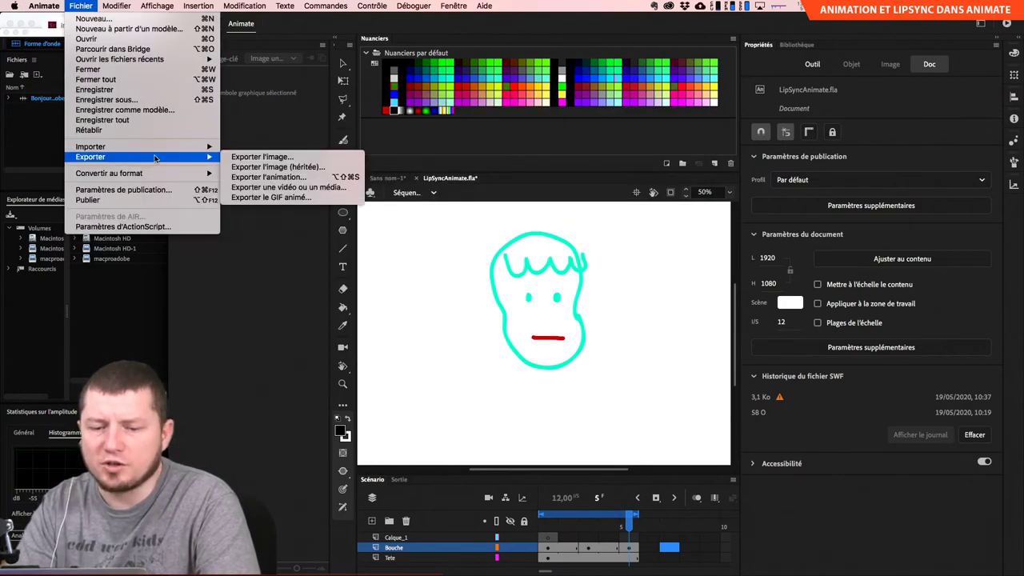
{"action": "left_click", "coordinate": [313, 190]}
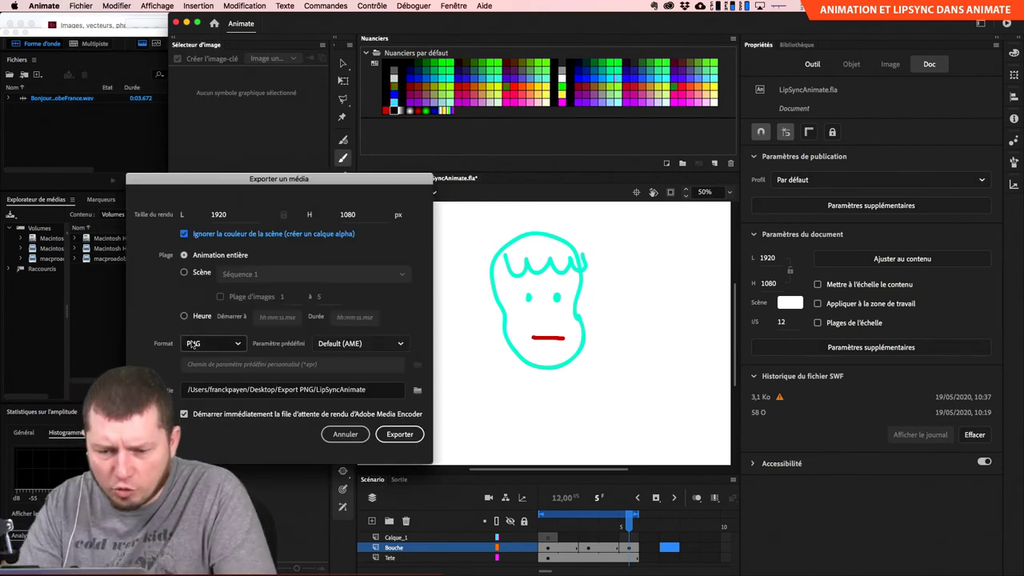
{"action": "left_click", "coordinate": [215, 344]}
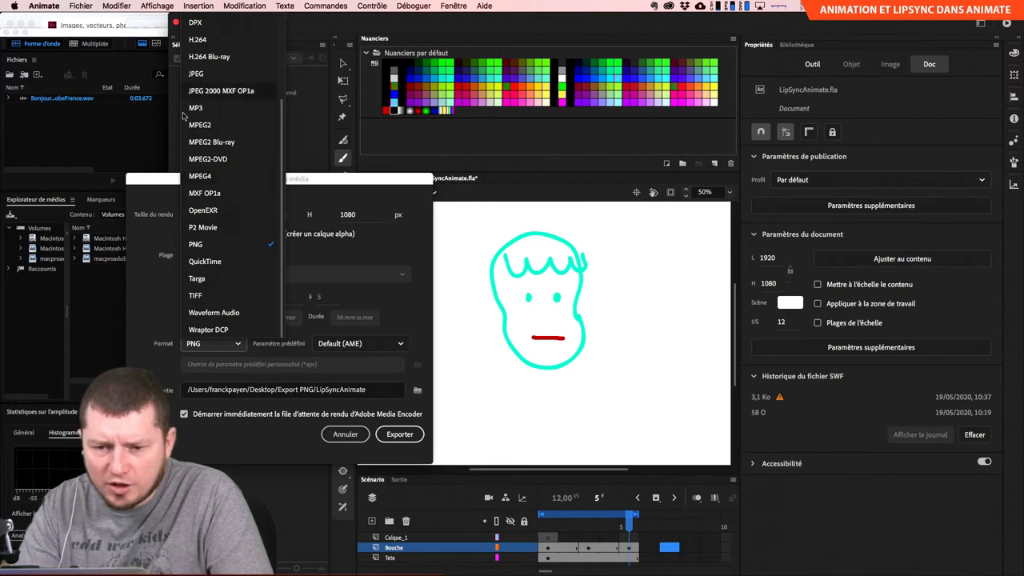
{"action": "left_click", "coordinate": [335, 344]}
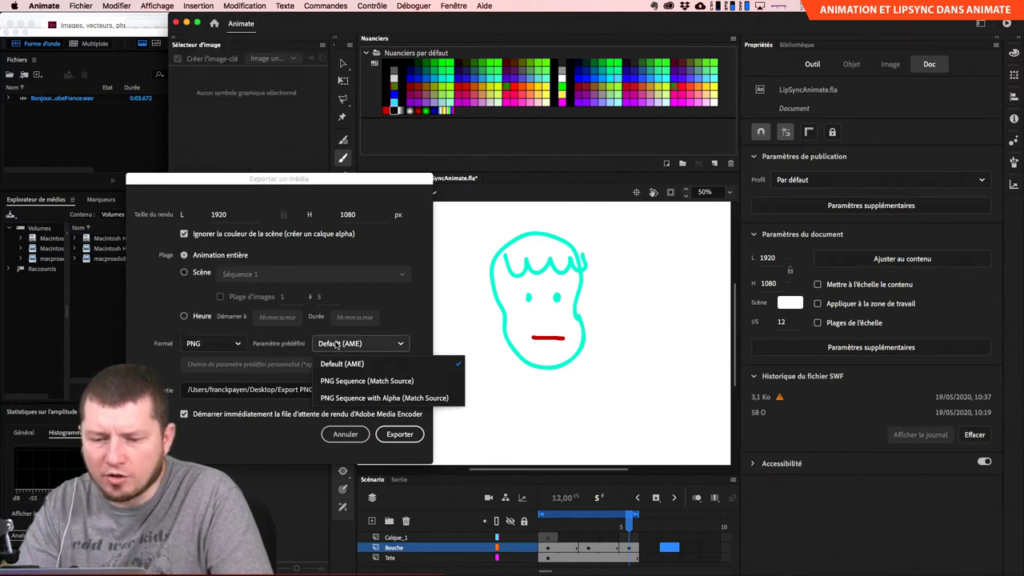
{"action": "left_click", "coordinate": [230, 344]}
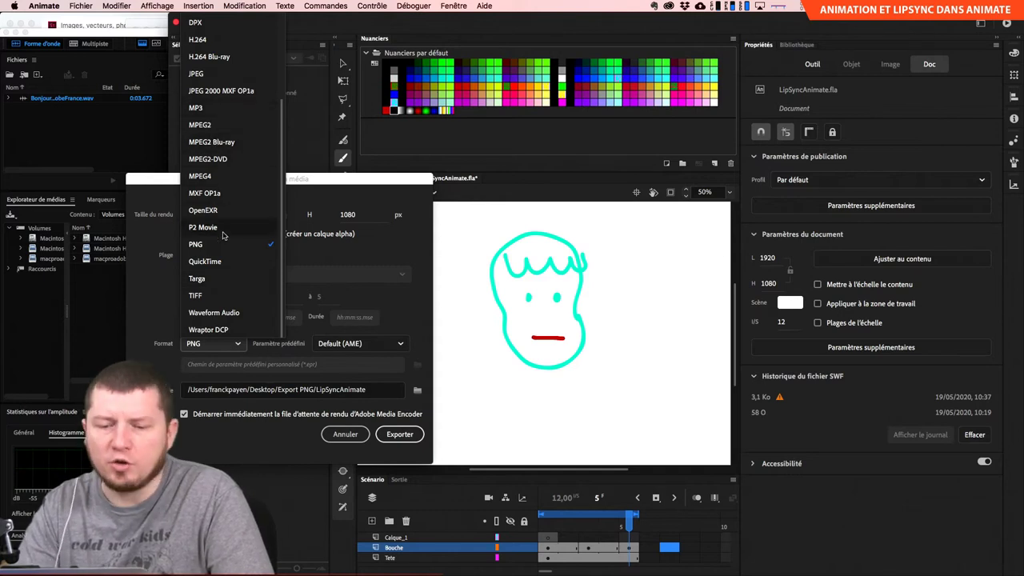
{"action": "left_click", "coordinate": [223, 42]}
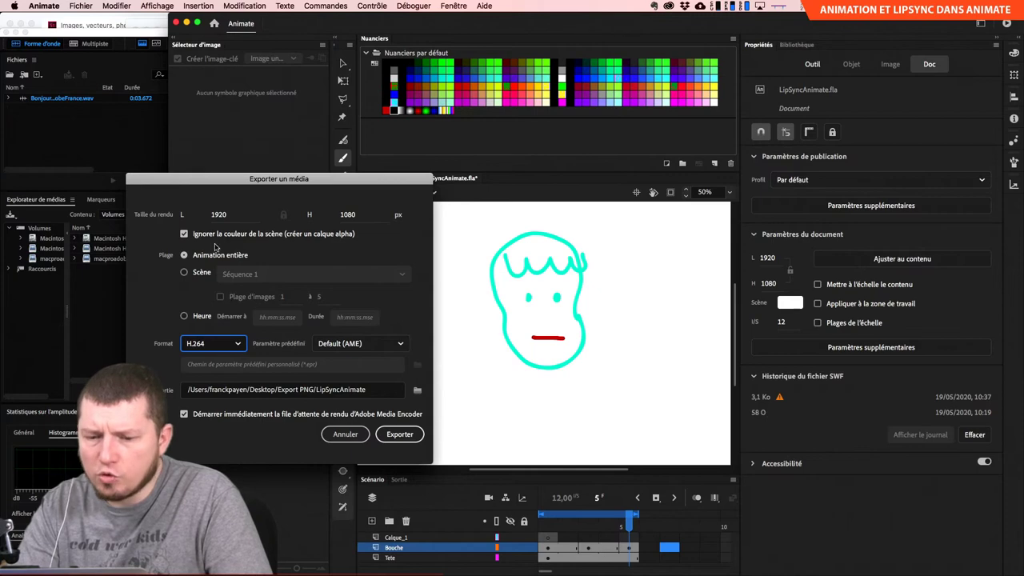
{"action": "left_click", "coordinate": [360, 344]}
{"action": "scroll", "coordinate": [384, 256], "scroll_direction": "down", "scroll_amount": 5}
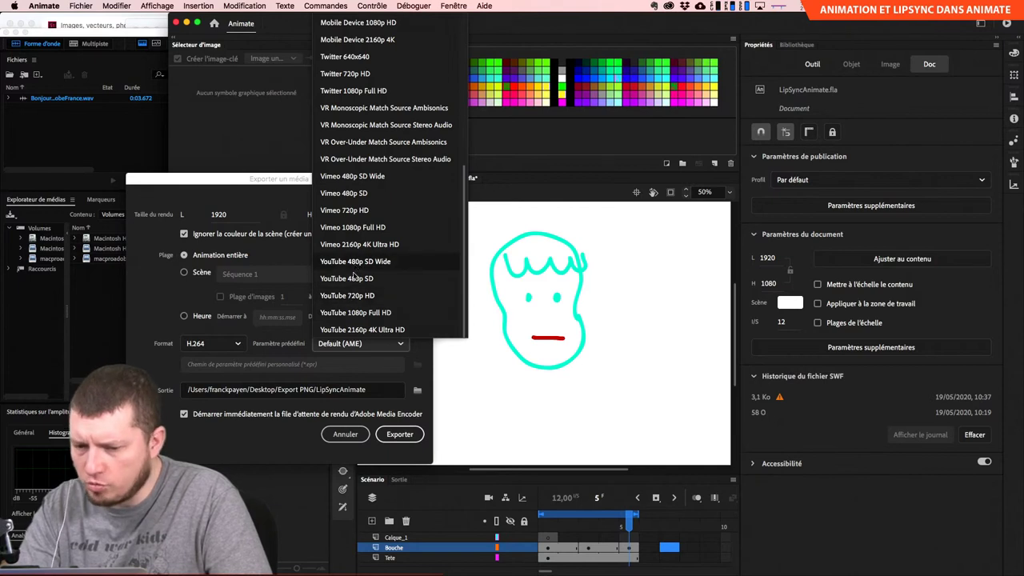
{"action": "left_click", "coordinate": [334, 313]}
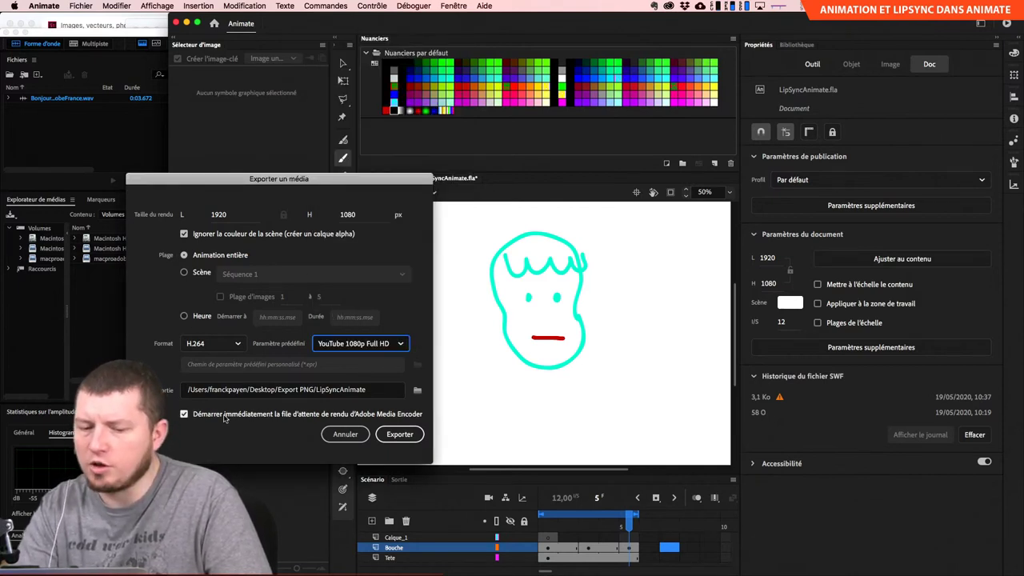
Set the output to LipSyncAnimate on the Desktop and export it through the Adobe Media Encoder queue.
{"action": "left_click", "coordinate": [417, 389]}
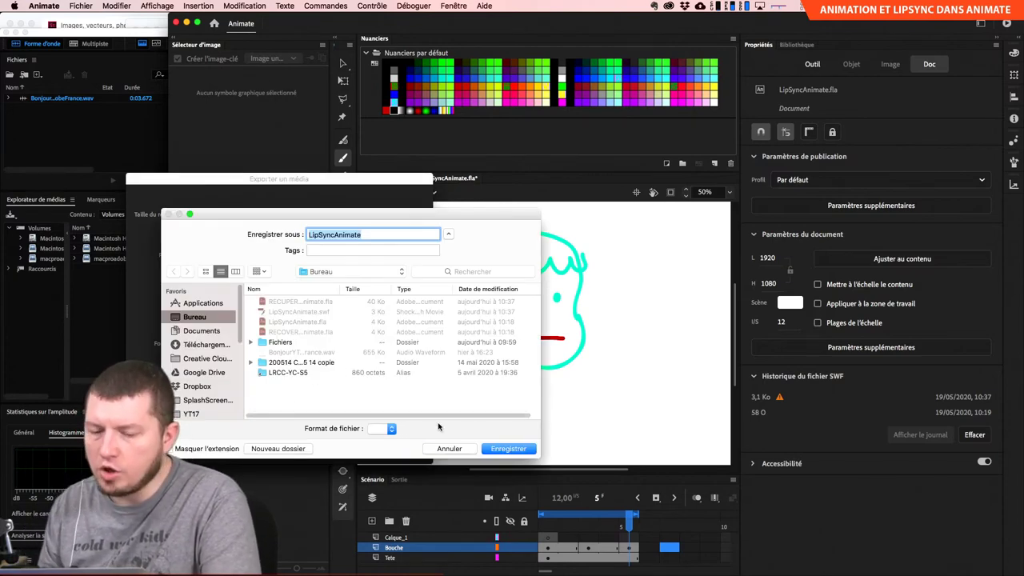
{"action": "left_click", "coordinate": [504, 449]}
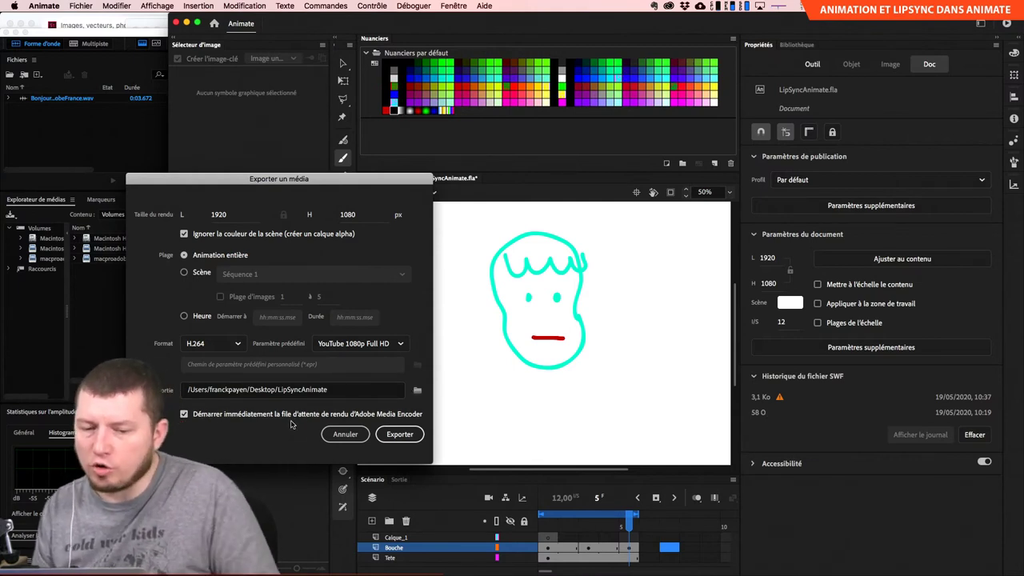
{"action": "left_click", "coordinate": [400, 434]}
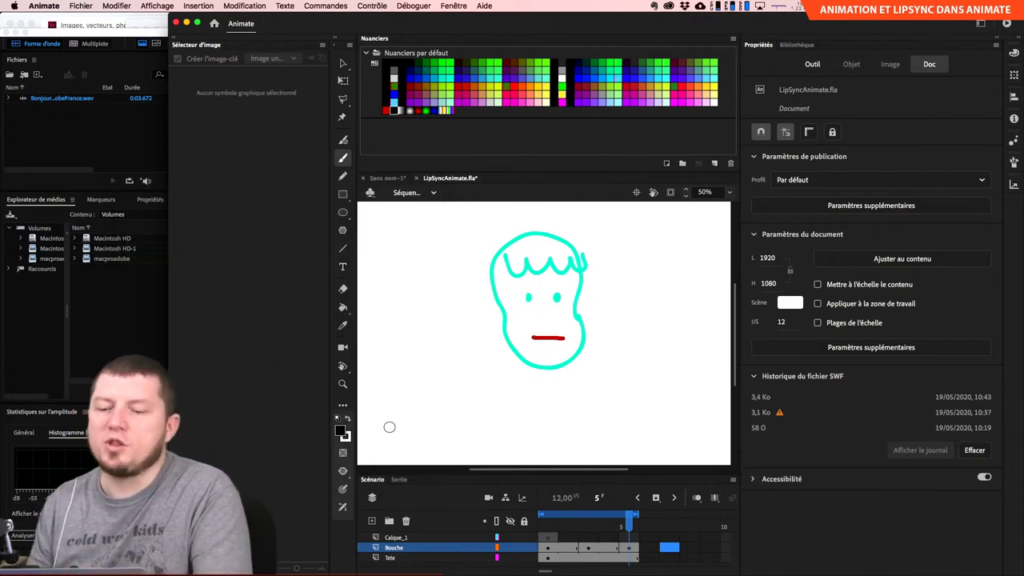
Switch to Adobe Media Encoder to check the render queue, and dismiss the file-creation notice from Animate.
{"action": "left_click", "coordinate": [896, 556]}
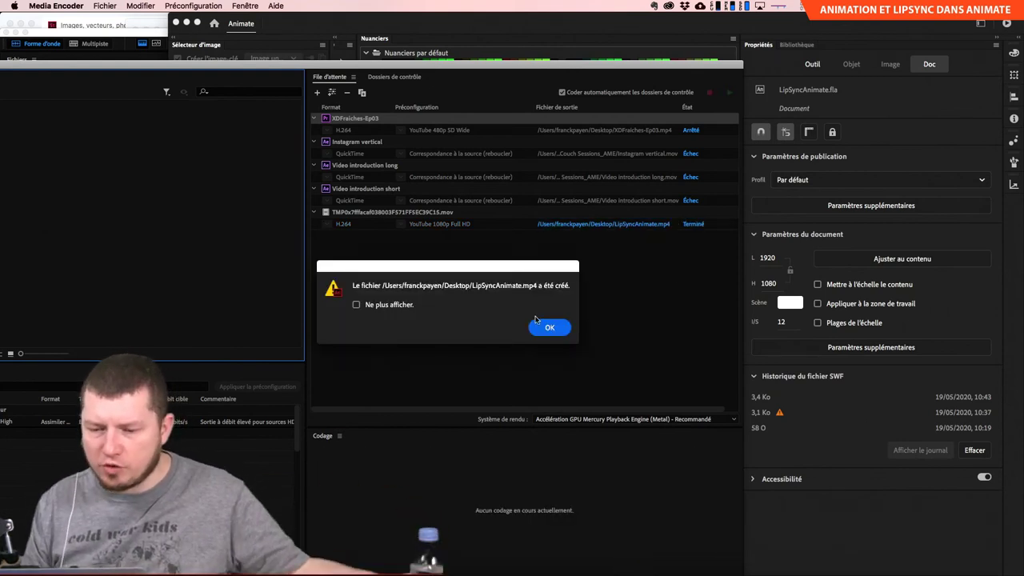
{"action": "left_click", "coordinate": [559, 335]}
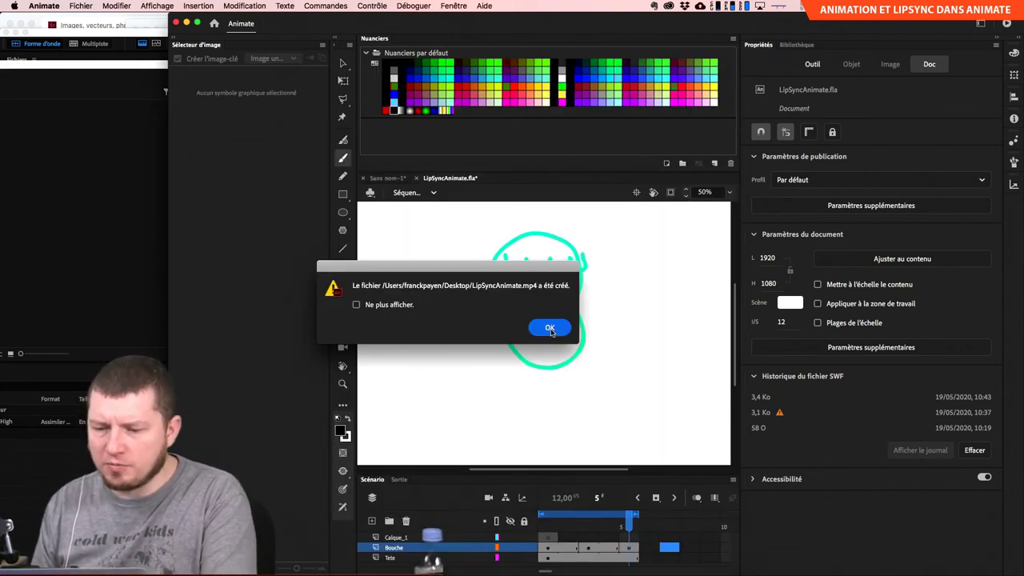
{"action": "left_click", "coordinate": [559, 335]}
{"action": "key", "text": "super+Tab"}
{"action": "key", "text": "super+shift+Tab"}
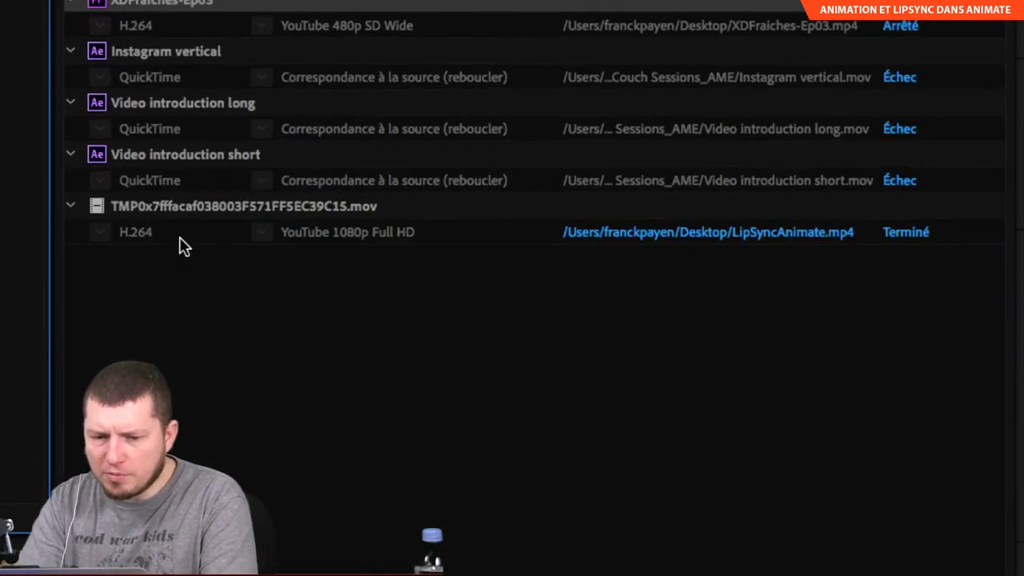
Duplicate the LipSyncAnimate.mp4 output in the render queue.
{"action": "left_click", "coordinate": [218, 232]}
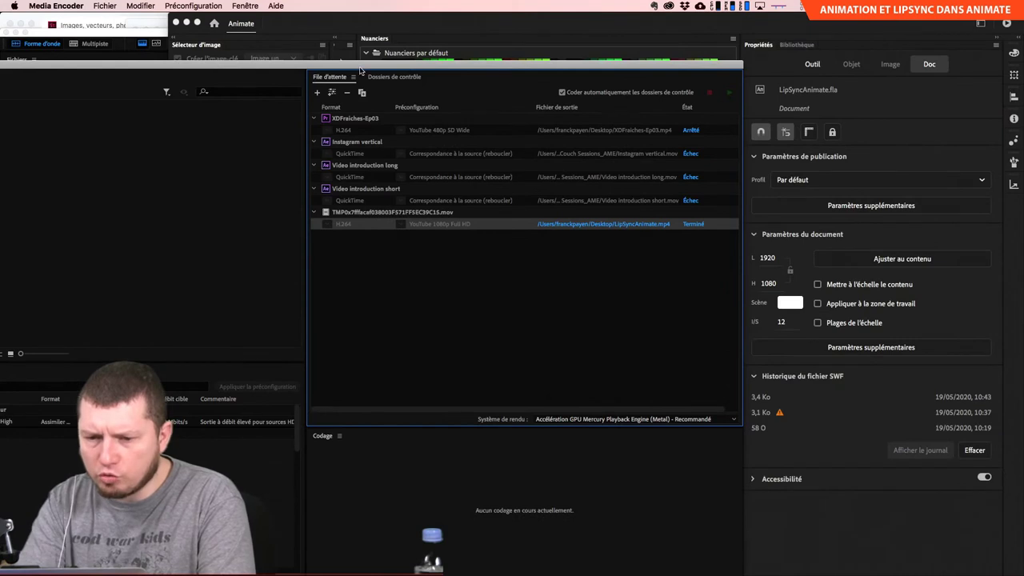
{"action": "left_click", "coordinate": [361, 93]}
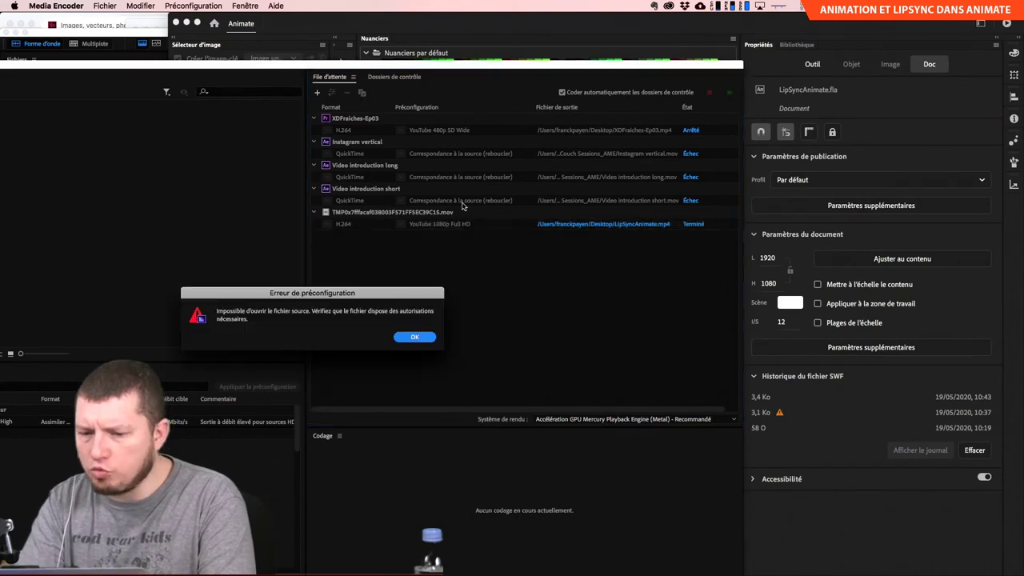
{"action": "left_click", "coordinate": [413, 337]}
Try to assign YouTube 1080p Full HD, and then another preset, to the duplicated LipSyncAnimate output.
{"action": "left_click", "coordinate": [401, 236]}
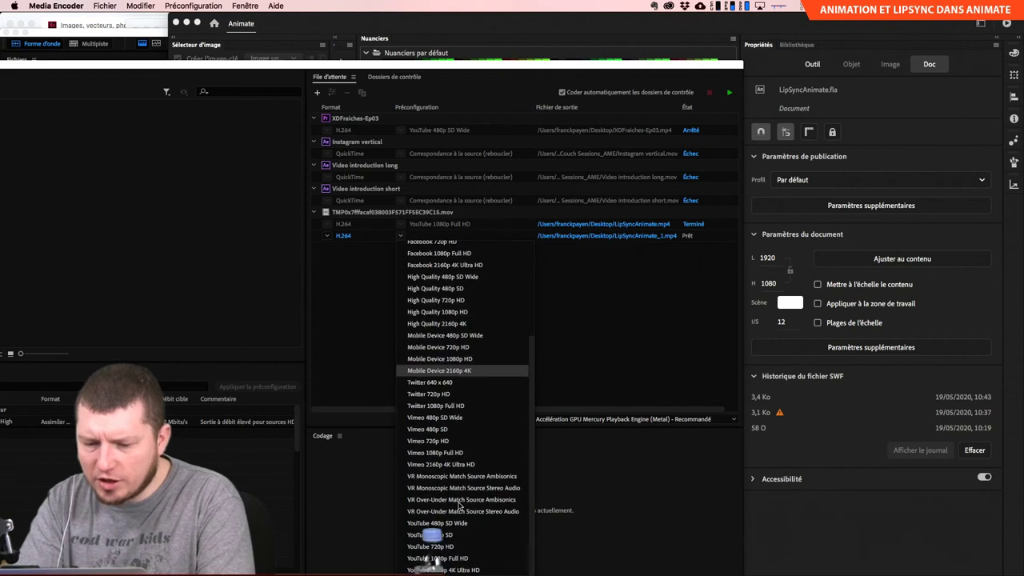
{"action": "left_click", "coordinate": [446, 559]}
{"action": "left_click", "coordinate": [415, 336]}
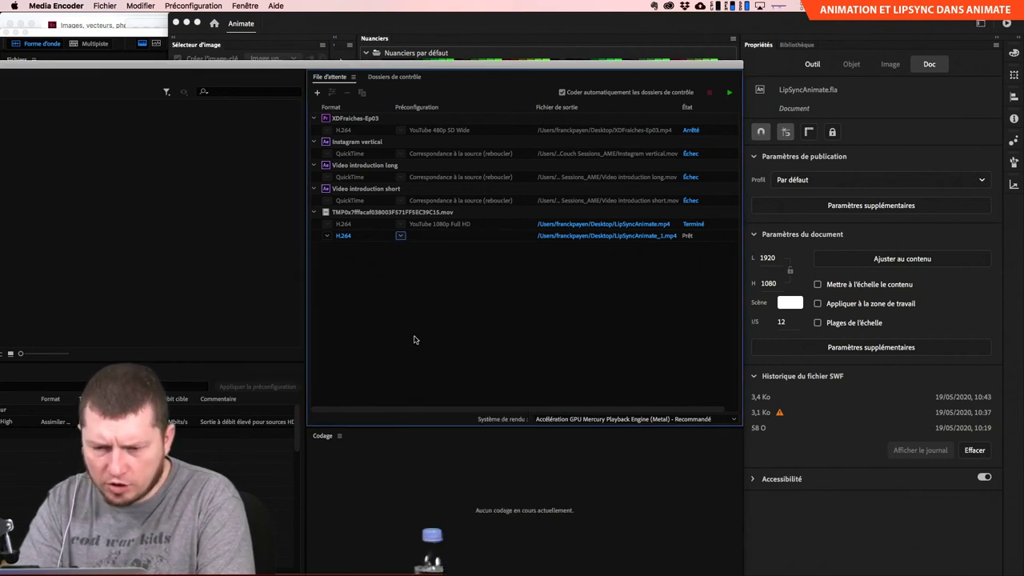
{"action": "left_click", "coordinate": [382, 239]}
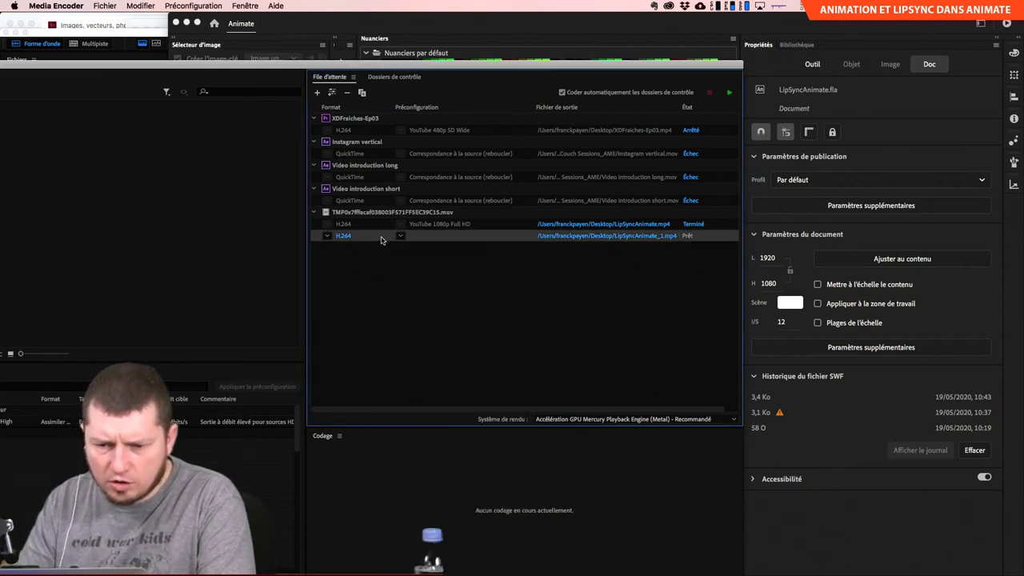
{"action": "left_click", "coordinate": [400, 235]}
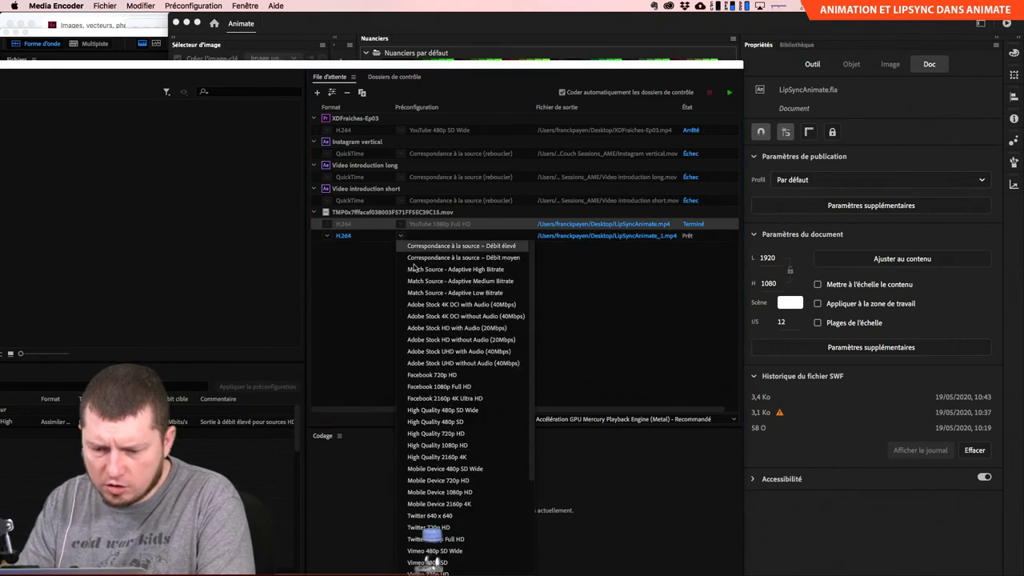
{"action": "left_click", "coordinate": [447, 539]}
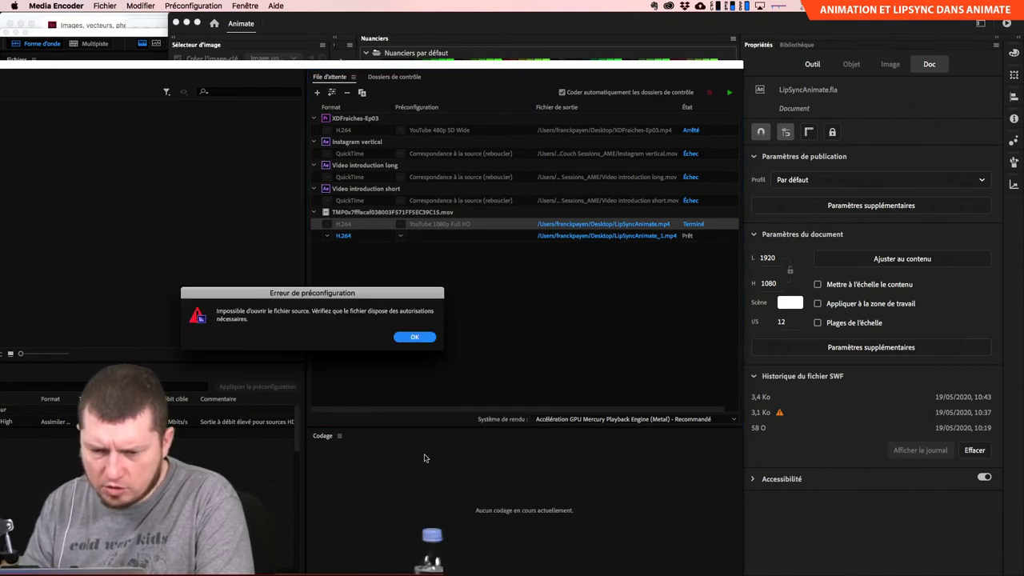
{"action": "left_click", "coordinate": [414, 336]}
Duplicate the QuickTime output of the Video introduction short job in the render queue.
{"action": "left_click", "coordinate": [438, 201]}
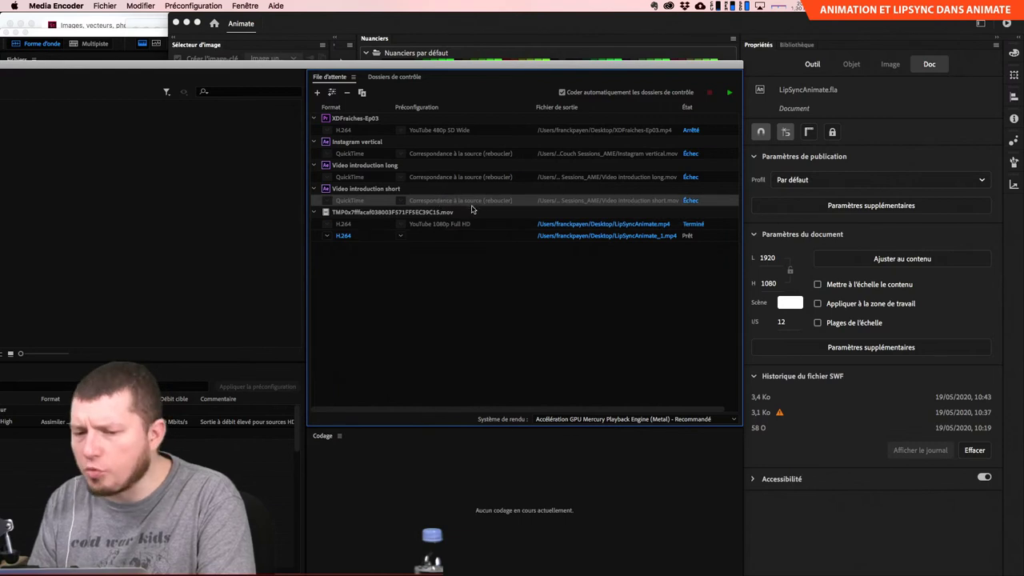
{"action": "right_click", "coordinate": [456, 202]}
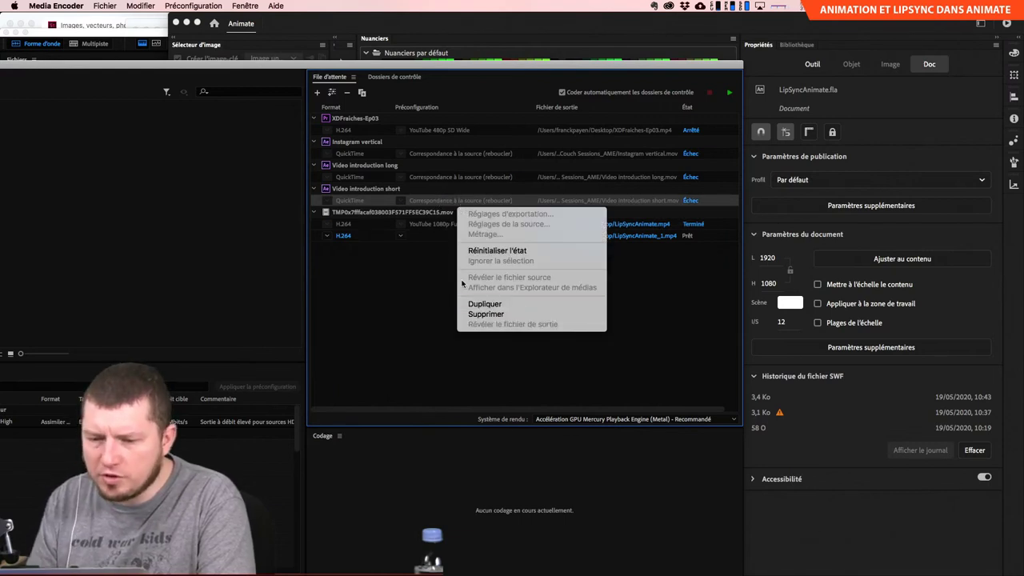
{"action": "left_click", "coordinate": [485, 304]}
{"action": "left_click", "coordinate": [356, 339]}
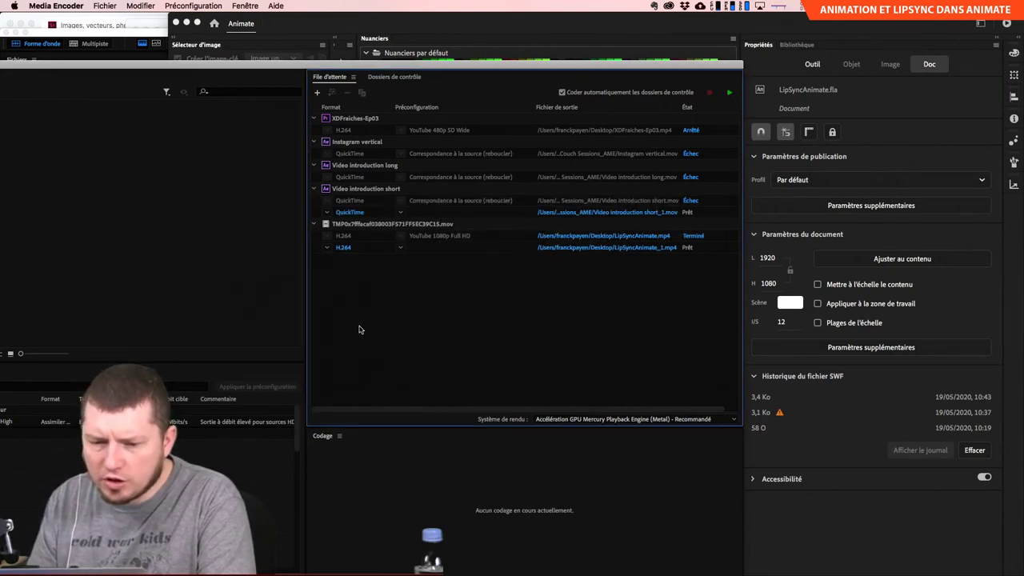
Try to change the format of the duplicated Video introduction short output to H.264.
{"action": "left_click", "coordinate": [399, 213]}
{"action": "left_click", "coordinate": [374, 216]}
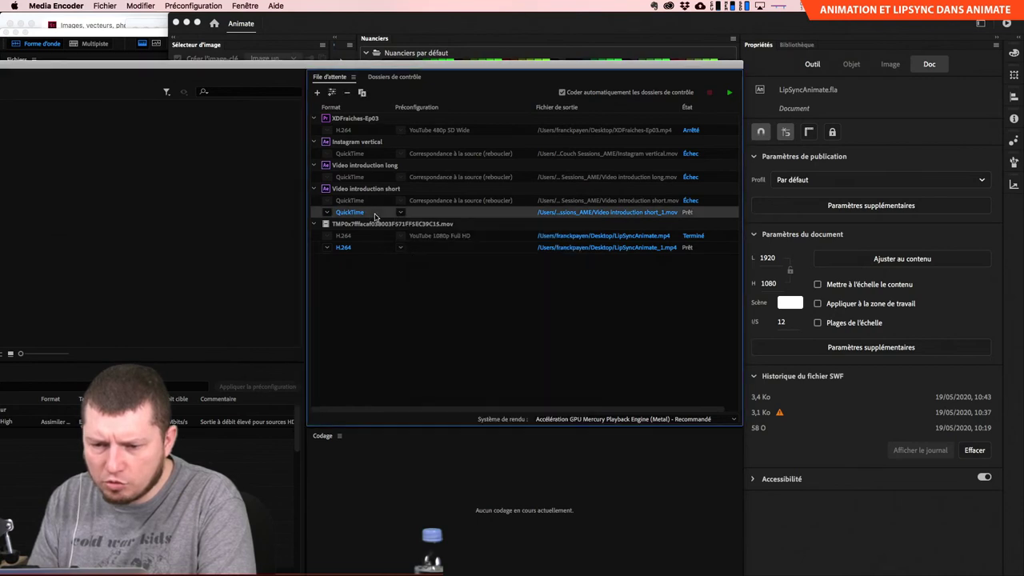
{"action": "left_click", "coordinate": [328, 215]}
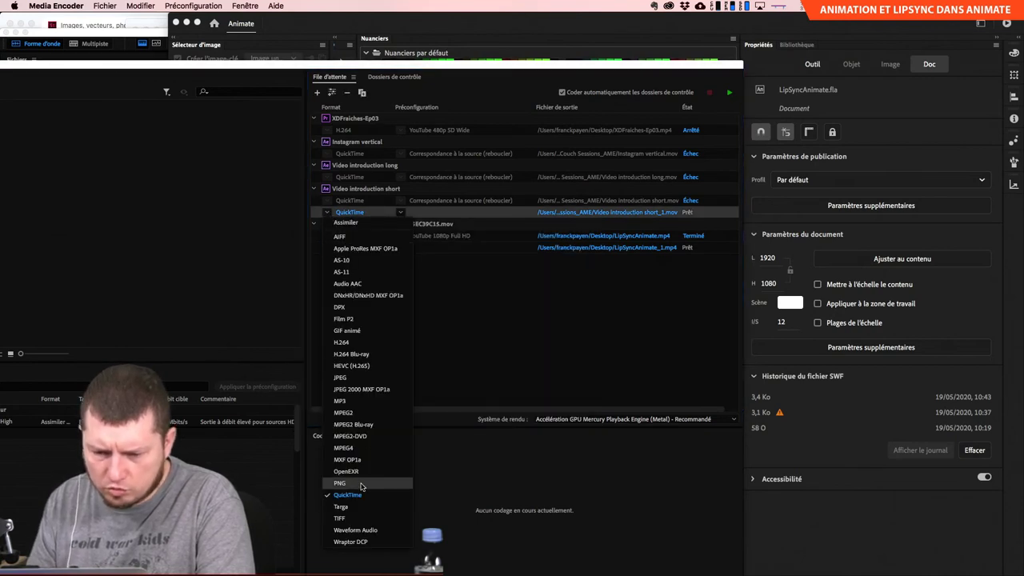
{"action": "left_click", "coordinate": [350, 342]}
{"action": "left_click", "coordinate": [405, 339]}
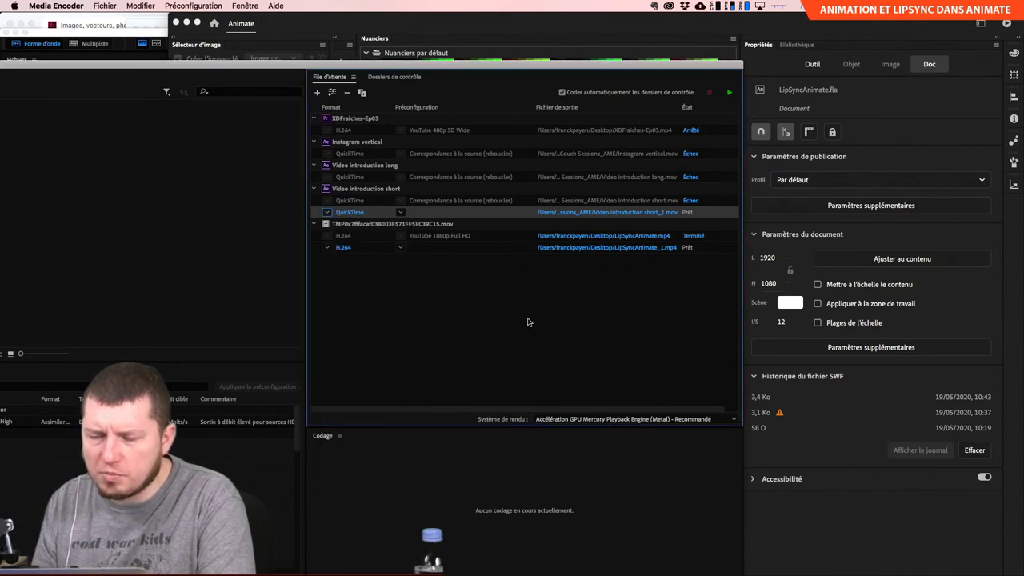
Browse the presets of the duplicated Video introduction short output, and try again to switch its format to H.264.
{"action": "left_click", "coordinate": [401, 212]}
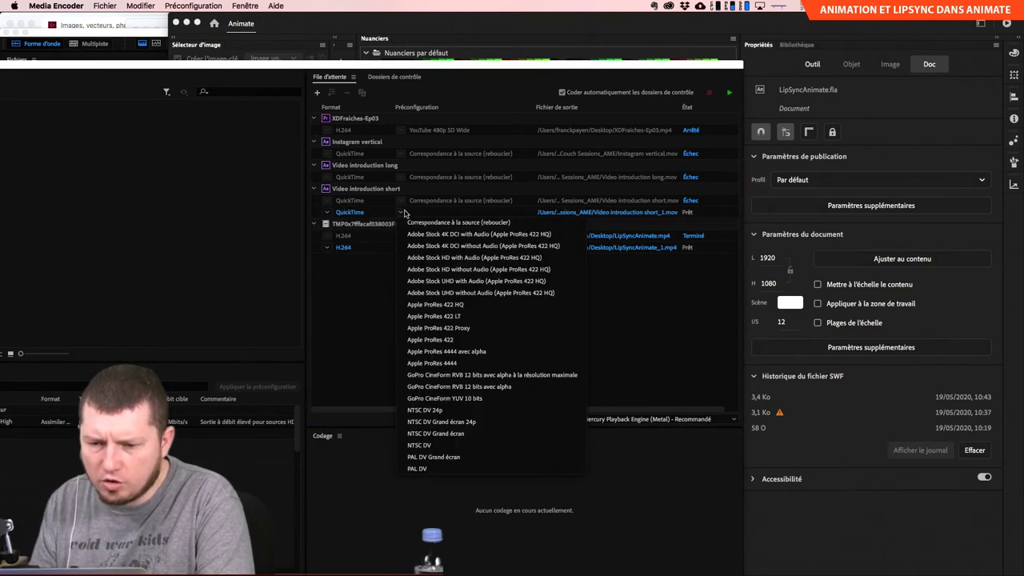
{"action": "left_click", "coordinate": [331, 213]}
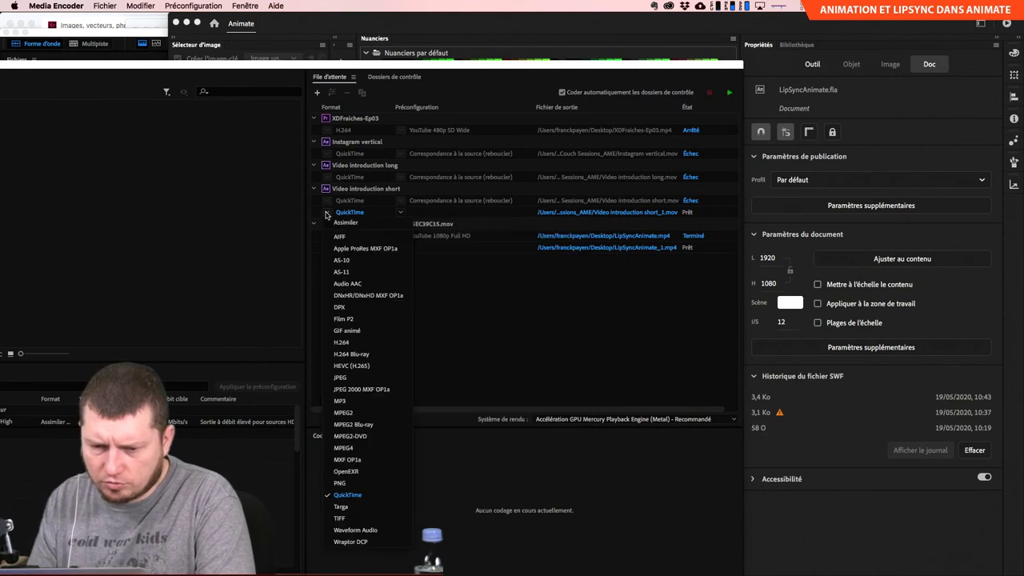
{"action": "left_click", "coordinate": [353, 343]}
{"action": "left_click", "coordinate": [408, 338]}
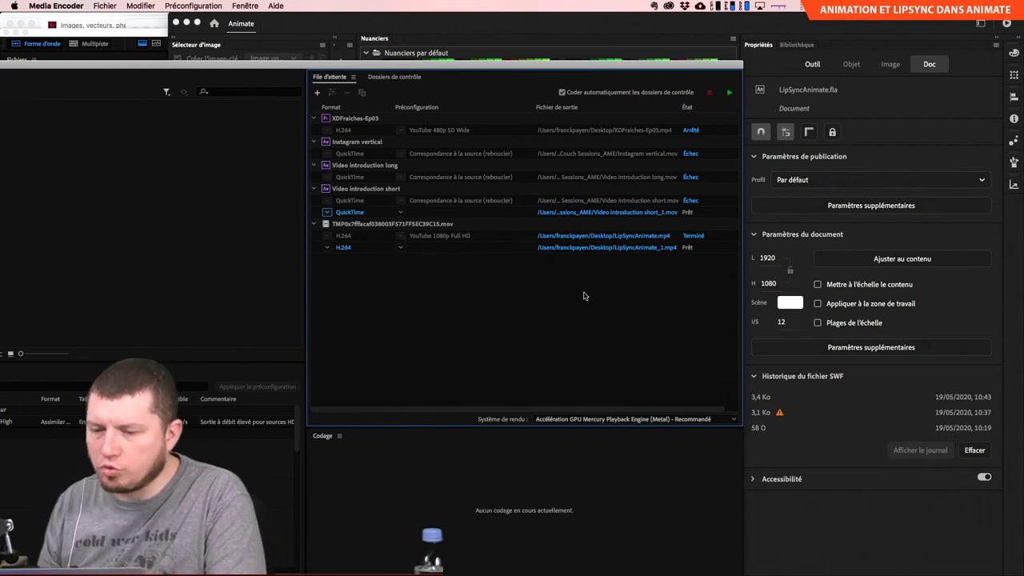
Switch to Animate, hide the other applications' windows and preview the lip-sync animation on the timeline.
{"action": "left_click", "coordinate": [995, 193]}
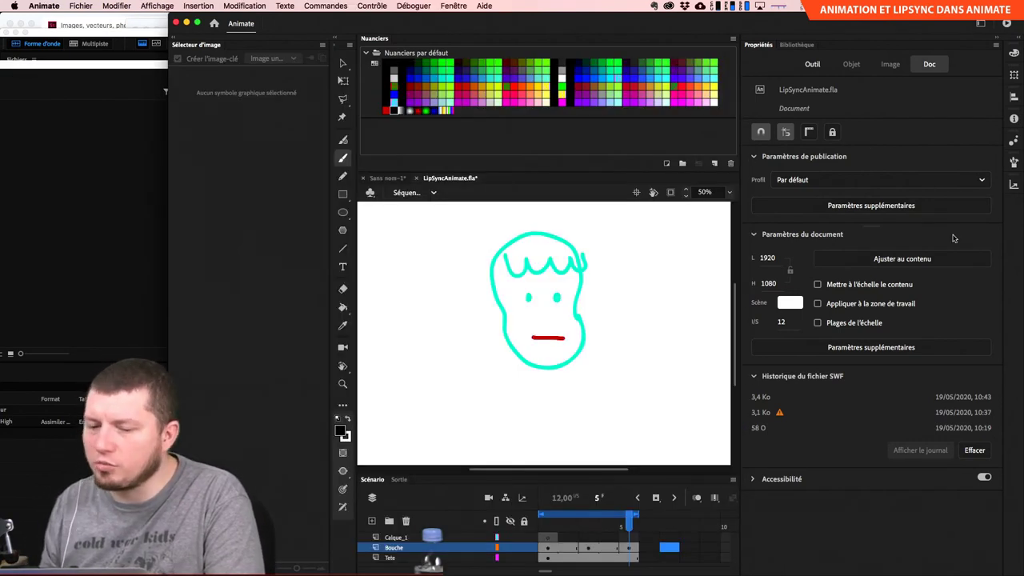
{"action": "key", "text": "super+alt+h"}
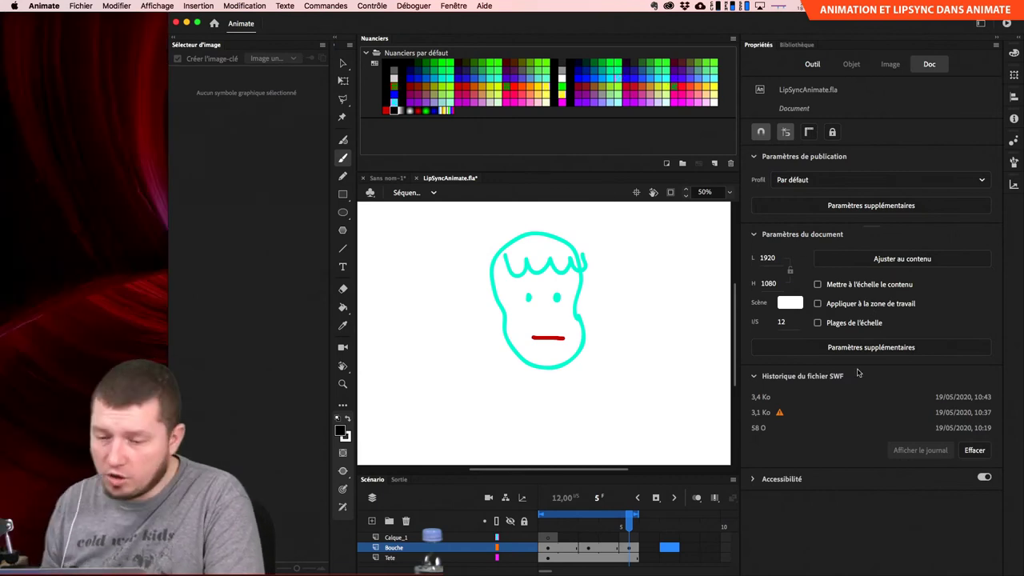
{"action": "key", "text": "Return"}
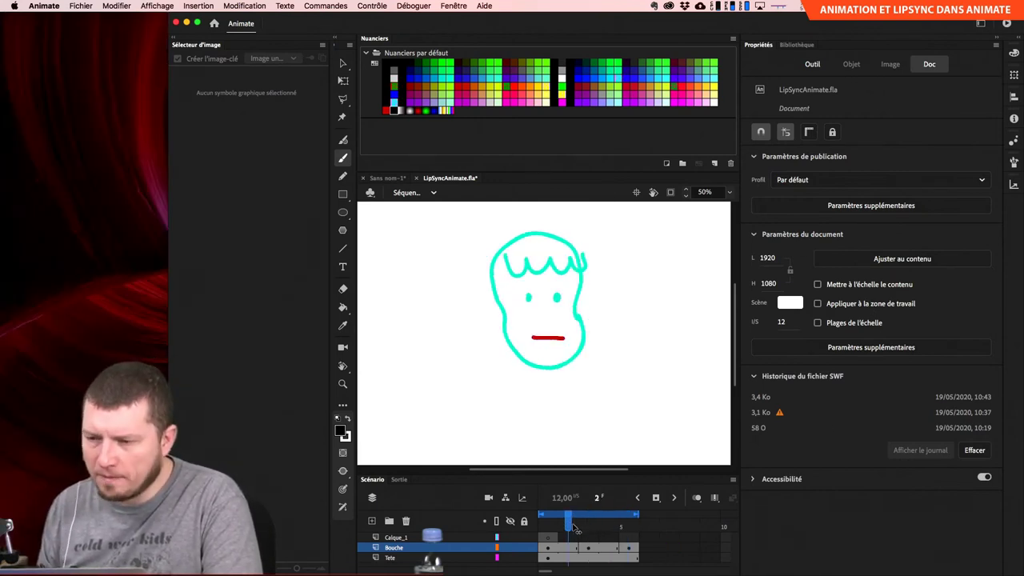
Switch to Audition, create a 44100 Hz, stereo, 16-bit audio file named Voix, and record about 4 seconds of speech in it.
{"action": "key", "text": "super+Tab"}
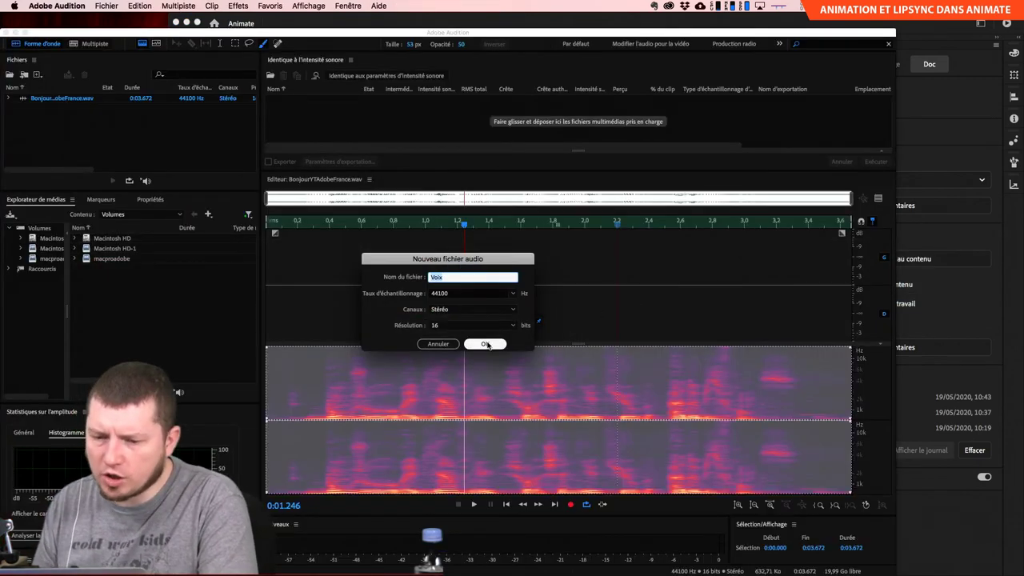
{"action": "left_click", "coordinate": [486, 344]}
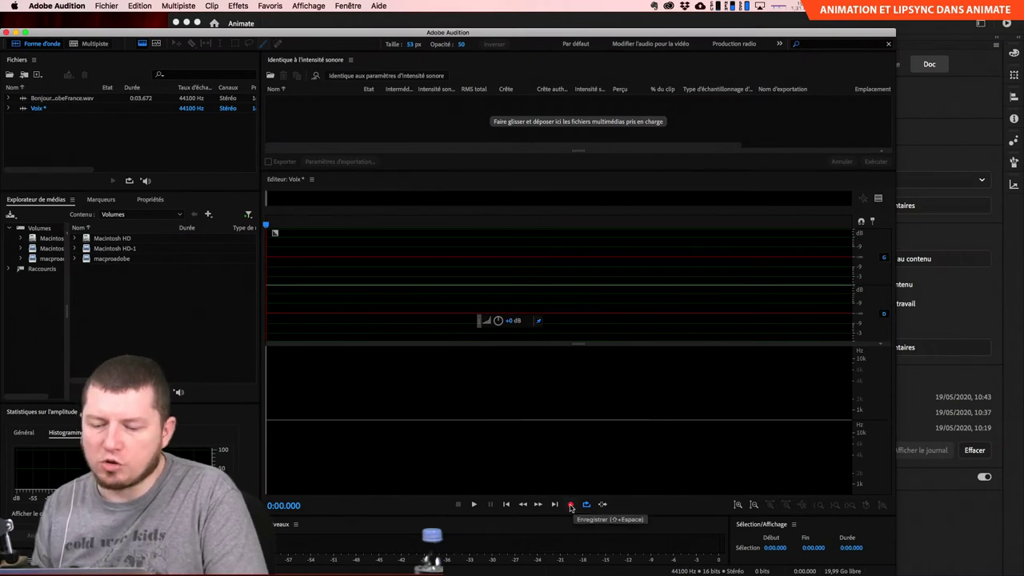
{"action": "left_click", "coordinate": [571, 505]}
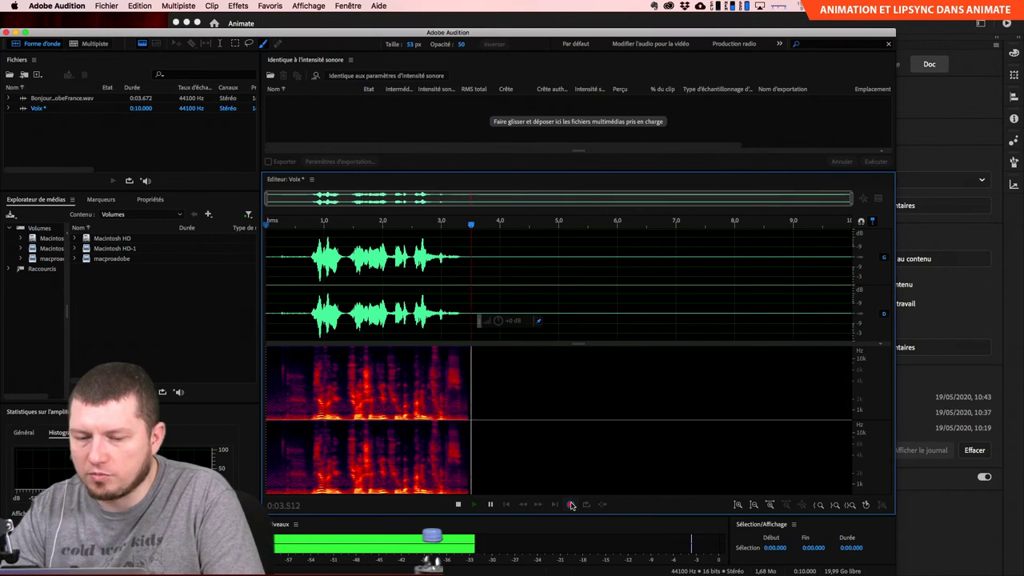
{"action": "left_click", "coordinate": [571, 504]}
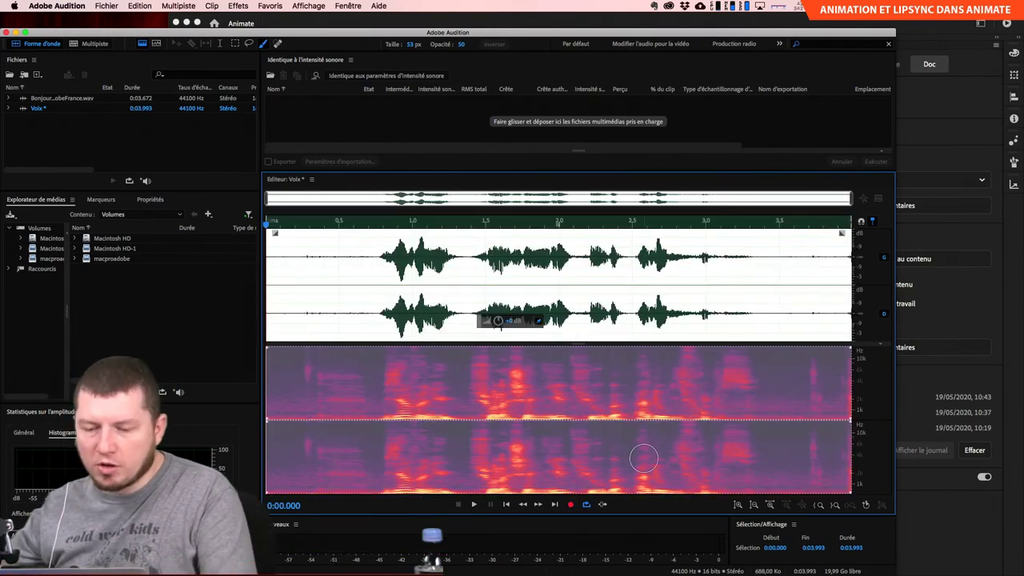
Listen to the whole Voix recording, replay the end of the speech, and clear the selection.
{"action": "key", "text": "space"}
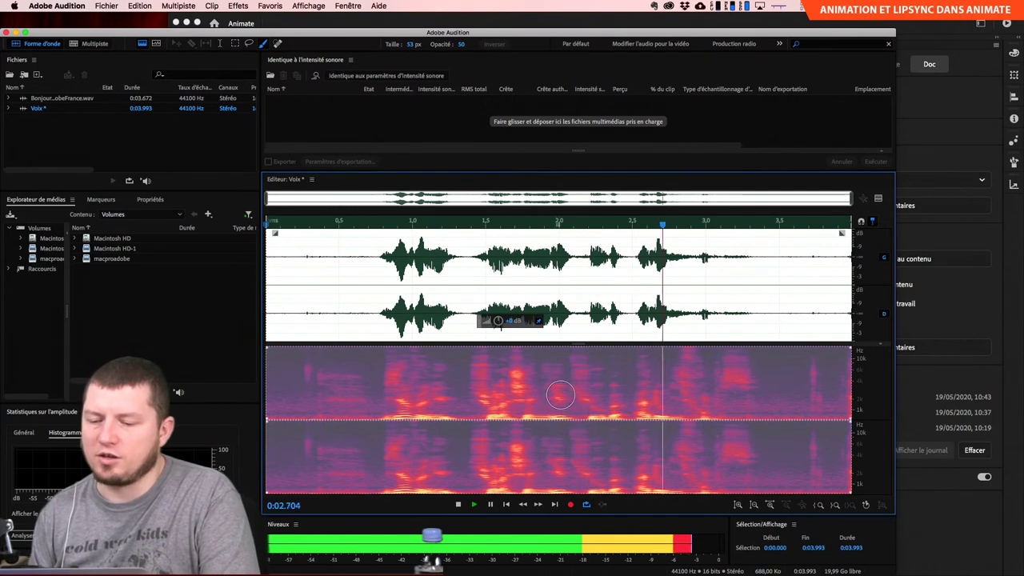
{"action": "key", "text": "space"}
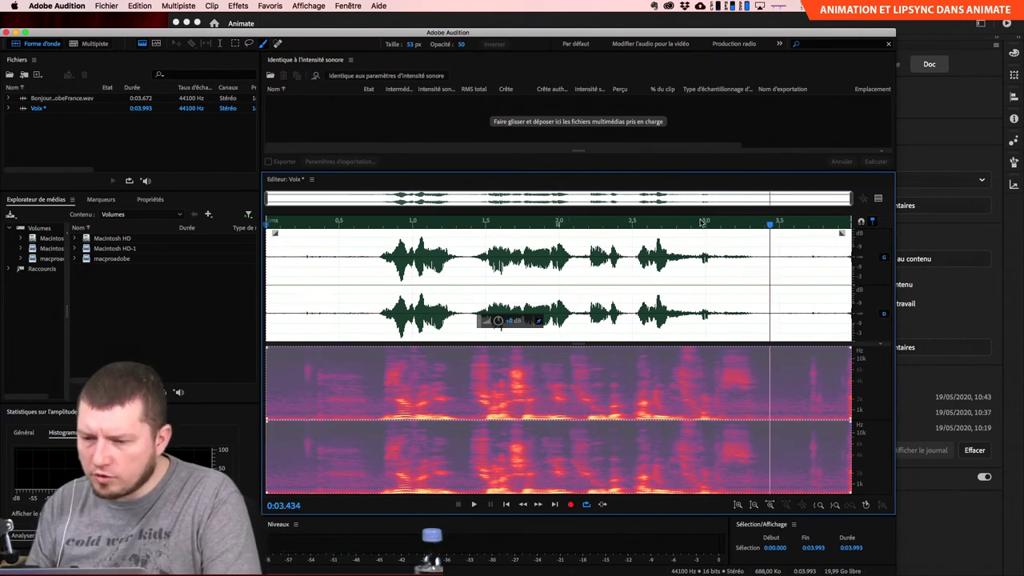
{"action": "left_click", "coordinate": [698, 223]}
{"action": "key", "text": "space"}
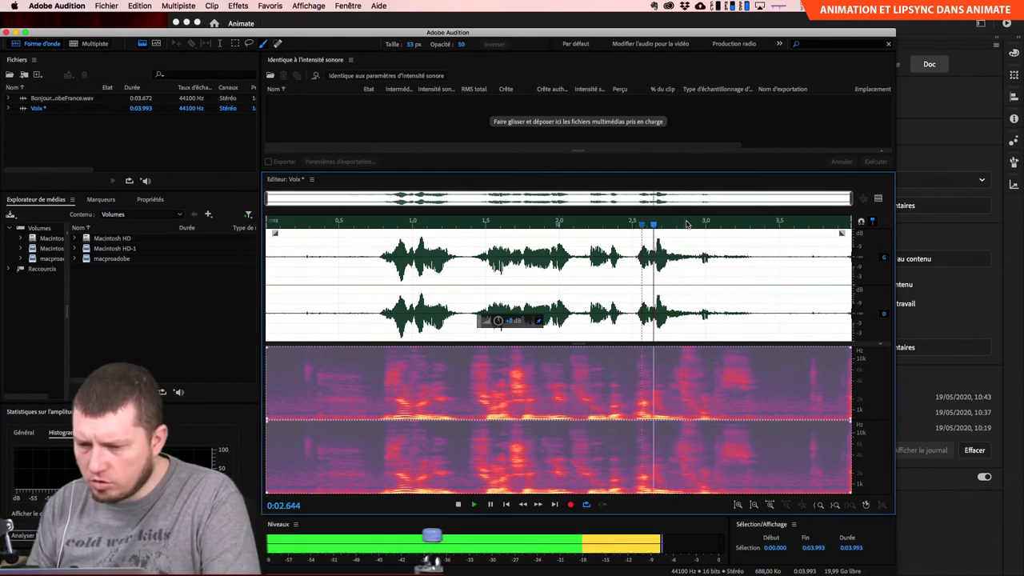
{"action": "key", "text": "space"}
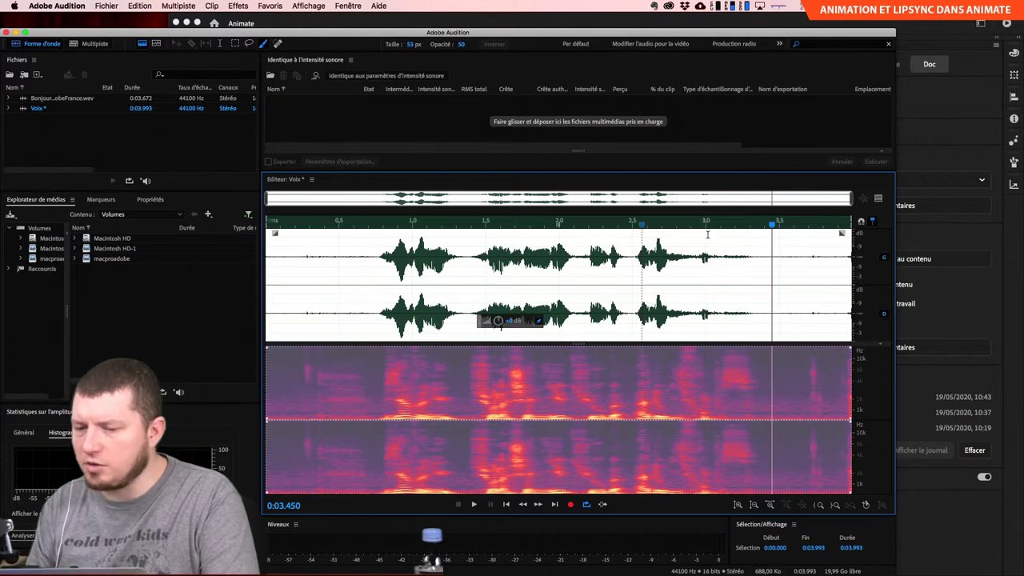
{"action": "left_click", "coordinate": [698, 223]}
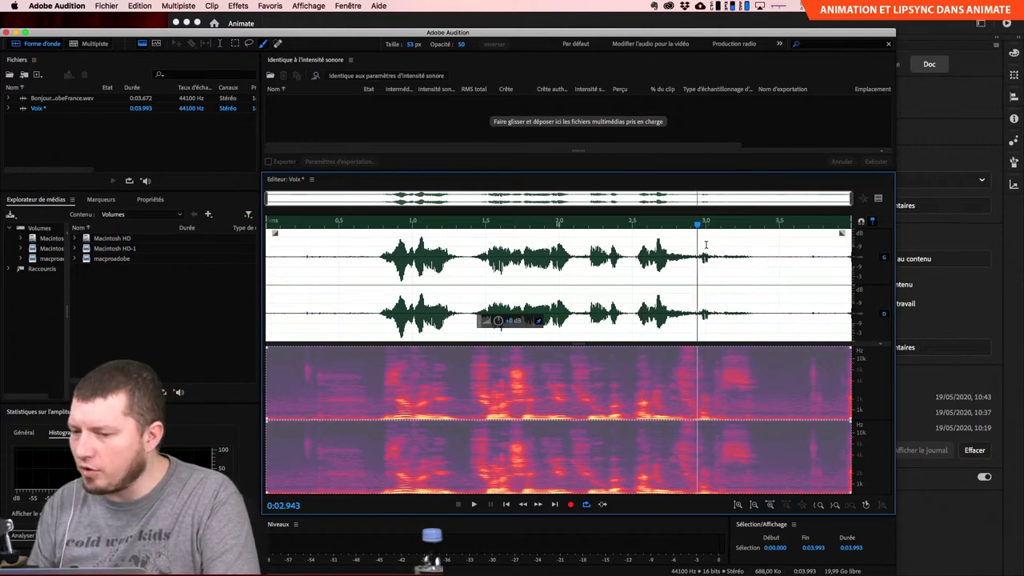
{"action": "left_click", "coordinate": [700, 257]}
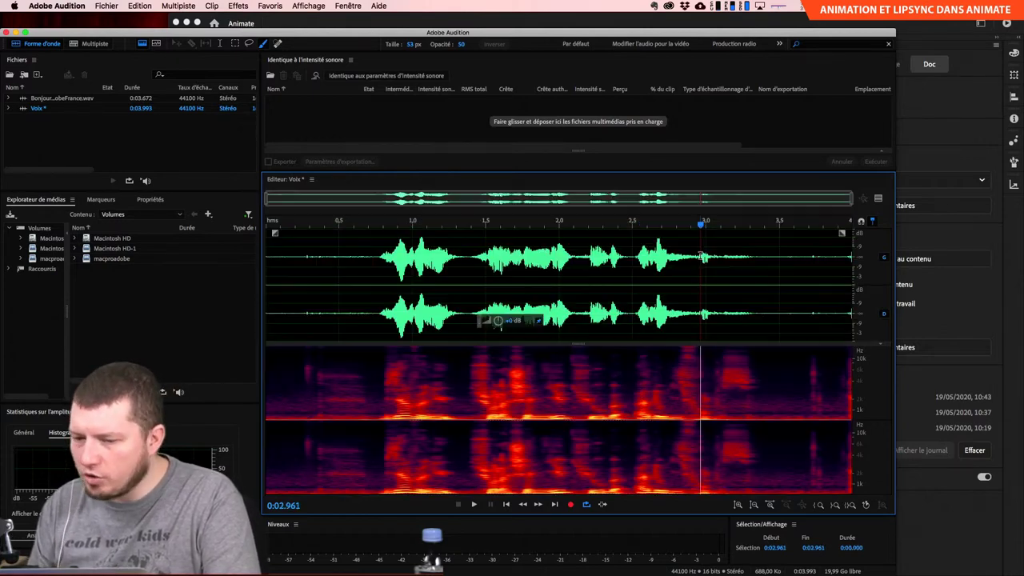
Select the speech from about 0.755 to 3.339 s in the Voix recording and crop the file to it.
{"action": "left_click", "coordinate": [376, 253]}
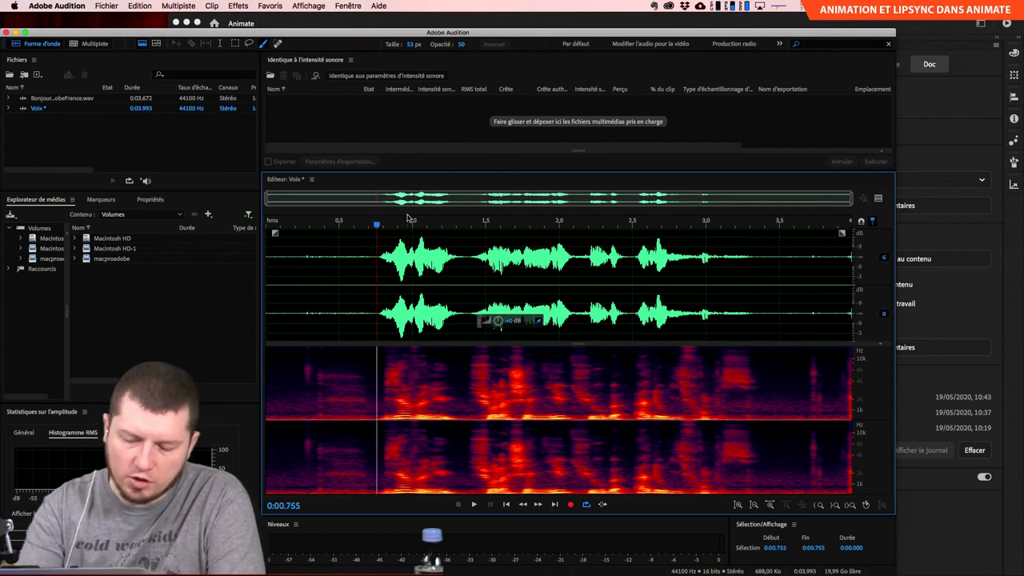
{"action": "key", "text": "shift+End"}
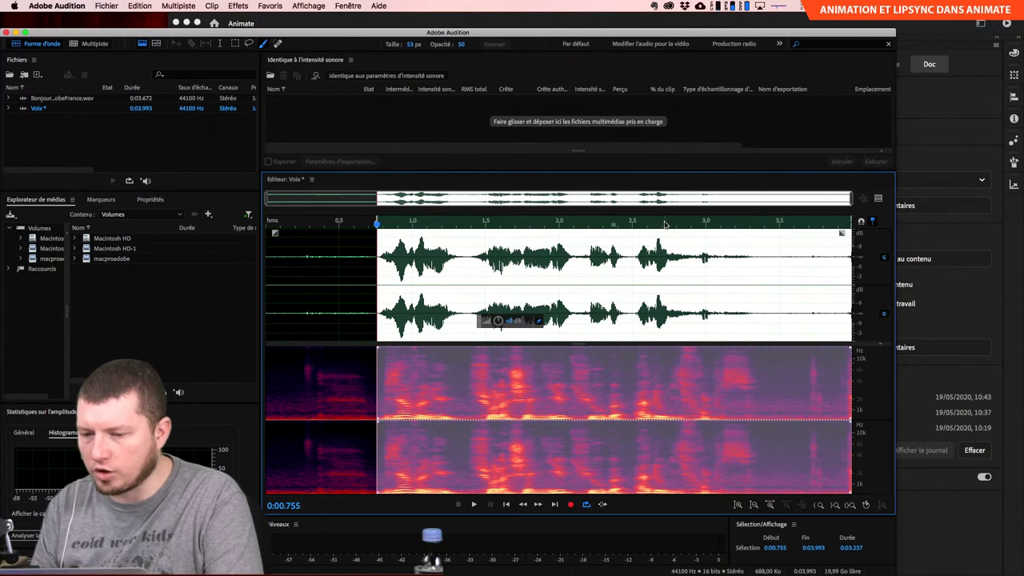
{"action": "left_click_drag", "start_coordinate": [684, 221], "coordinate": [755, 221]}
{"action": "left_click", "coordinate": [740, 222], "text": "shift"}
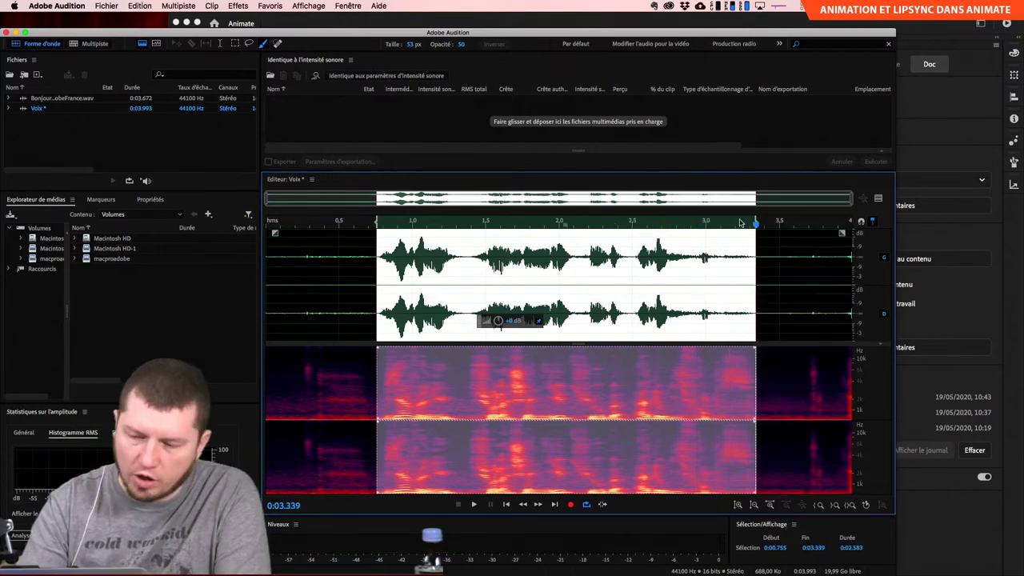
{"action": "left_click", "coordinate": [141, 6]}
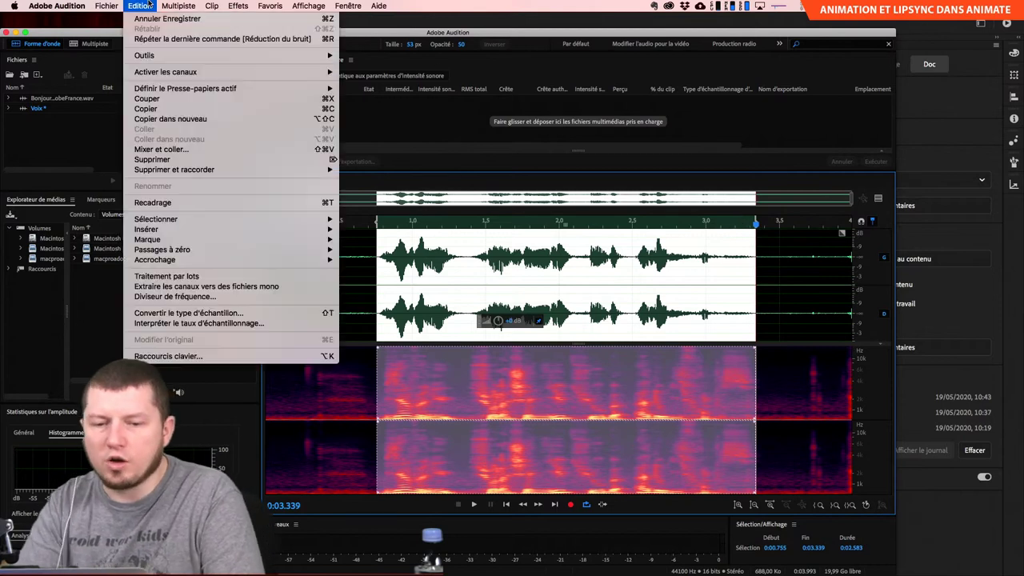
{"action": "left_click", "coordinate": [228, 203]}
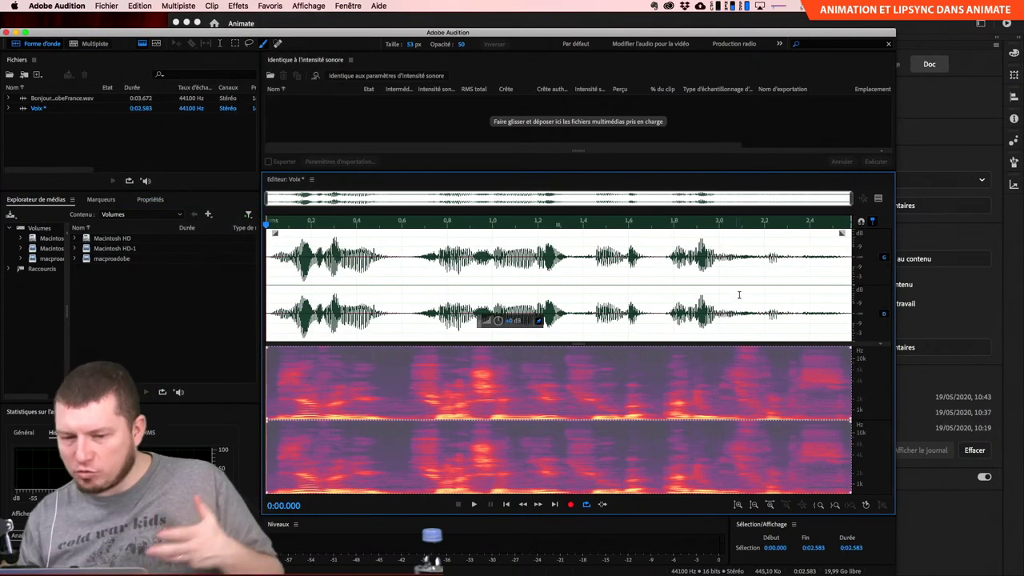
Listen to the cropped Voix recording, and undo the crop.
{"action": "key", "text": "space"}
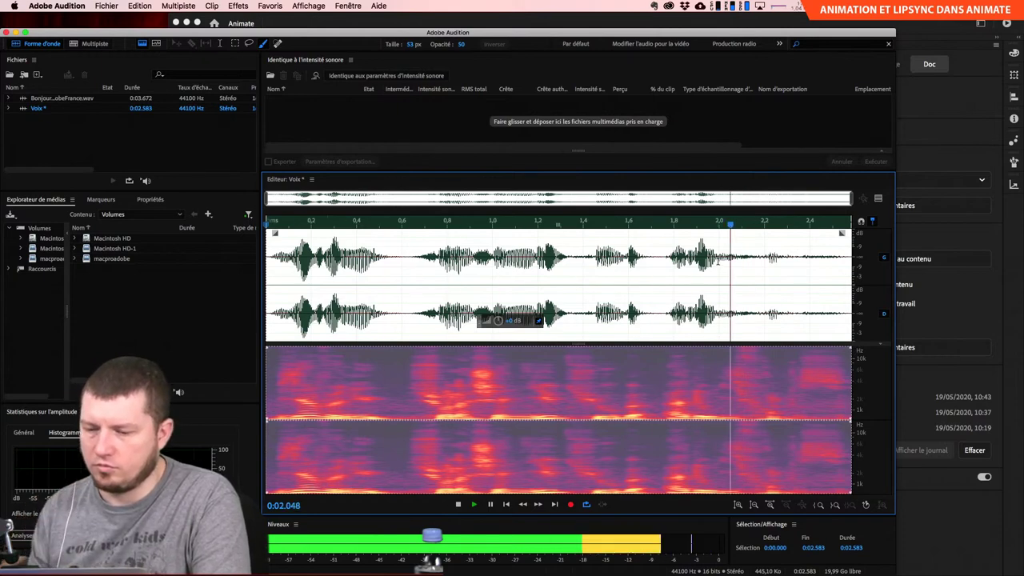
{"action": "key", "text": "space"}
{"action": "key", "text": "super+z"}
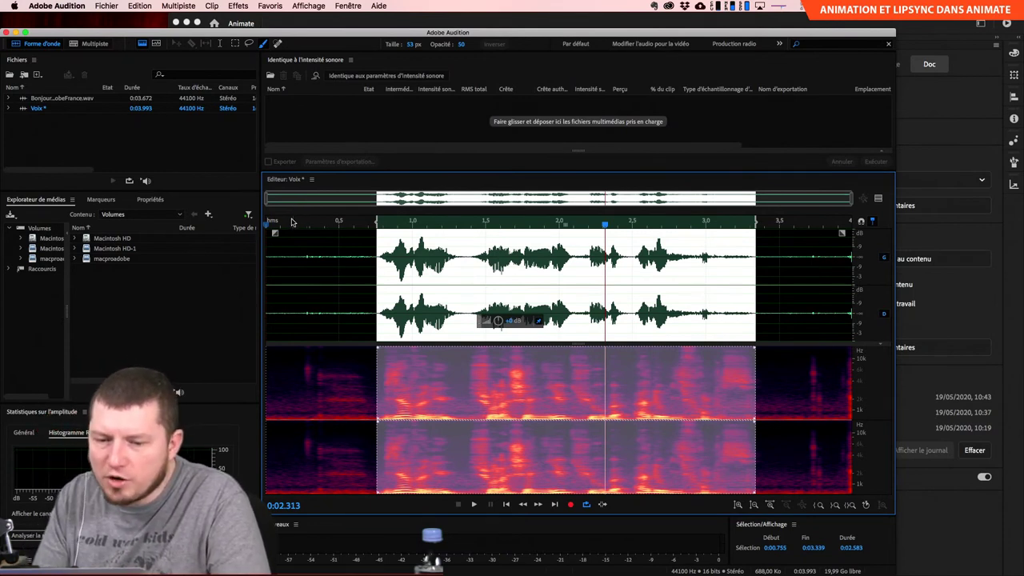
Listen to the background noise in two quiet passages before the speech, about 0.036–0.243 s and 0.396–0.705 s.
{"action": "left_click_drag", "start_coordinate": [305, 229], "coordinate": [300, 324]}
{"action": "key", "text": "space"}
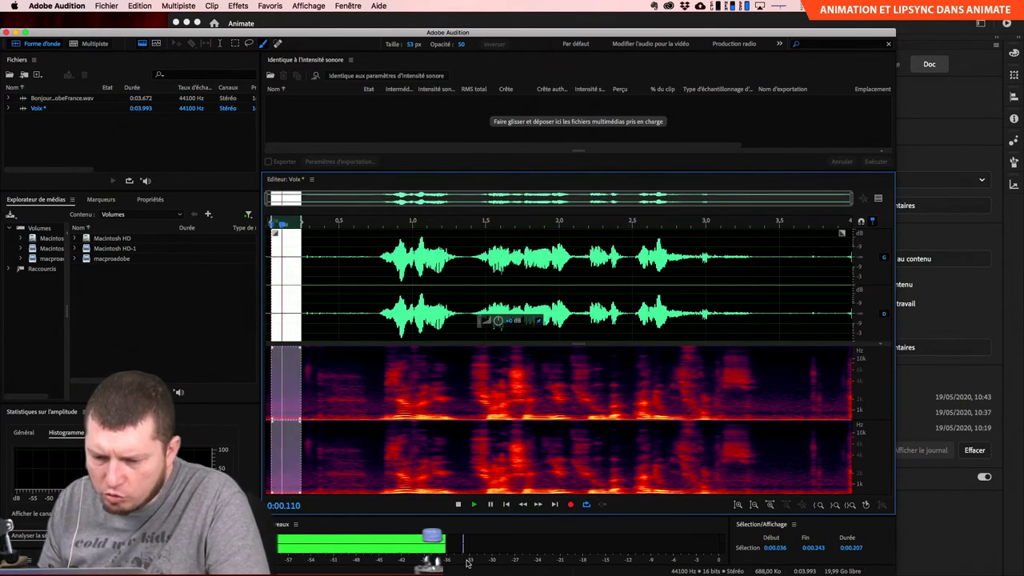
{"action": "left_click_drag", "start_coordinate": [323, 288], "coordinate": [370, 293]}
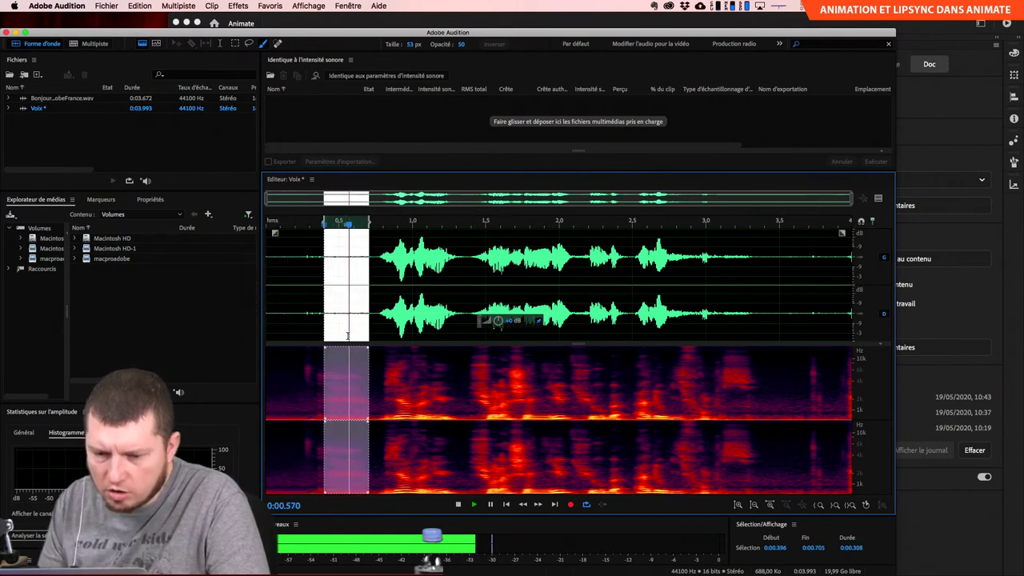
Select the quiet passage after the speech, from about 3.379 to 3.695 s, and open the Noise Reduction (process) effect for it.
{"action": "left_click_drag", "start_coordinate": [762, 280], "coordinate": [807, 284]}
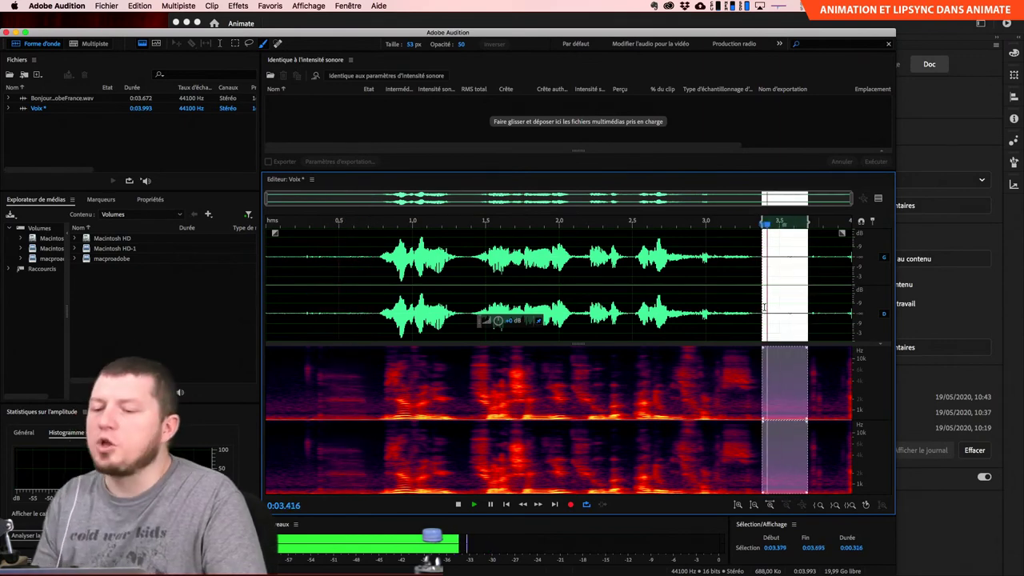
{"action": "left_click", "coordinate": [207, 6]}
{"action": "mouse_move", "coordinate": [237, 6]}
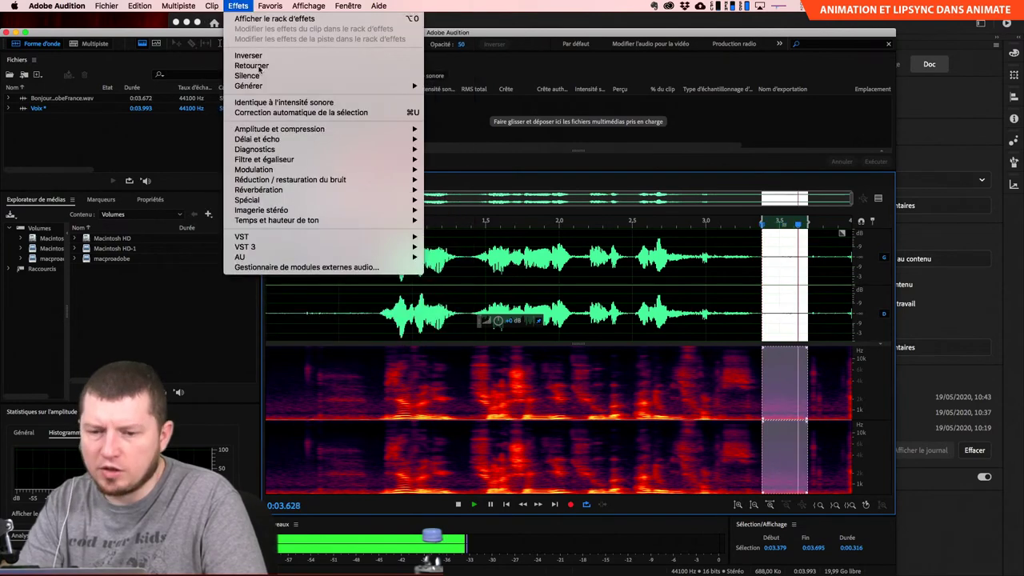
{"action": "mouse_move", "coordinate": [285, 184]}
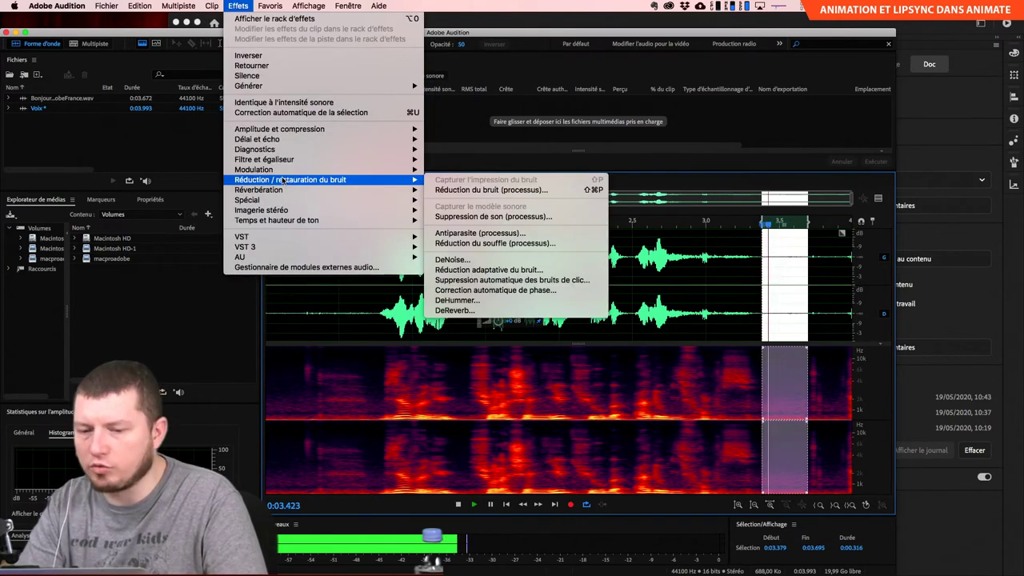
{"action": "left_click", "coordinate": [527, 191]}
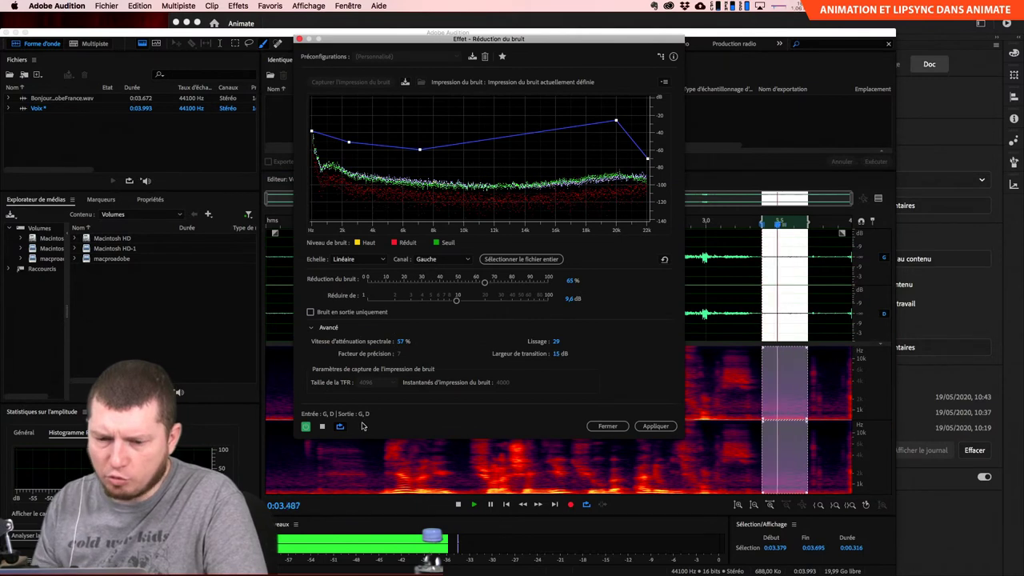
Compare the looping background noise with the noise reduction effect turned off and on.
{"action": "key", "text": "space"}
{"action": "key", "text": "space"}
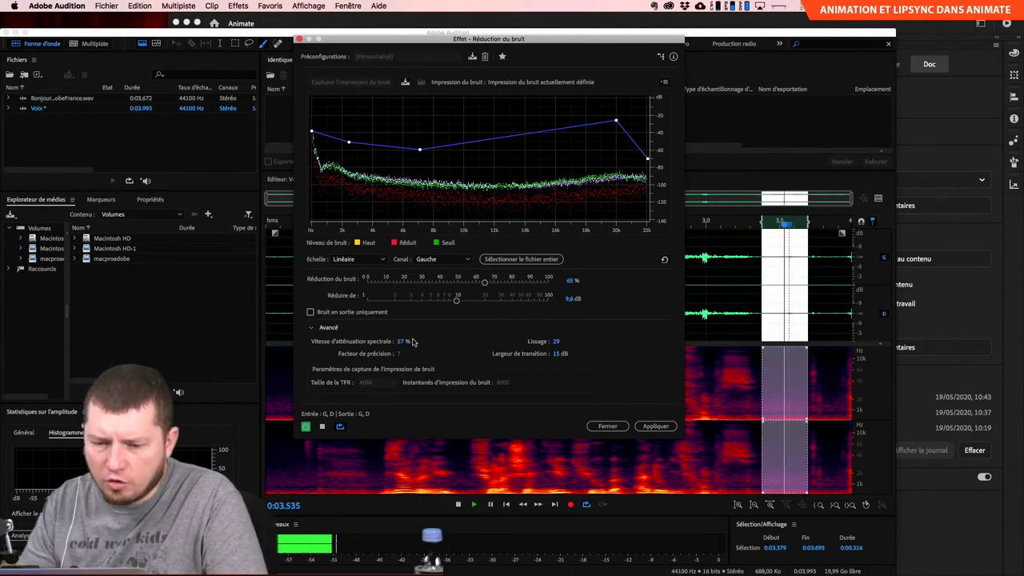
{"action": "left_click", "coordinate": [306, 428]}
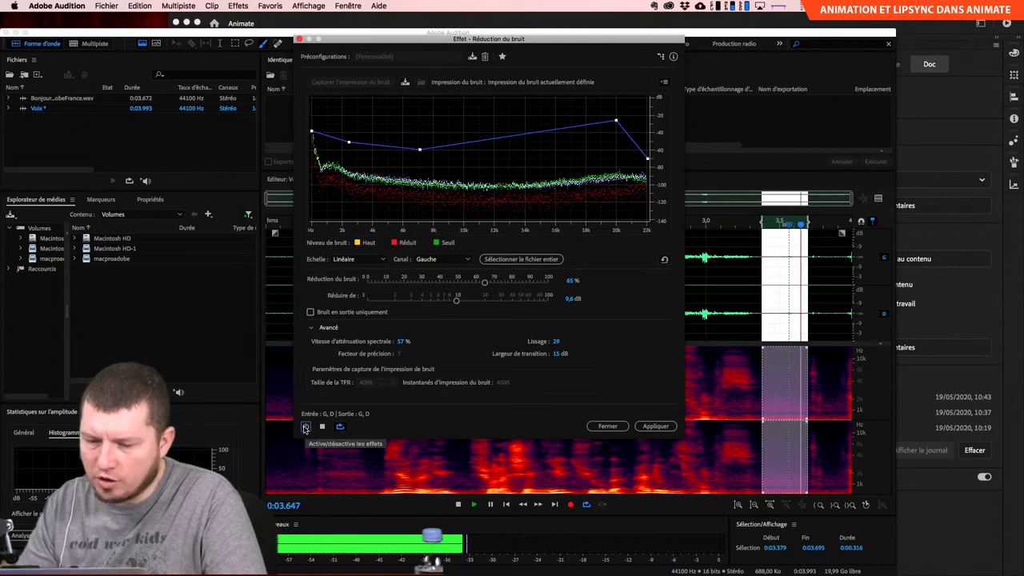
{"action": "left_click", "coordinate": [305, 429]}
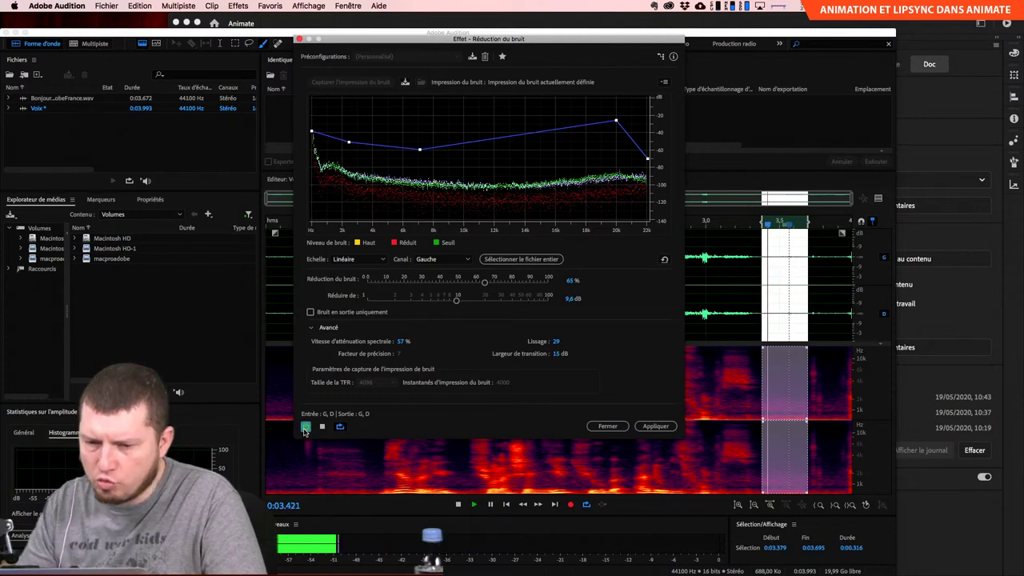
Lower the noise reduction curve to about -53 dB near 19.6 kHz, -96 dB near 7.3 kHz and -77 dB near 2.4 kHz.
{"action": "left_click_drag", "start_coordinate": [615, 121], "coordinate": [611, 152]}
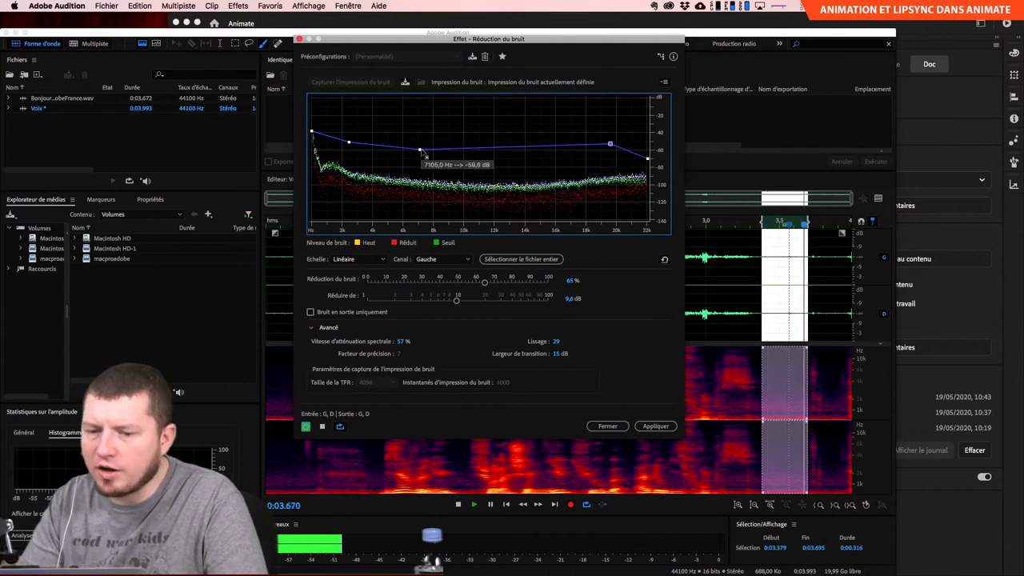
{"action": "left_click_drag", "start_coordinate": [420, 150], "coordinate": [424, 183]}
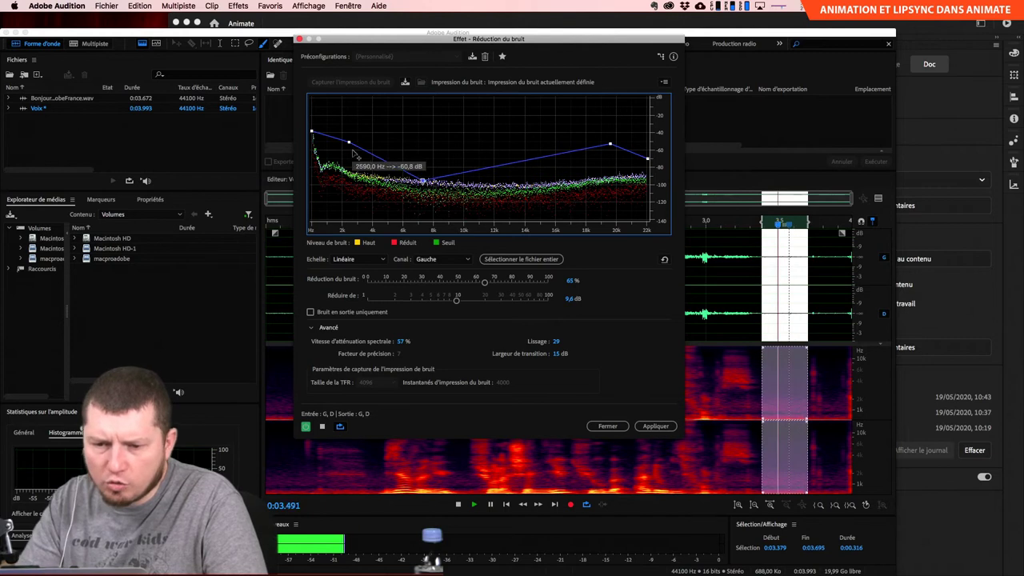
{"action": "left_click_drag", "start_coordinate": [349, 143], "coordinate": [342, 218]}
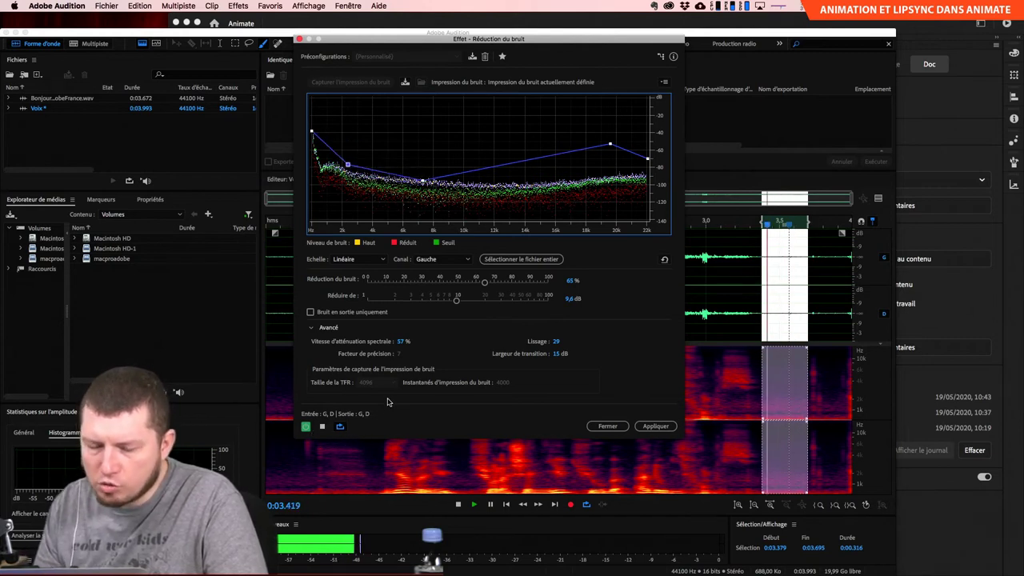
Reshape the noise reduction curve to about -22 dB at 0 Hz, -66 dB near 3.3 kHz and 19.6 kHz, and -64 dB near 8 kHz.
{"action": "left_click_drag", "start_coordinate": [609, 145], "coordinate": [611, 157]}
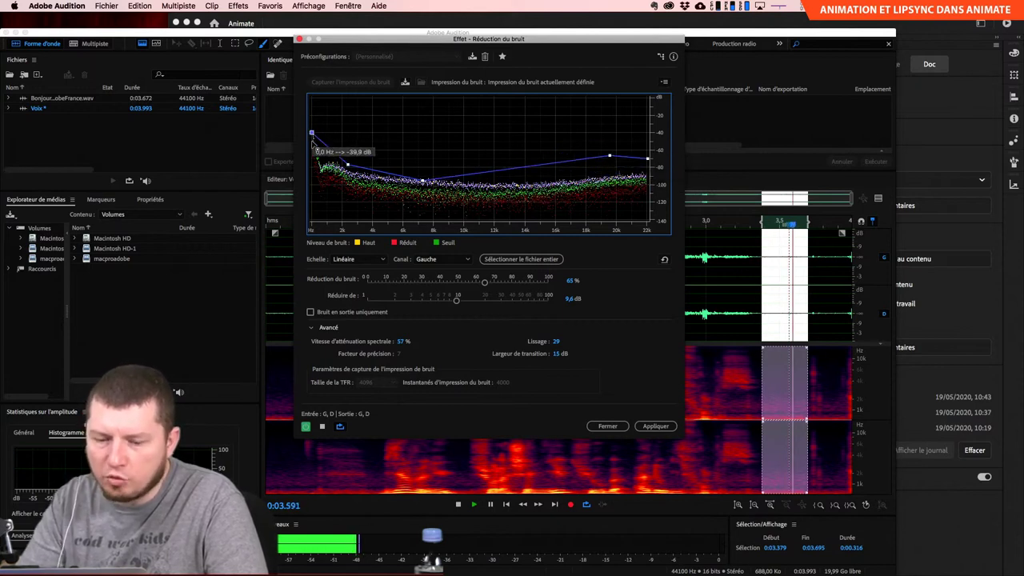
{"action": "mouse_move", "coordinate": [312, 141]}
{"action": "left_mouse_down"}
{"action": "mouse_move", "coordinate": [313, 173]}
{"action": "mouse_move", "coordinate": [312, 122]}
{"action": "left_mouse_up"}
{"action": "left_click_drag", "start_coordinate": [347, 164], "coordinate": [364, 157]}
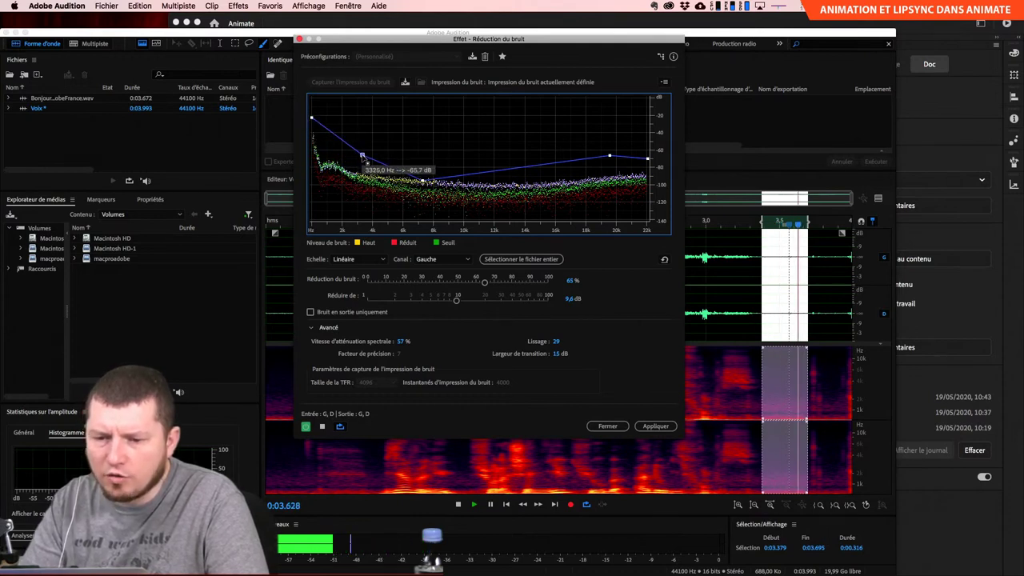
{"action": "left_click_drag", "start_coordinate": [425, 182], "coordinate": [433, 154]}
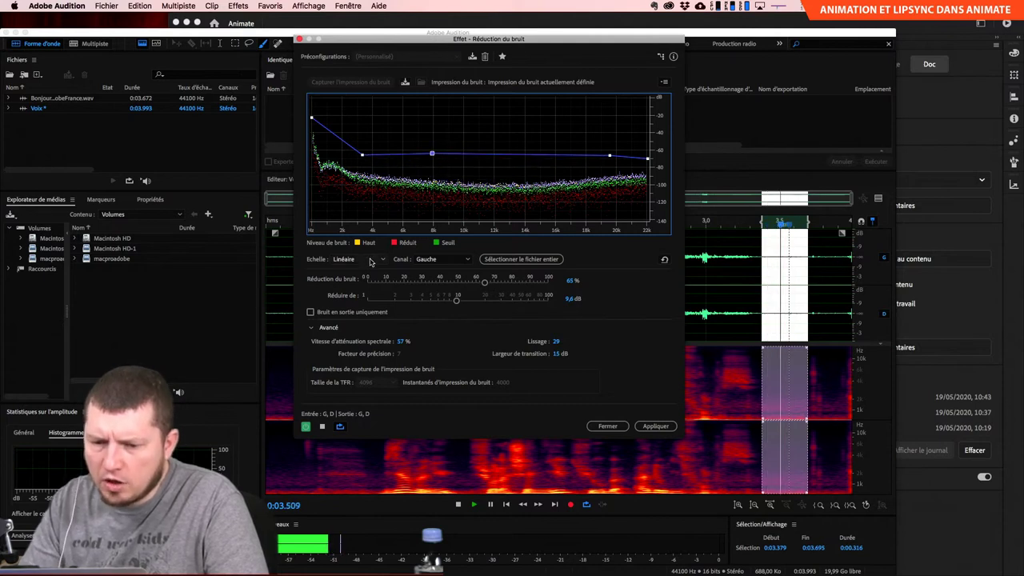
{"action": "left_click", "coordinate": [383, 260]}
{"action": "left_click", "coordinate": [385, 261]}
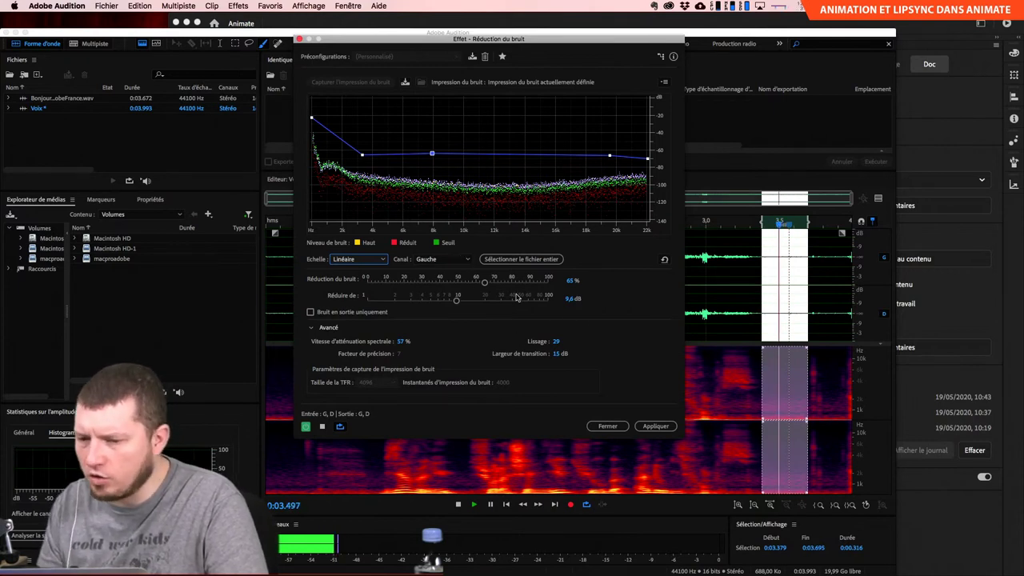
Extend the noise reduction to the entire file and compare the voice with the effect turned off and on.
{"action": "left_click", "coordinate": [521, 259]}
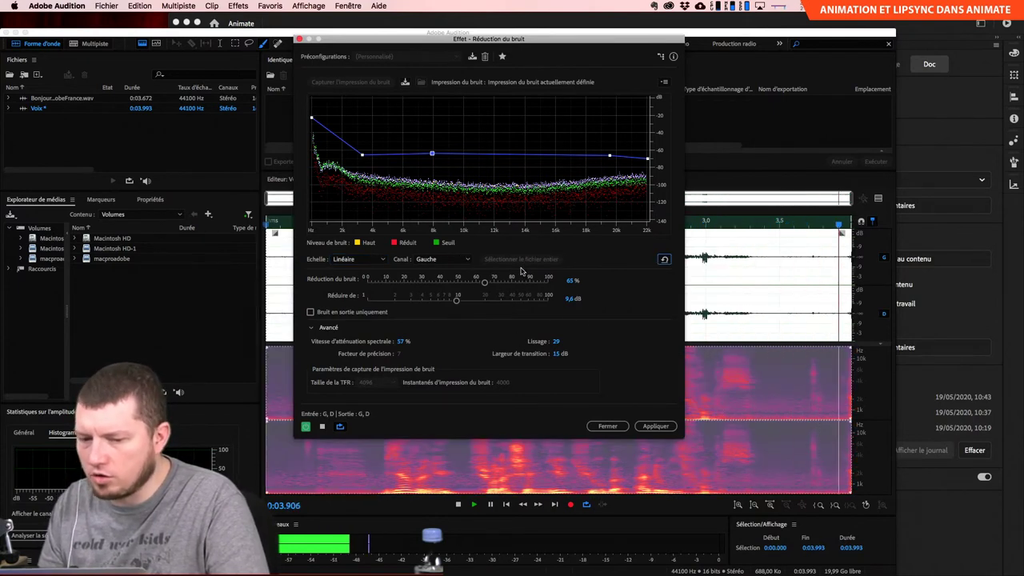
{"action": "left_click", "coordinate": [307, 428]}
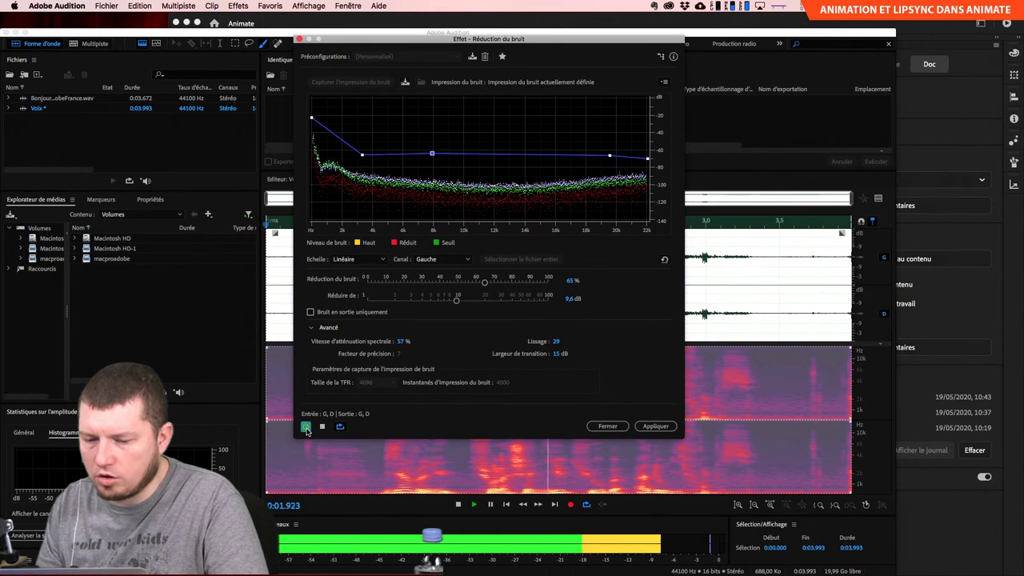
{"action": "left_click", "coordinate": [306, 427]}
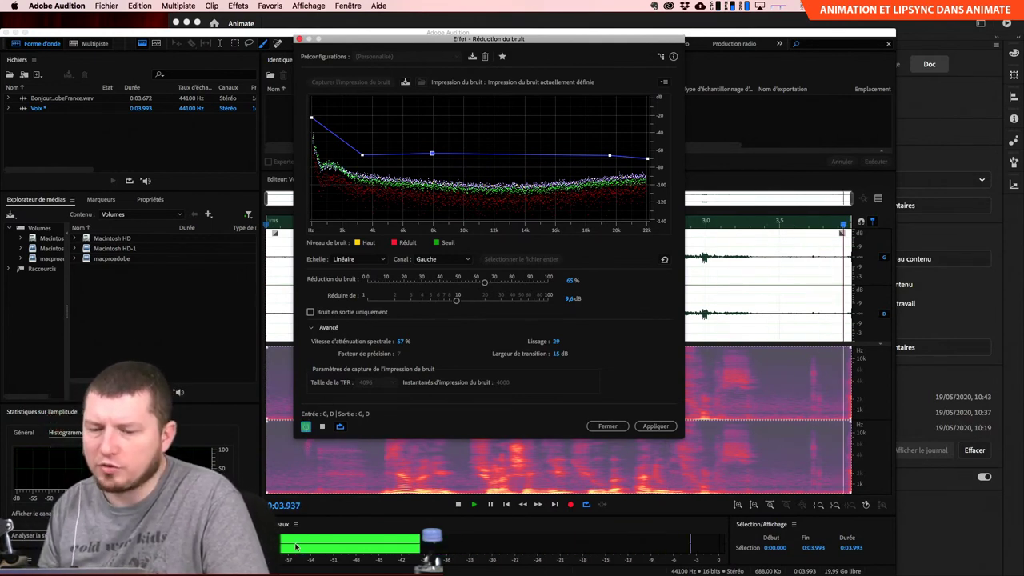
Set the noise reduction to 89 % and the reduce-by amount to 55.3 dB, and apply the effect to the whole recording.
{"action": "left_click_drag", "start_coordinate": [457, 300], "coordinate": [388, 304]}
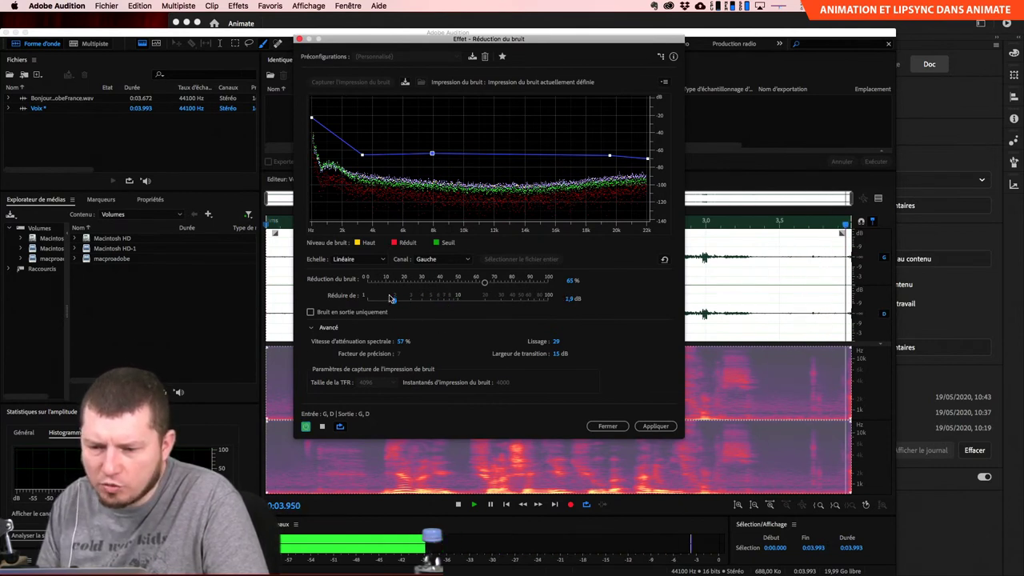
{"action": "left_click_drag", "start_coordinate": [389, 304], "coordinate": [537, 303]}
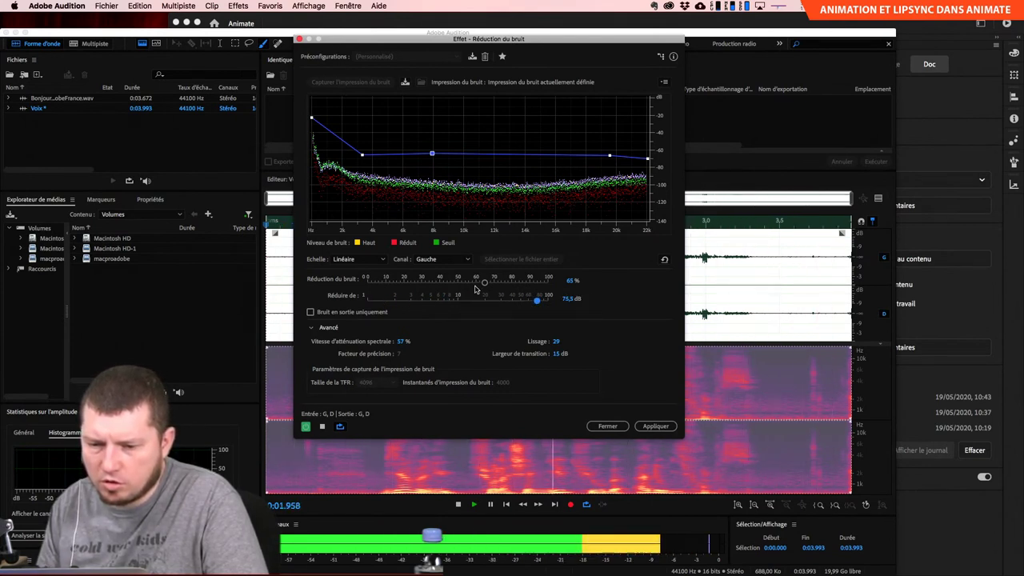
{"action": "left_click_drag", "start_coordinate": [485, 283], "coordinate": [527, 283]}
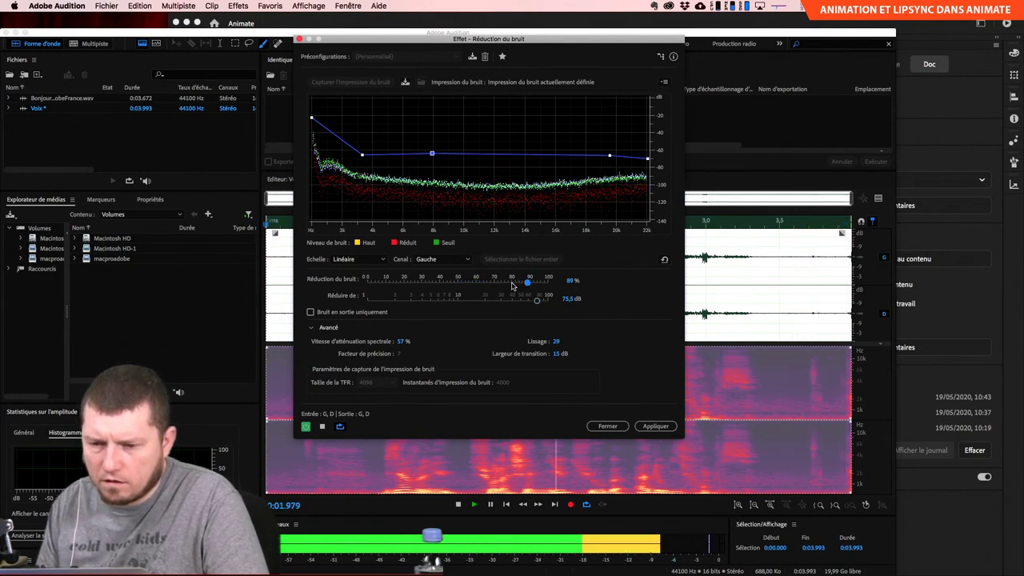
{"action": "left_click", "coordinate": [524, 302]}
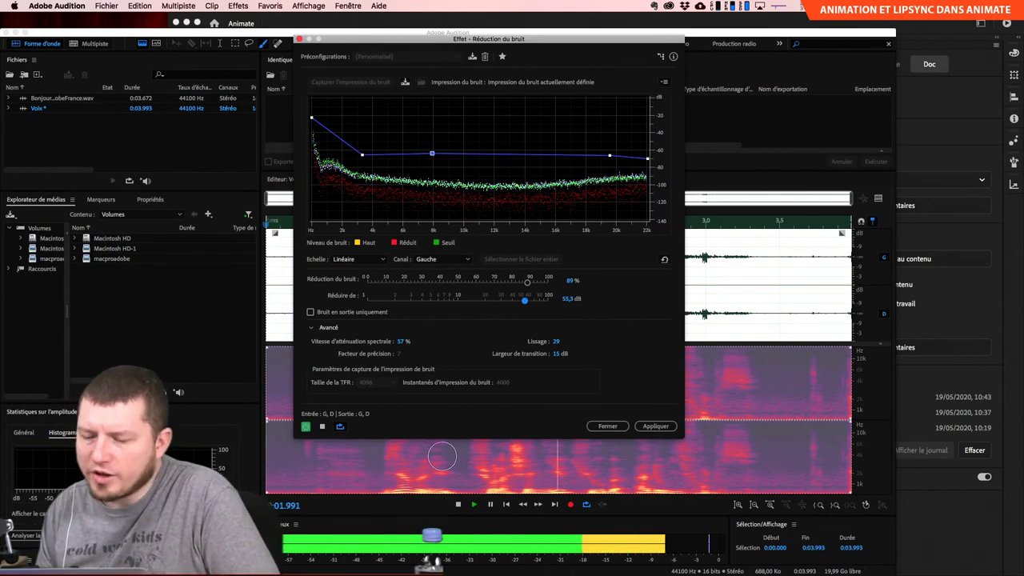
{"action": "left_click", "coordinate": [648, 426]}
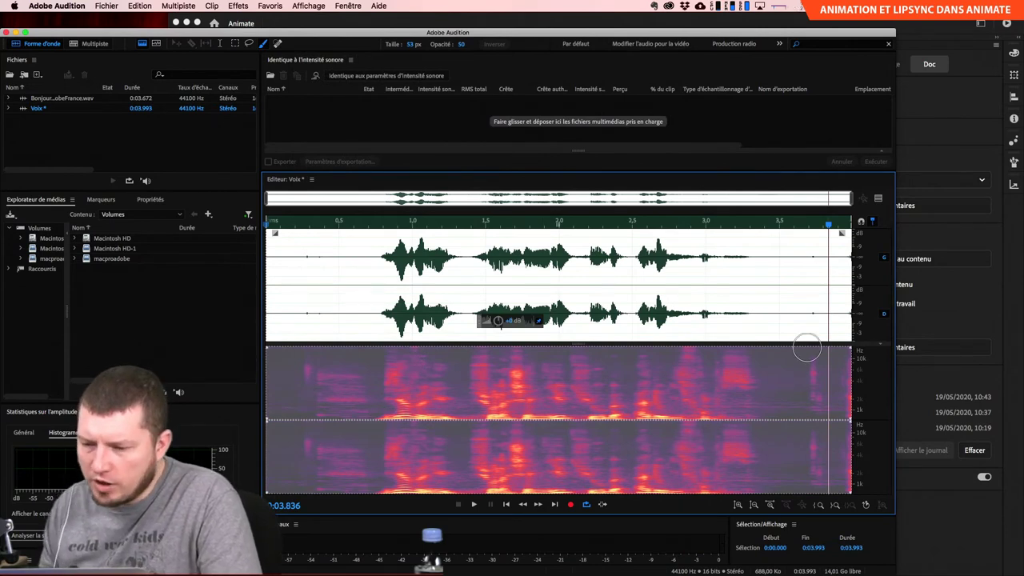
Heal the click at about 2.998 s in both channels with a 30 px Spot Healing Brush and listen from about 1.893 s.
{"action": "left_click", "coordinate": [712, 277]}
{"action": "left_click_drag", "start_coordinate": [704, 226], "coordinate": [705, 224]}
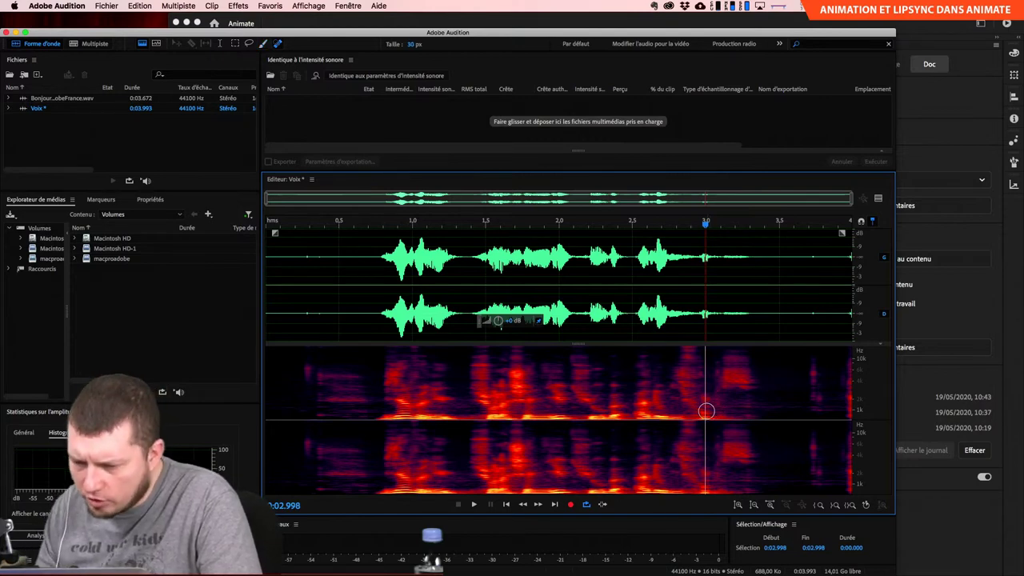
{"action": "left_click_drag", "start_coordinate": [705, 411], "coordinate": [704, 483]}
{"action": "key", "text": "super+shift+a"}
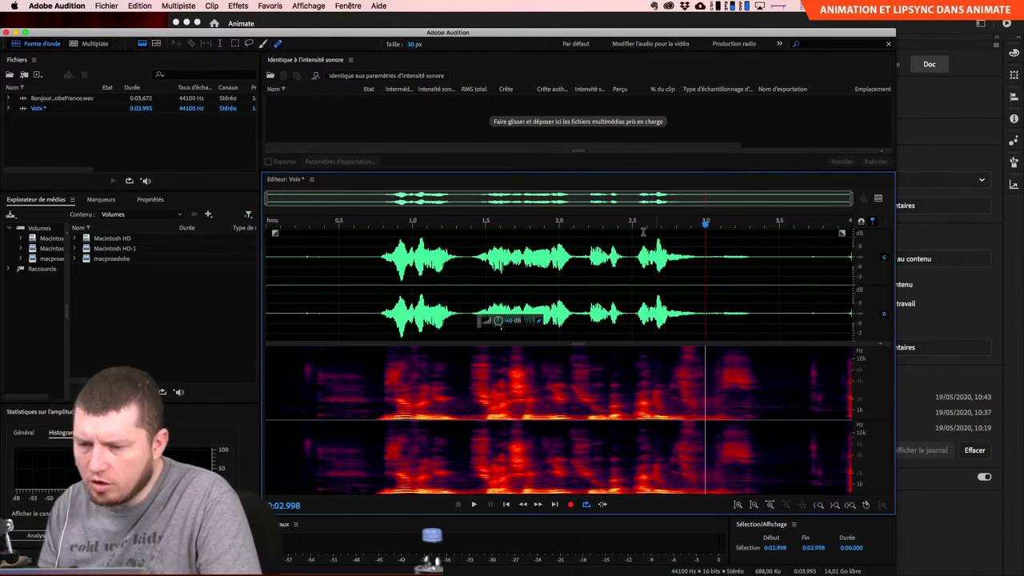
{"action": "left_click", "coordinate": [543, 256]}
{"action": "key", "text": "space"}
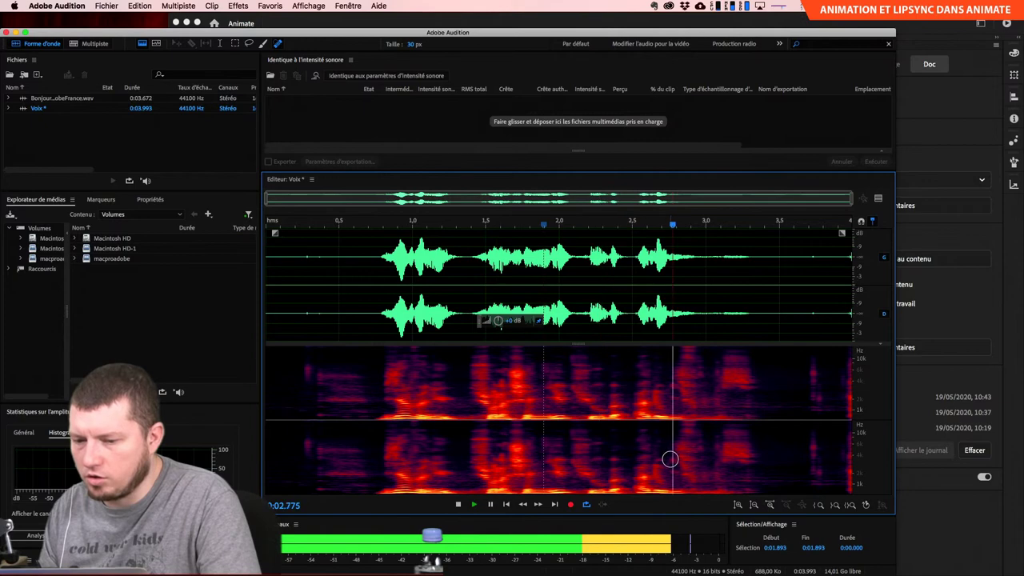
{"action": "key", "text": "space"}
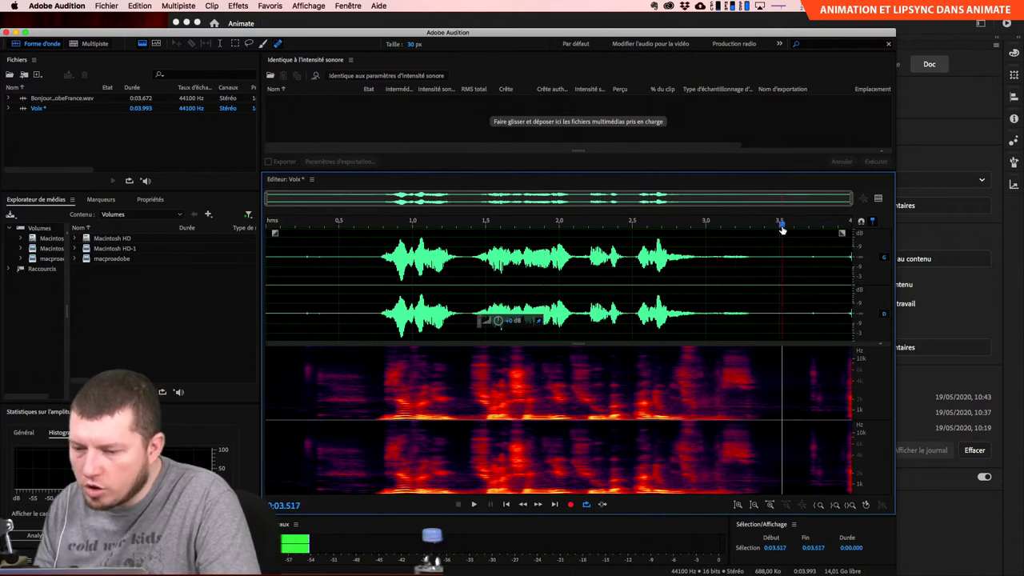
Crop the recording to the speech between about 0.712 and 3.401 s and play the trimmed voice.
{"action": "left_click_drag", "start_coordinate": [782, 229], "coordinate": [776, 233]}
{"action": "key", "text": "shift+Home"}
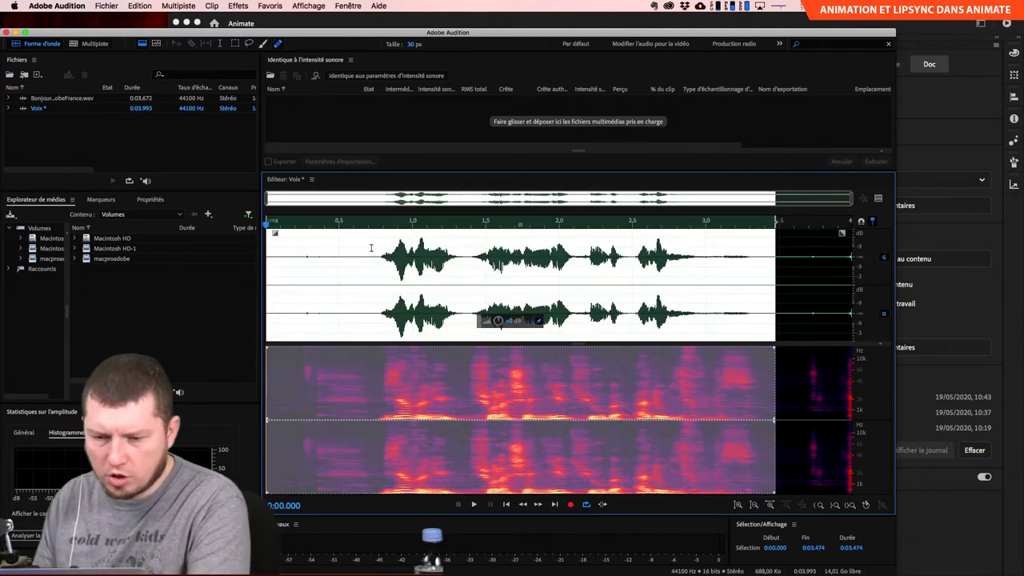
{"action": "left_click_drag", "start_coordinate": [370, 248], "coordinate": [381, 248]}
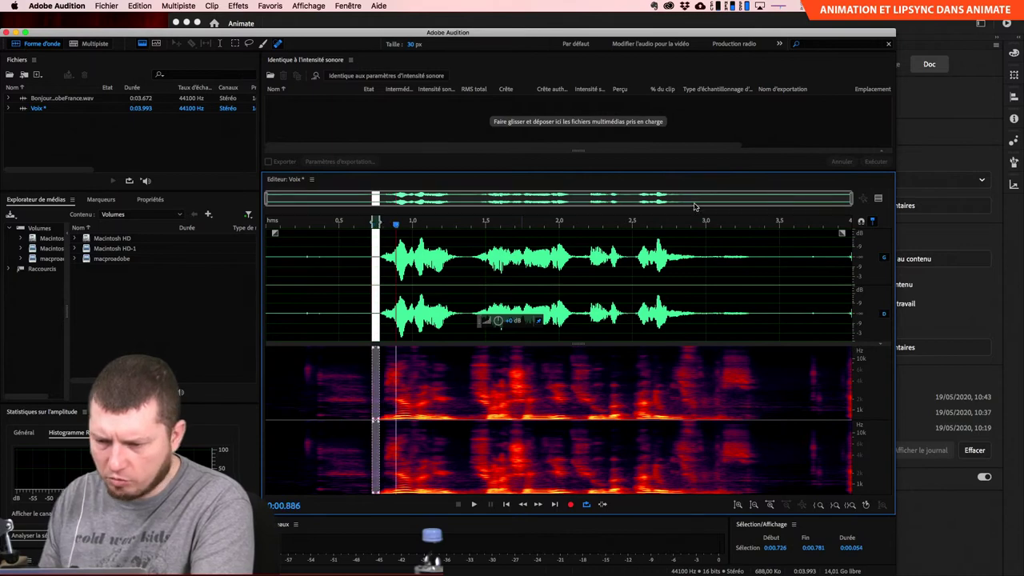
{"action": "left_click_drag", "start_coordinate": [753, 226], "coordinate": [763, 227]}
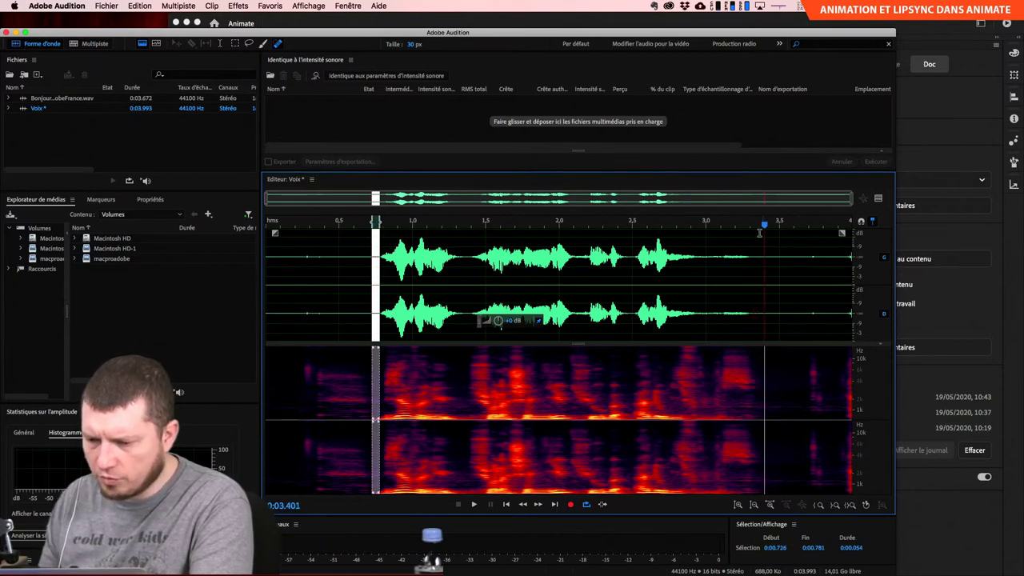
{"action": "left_click", "coordinate": [764, 227], "text": "shift"}
{"action": "left_click_drag", "start_coordinate": [370, 223], "coordinate": [373, 225]}
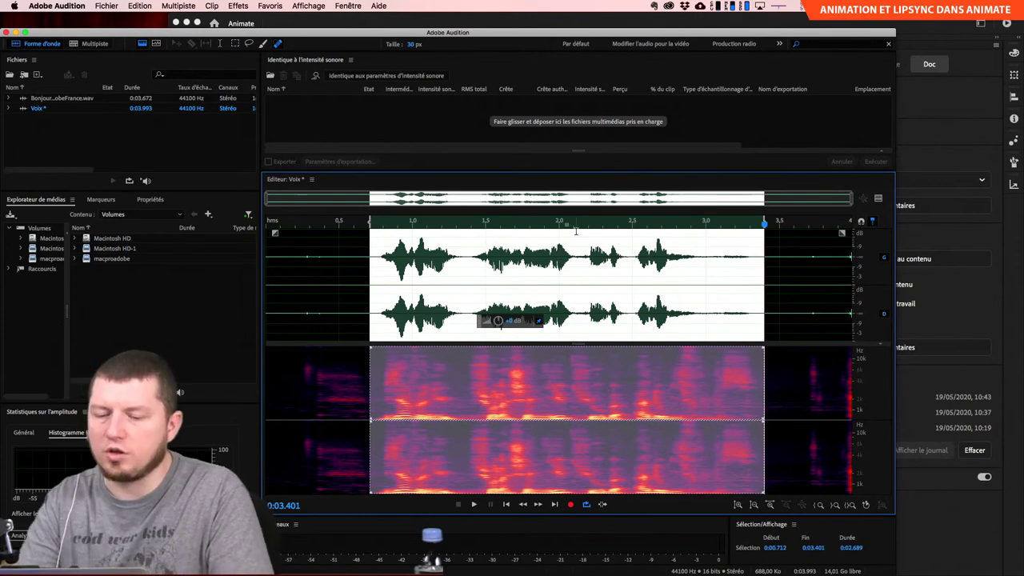
{"action": "key", "text": "super+t"}
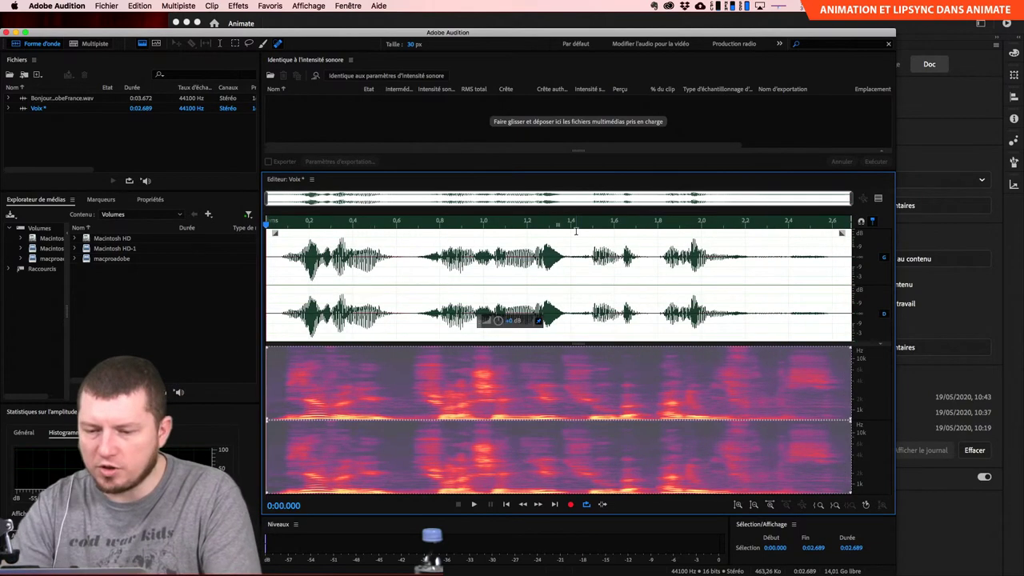
{"action": "key", "text": "space"}
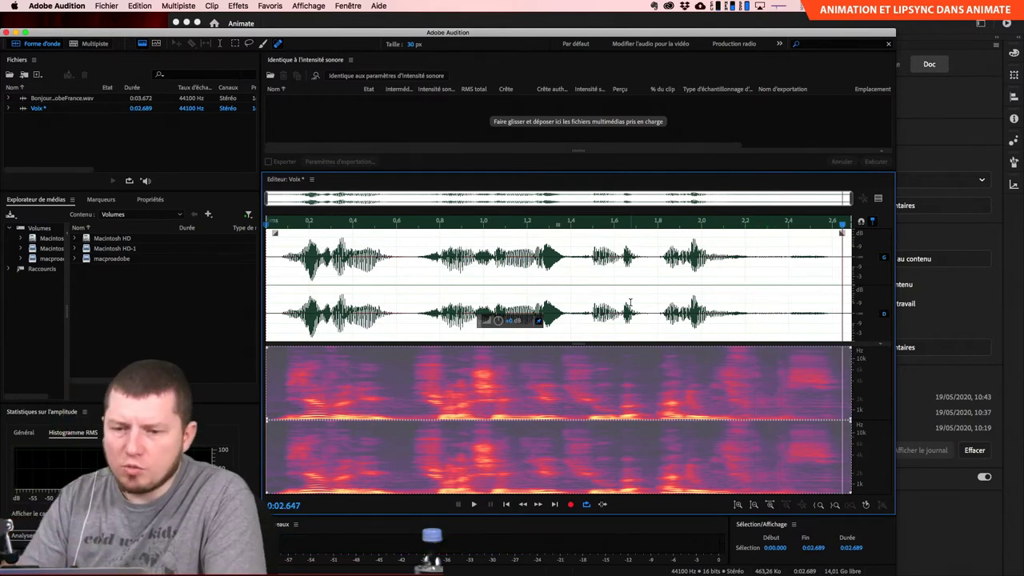
{"action": "left_click", "coordinate": [206, 6]}
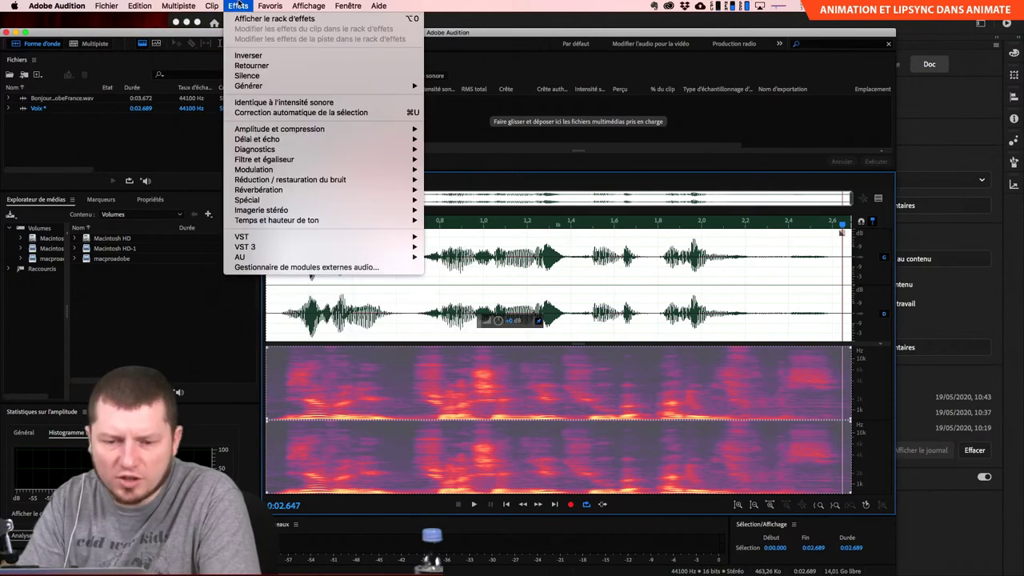
{"action": "left_click", "coordinate": [240, 5]}
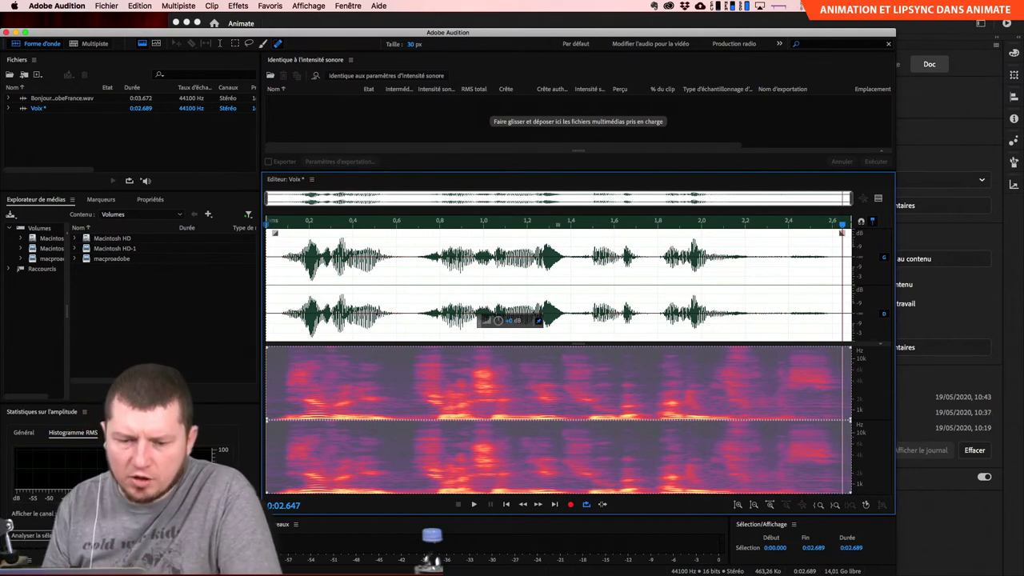
{"action": "left_click", "coordinate": [229, 4]}
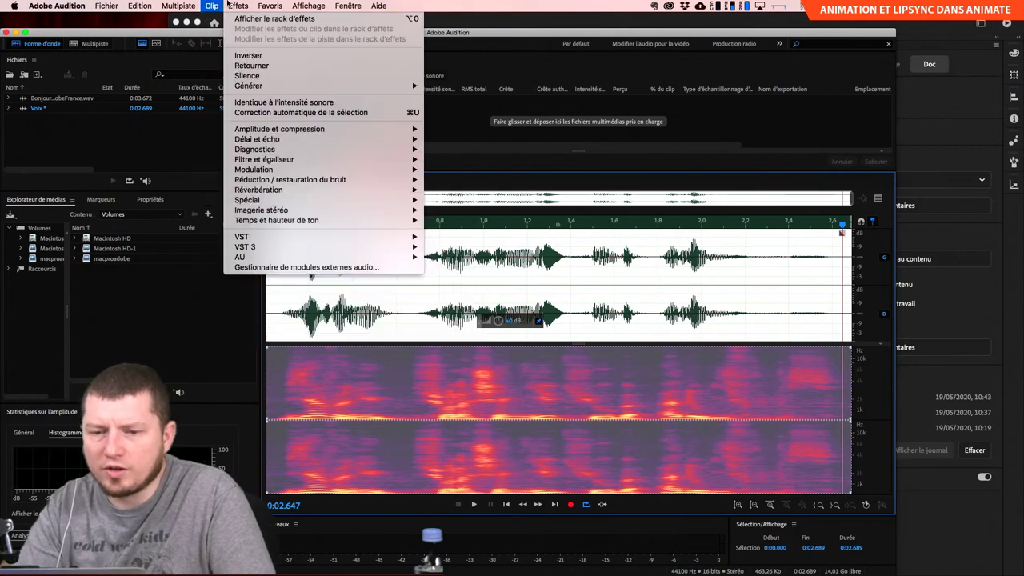
{"action": "left_click", "coordinate": [230, 4]}
{"action": "left_click", "coordinate": [270, 5]}
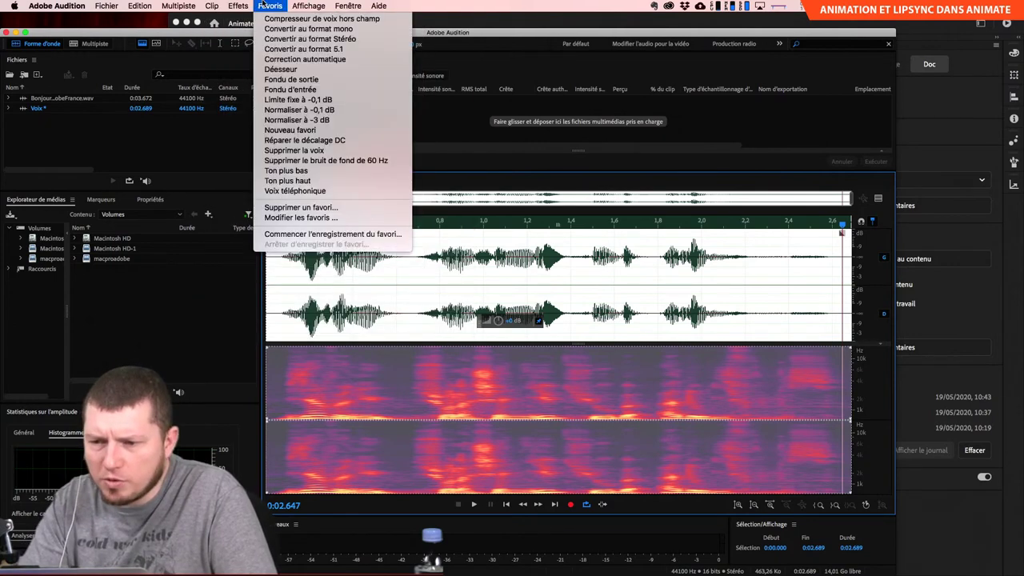
{"action": "mouse_move", "coordinate": [348, 5]}
{"action": "left_click", "coordinate": [549, 46]}
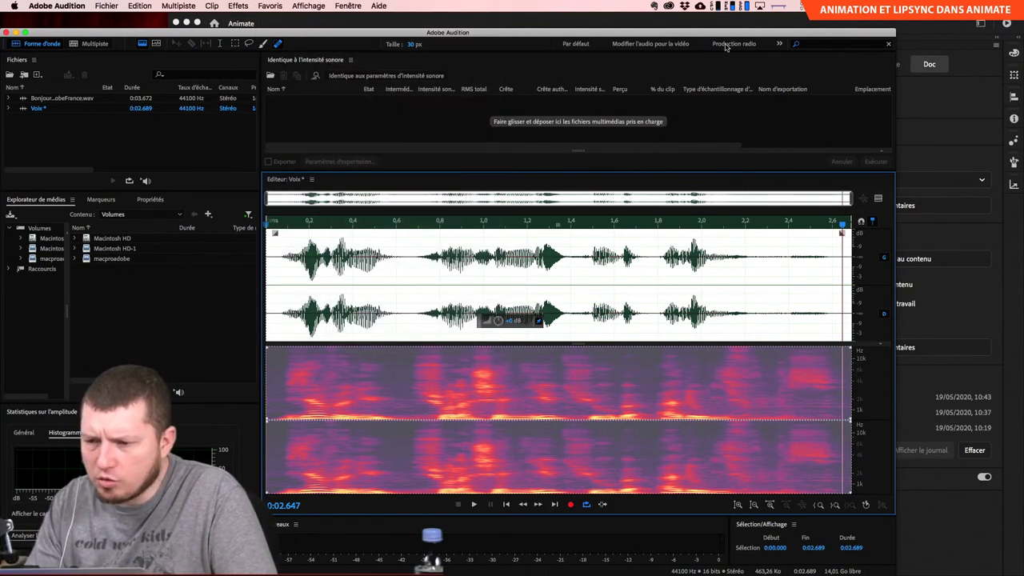
Switch to the Restauration workspace and play the trimmed voice while watching the frequency and phase analysis.
{"action": "left_click", "coordinate": [777, 44]}
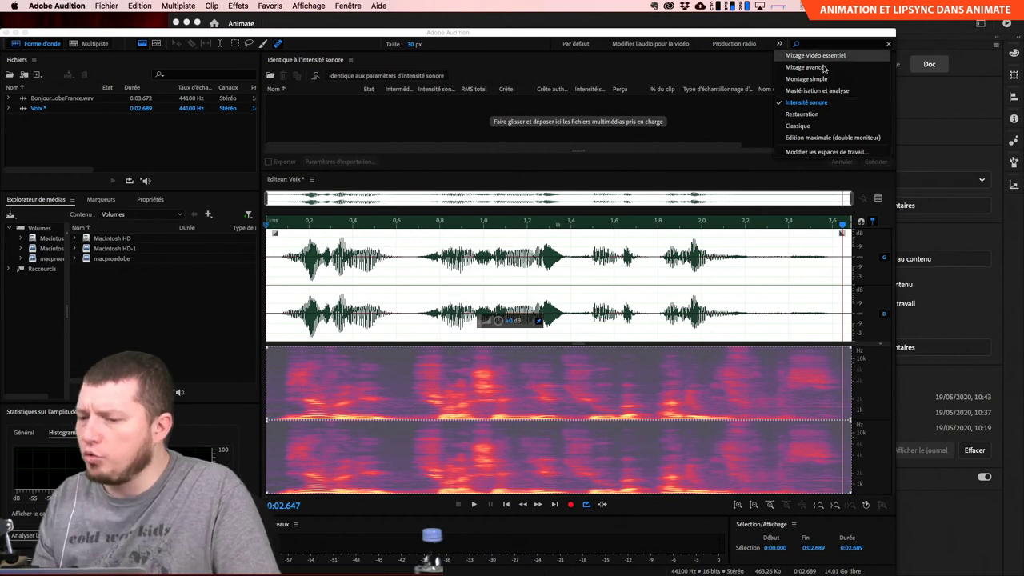
{"action": "left_click", "coordinate": [833, 117]}
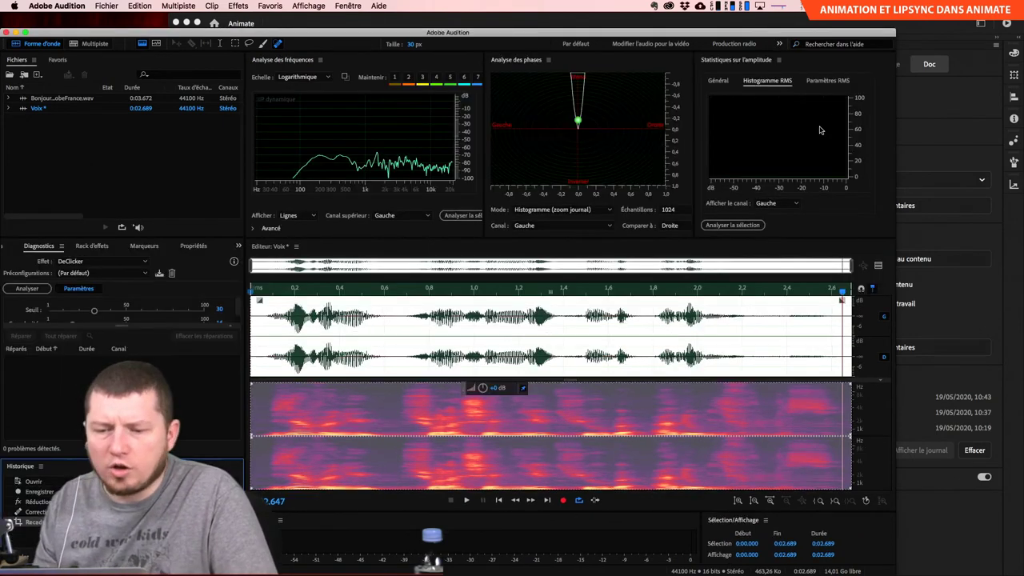
{"action": "key", "text": "space"}
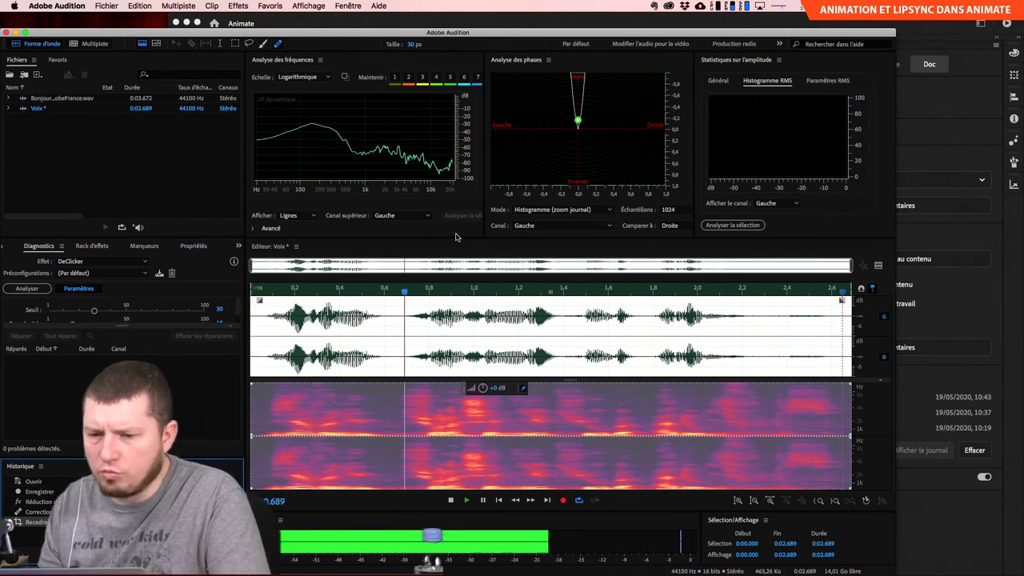
{"action": "key", "text": "space"}
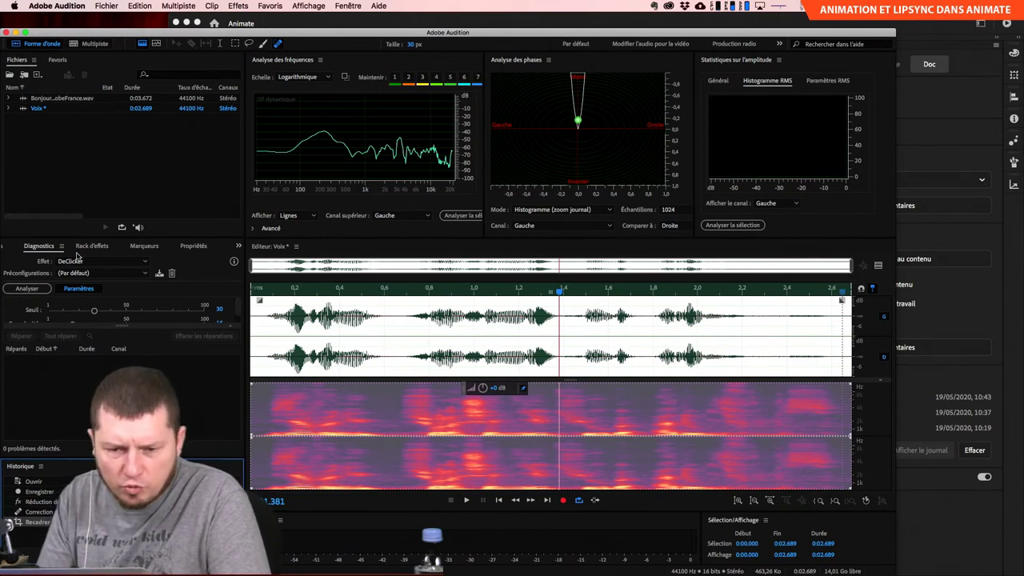
Load the effects rack preset "Déesser et limiter voix hors champ homme" for the voice and listen to the result.
{"action": "left_click", "coordinate": [90, 246]}
{"action": "key", "text": "space"}
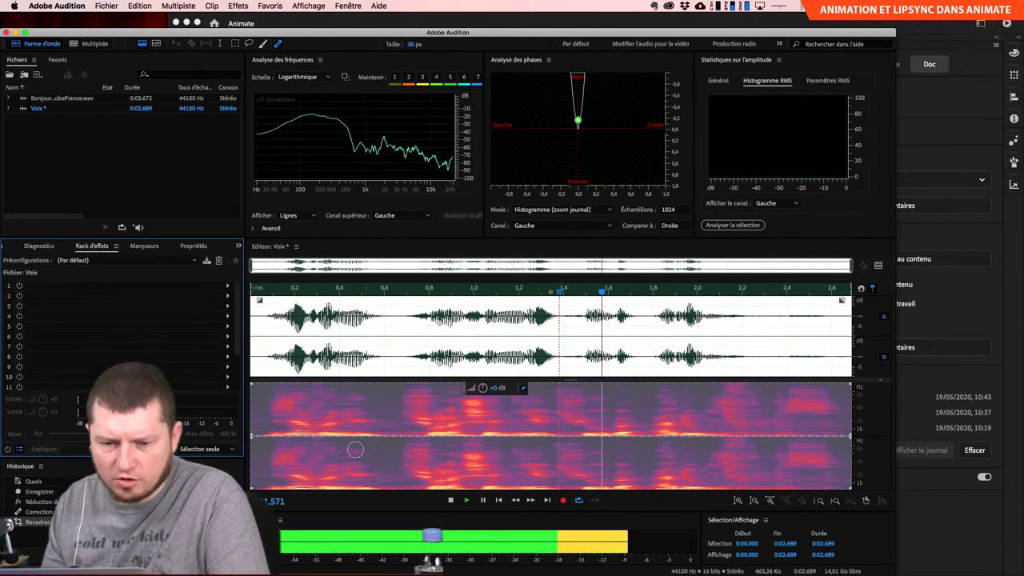
{"action": "key", "text": "space"}
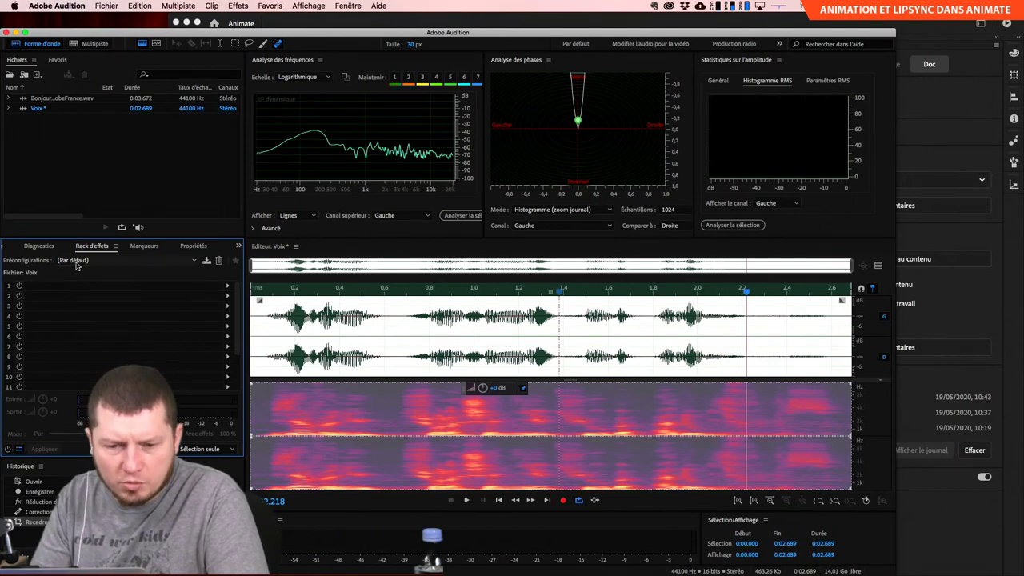
{"action": "left_click", "coordinate": [77, 262]}
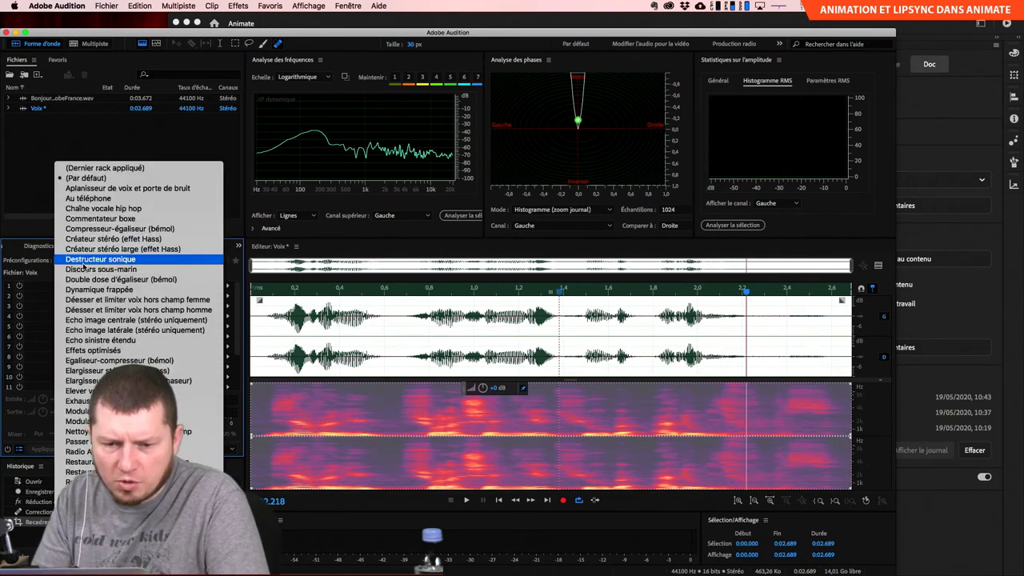
{"action": "left_click", "coordinate": [150, 310]}
{"action": "key", "text": "space"}
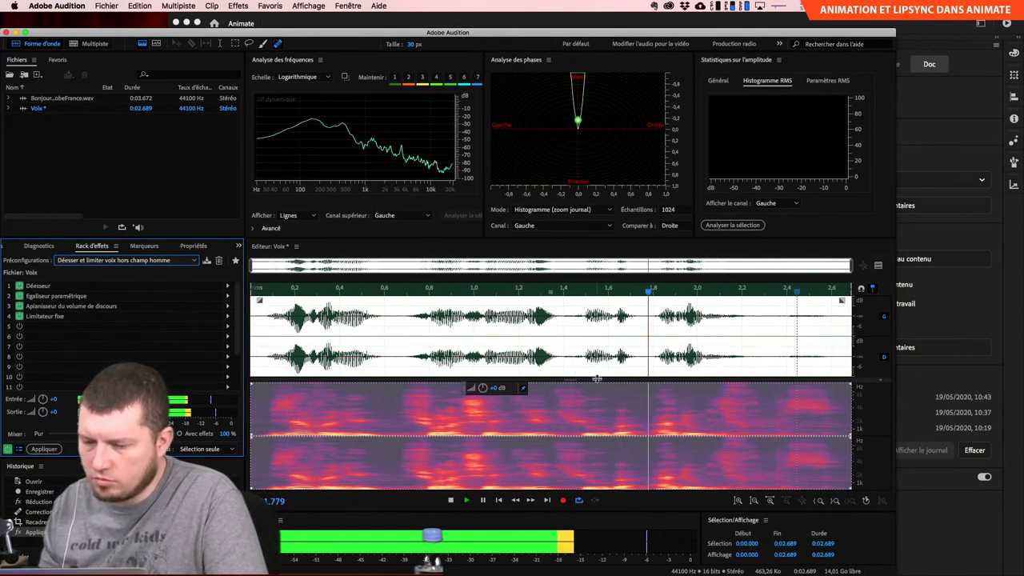
Replay the voice with the Limitateur fixe and Aplanisseur du volume de discours effects bypassed to hear the difference.
{"action": "key", "text": "space"}
{"action": "left_click_drag", "start_coordinate": [795, 289], "coordinate": [590, 289]}
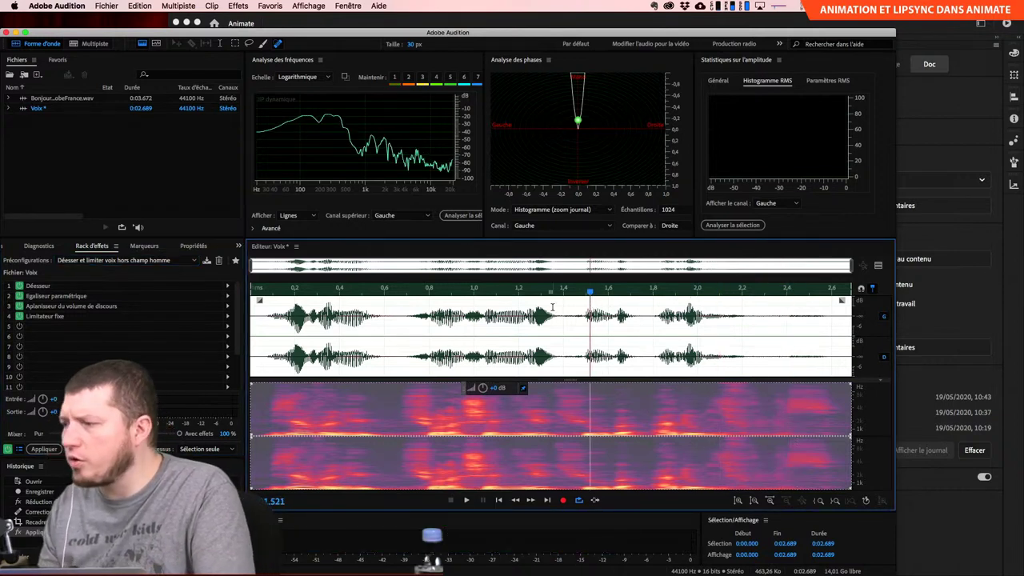
{"action": "left_click", "coordinate": [39, 289]}
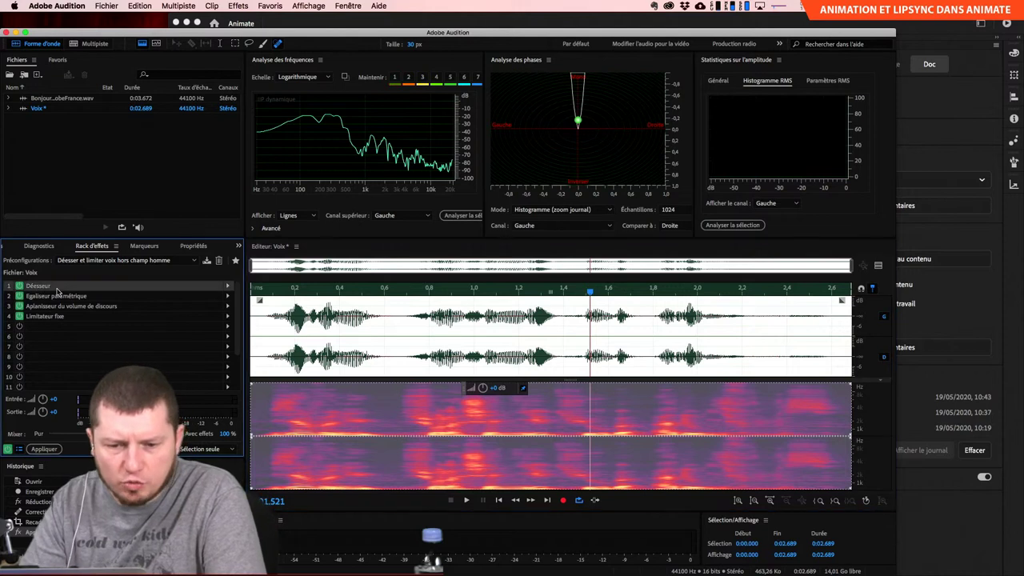
{"action": "key", "text": "space"}
{"action": "left_click", "coordinate": [19, 317]}
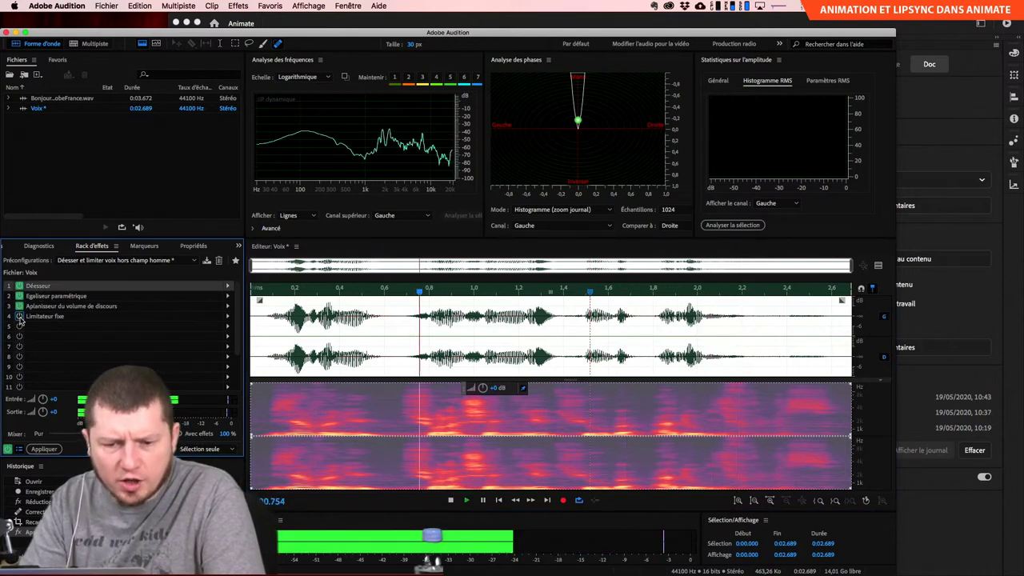
{"action": "left_click", "coordinate": [19, 307]}
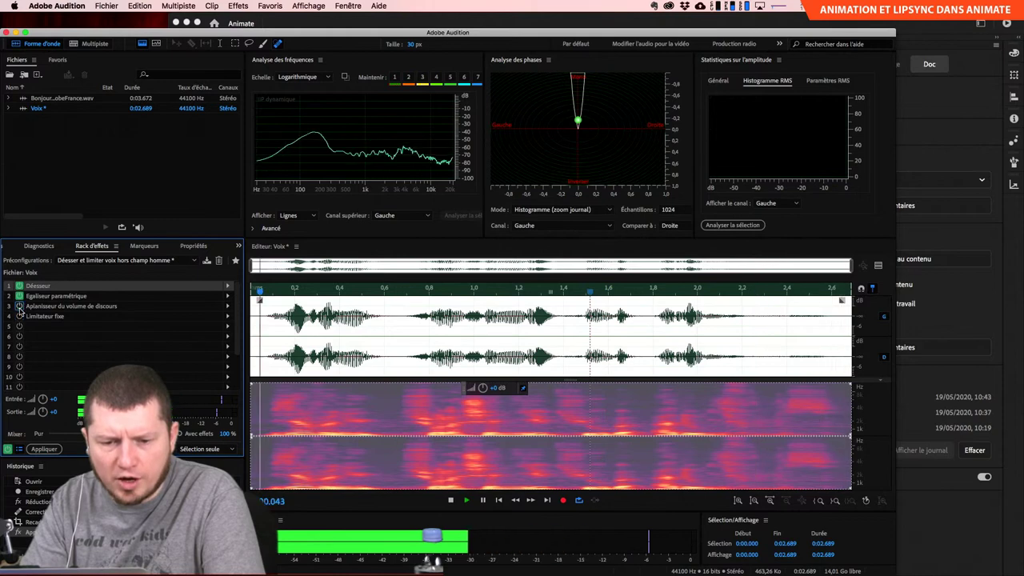
Review the settings of the Aplanisseur du volume de discours and Egaliseur paramétrique rack effects, and replay the voice.
{"action": "double_click", "coordinate": [37, 307]}
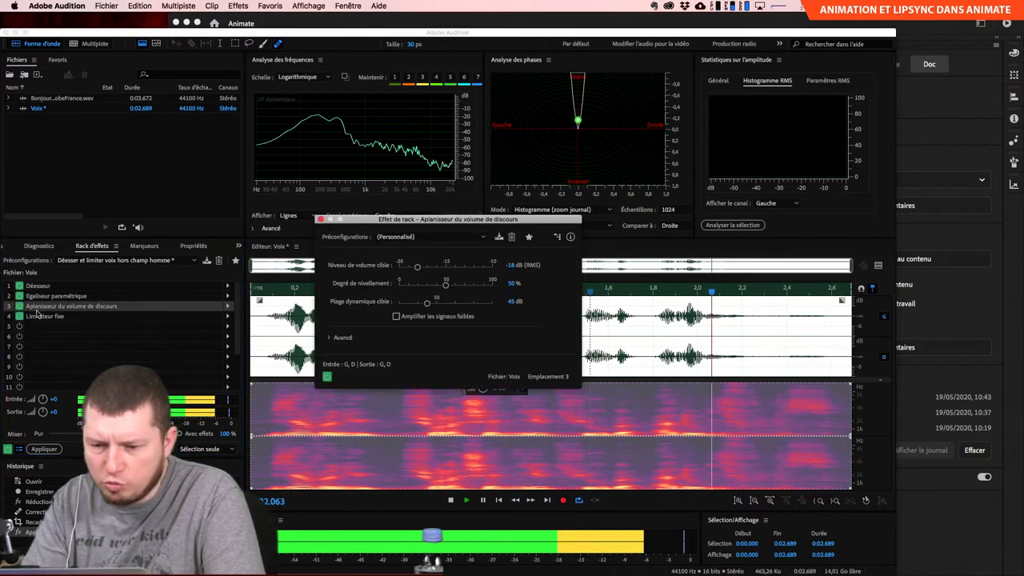
{"action": "double_click", "coordinate": [64, 296]}
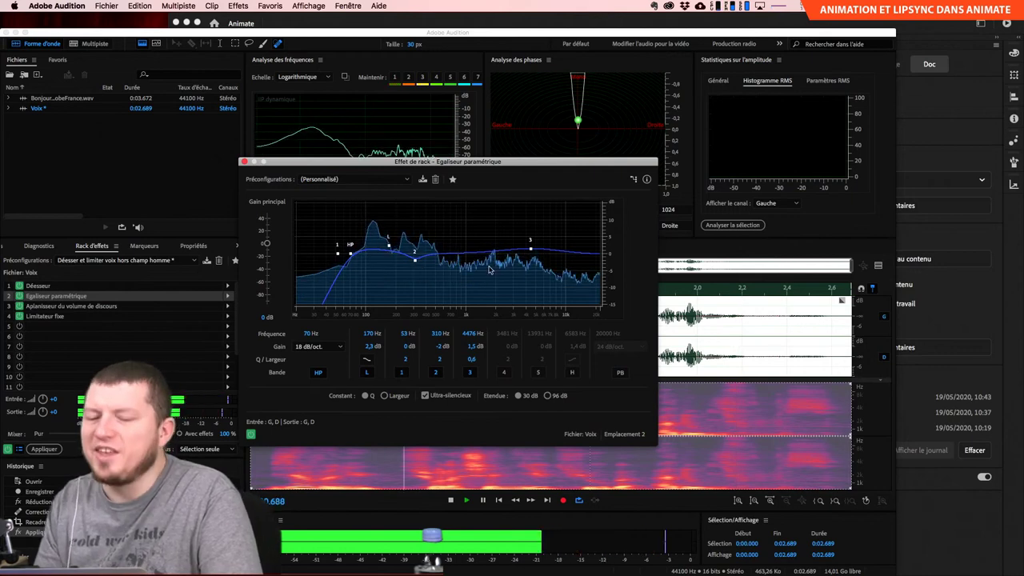
{"action": "key", "text": "super+w"}
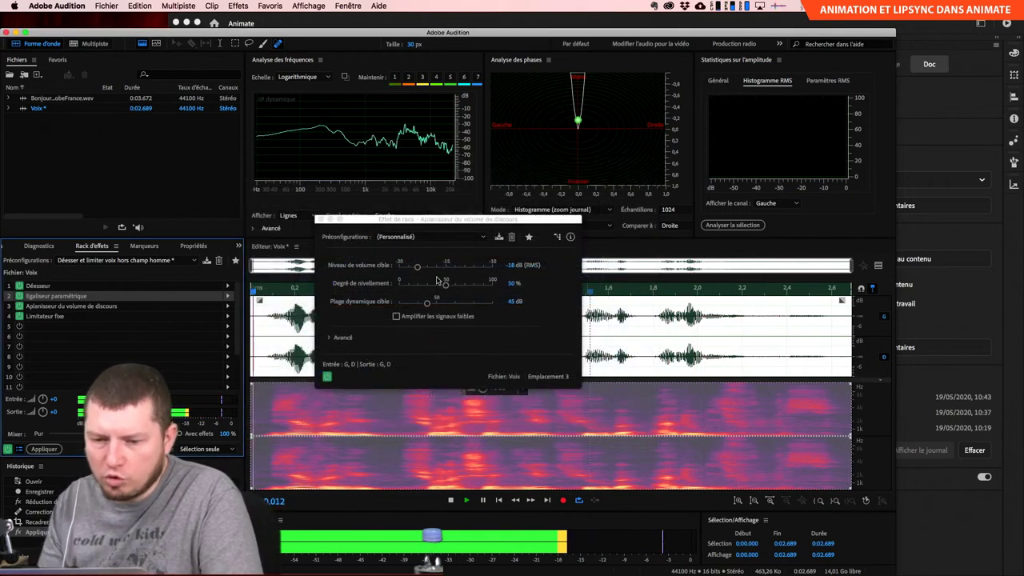
{"action": "key", "text": "super+w"}
{"action": "key", "text": "space"}
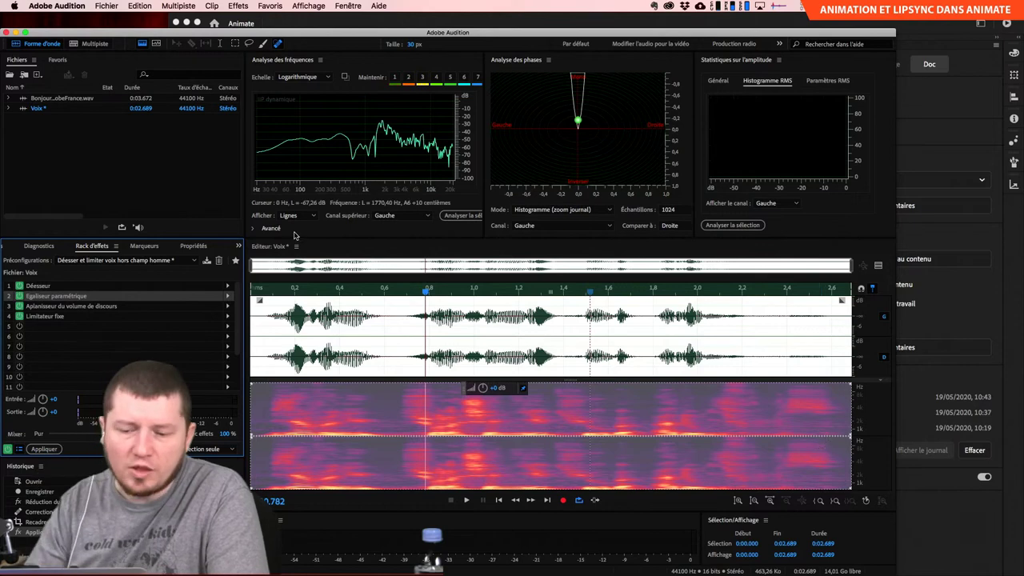
{"action": "key", "text": "space"}
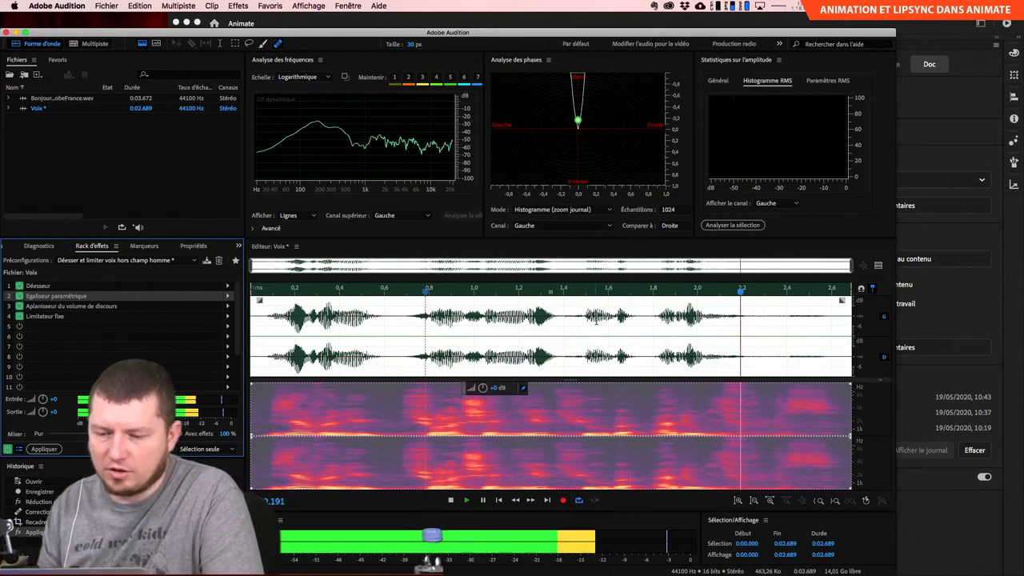
{"action": "key", "text": "space"}
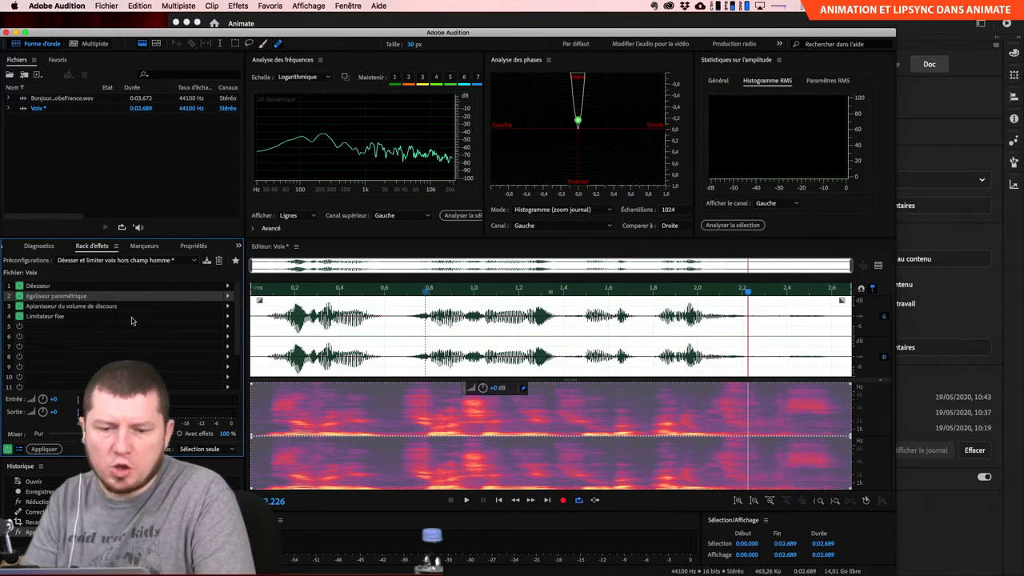
Save the voice to the desktop as Voix-Traitéé.wav in Onde PCM format, without applying the rack effects.
{"action": "left_click", "coordinate": [106, 6]}
{"action": "key", "text": "super+s"}
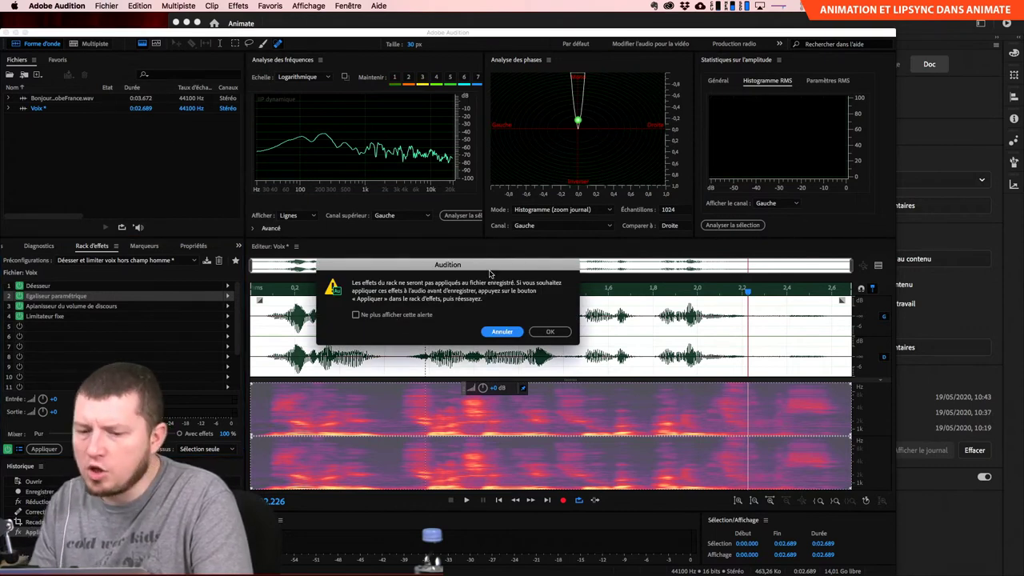
{"action": "left_click", "coordinate": [563, 332]}
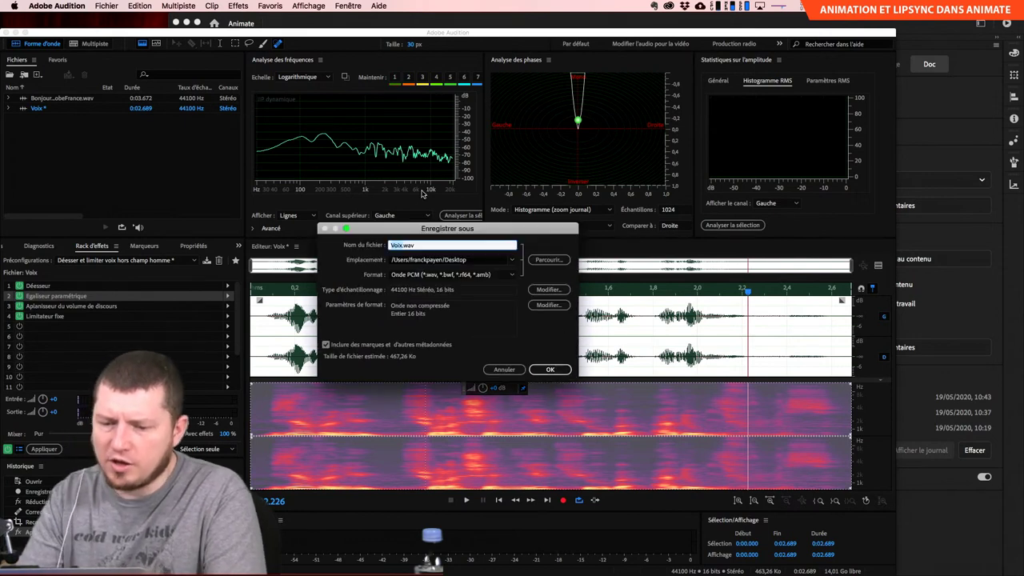
{"action": "key", "text": "Right"}
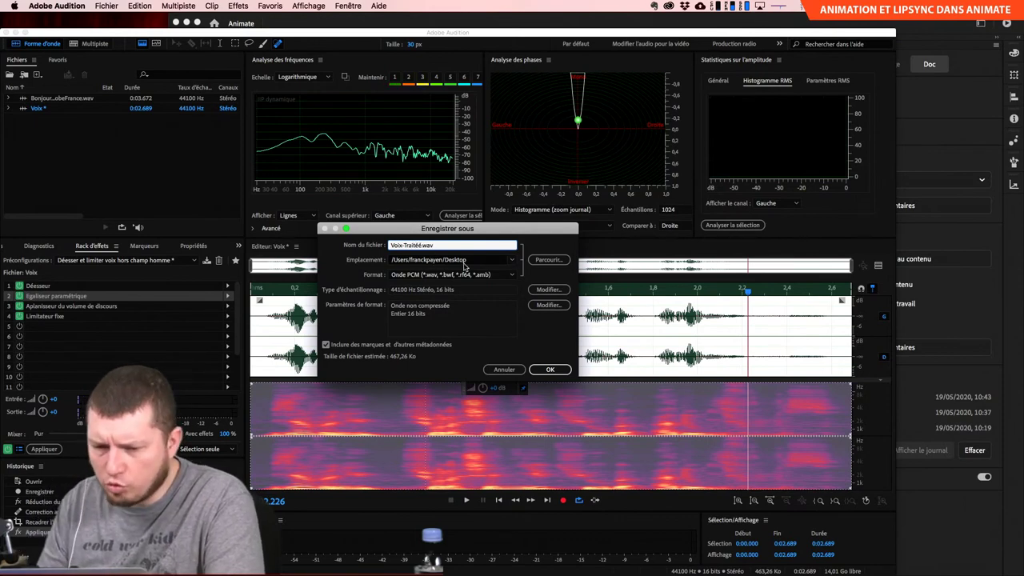
{"action": "left_click", "coordinate": [513, 276]}
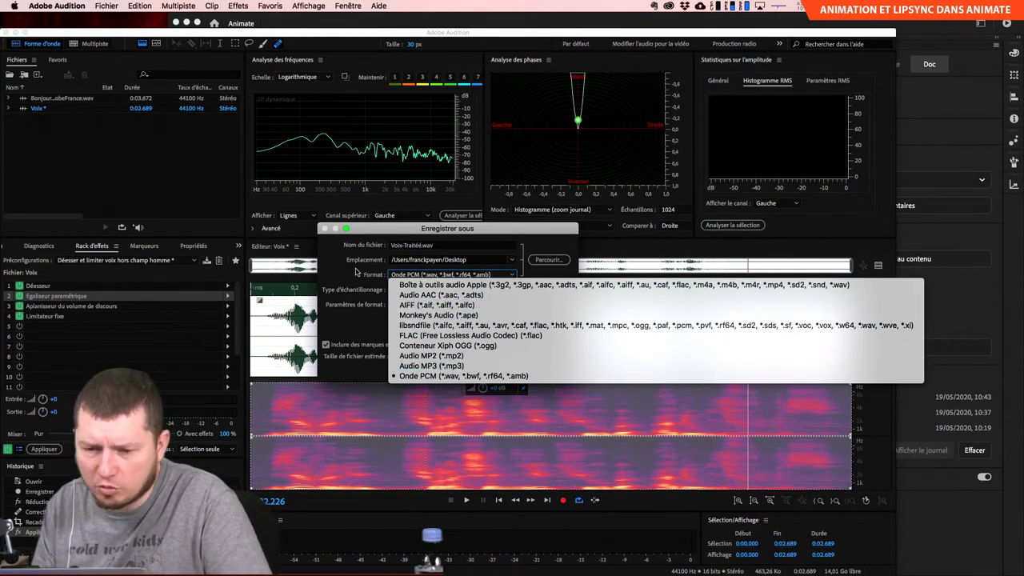
{"action": "left_click", "coordinate": [428, 274]}
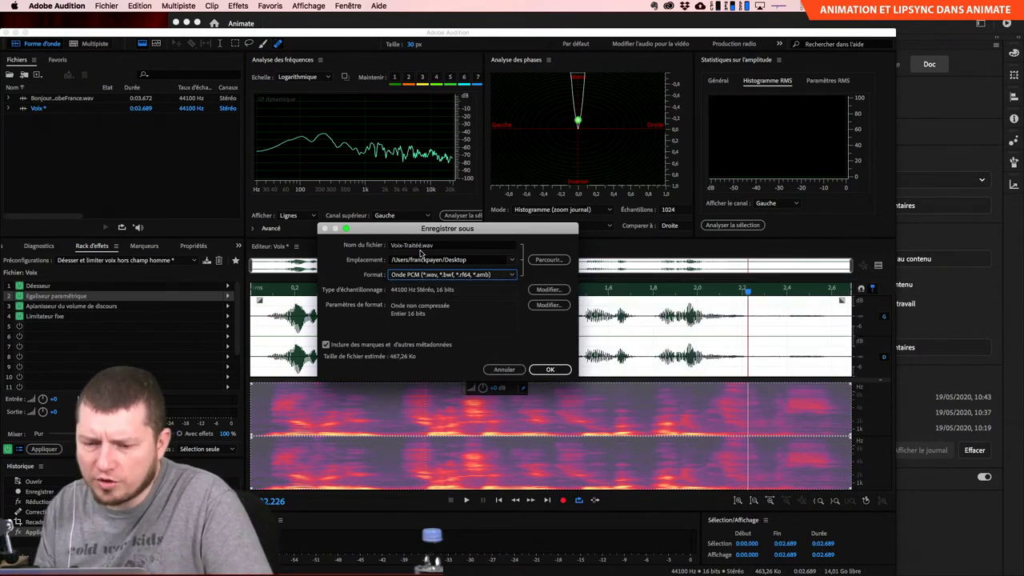
{"action": "left_click", "coordinate": [552, 369]}
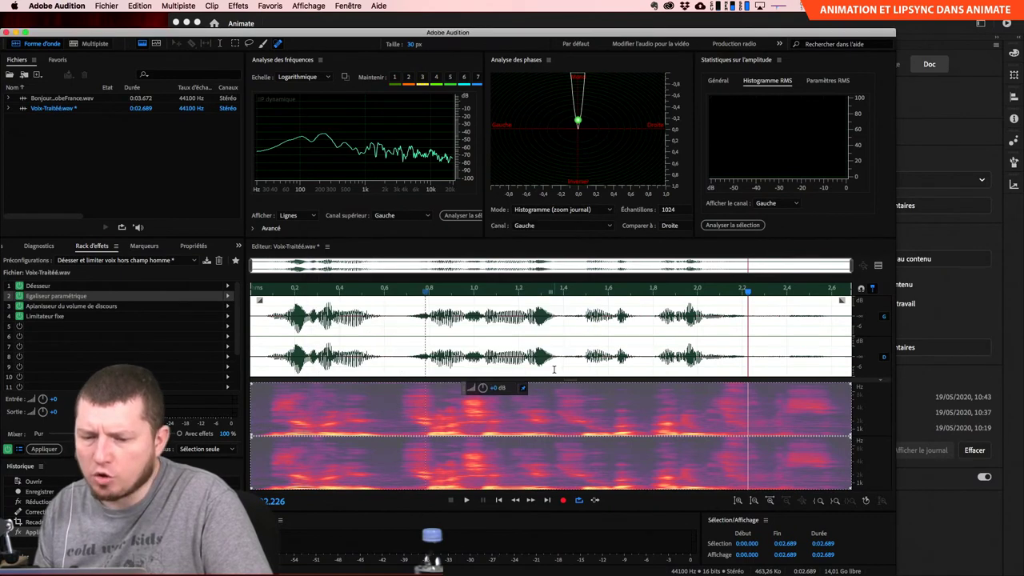
Switch to the Finder with the other applications hidden and preview Voix-Traitéé.wav on the desktop.
{"action": "left_click", "coordinate": [468, 324]}
{"action": "key", "text": "super+Tab"}
{"action": "key", "text": "super+Tab"}
{"action": "key", "text": "super+Tab"}
{"action": "key", "text": "super+Tab"}
{"action": "key", "text": "super+Tab"}
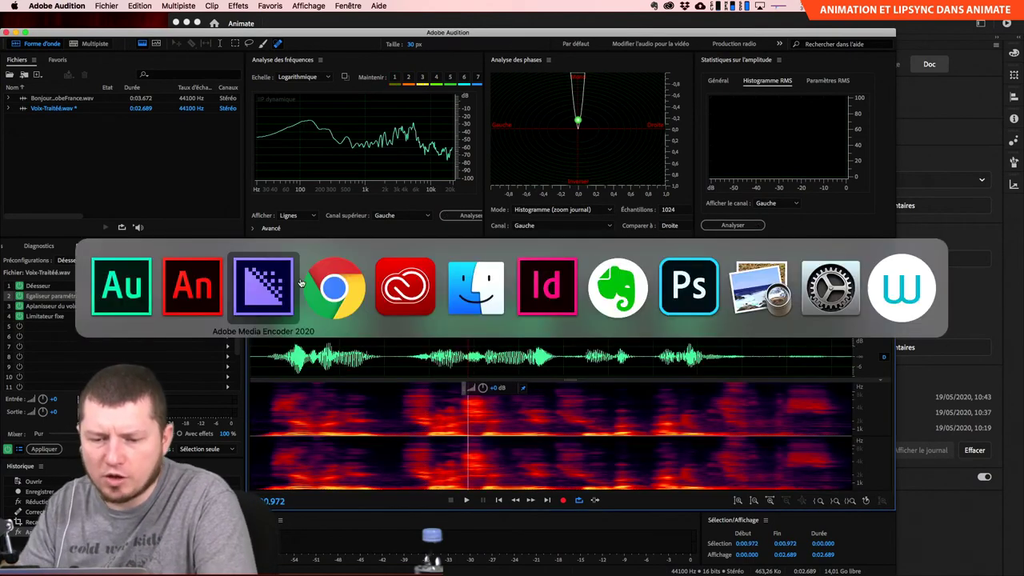
{"action": "key", "text": "super+alt+h"}
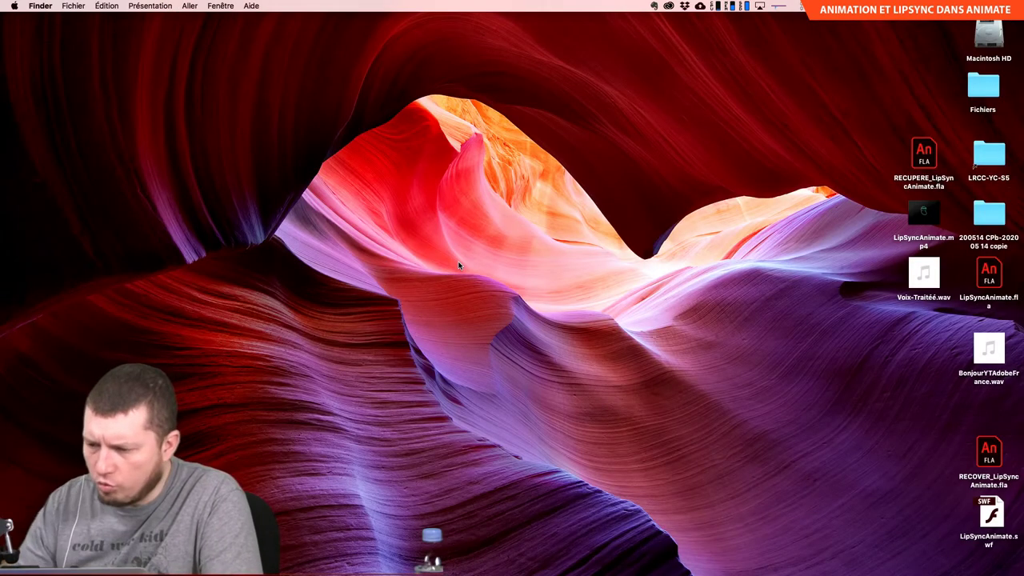
{"action": "left_click", "coordinate": [935, 274]}
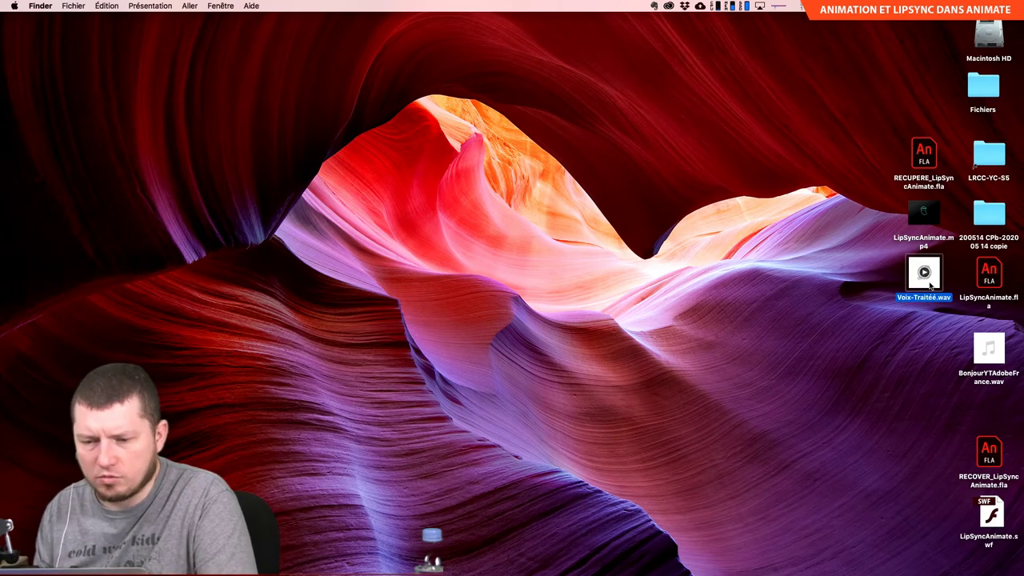
{"action": "key", "text": "space"}
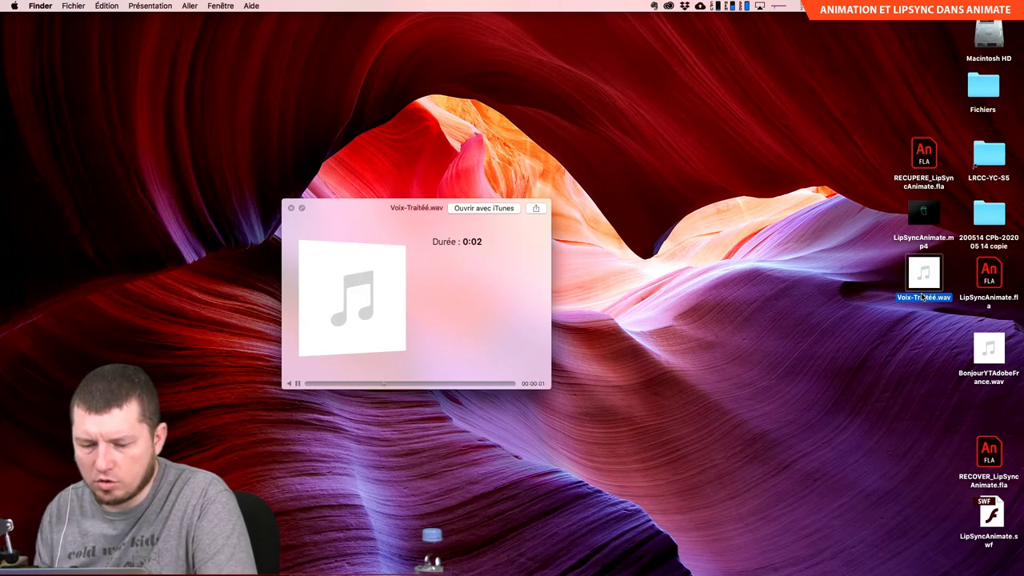
{"action": "key", "text": "space"}
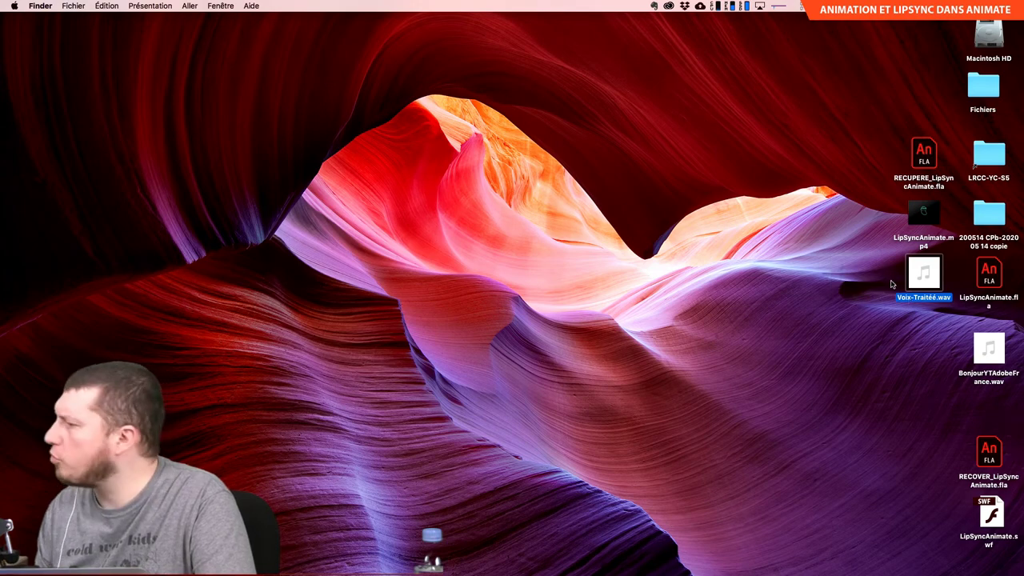
Switch to Animate and place Voix-Traitéé.wav from the desktop on frame 1 of the Calque_1 layer.
{"action": "left_click_drag", "start_coordinate": [928, 276], "coordinate": [554, 542]}
{"action": "key", "text": "super+Tab"}
{"action": "key", "text": "super+Tab"}
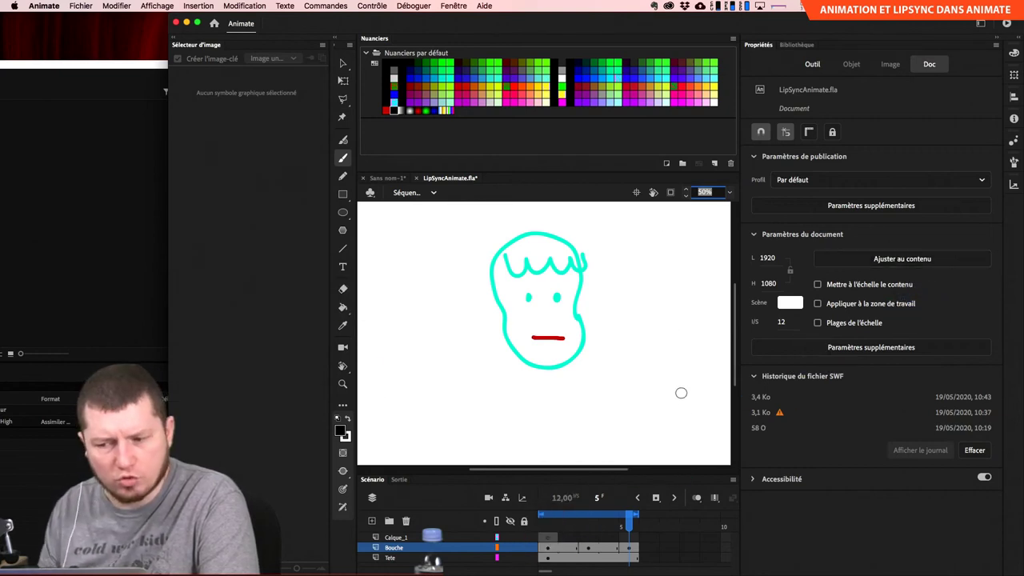
{"action": "left_click_drag", "start_coordinate": [480, 23], "coordinate": [334, 23]}
{"action": "left_click_drag", "start_coordinate": [924, 272], "coordinate": [452, 336]}
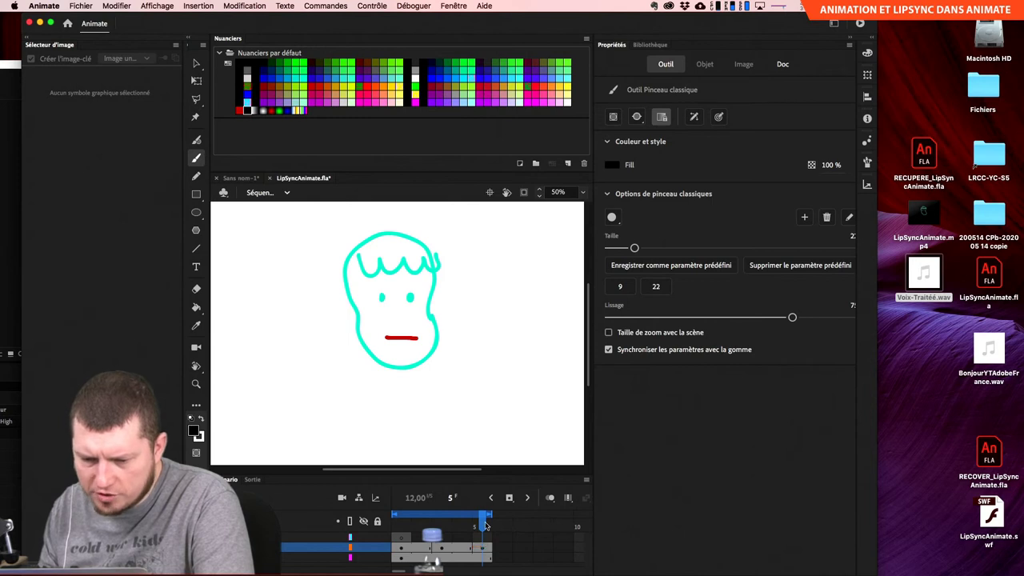
{"action": "left_click", "coordinate": [402, 537]}
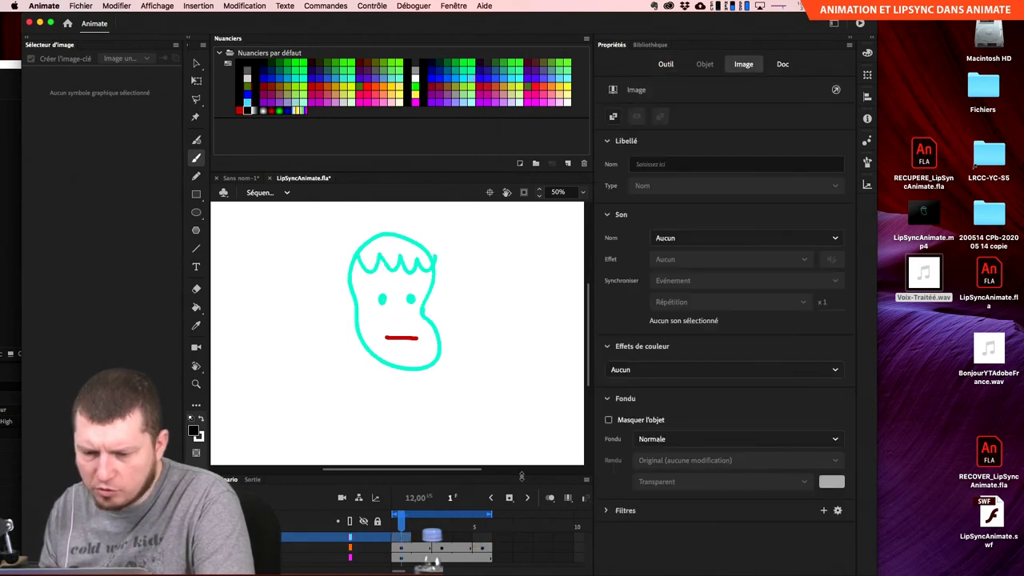
{"action": "left_click_drag", "start_coordinate": [928, 278], "coordinate": [434, 411]}
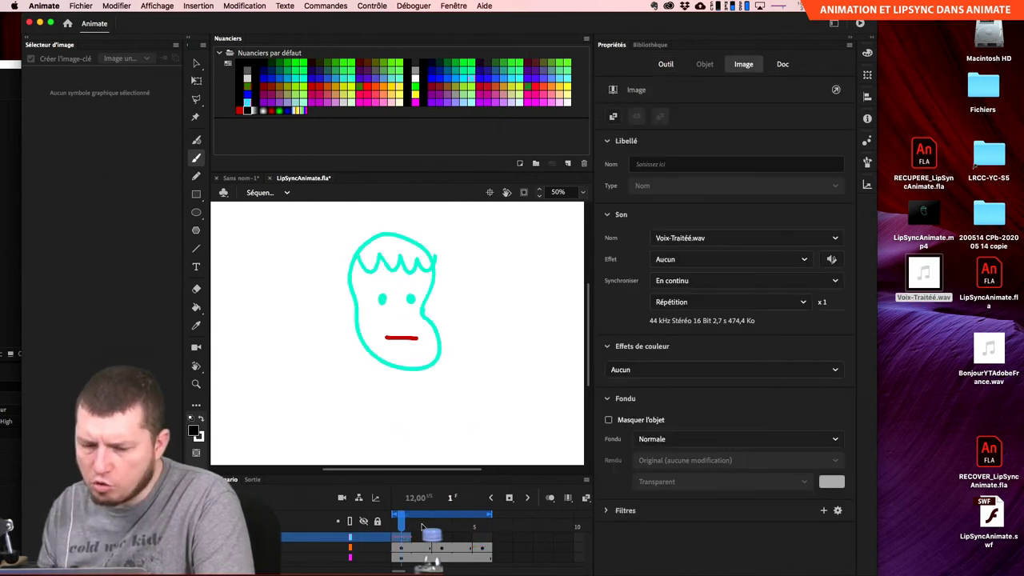
Extend the sound on Calque_1 to frame 5 and play the animation with the voice.
{"action": "left_click", "coordinate": [479, 540]}
{"action": "left_click", "coordinate": [479, 544]}
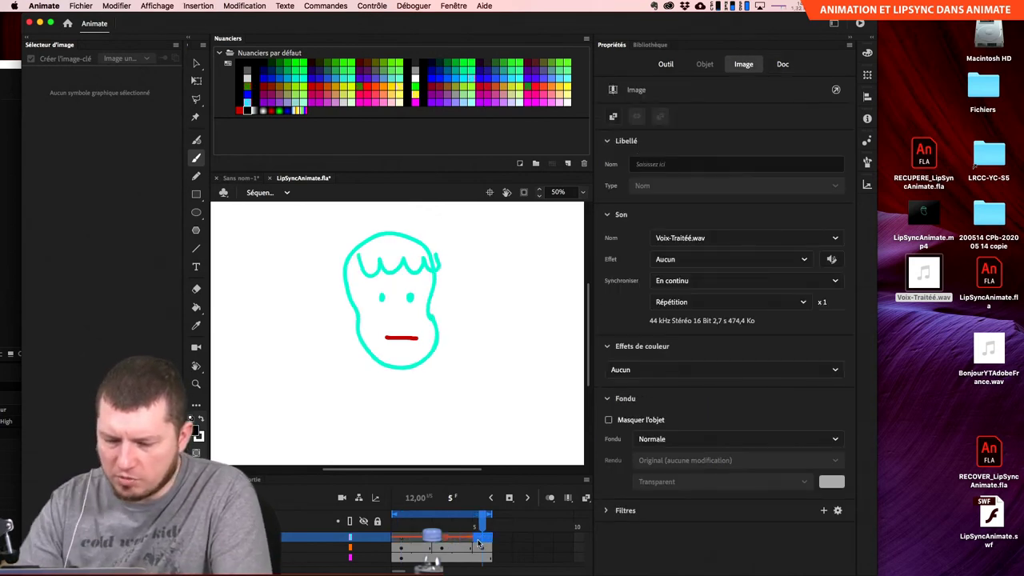
{"action": "key", "text": "Return"}
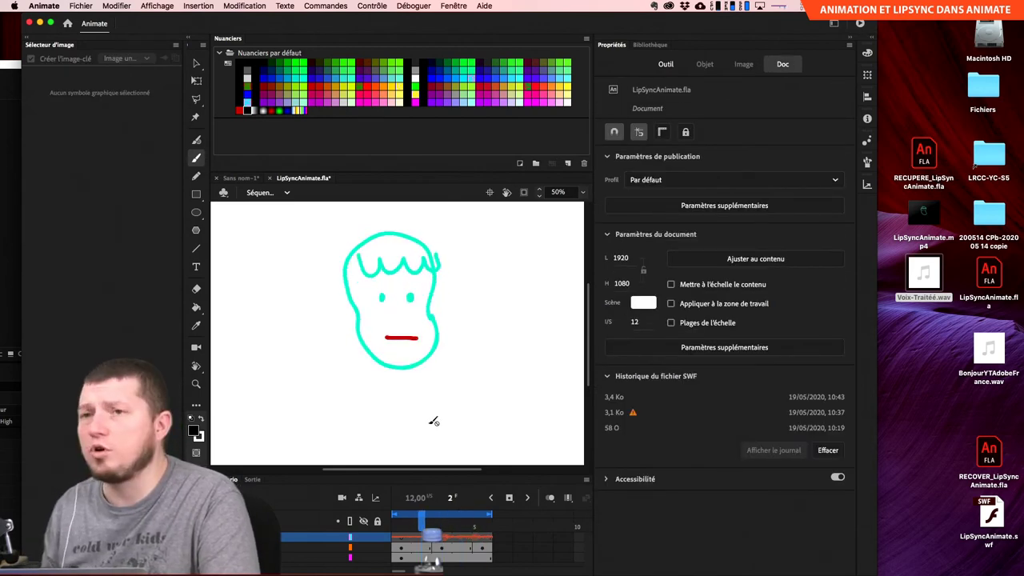
{"action": "key", "text": "Return"}
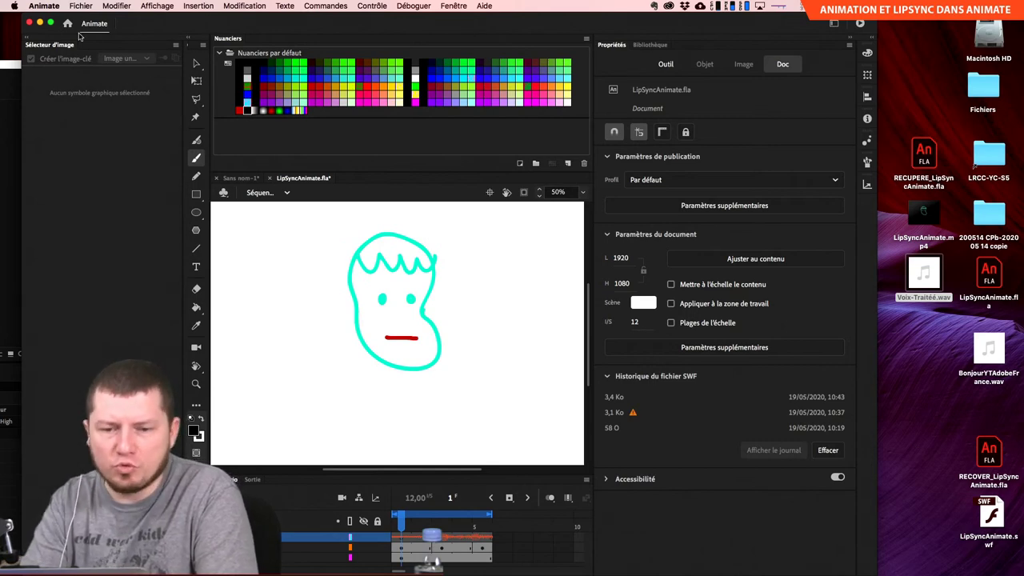
Collapse the Sélecteur d'image panel, and shift and widen the Animate window to fill the screen's remaining width.
{"action": "left_click", "coordinate": [29, 38]}
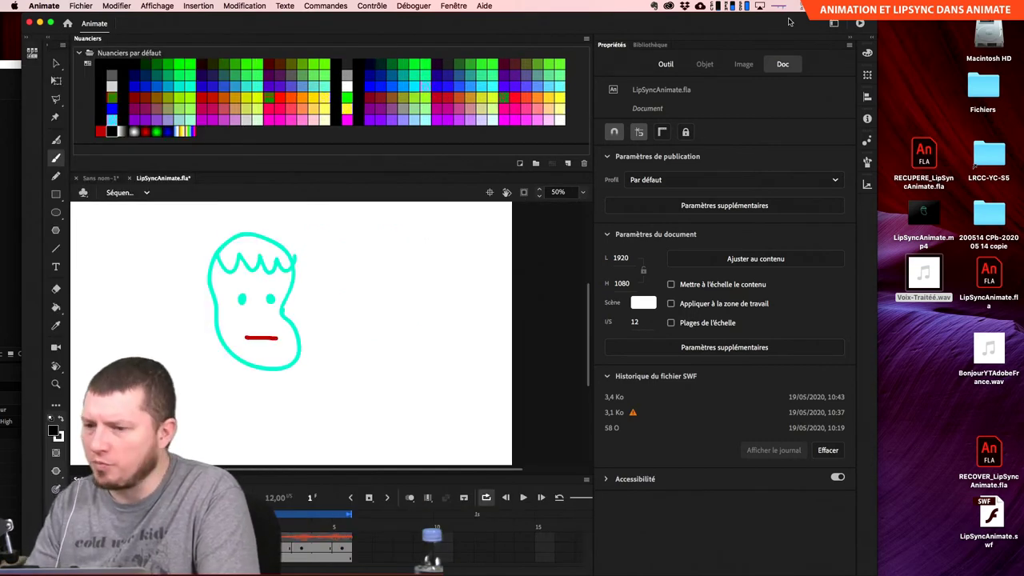
{"action": "left_click_drag", "start_coordinate": [761, 23], "coordinate": [852, 22]}
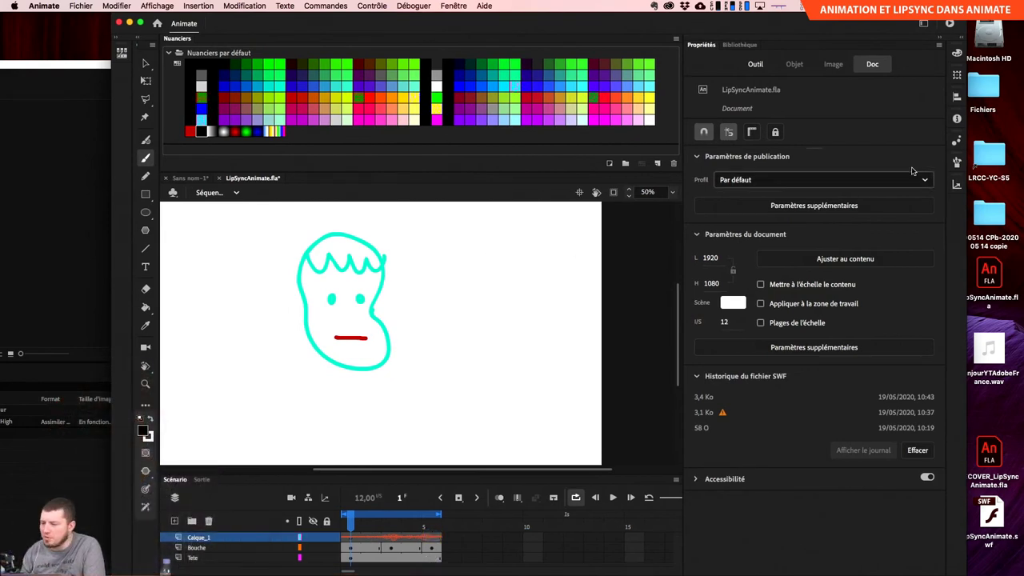
{"action": "left_click", "coordinate": [967, 146]}
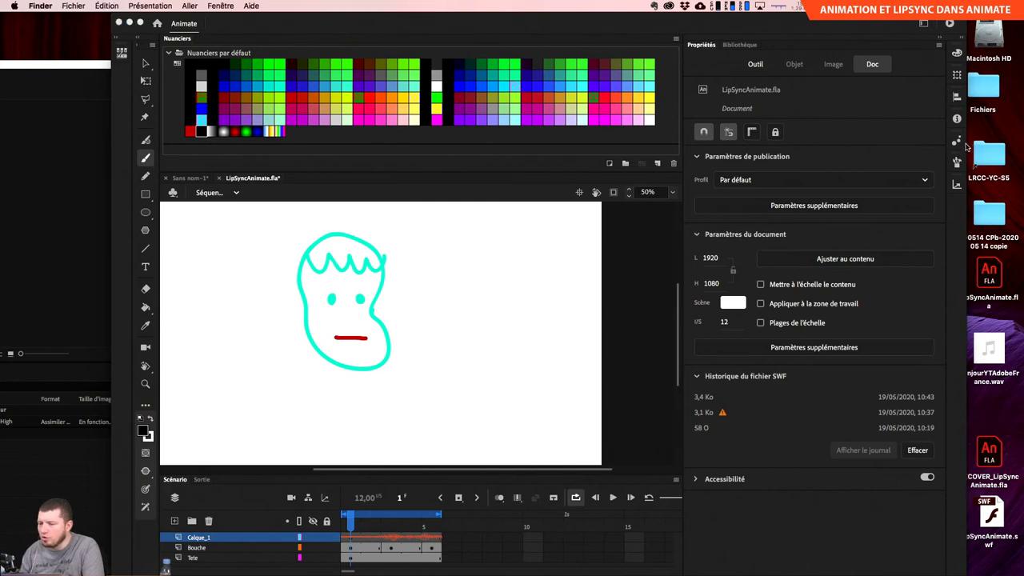
{"action": "left_click_drag", "start_coordinate": [966, 144], "coordinate": [1023, 145]}
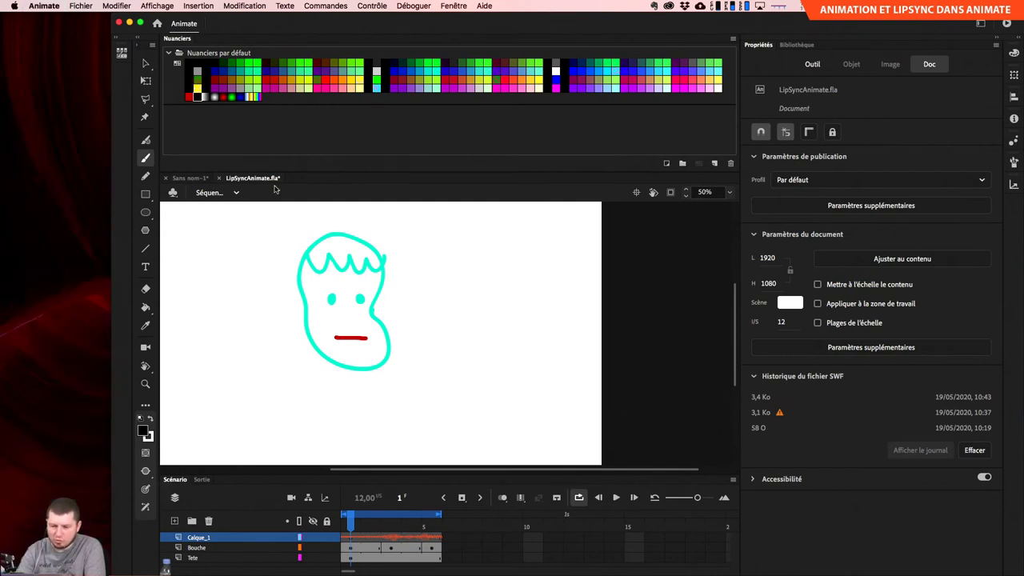
Extend the Calque_1 layer to frame 42 so the timeline holds the complete voice recording.
{"action": "left_click_drag", "start_coordinate": [698, 498], "coordinate": [685, 498]}
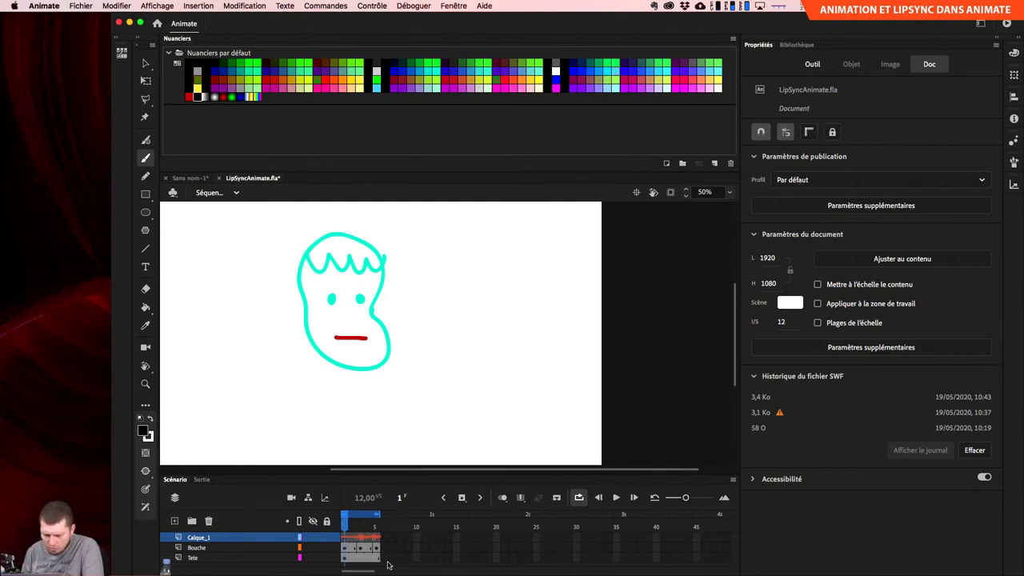
{"action": "left_click", "coordinate": [376, 537]}
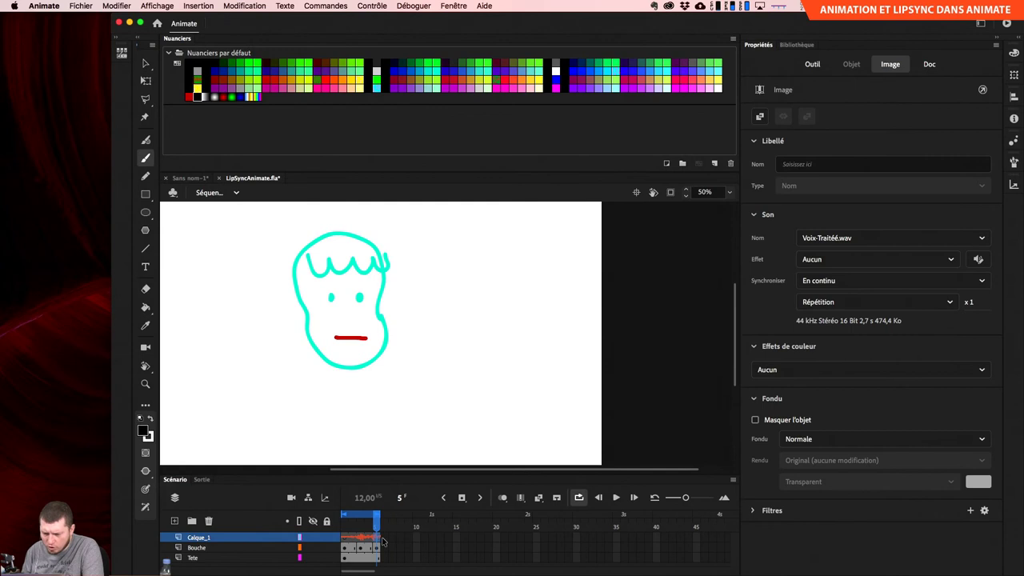
{"action": "left_click", "coordinate": [672, 537]}
{"action": "key", "text": "F5"}
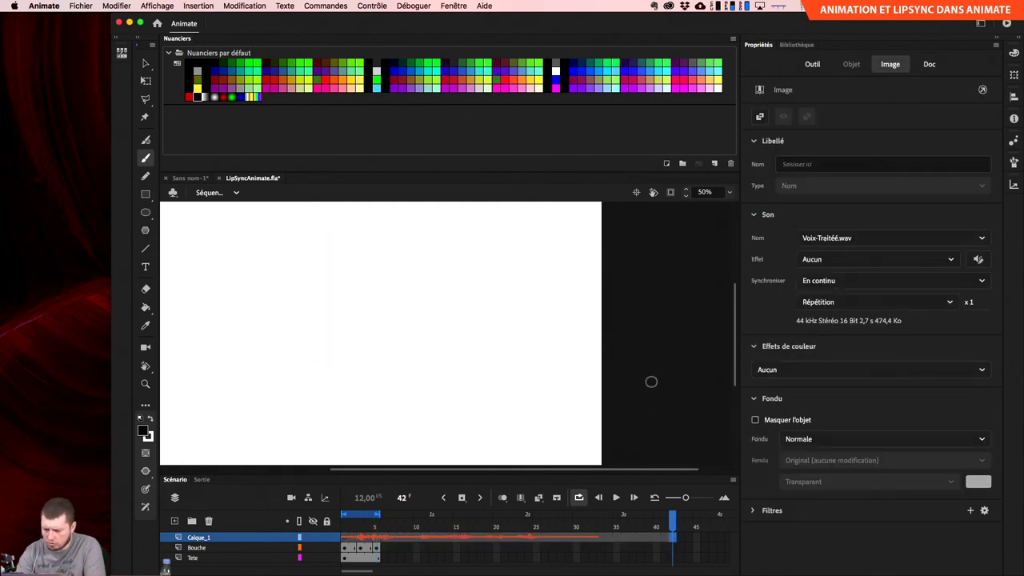
Turn off loop playback in the timeline and play the animation to the end of the voice at frame 33.
{"action": "left_click_drag", "start_coordinate": [545, 531], "coordinate": [448, 531]}
{"action": "key", "text": "Return"}
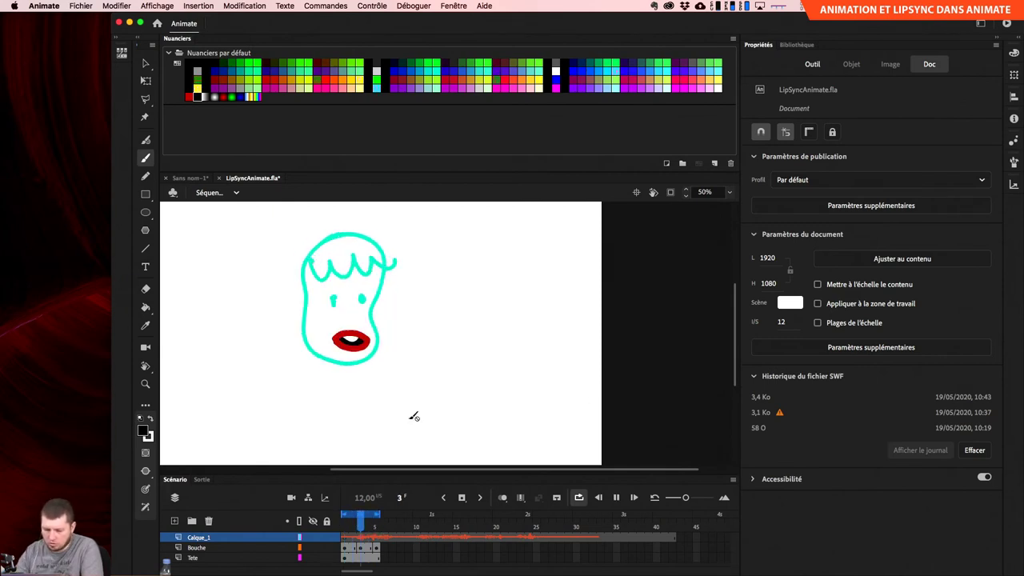
{"action": "key", "text": "Return"}
{"action": "left_click", "coordinate": [585, 500]}
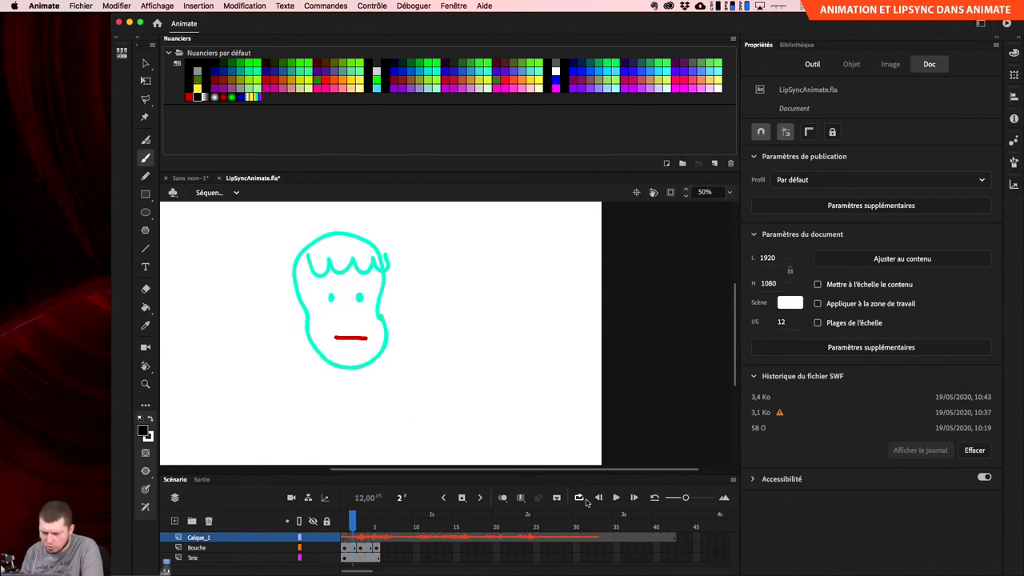
{"action": "key", "text": "Return"}
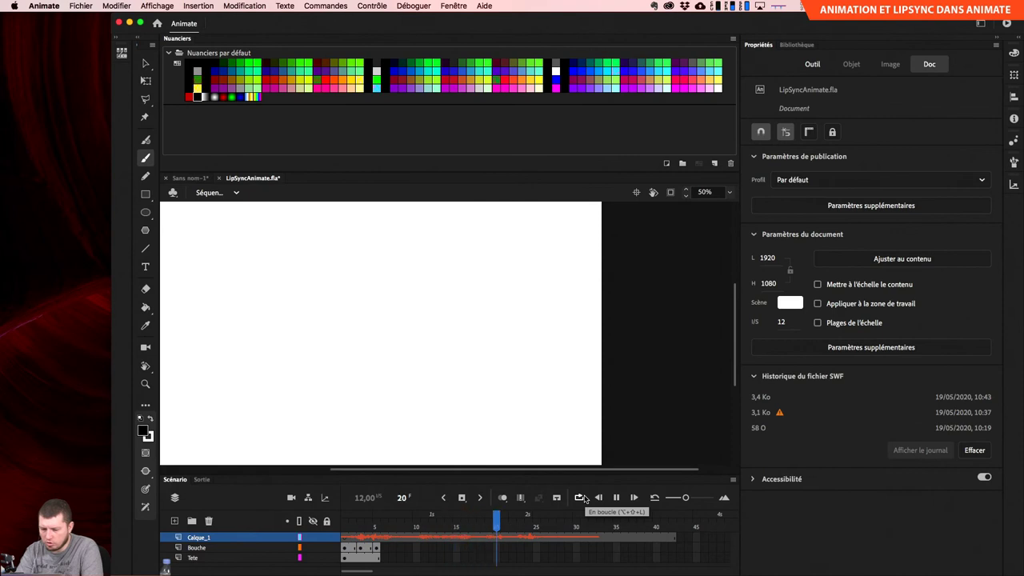
{"action": "key", "text": "Return"}
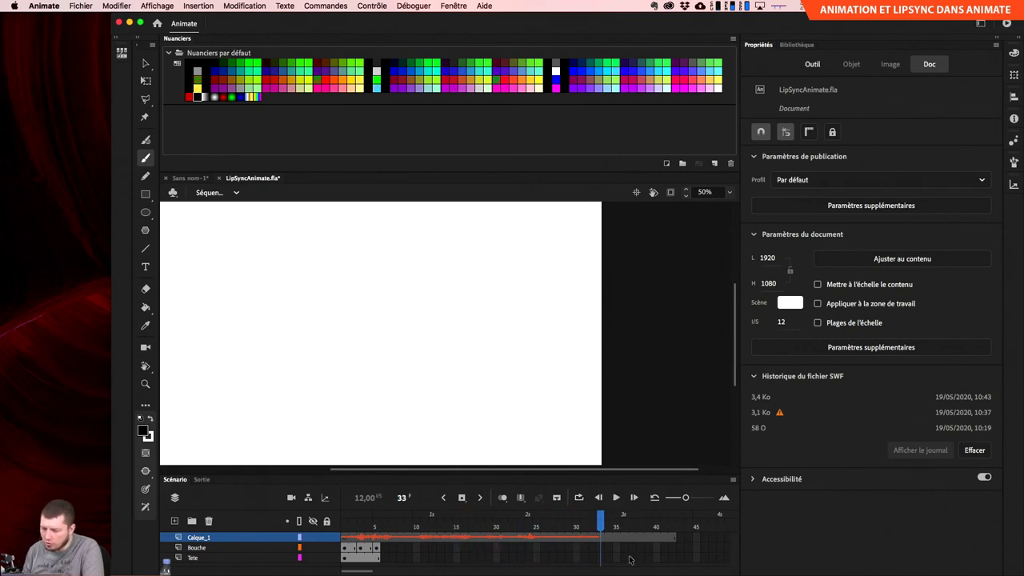
Make all layers end at frame 33 by extending Bouche and Tete and trimming Calque_1, and play the animation.
{"action": "left_click", "coordinate": [599, 557]}
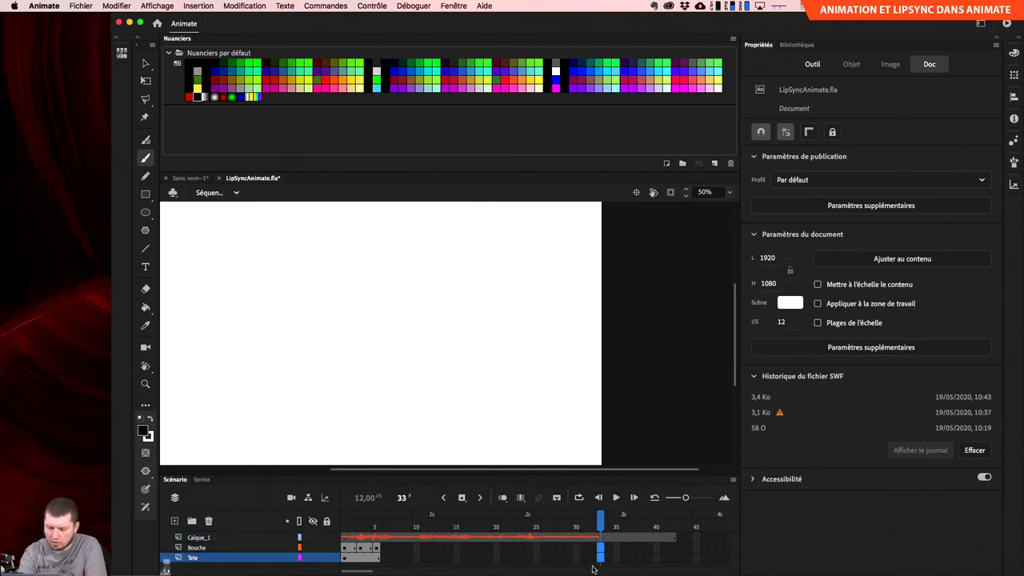
{"action": "key", "text": "F5"}
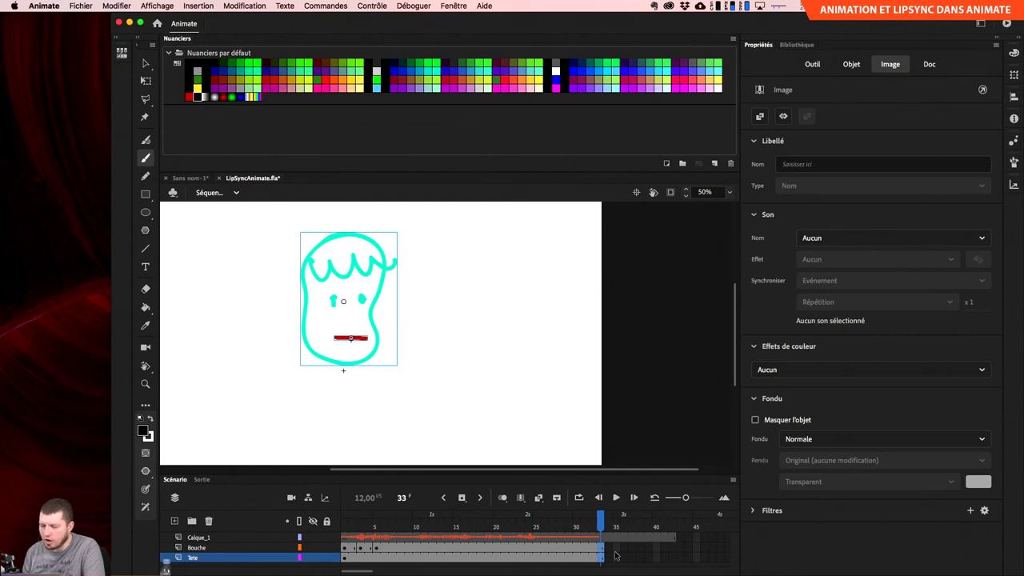
{"action": "left_click_drag", "start_coordinate": [615, 555], "coordinate": [672, 534]}
{"action": "key", "text": "Return"}
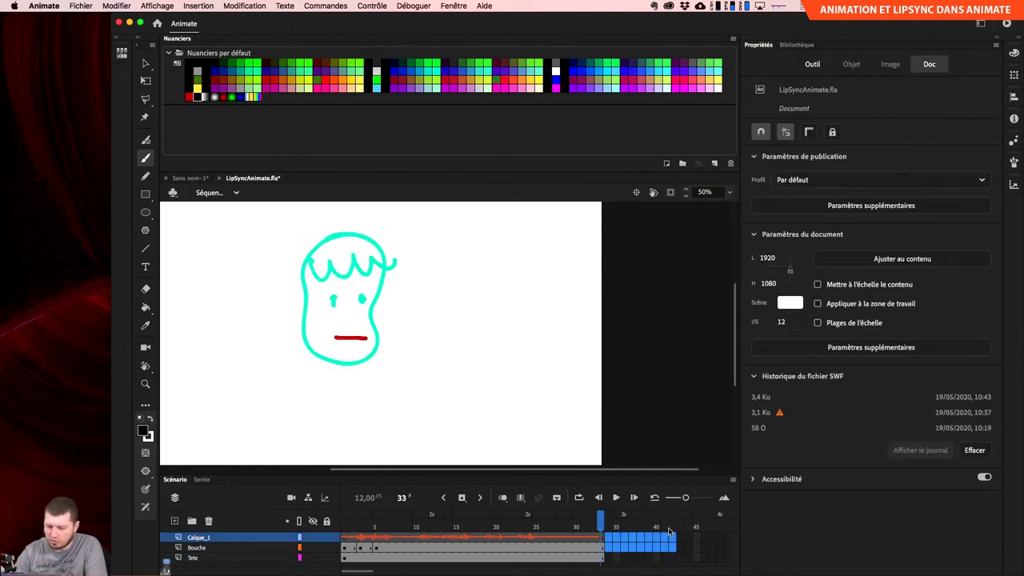
{"action": "key", "text": "Return"}
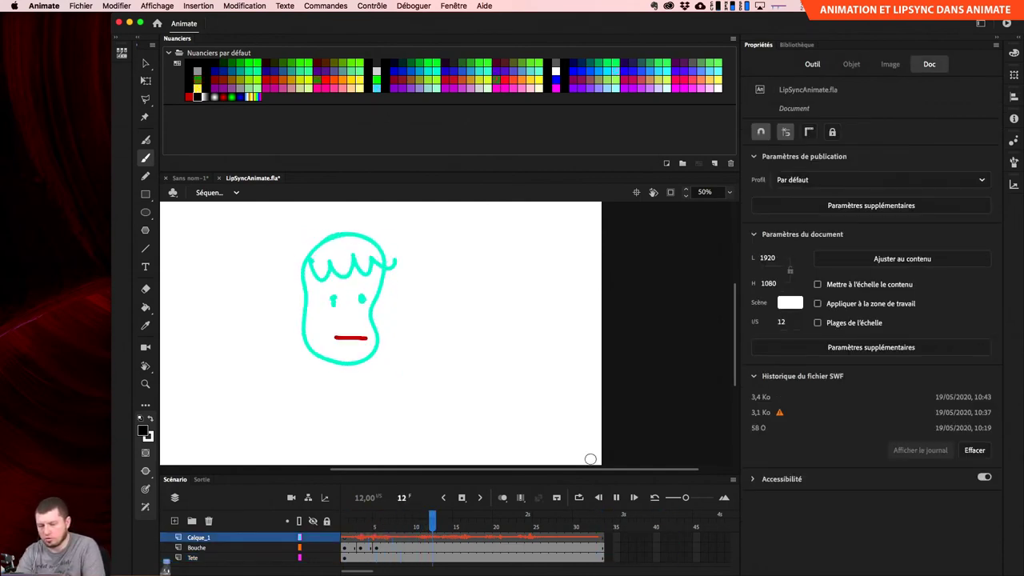
{"action": "key", "text": "Return"}
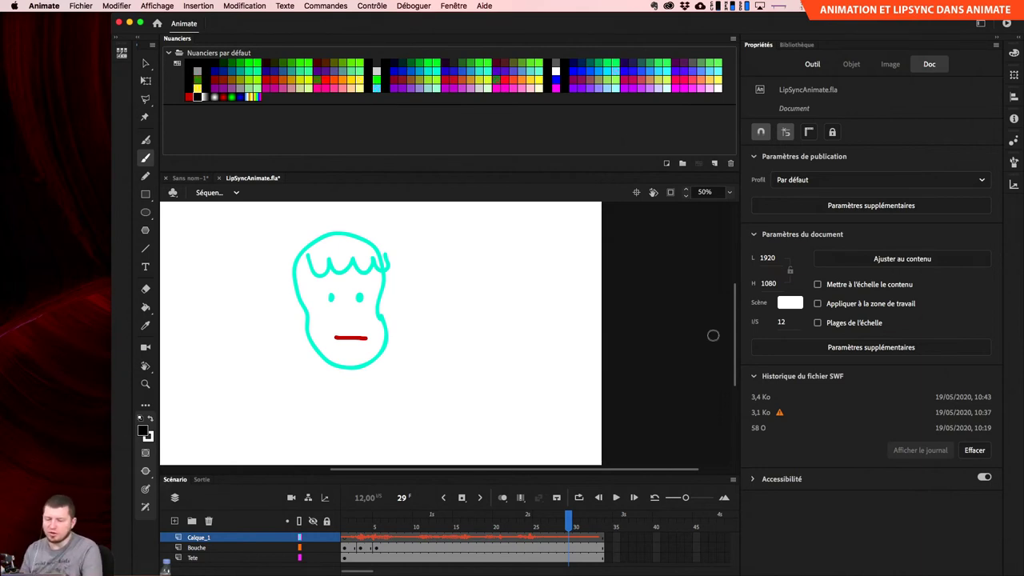
Switch to Audition and create the multitrack session Session sans titre 1 at 44100 Hz, 16 bits, Stéréo.
{"action": "key", "text": "super+Tab"}
{"action": "key", "text": "super+Tab"}
{"action": "left_click", "coordinate": [352, 320]}
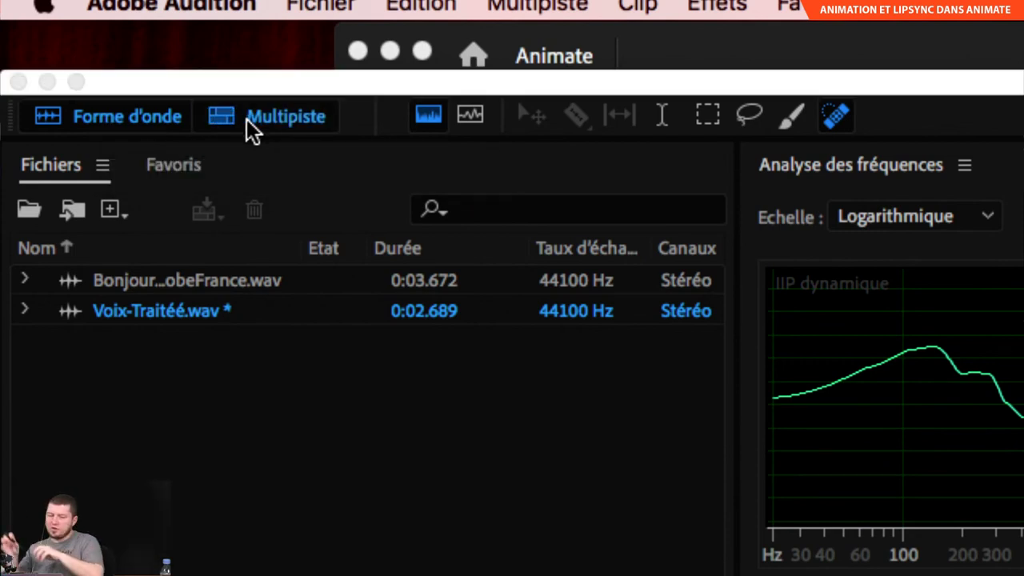
{"action": "left_click", "coordinate": [246, 119]}
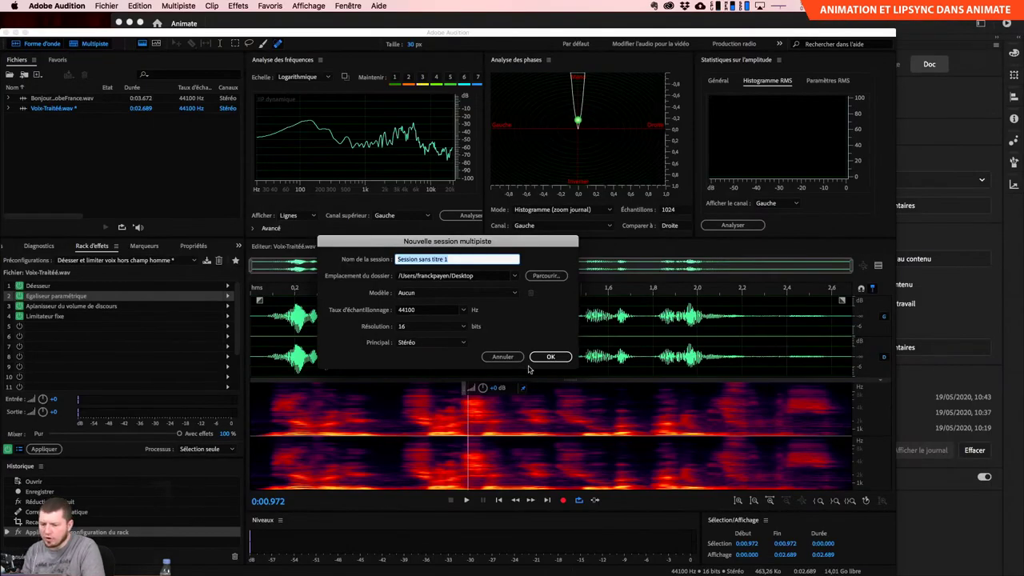
{"action": "left_click", "coordinate": [550, 357]}
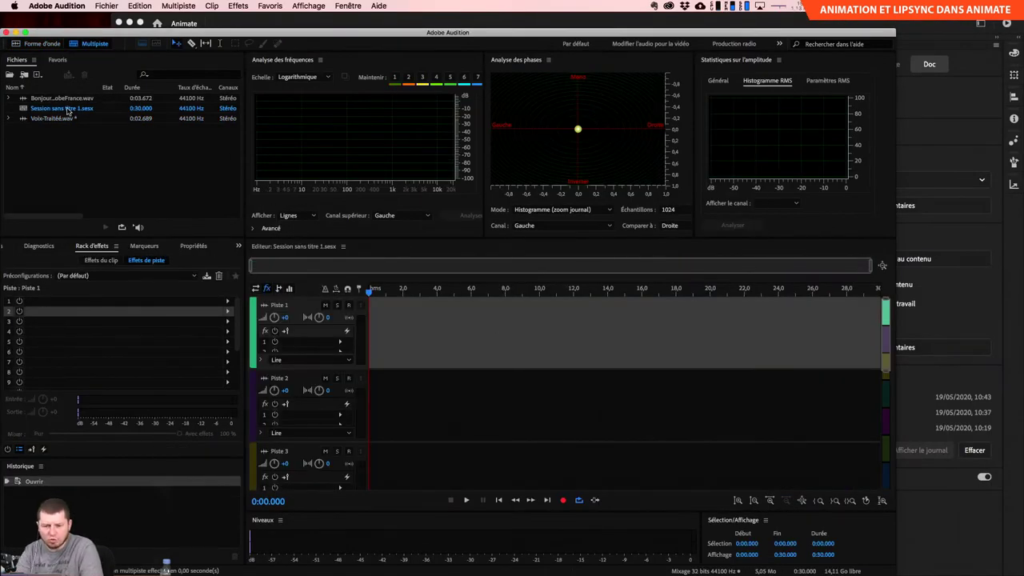
Place the Bonjour recording at about 2 s on Piste 1, followed by Voix-Traitéé.wav at about 5 s with a crossfade.
{"action": "left_click_drag", "start_coordinate": [57, 100], "coordinate": [420, 352]}
{"action": "left_click_drag", "start_coordinate": [54, 122], "coordinate": [465, 335]}
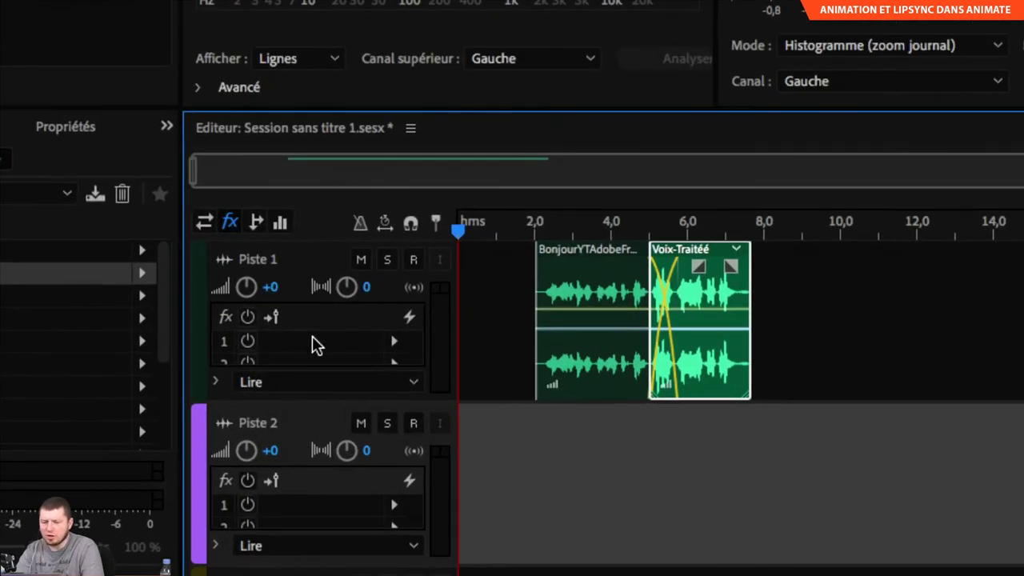
Add the Délai analogique effect with default settings to Piste 1 and play the session to hear it.
{"action": "left_click", "coordinate": [391, 341]}
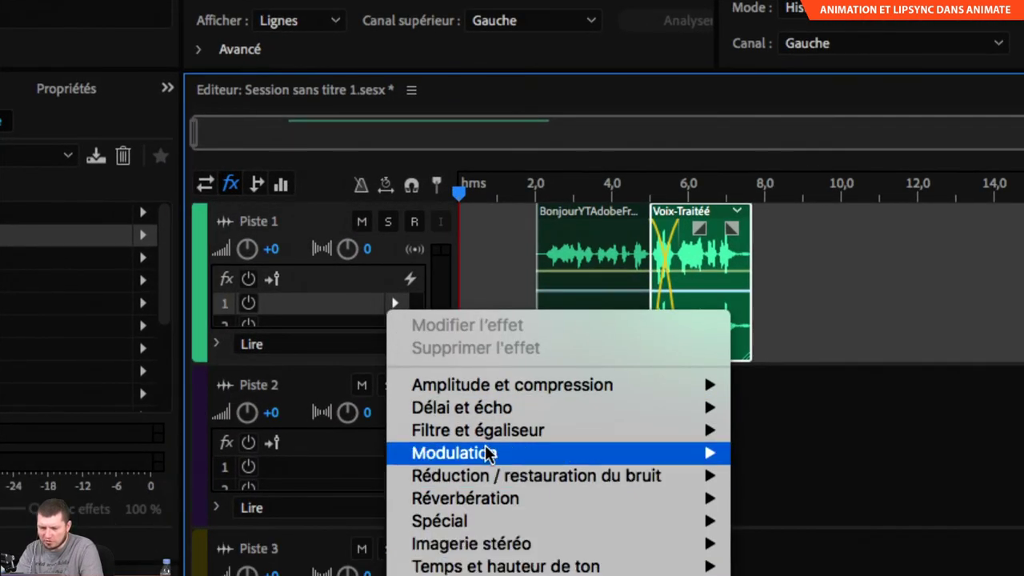
{"action": "mouse_move", "coordinate": [704, 407]}
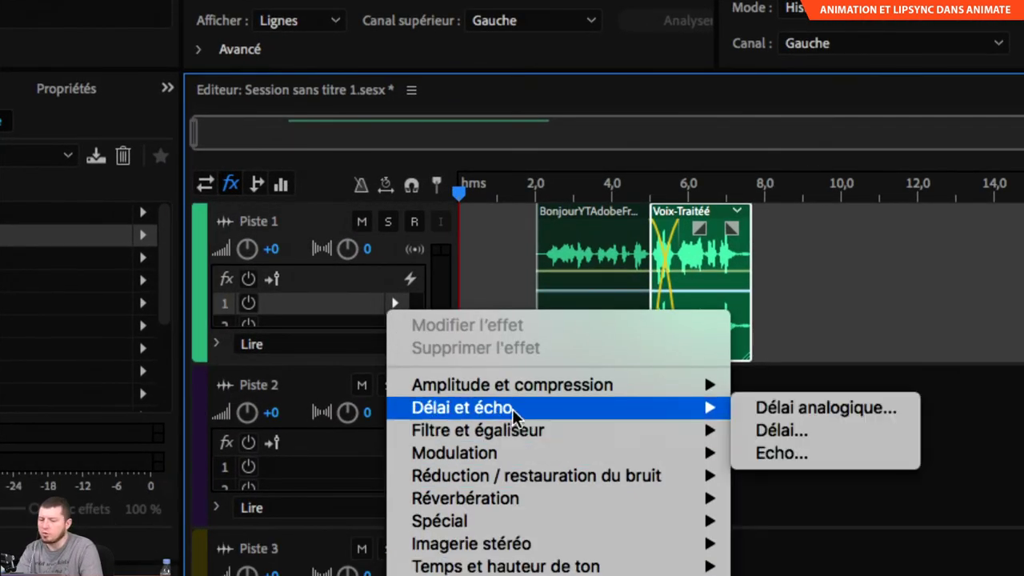
{"action": "left_click", "coordinate": [819, 409]}
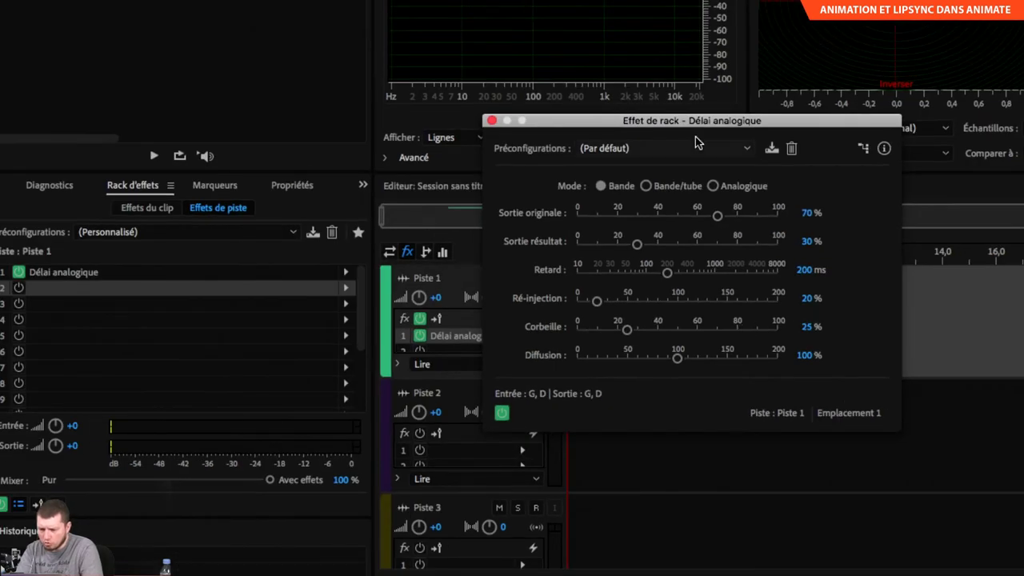
{"action": "key", "text": "space"}
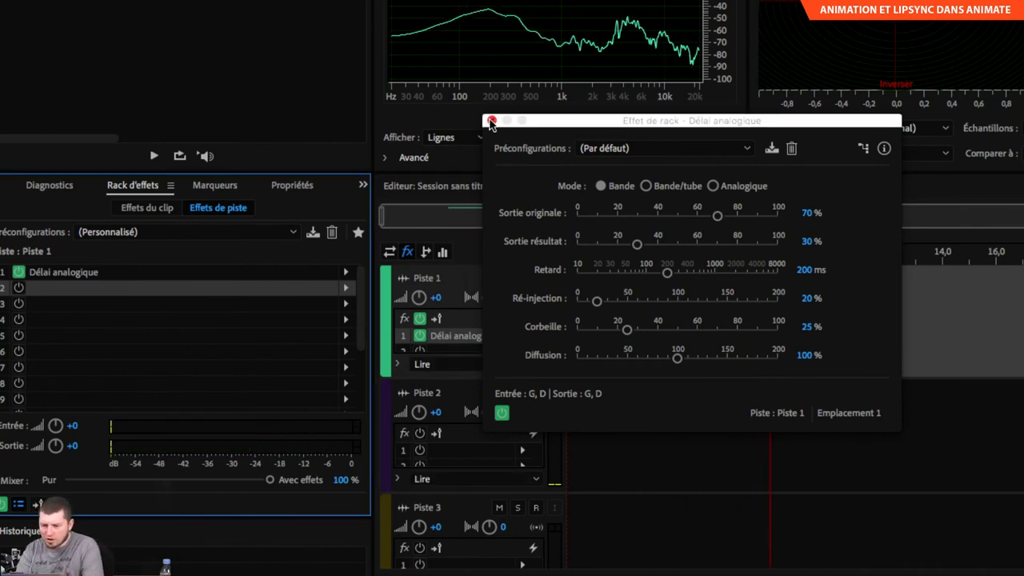
{"action": "left_click", "coordinate": [486, 120]}
Move the BonjourYTAdobeFrance clip to the start of Piste 1 and Voix-Traitéé to about 3.1 s, keeping their crossfade.
{"action": "left_click", "coordinate": [654, 317]}
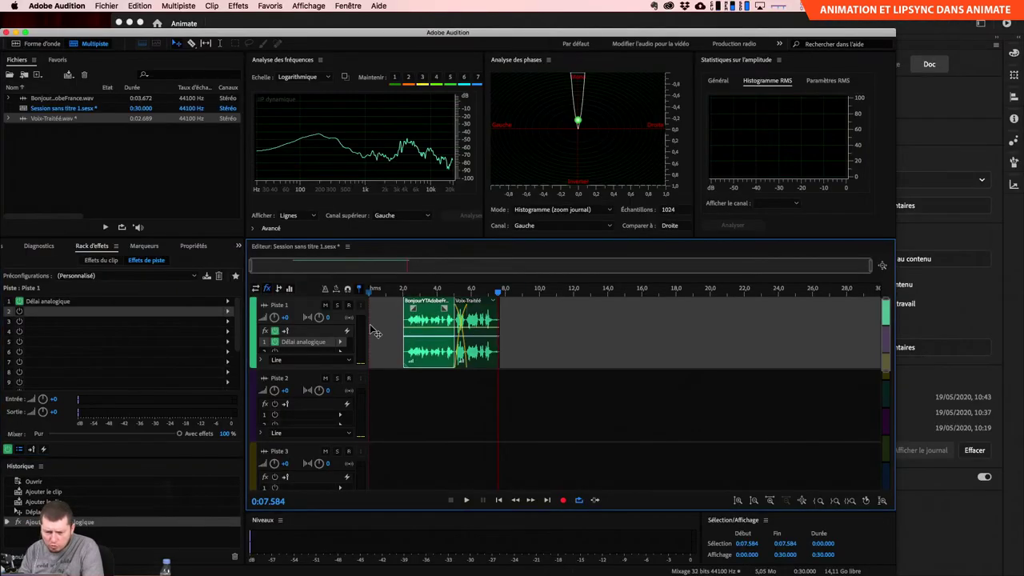
{"action": "left_click_drag", "start_coordinate": [428, 340], "coordinate": [392, 342]}
{"action": "left_click_drag", "start_coordinate": [479, 350], "coordinate": [445, 350]}
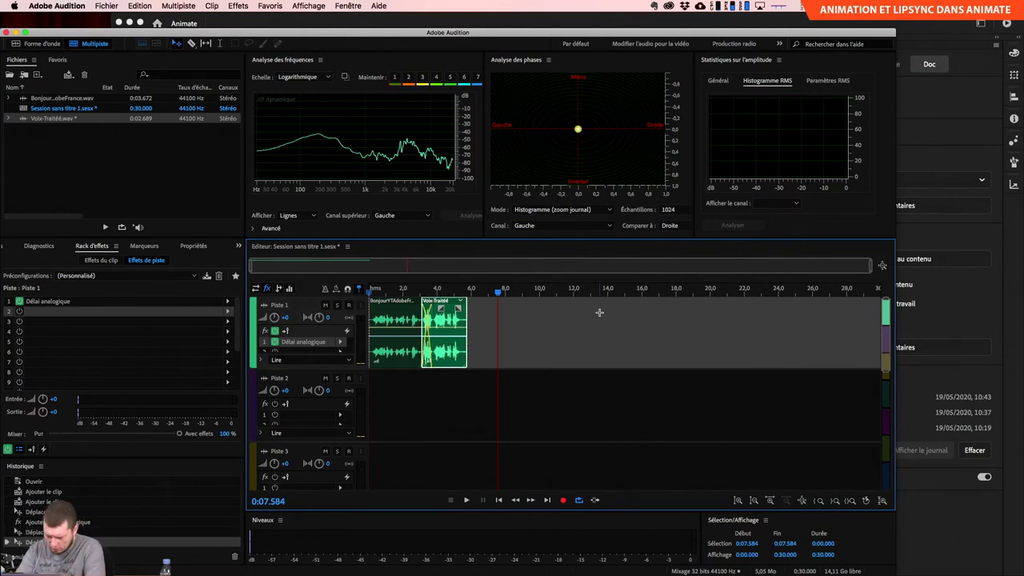
Select the range from 4.553 to 4.833 s of the Voix-Traitéé clip on Piste 1 with the time selection tool.
{"action": "left_click_drag", "start_coordinate": [460, 290], "coordinate": [424, 290]}
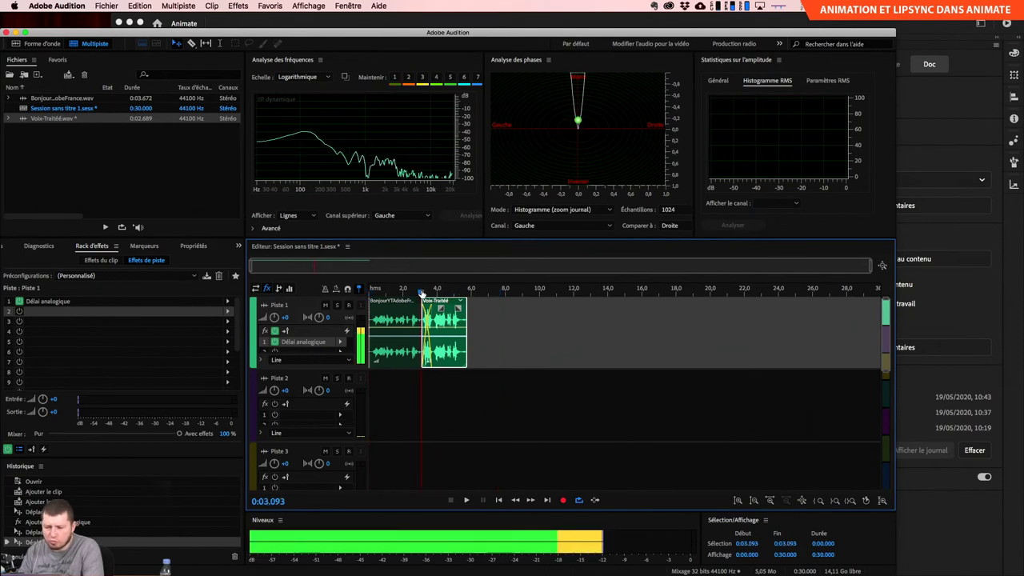
{"action": "left_click", "coordinate": [770, 502]}
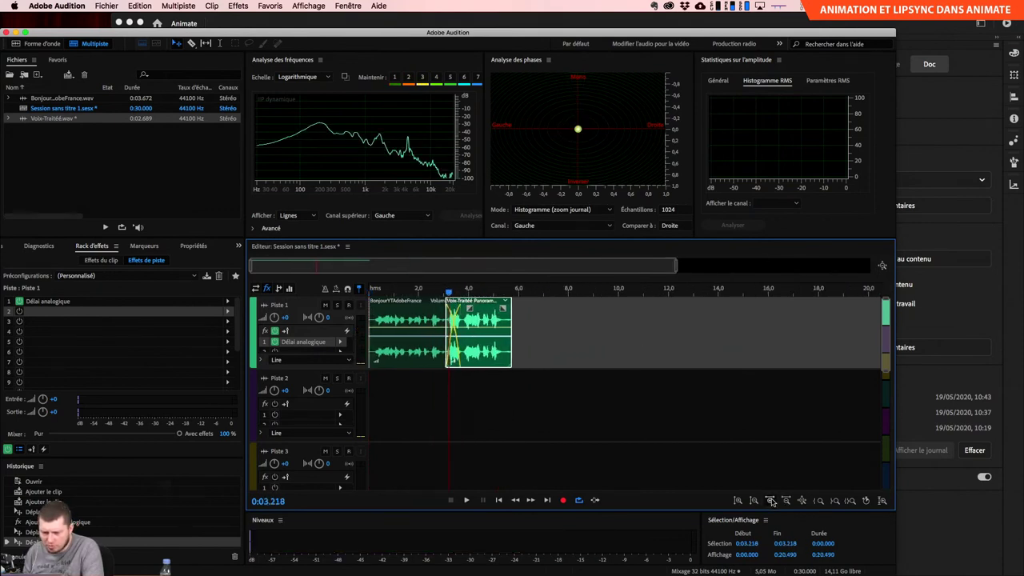
{"action": "left_click", "coordinate": [772, 500]}
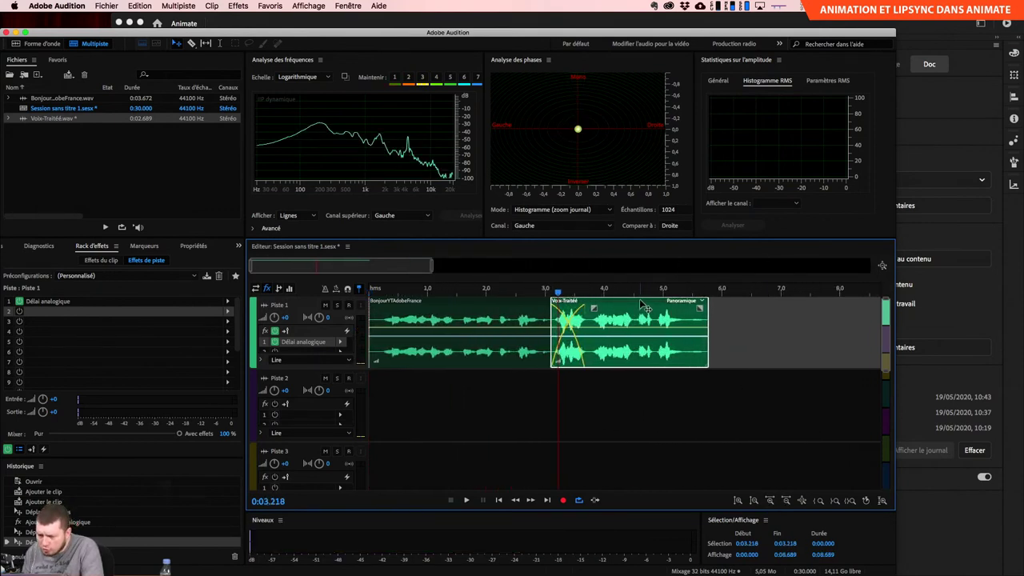
{"action": "left_click", "coordinate": [634, 293]}
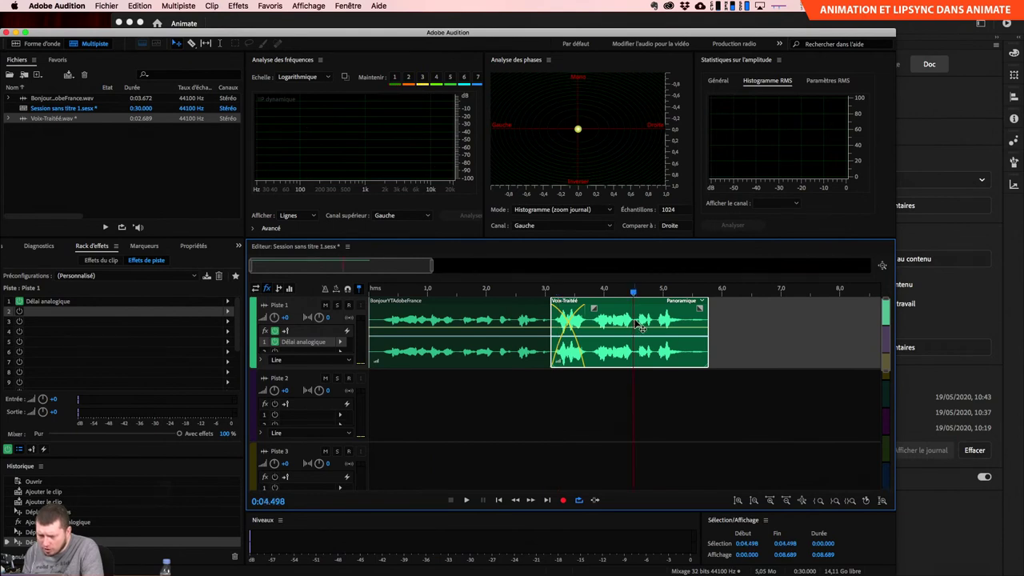
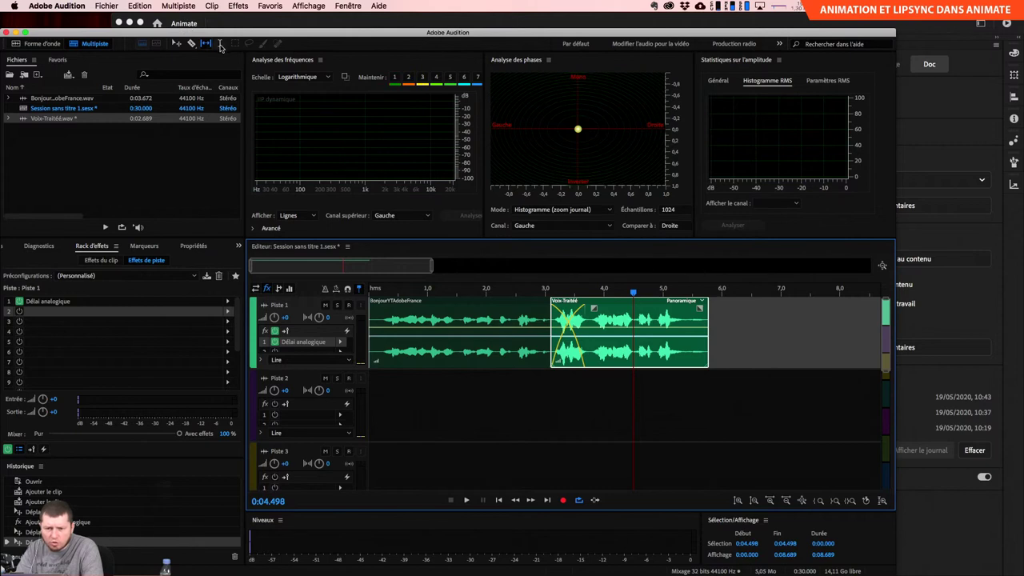
{"action": "left_click", "coordinate": [637, 321]}
{"action": "left_click_drag", "start_coordinate": [636, 321], "coordinate": [652, 324]}
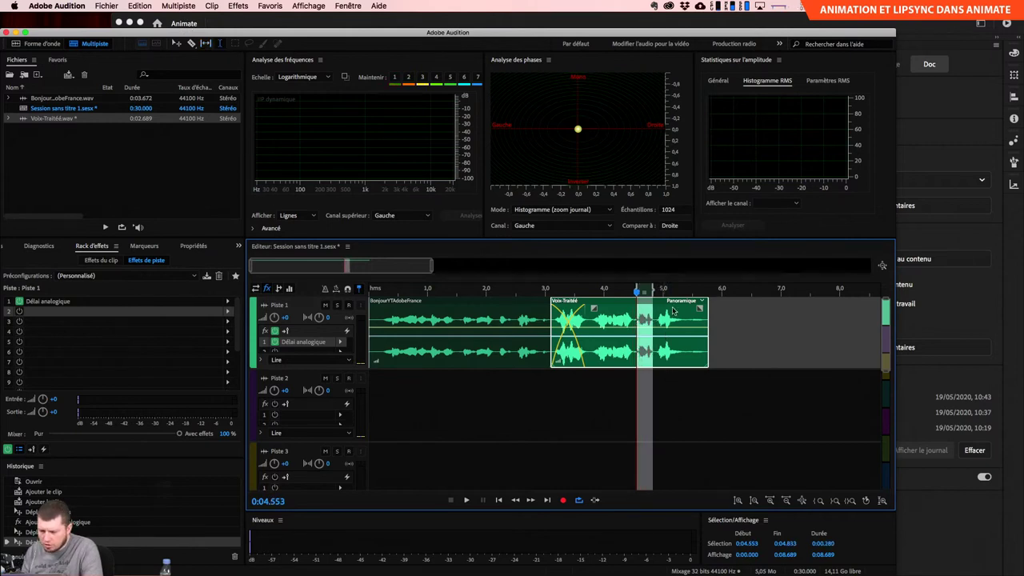
{"action": "left_click", "coordinate": [743, 293]}
{"action": "key", "text": "ctrl+k"}
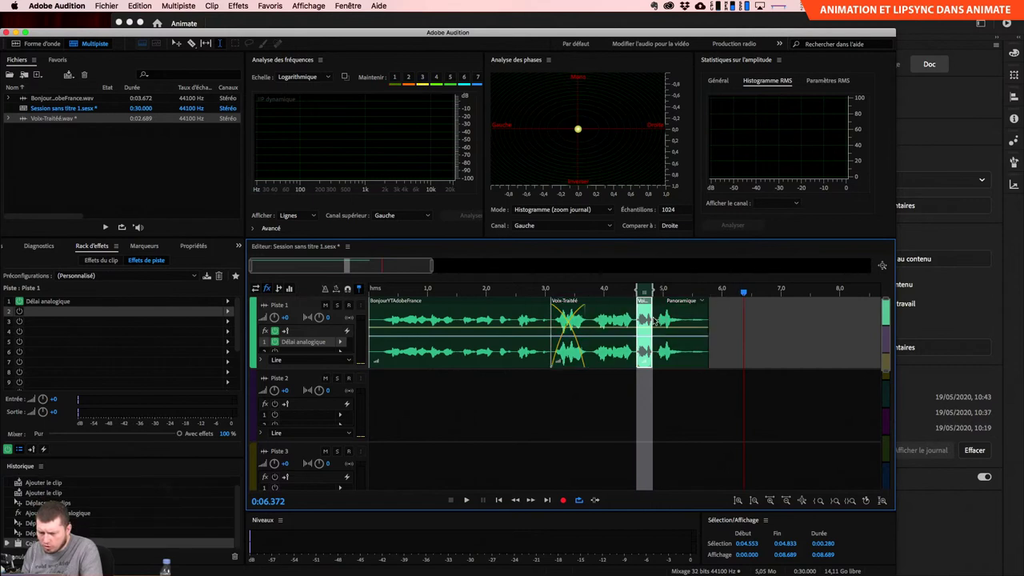
{"action": "key", "text": "ctrl+z"}
Paste three copies of the voice fragment on Piste 1 and arrange them overlapping between about 6.2 and 6.8 s.
{"action": "left_click", "coordinate": [757, 293]}
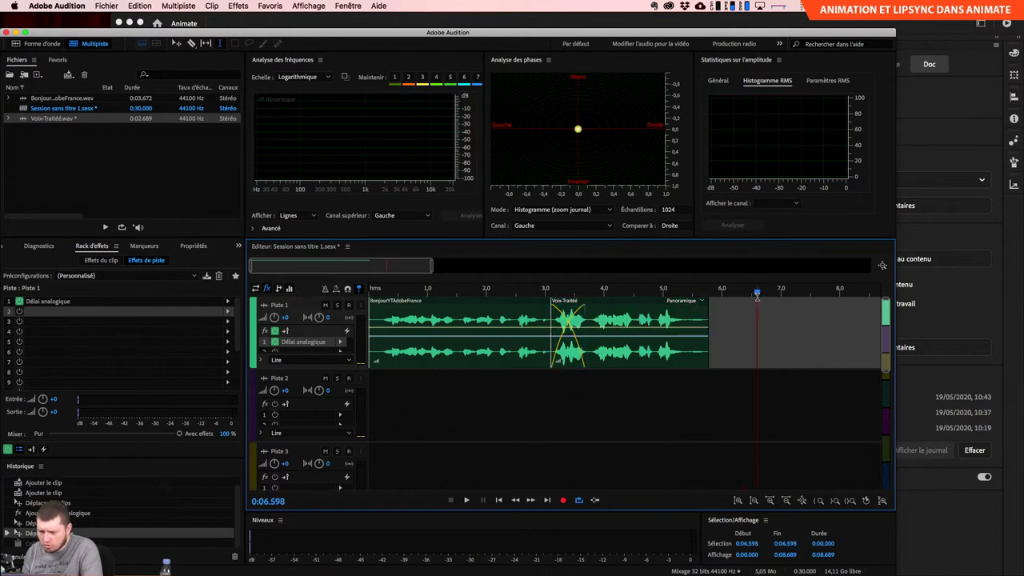
{"action": "key", "text": "ctrl+v"}
{"action": "key", "text": "ctrl+v"}
{"action": "key", "text": "ctrl+v"}
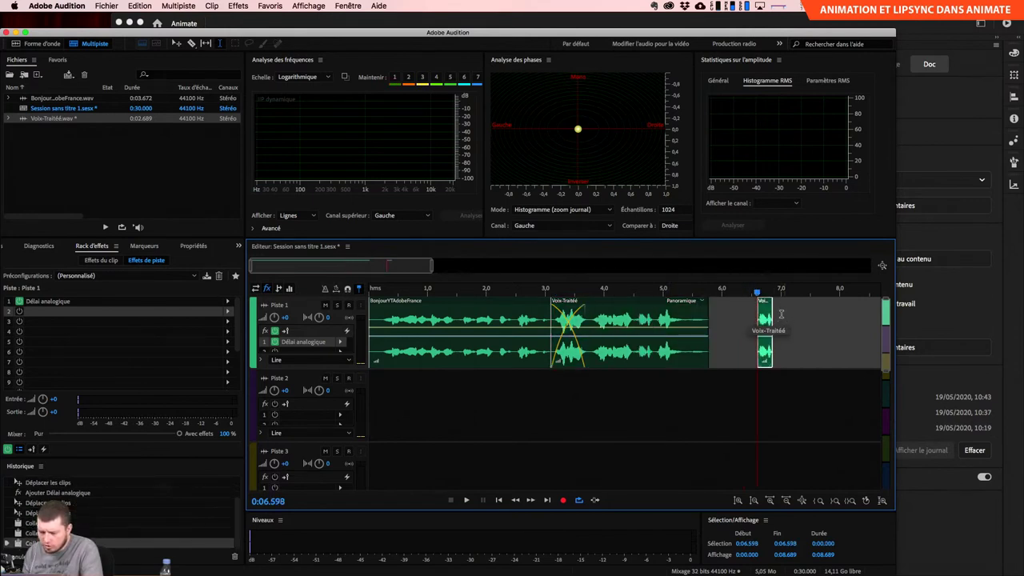
{"action": "mouse_move", "coordinate": [764, 320]}
{"action": "left_mouse_down"}
{"action": "mouse_move", "coordinate": [800, 320]}
{"action": "mouse_move", "coordinate": [737, 320]}
{"action": "mouse_move", "coordinate": [777, 324]}
{"action": "mouse_move", "coordinate": [766, 326]}
{"action": "left_mouse_up"}
Play the edited session on Piste 1, including from its beginning.
{"action": "key", "text": "space"}
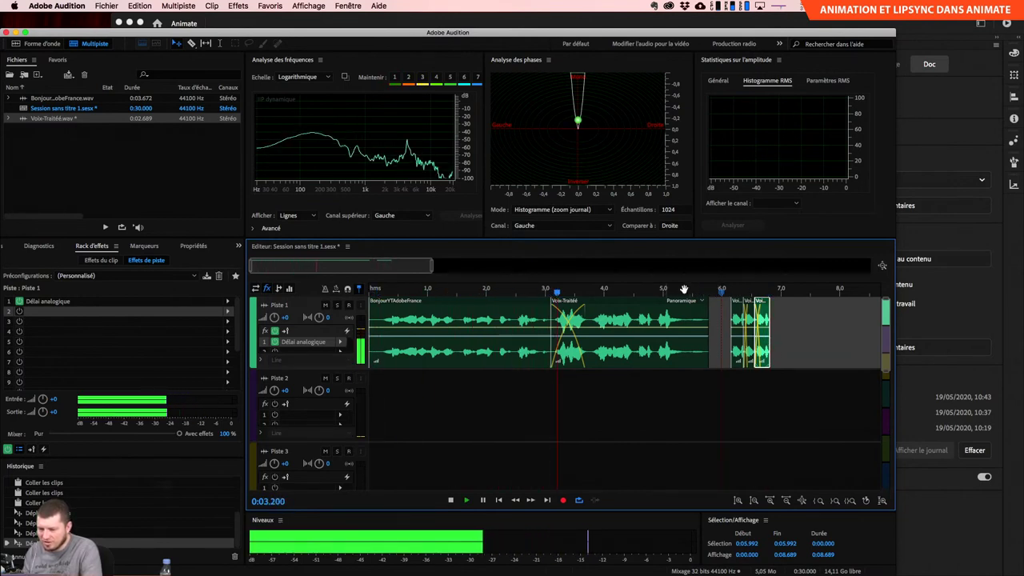
{"action": "key", "text": "Home"}
{"action": "key", "text": "space"}
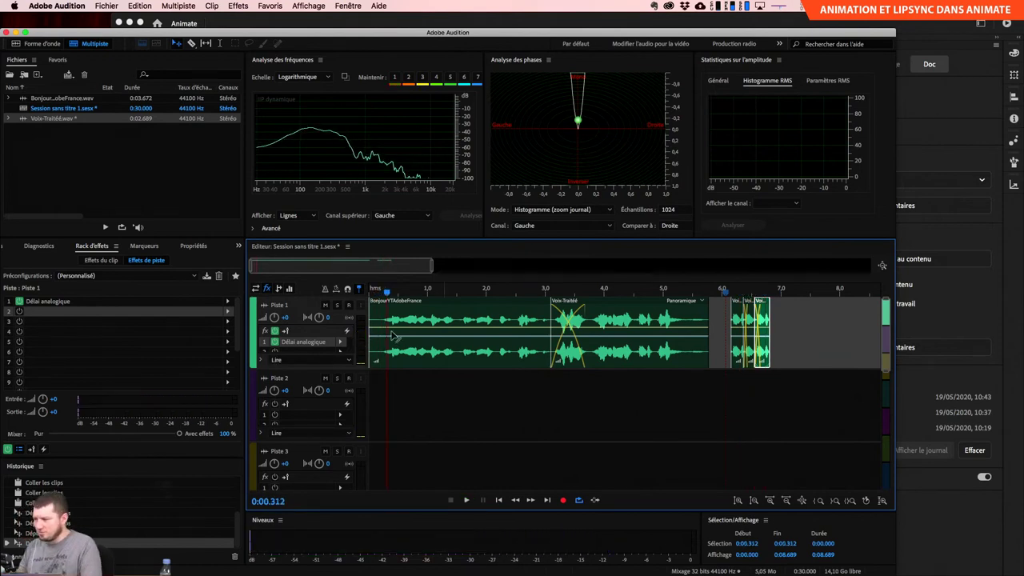
Switch back to Animate and increase the height of the timeline area.
{"action": "key", "text": "super+Tab"}
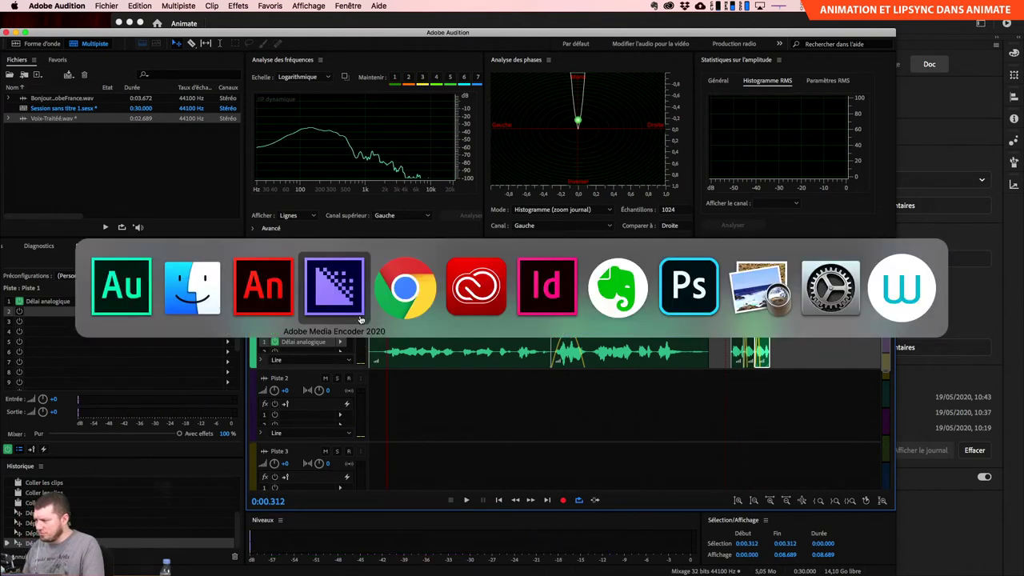
{"action": "left_click", "coordinate": [245, 304]}
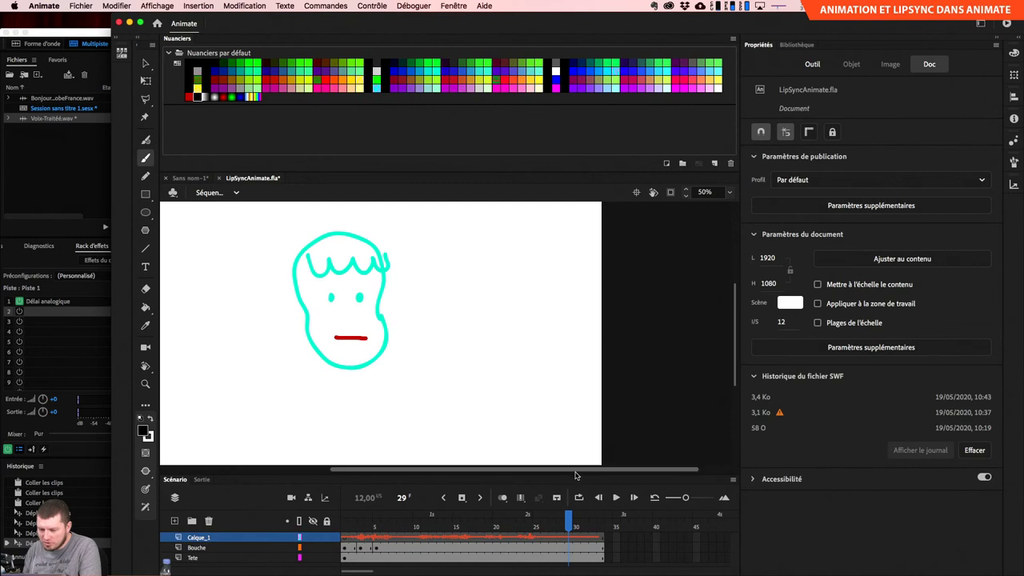
{"action": "left_click_drag", "start_coordinate": [576, 475], "coordinate": [573, 396]}
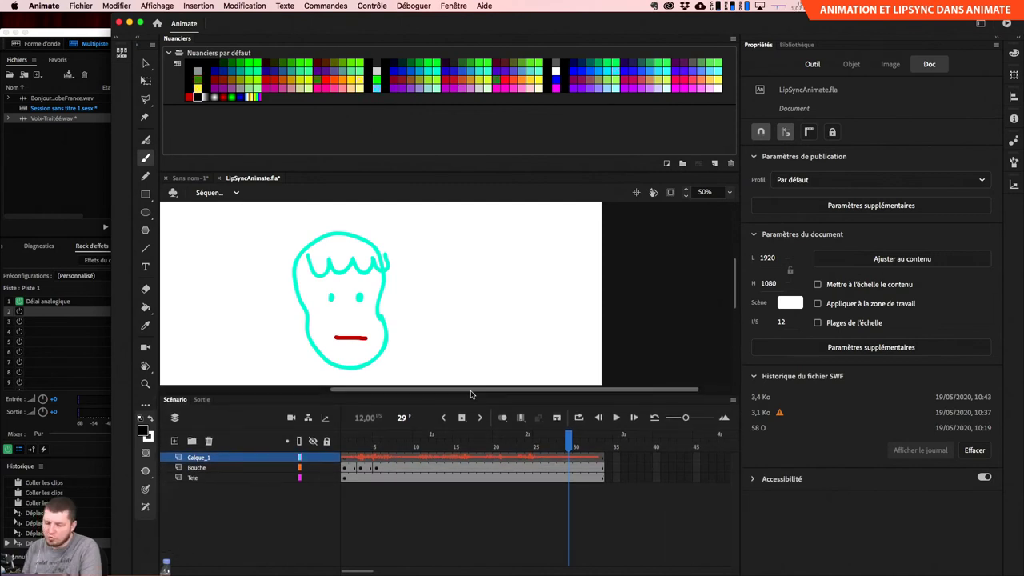
Select the Bouche keyframe at frame 5 and view its mouth poses in the Sélecteur d'image.
{"action": "left_click", "coordinate": [377, 469]}
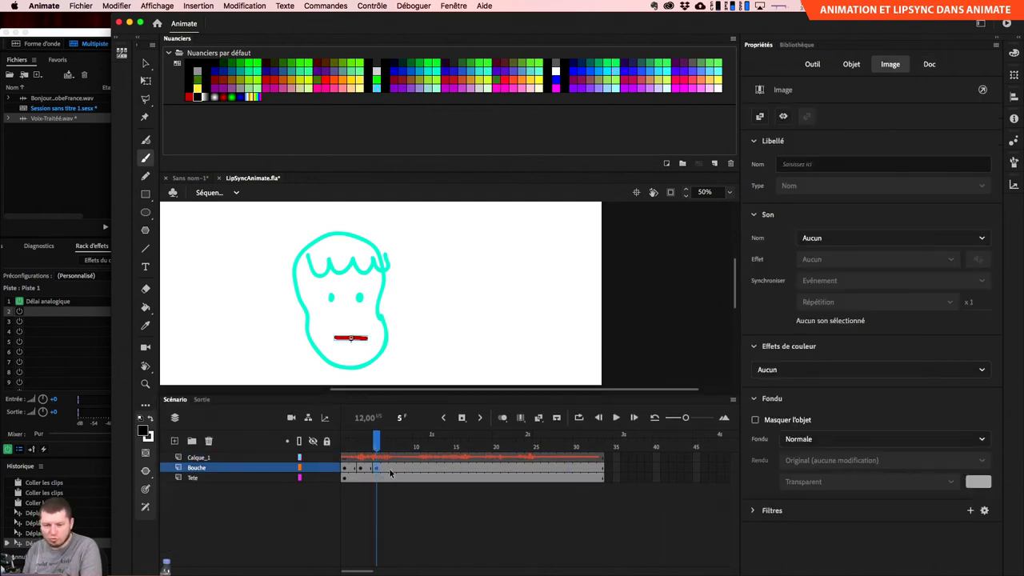
{"action": "left_click", "coordinate": [123, 50]}
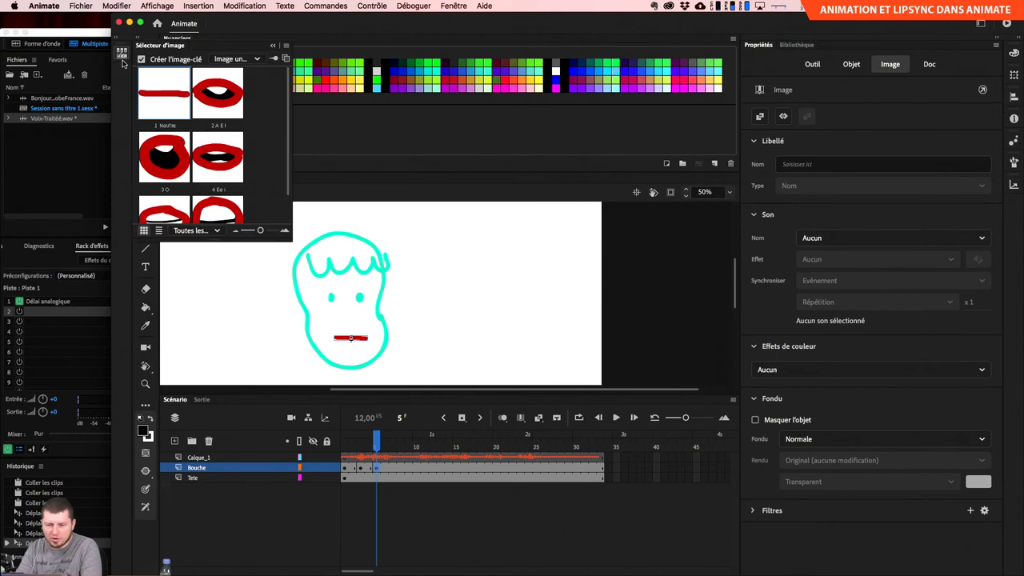
{"action": "left_click", "coordinate": [272, 47]}
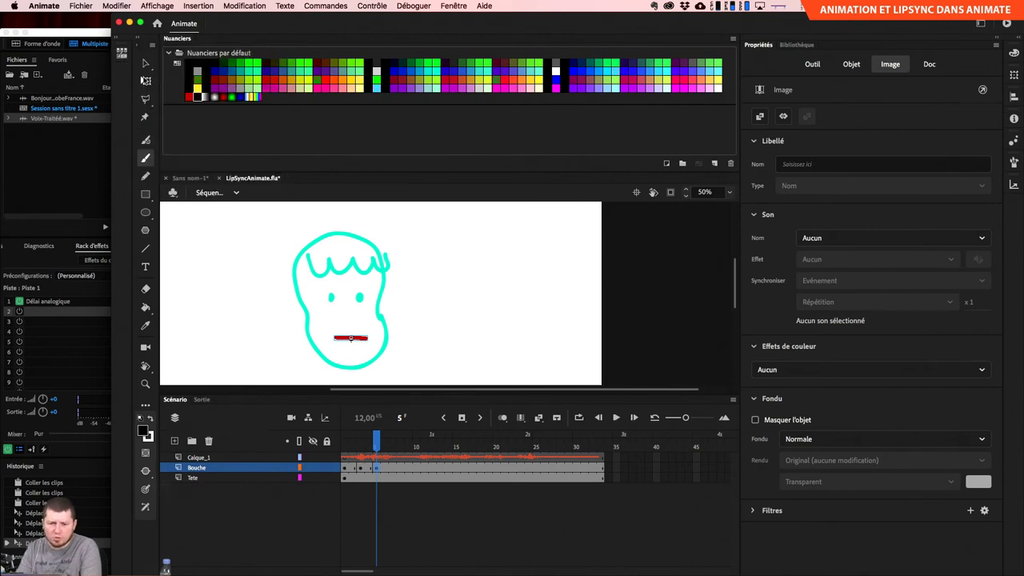
{"action": "left_click", "coordinate": [122, 52]}
{"action": "left_click", "coordinate": [273, 45]}
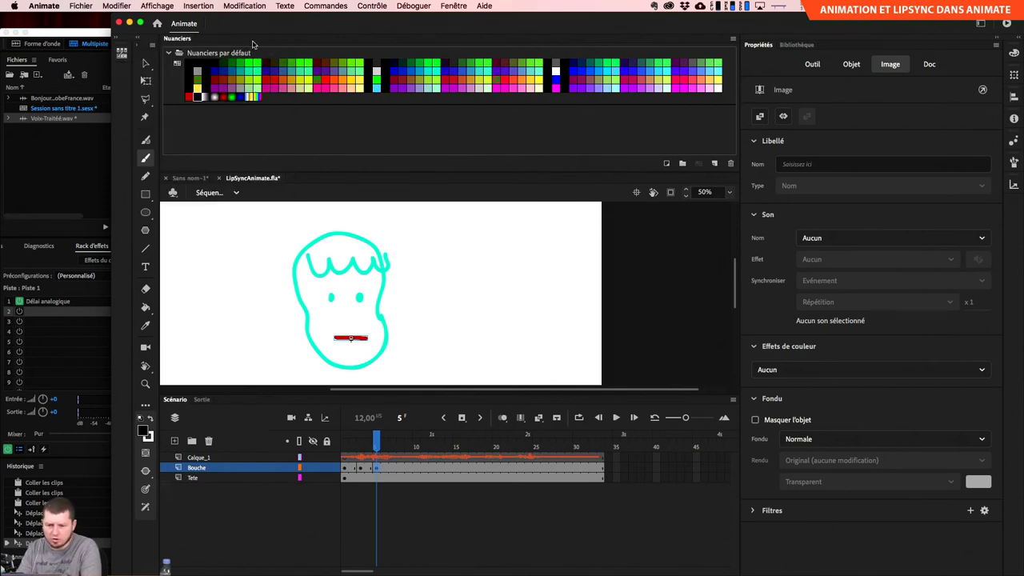
Widen the collapsed Sélecteur d'image dock so its name shows, and reopen the mouth pose picker.
{"action": "left_click_drag", "start_coordinate": [129, 54], "coordinate": [182, 54]}
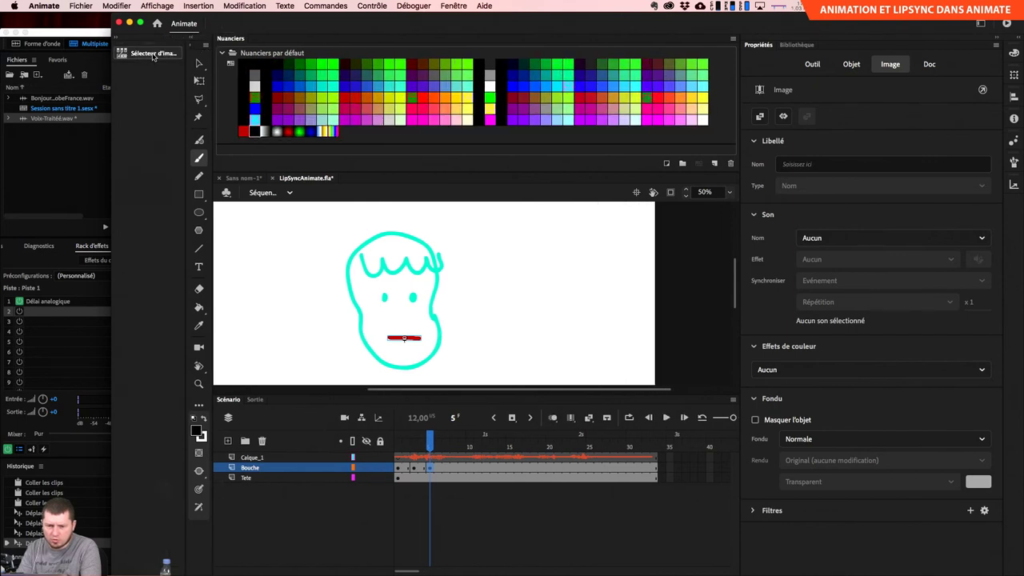
{"action": "left_click", "coordinate": [152, 53]}
{"action": "left_click", "coordinate": [162, 53]}
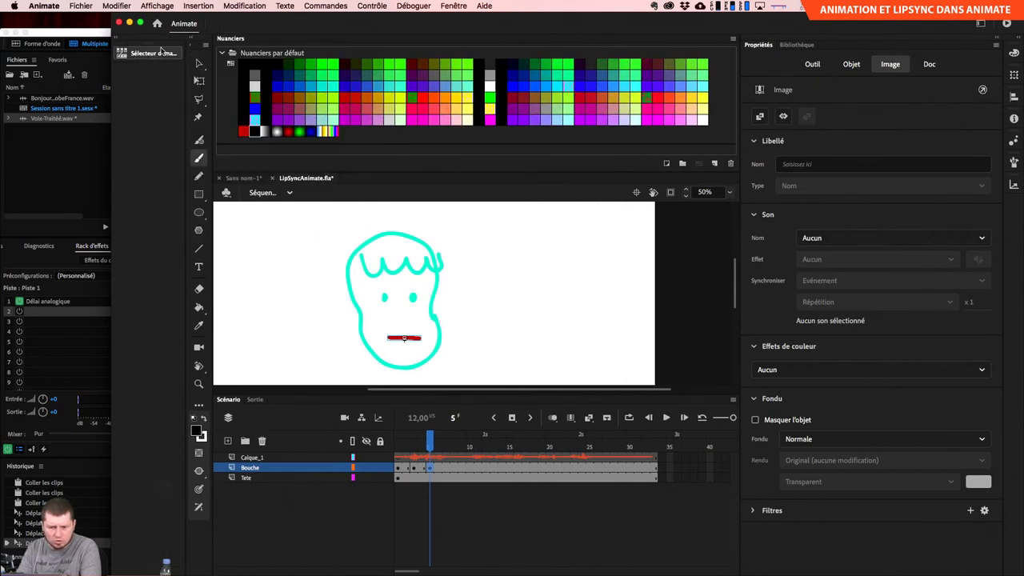
{"action": "left_click", "coordinate": [162, 53]}
{"action": "left_click", "coordinate": [163, 53]}
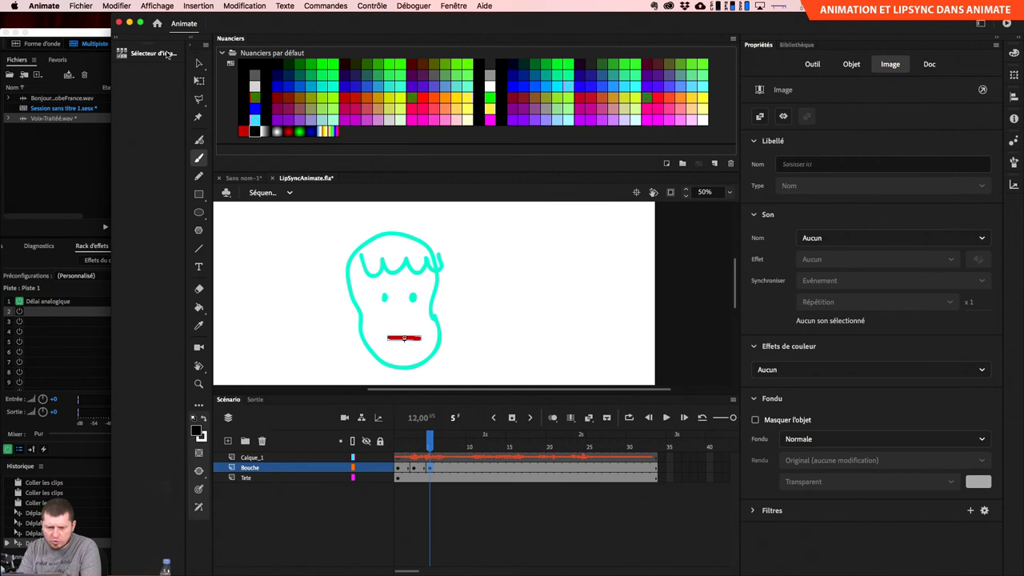
{"action": "left_click", "coordinate": [166, 53]}
{"action": "left_click", "coordinate": [323, 49]}
{"action": "left_click", "coordinate": [180, 53]}
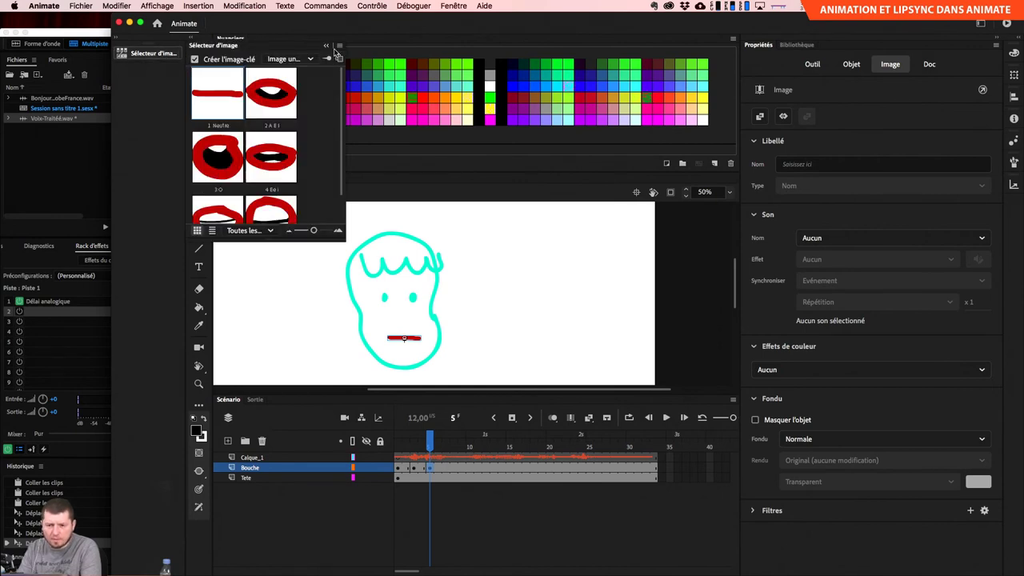
Expand the Sélecteur d'image dock permanently and maximize the Animate window.
{"action": "left_click", "coordinate": [339, 45]}
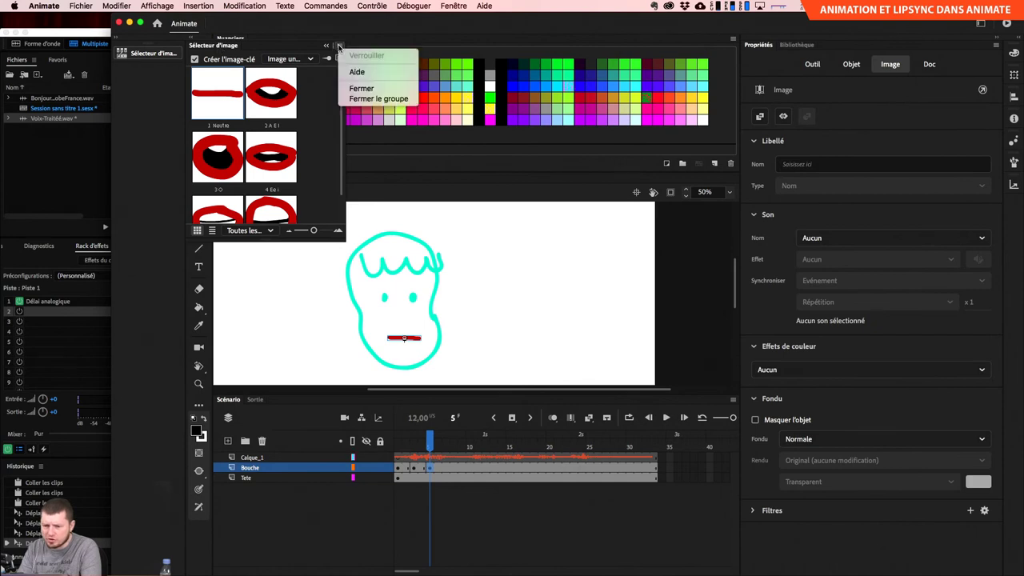
{"action": "left_click", "coordinate": [338, 48]}
{"action": "left_click", "coordinate": [325, 45]}
{"action": "right_click", "coordinate": [166, 54]}
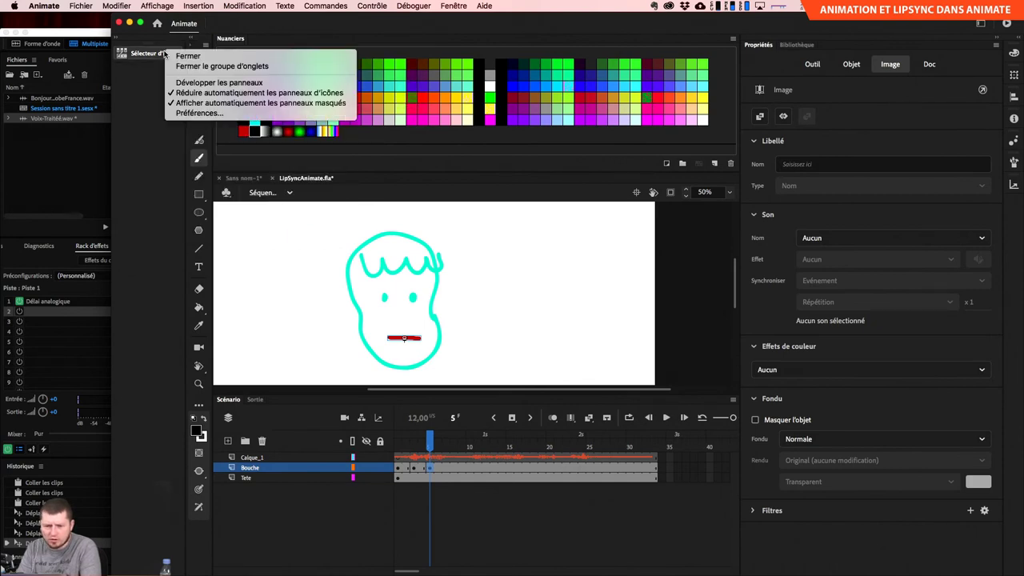
{"action": "left_click", "coordinate": [188, 83]}
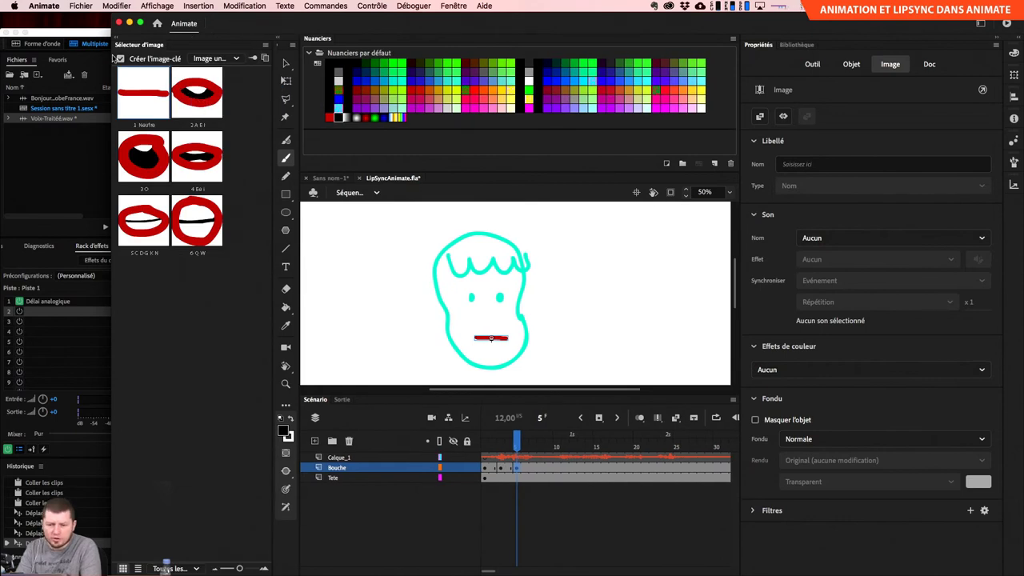
{"action": "double_click", "coordinate": [480, 23]}
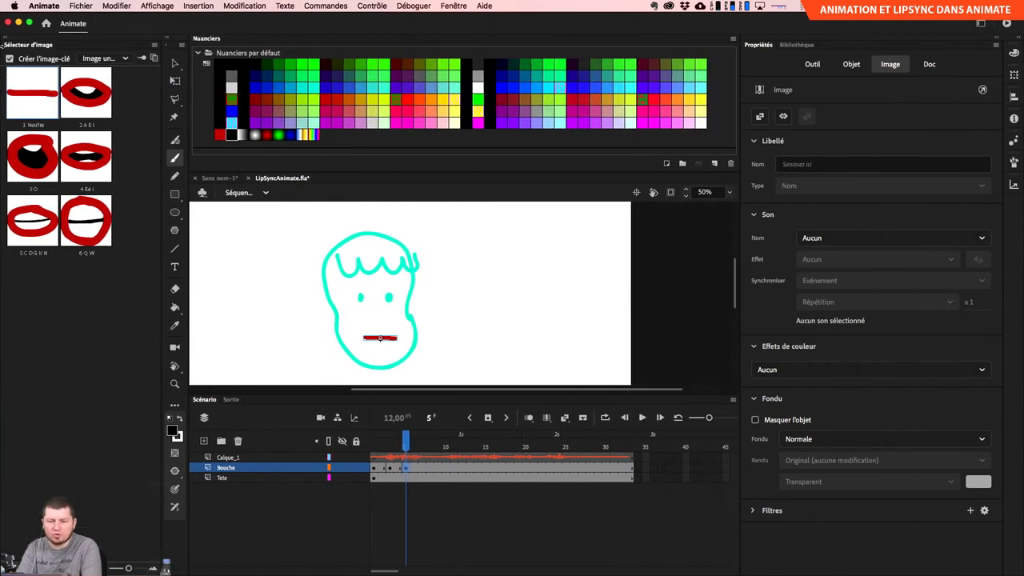
Set the Bouche layer to mouth pose 5 CDGKN at frame 8 and play through the timeline.
{"action": "left_click", "coordinate": [414, 445]}
{"action": "mouse_move", "coordinate": [417, 442]}
{"action": "left_mouse_down"}
{"action": "mouse_move", "coordinate": [456, 441]}
{"action": "mouse_move", "coordinate": [431, 442]}
{"action": "left_mouse_up"}
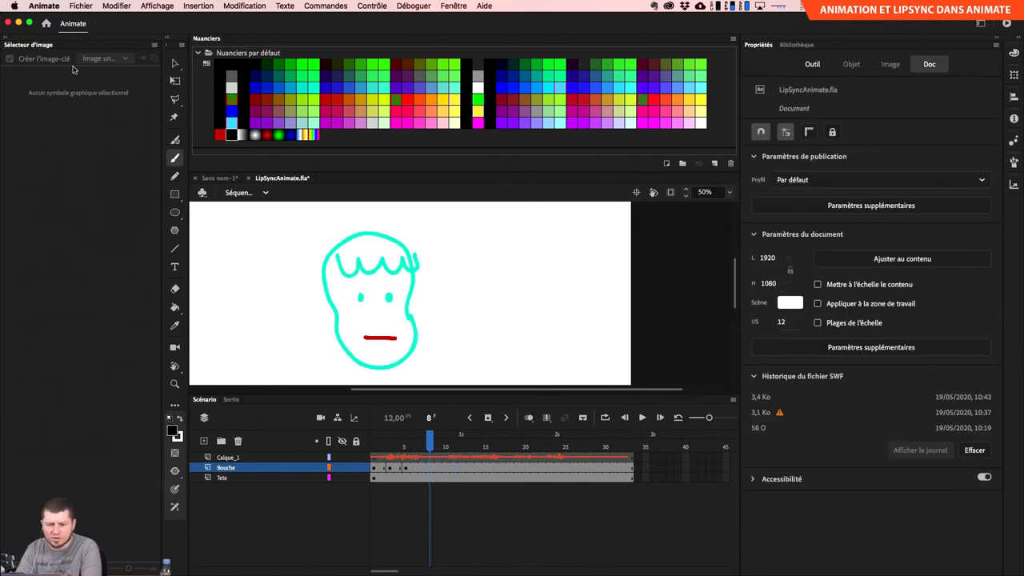
{"action": "left_click", "coordinate": [431, 467]}
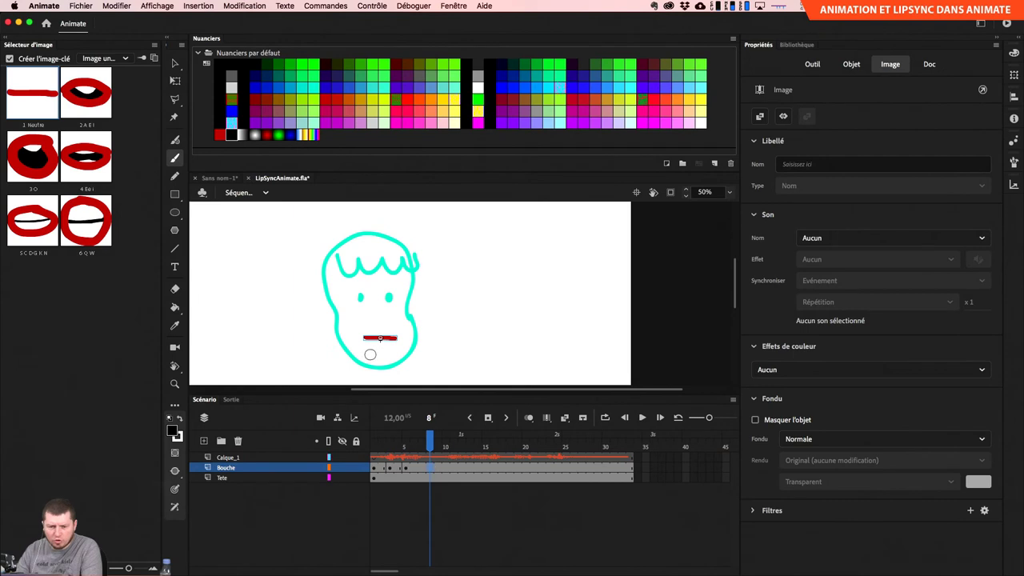
{"action": "left_click", "coordinate": [40, 227]}
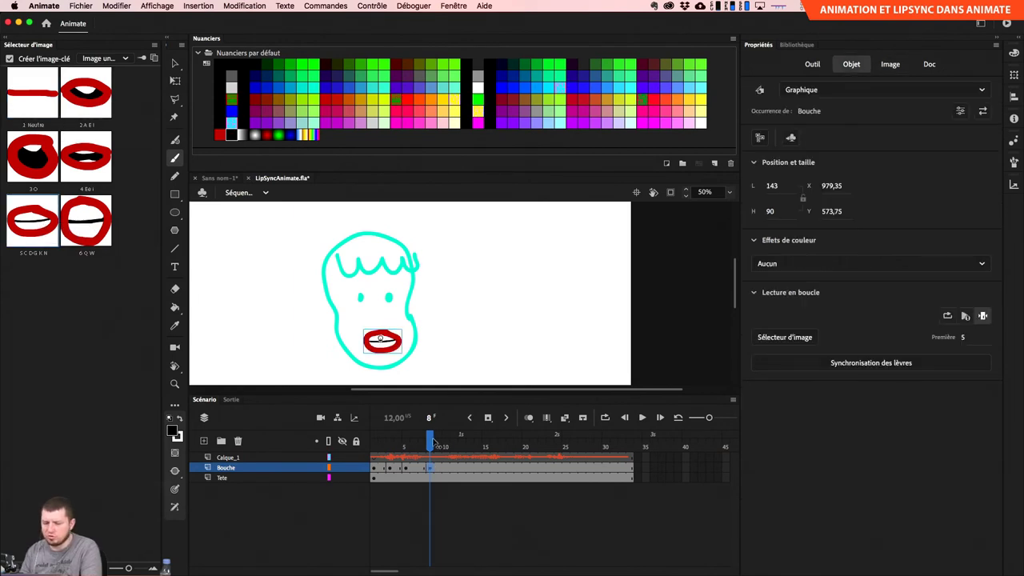
{"action": "mouse_move", "coordinate": [433, 443]}
{"action": "left_mouse_down"}
{"action": "mouse_move", "coordinate": [385, 442]}
{"action": "mouse_move", "coordinate": [492, 450]}
{"action": "left_mouse_up"}
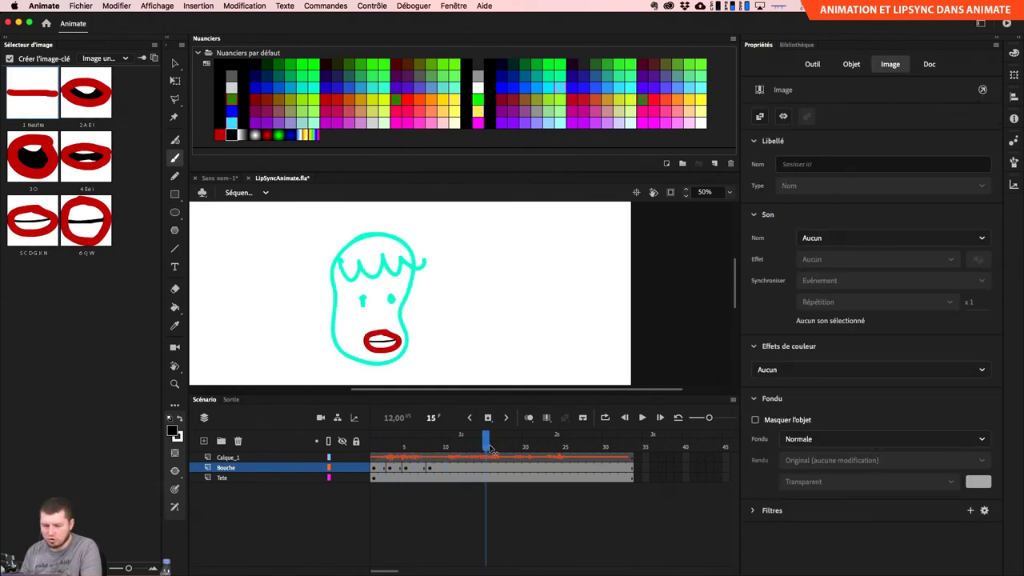
{"action": "key", "text": "shift+comma"}
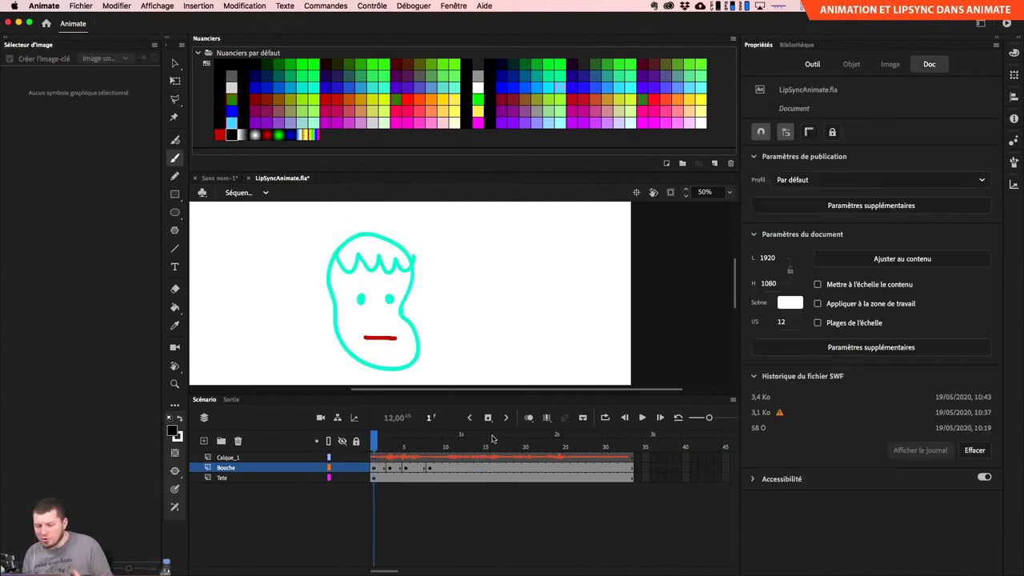
Try to delete the content of frames 1 to 9 on the Bouche layer.
{"action": "left_click", "coordinate": [375, 468]}
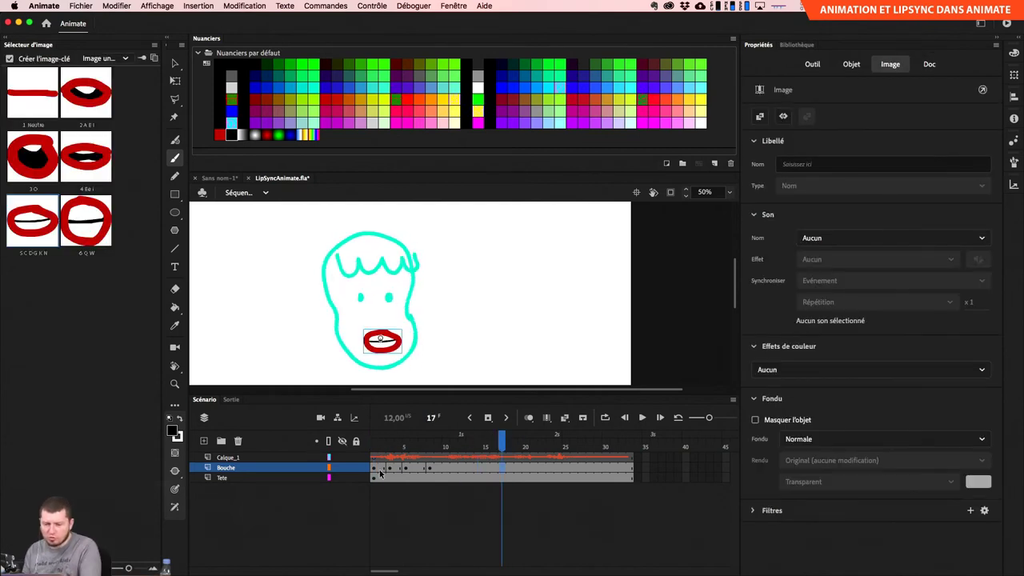
{"action": "left_click", "coordinate": [432, 467], "text": "shift"}
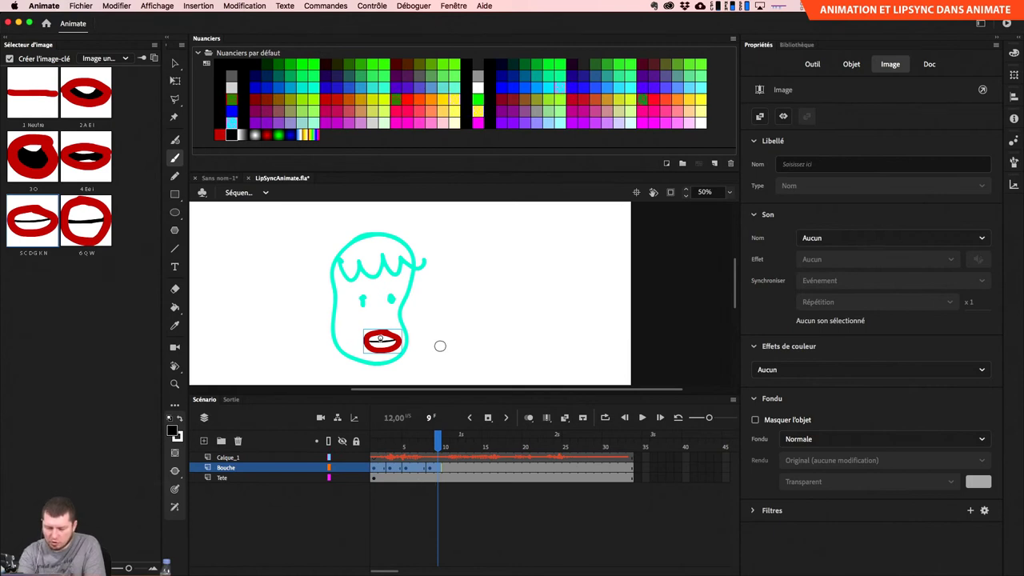
{"action": "key", "text": "Delete"}
{"action": "key", "text": "super+z"}
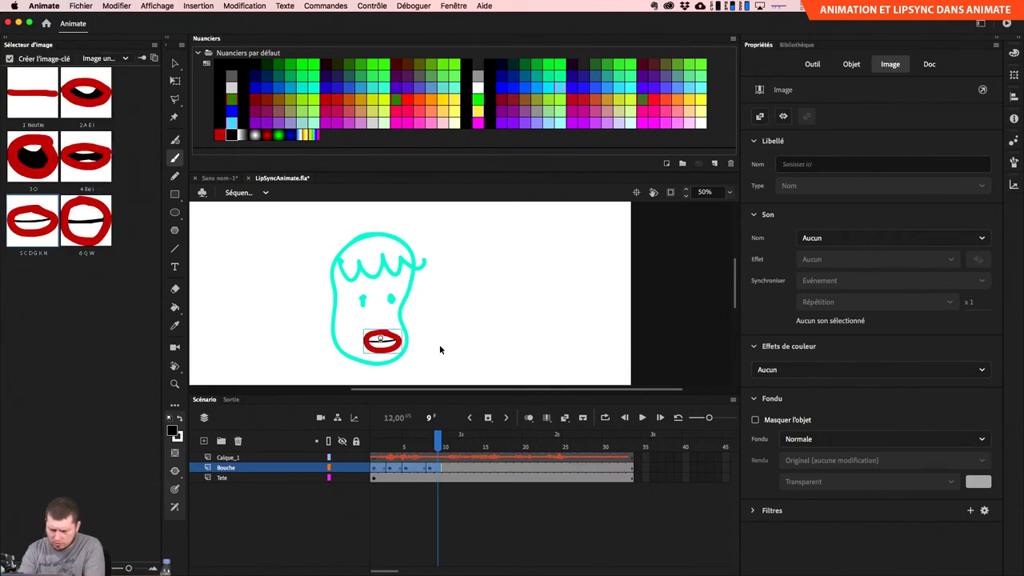
Clear the keyframes from frame 3 to frame 8 on the Bouche layer.
{"action": "left_click", "coordinate": [389, 468]}
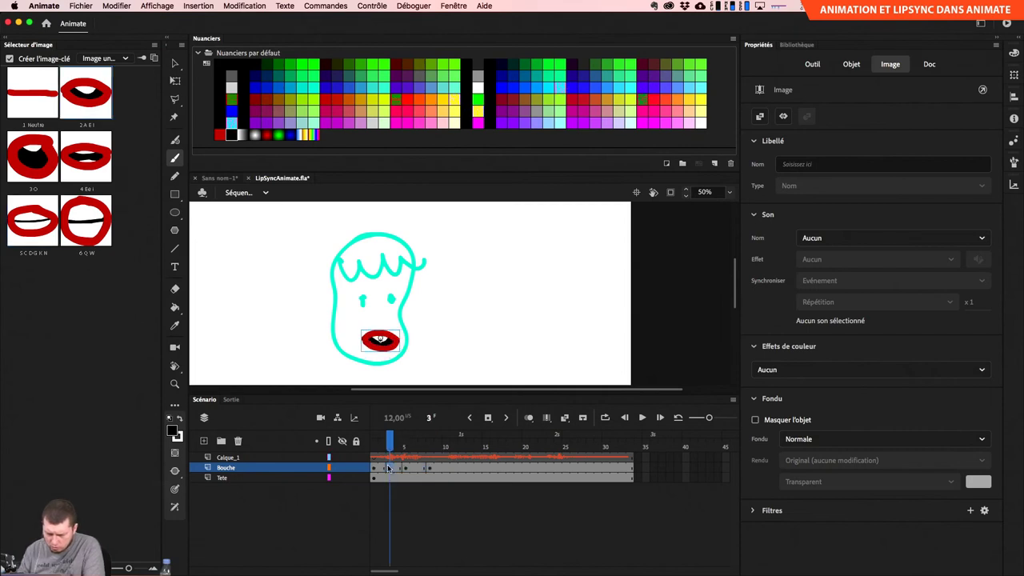
{"action": "left_click_drag", "start_coordinate": [392, 471], "coordinate": [427, 472]}
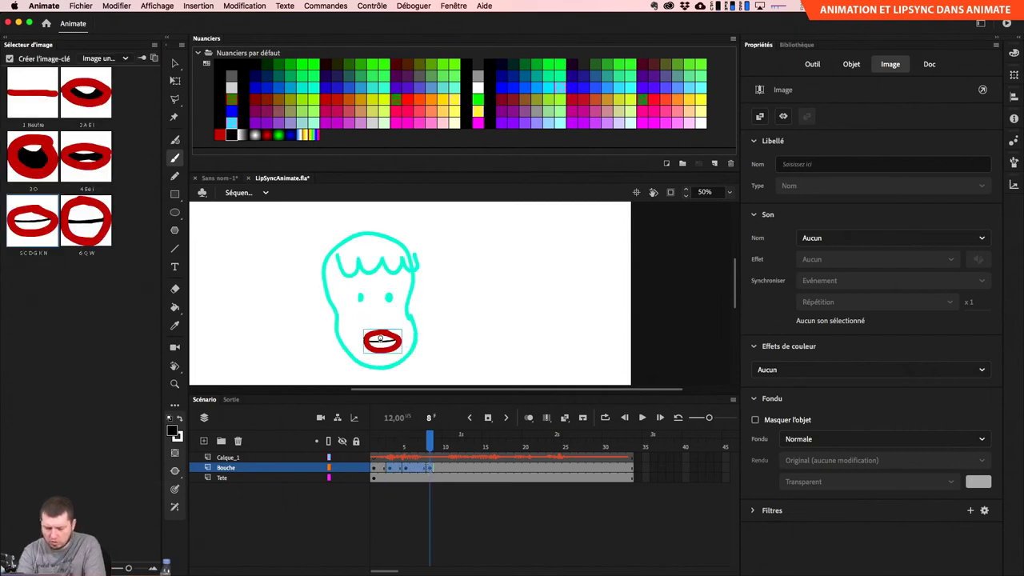
{"action": "key", "text": "shift+F6"}
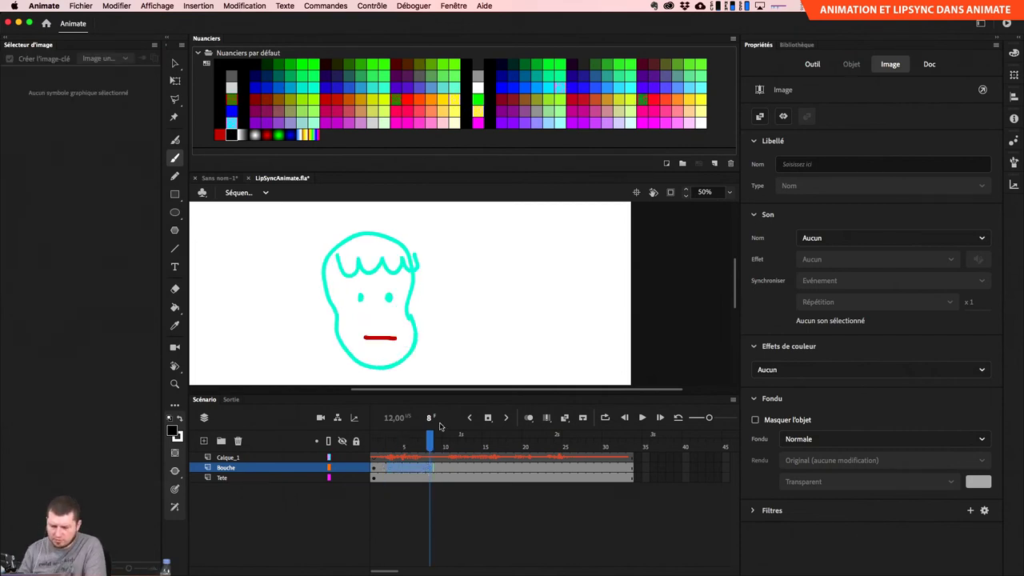
Select the Bouche mouth symbol at frame 1 and open its Synchronisation des lèvres settings.
{"action": "left_click", "coordinate": [374, 444]}
{"action": "left_click", "coordinate": [380, 473]}
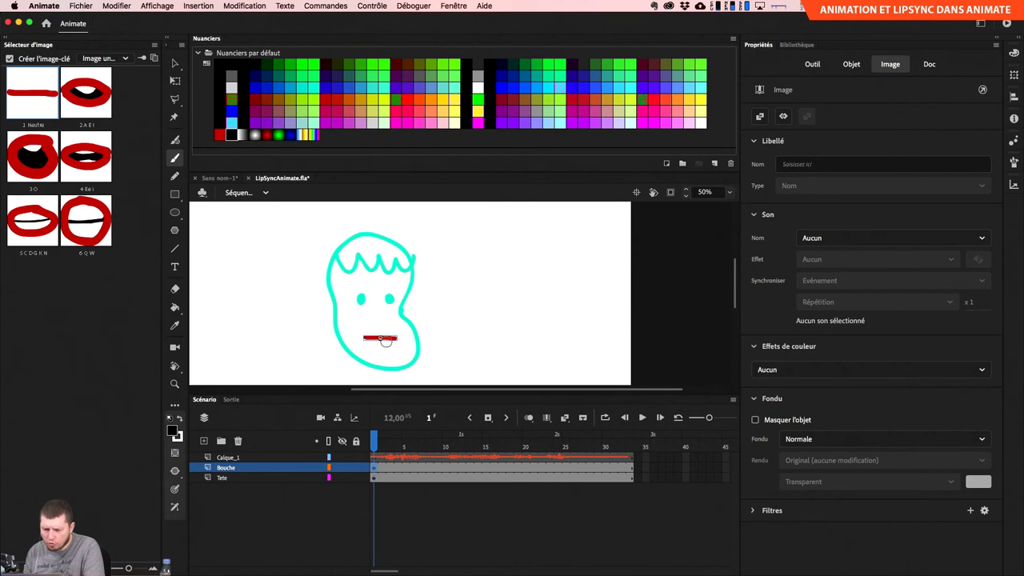
{"action": "key", "text": "v"}
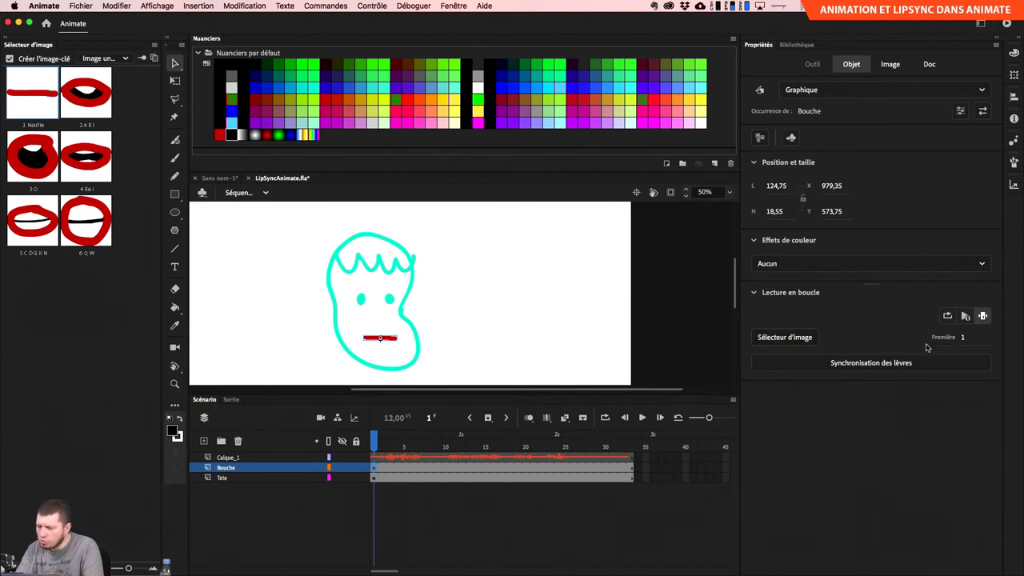
{"action": "left_click", "coordinate": [896, 364]}
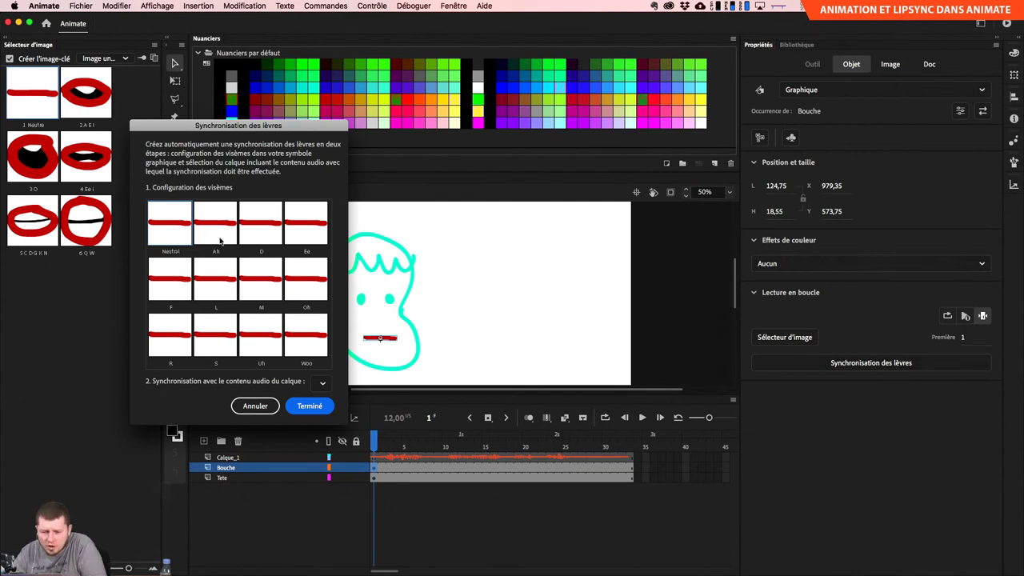
Assign mouth pose 2 AEI to the Ah viseme, 5 CDGKN to D and 4 Eéi to Ee.
{"action": "left_click", "coordinate": [216, 224]}
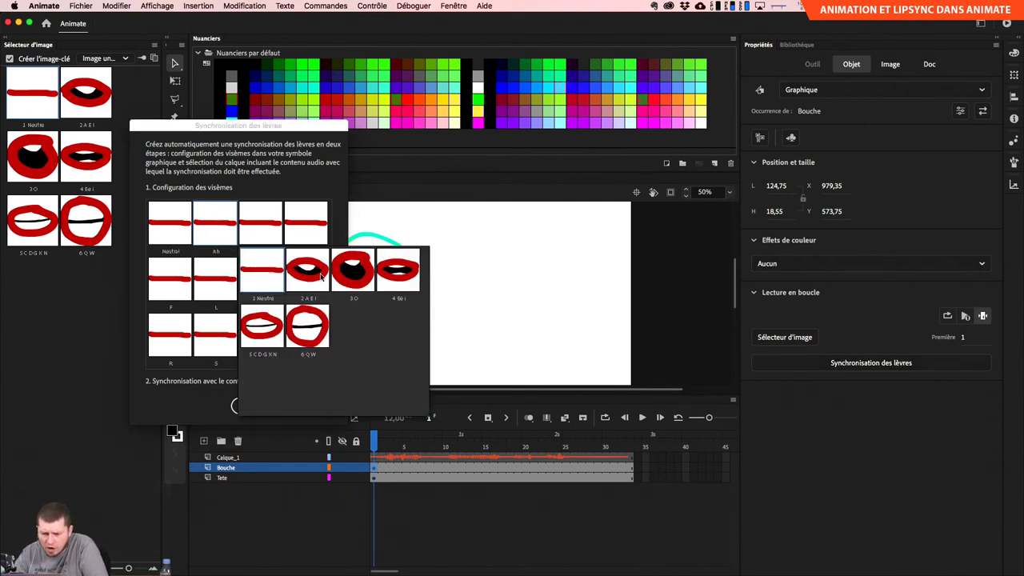
{"action": "left_click", "coordinate": [317, 276]}
{"action": "left_click", "coordinate": [261, 226]}
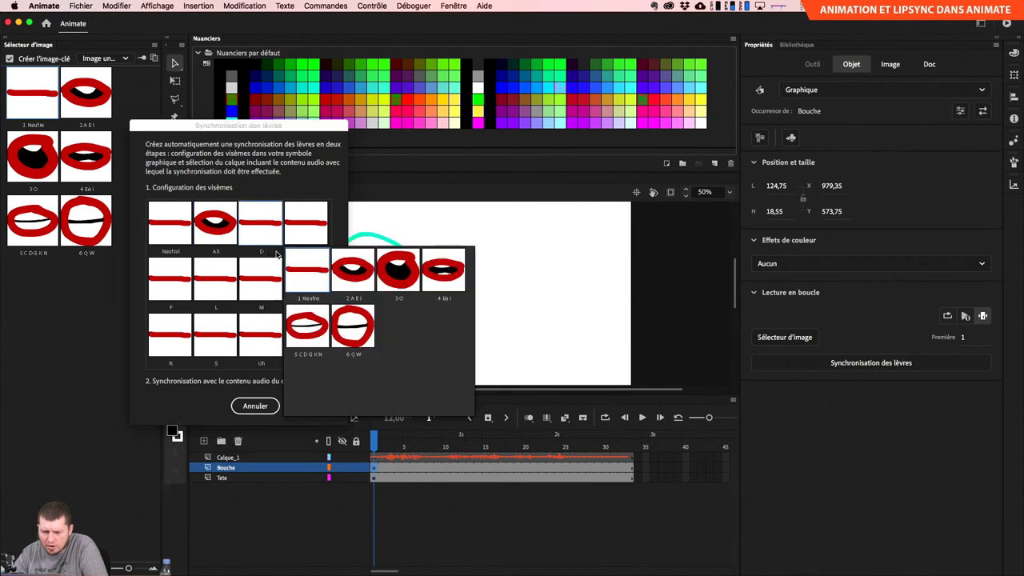
{"action": "left_click", "coordinate": [309, 323]}
{"action": "left_click", "coordinate": [306, 225]}
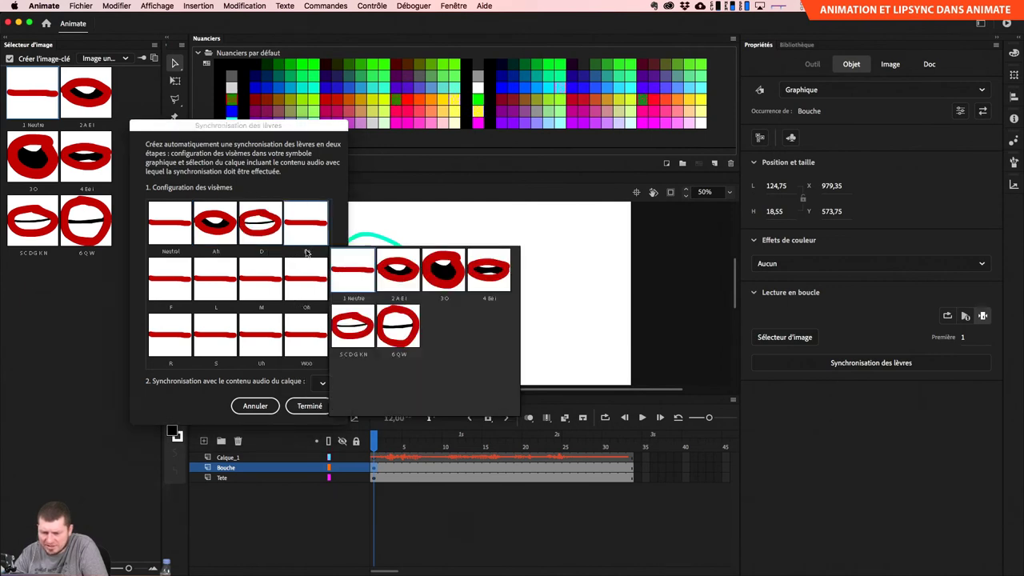
{"action": "left_click", "coordinate": [478, 280]}
Assign mouth pose 5 CDGKN to the F viseme, 6 QW to L and 3 O to Oh.
{"action": "left_click", "coordinate": [182, 280]}
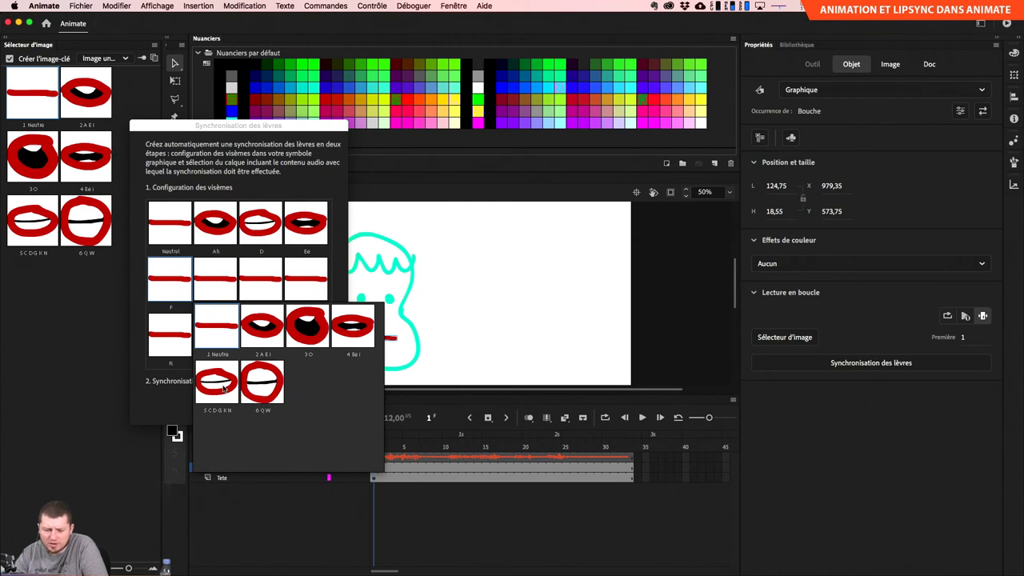
{"action": "left_click", "coordinate": [224, 389]}
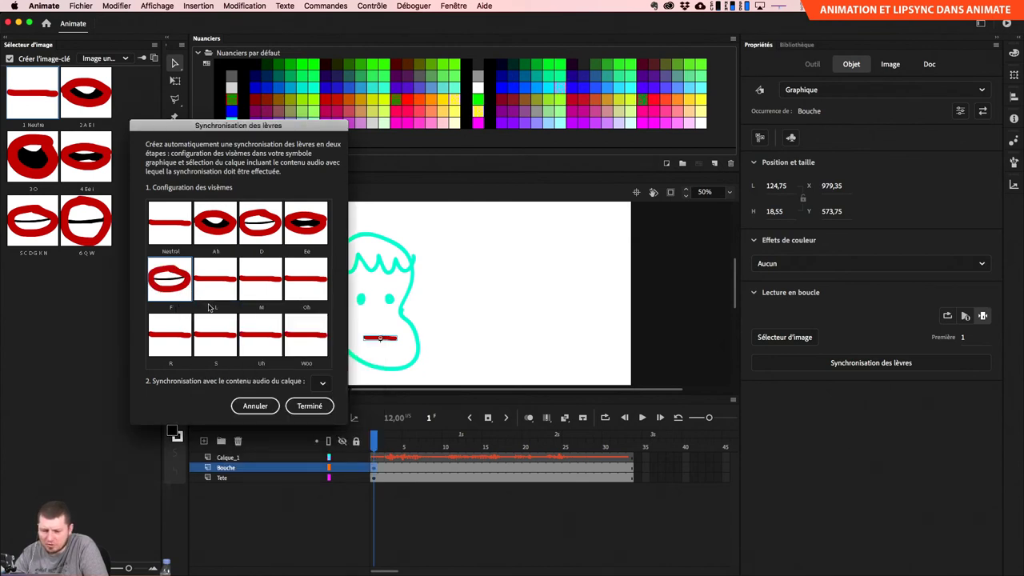
{"action": "left_click", "coordinate": [210, 306]}
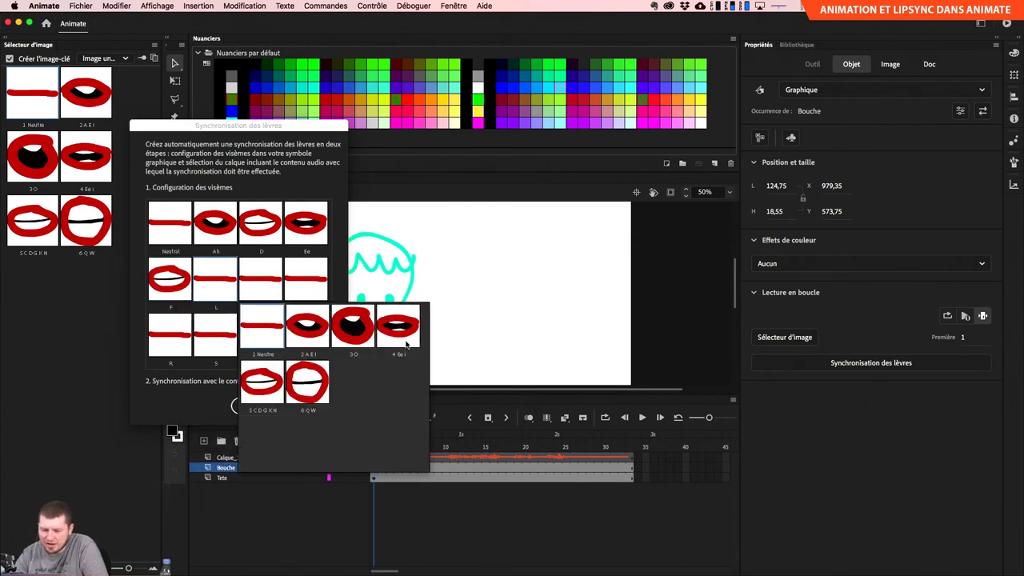
{"action": "left_click", "coordinate": [324, 383]}
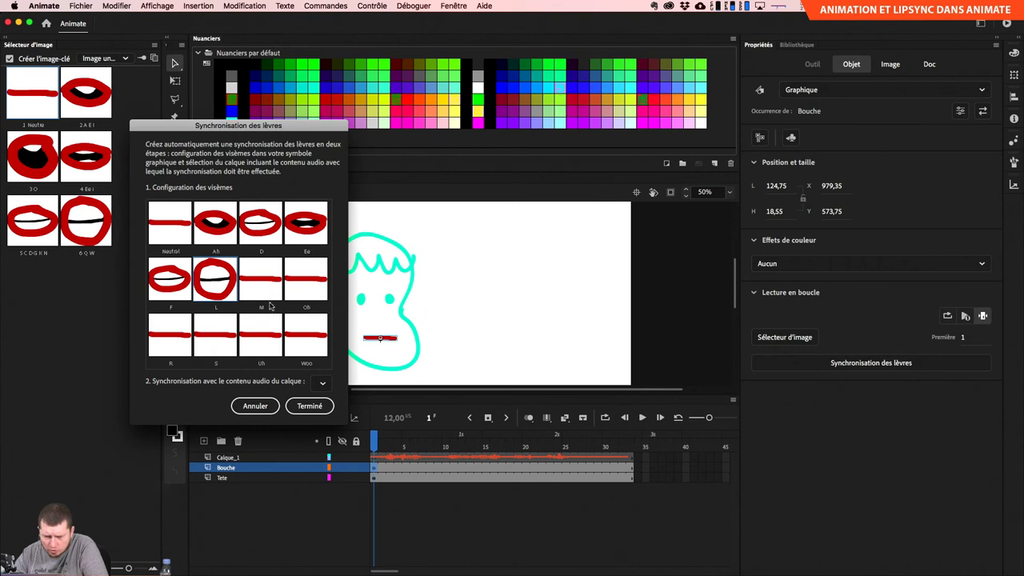
{"action": "left_click", "coordinate": [311, 308]}
{"action": "left_click", "coordinate": [391, 331]}
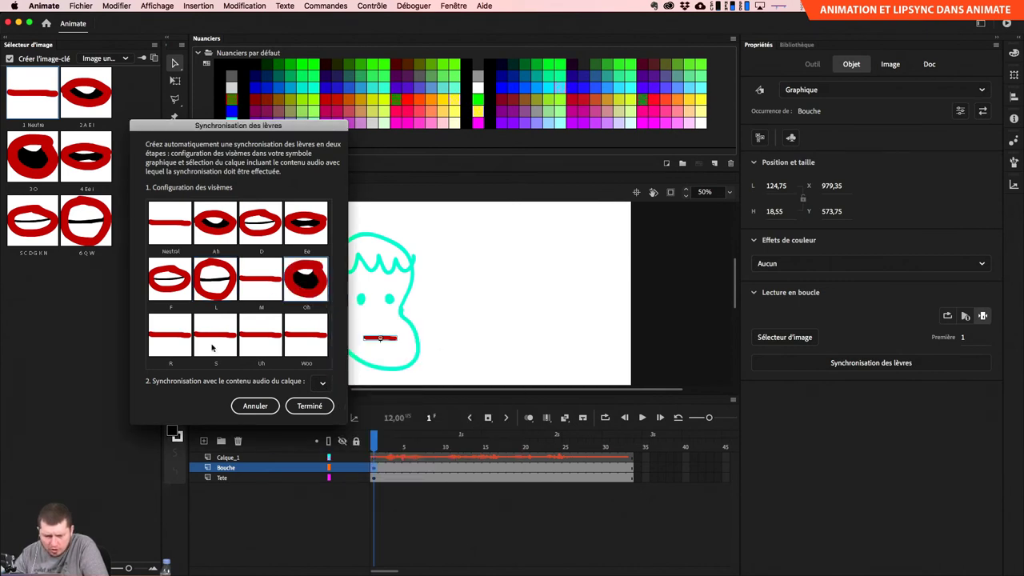
{"action": "left_click", "coordinate": [170, 352]}
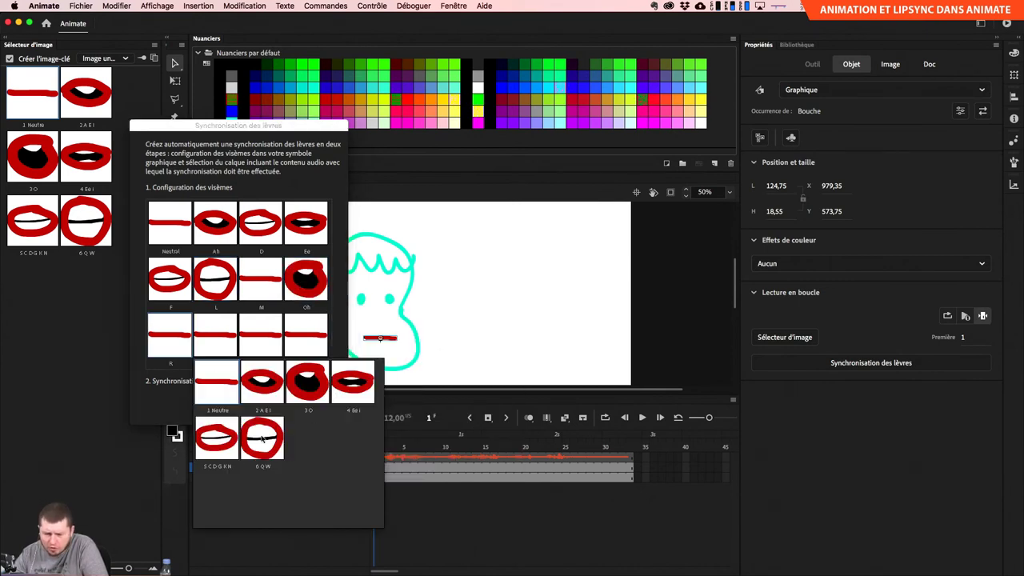
{"action": "left_click", "coordinate": [204, 326]}
{"action": "left_click", "coordinate": [222, 361]}
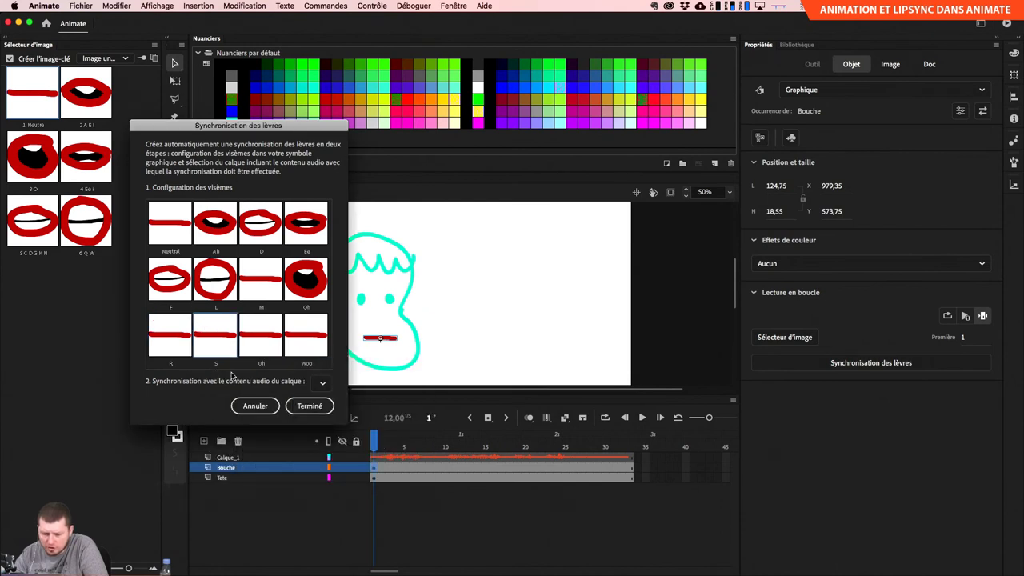
{"action": "left_click", "coordinate": [223, 367]}
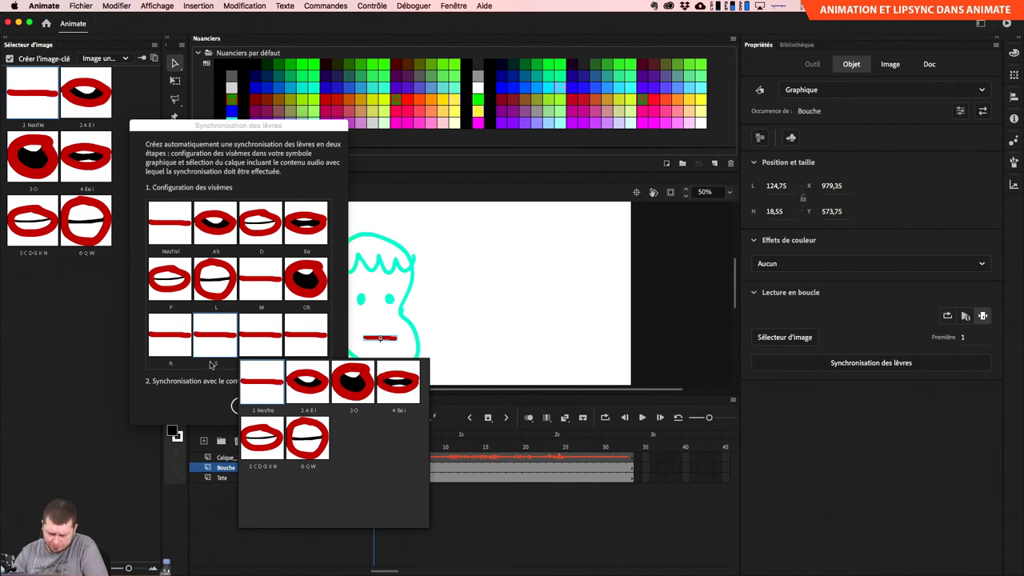
Assign mouth pose 3 O to the Uh and Woo visemes and apply the lip sync to the Bouche layer.
{"action": "left_click", "coordinate": [241, 353]}
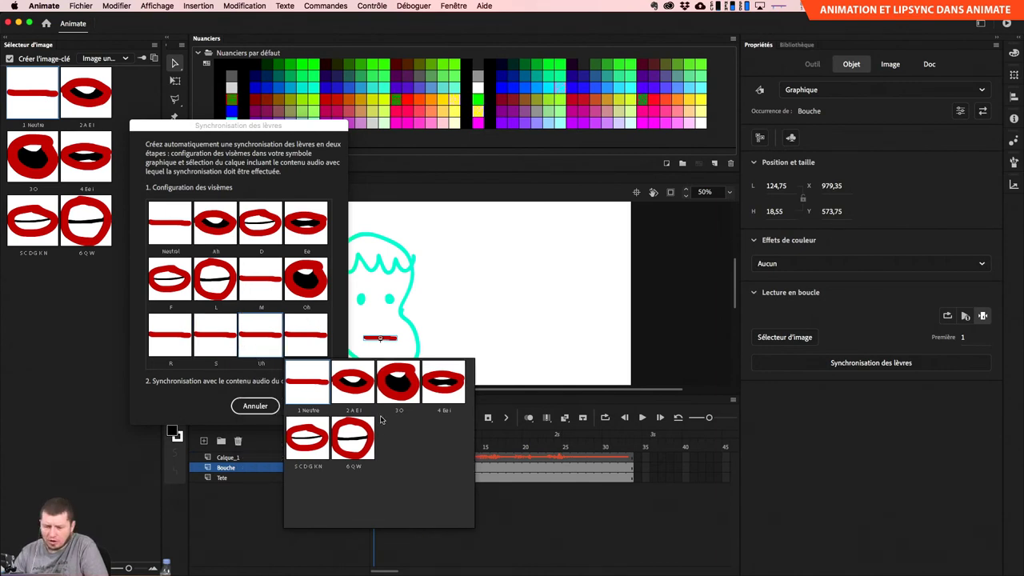
{"action": "left_click", "coordinate": [356, 440]}
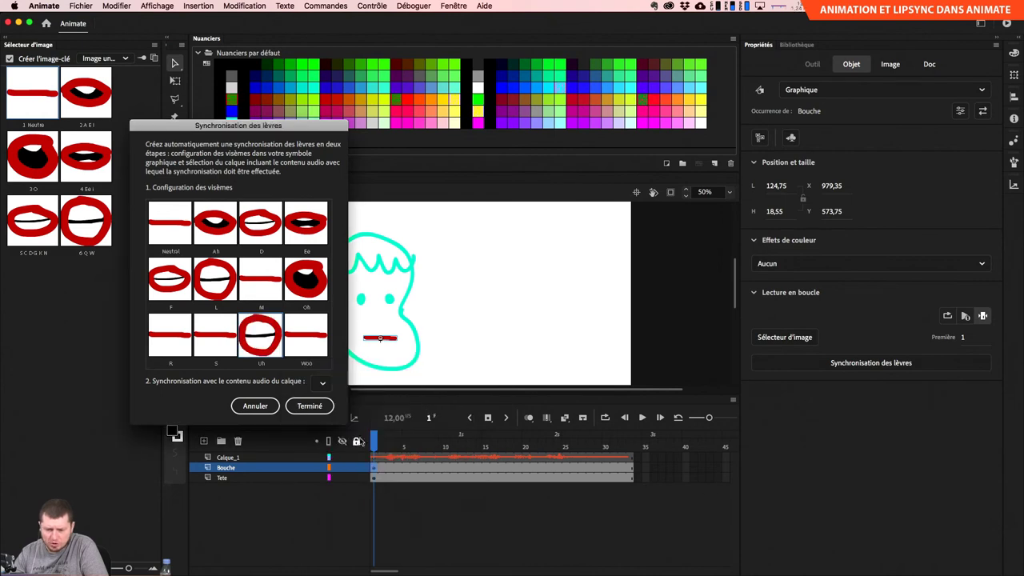
{"action": "left_click", "coordinate": [268, 344]}
{"action": "left_click", "coordinate": [404, 392]}
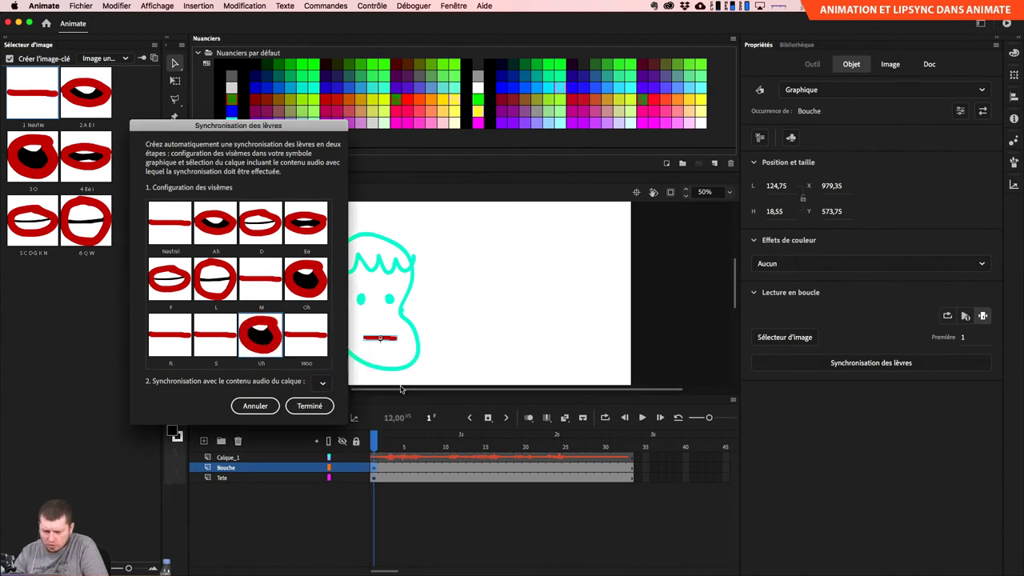
{"action": "left_click", "coordinate": [308, 352]}
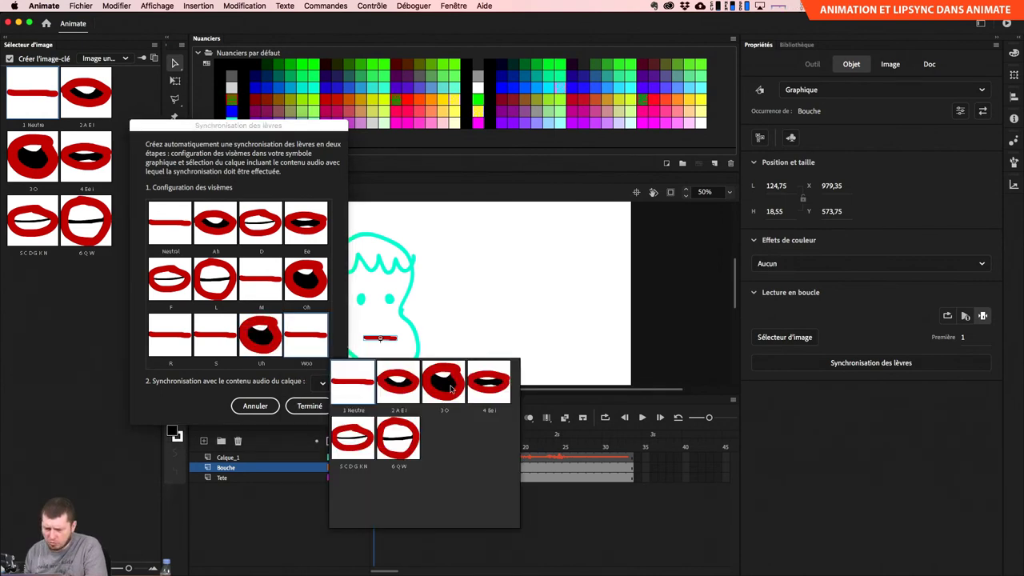
{"action": "left_click", "coordinate": [453, 390]}
{"action": "left_click", "coordinate": [308, 408]}
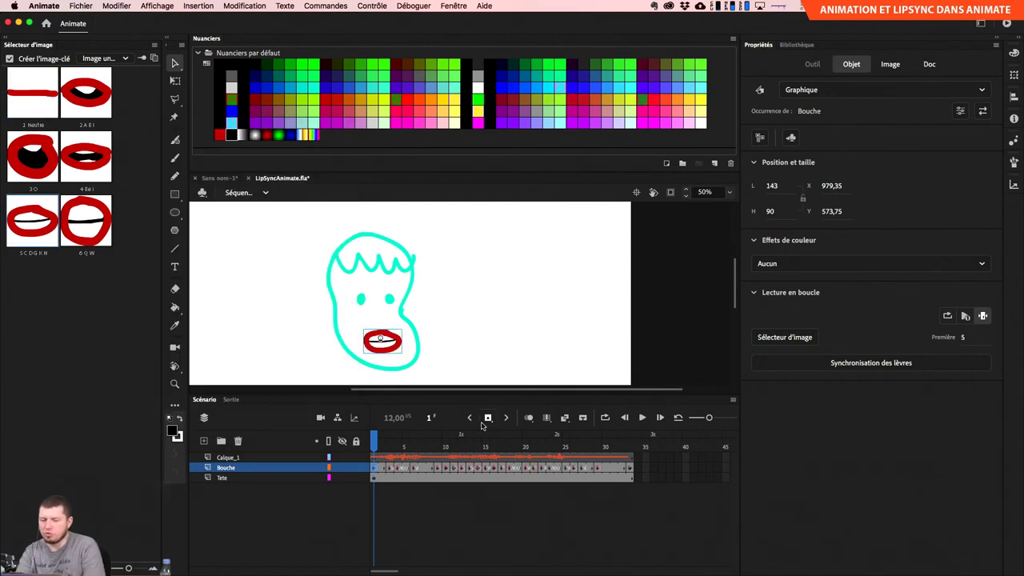
Play the lip-synced animation through to its last frame and clear the selection.
{"action": "key", "text": "Return"}
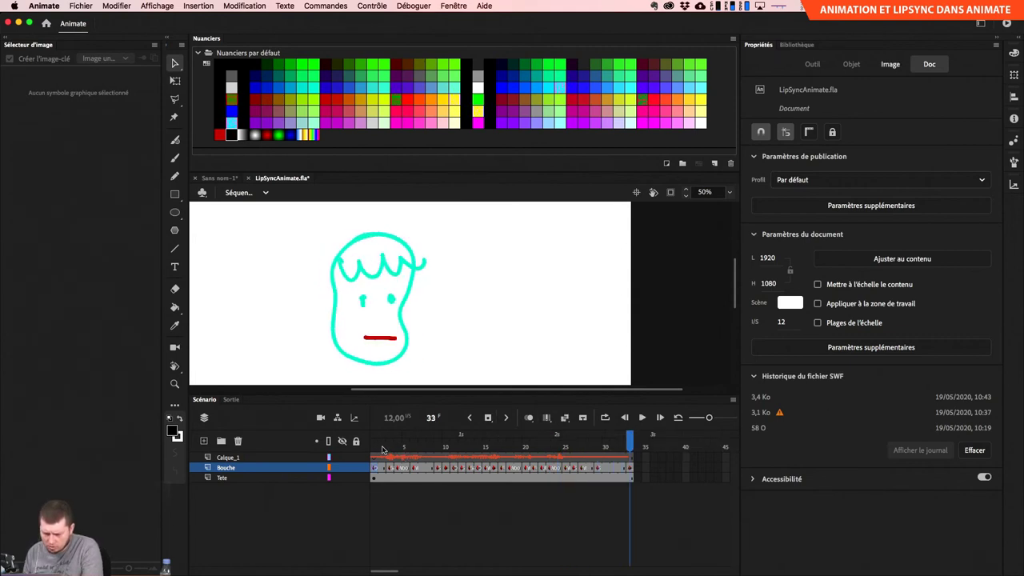
{"action": "key", "text": "super+a"}
{"action": "key", "text": "super+shift+a"}
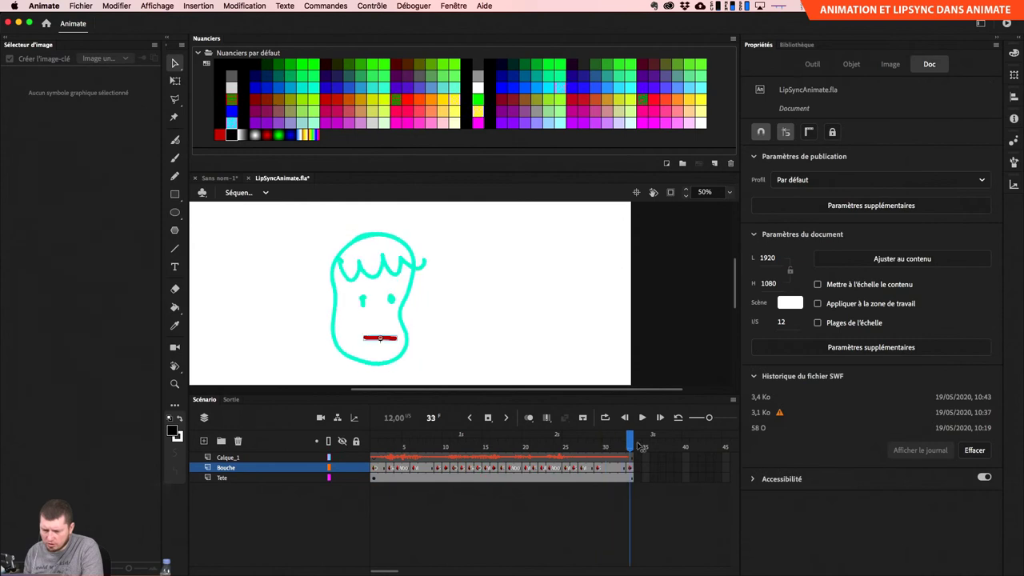
Enable loop playback and extend the loop range to cover frames 1 to 33.
{"action": "left_click", "coordinate": [605, 418]}
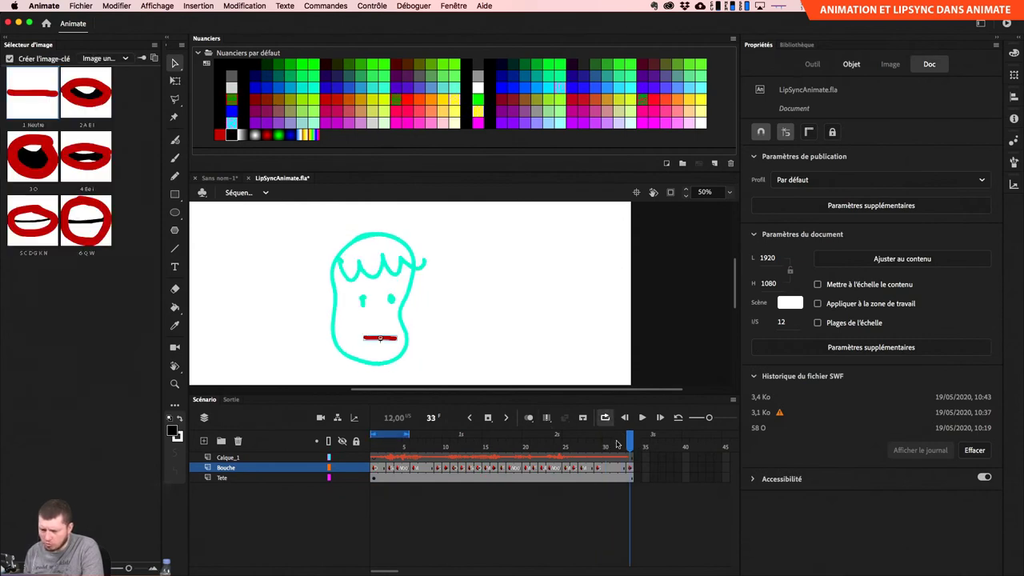
{"action": "left_click_drag", "start_coordinate": [409, 435], "coordinate": [448, 435]}
{"action": "left_click_drag", "start_coordinate": [576, 424], "coordinate": [629, 434]}
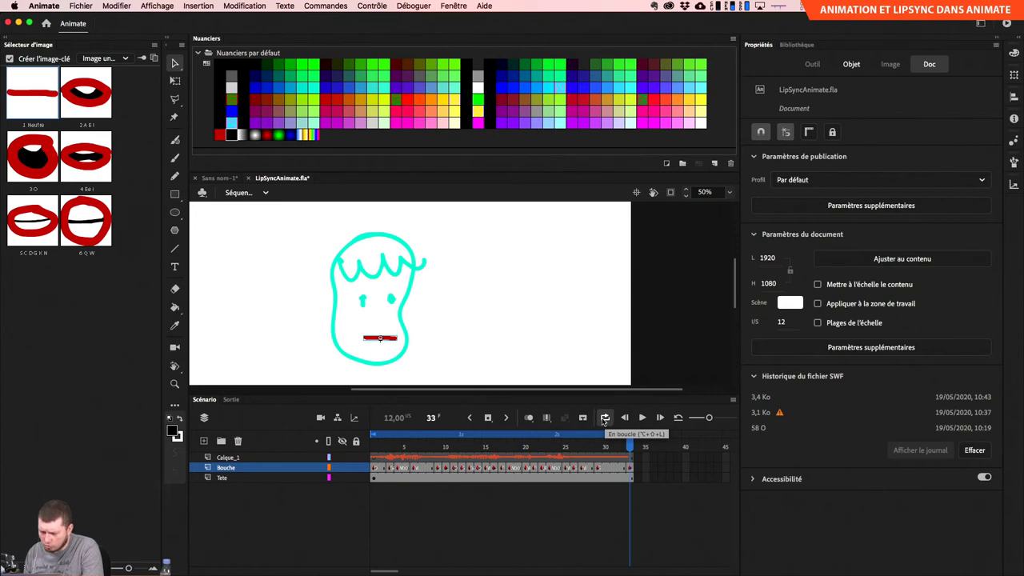
{"action": "key", "text": "alt+shift+l"}
{"action": "key", "text": "alt+shift+l"}
{"action": "key", "text": "alt+shift+l"}
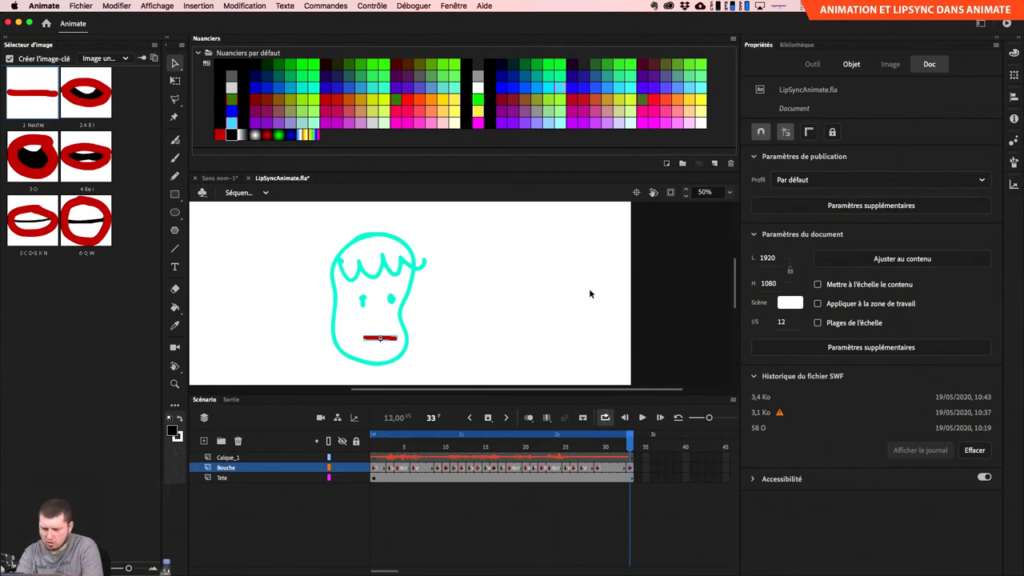
{"action": "key", "text": "alt+shift+l"}
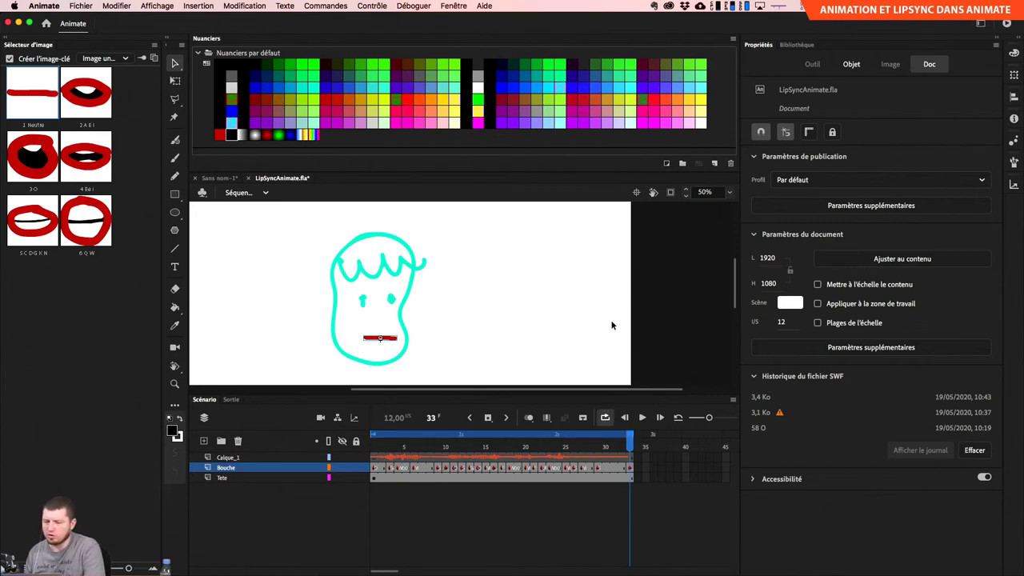
Play the looped lip-sync animation, stop it and return the playhead to frame 1.
{"action": "key", "text": "Return"}
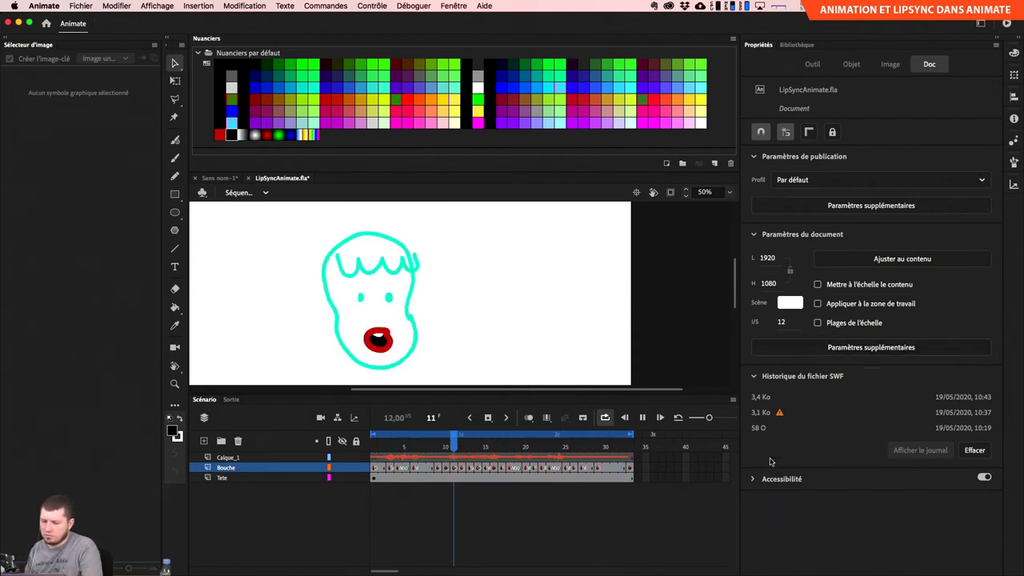
{"action": "key", "text": "Return"}
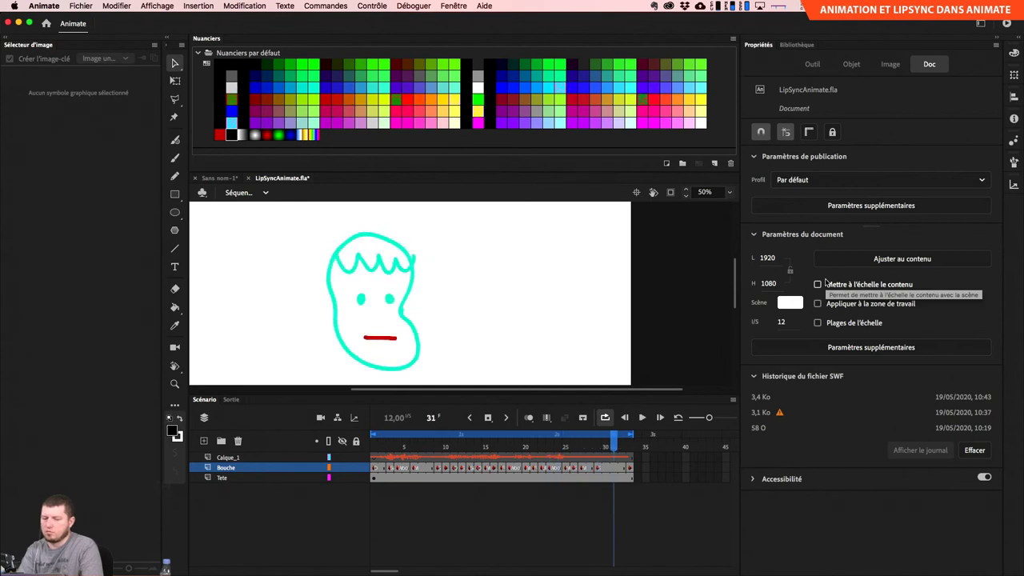
{"action": "mouse_move", "coordinate": [615, 443]}
{"action": "left_mouse_down"}
{"action": "mouse_move", "coordinate": [582, 444]}
{"action": "mouse_move", "coordinate": [633, 446]}
{"action": "mouse_move", "coordinate": [583, 442]}
{"action": "mouse_move", "coordinate": [613, 445]}
{"action": "left_mouse_up"}
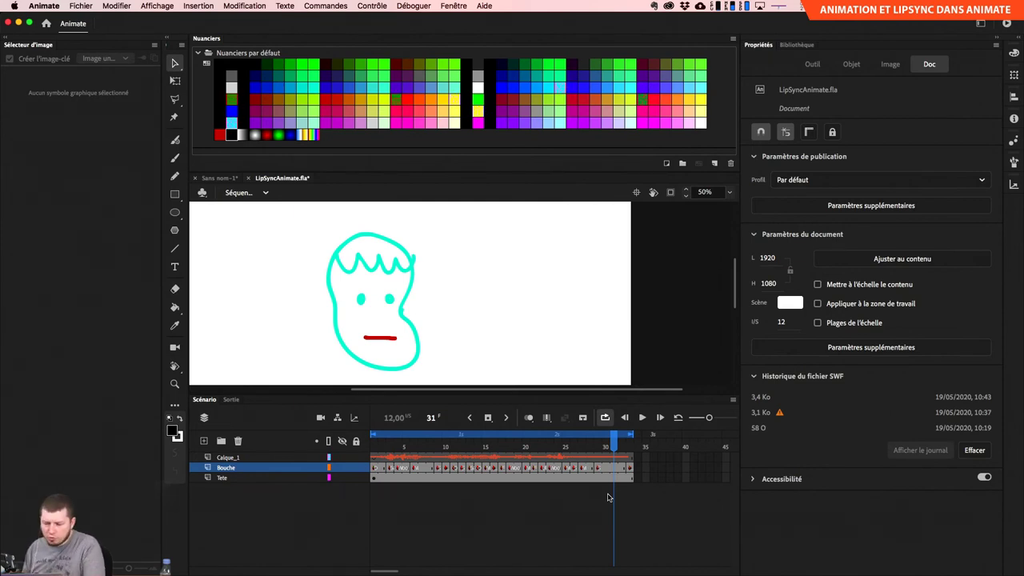
{"action": "left_click_drag", "start_coordinate": [622, 442], "coordinate": [373, 442]}
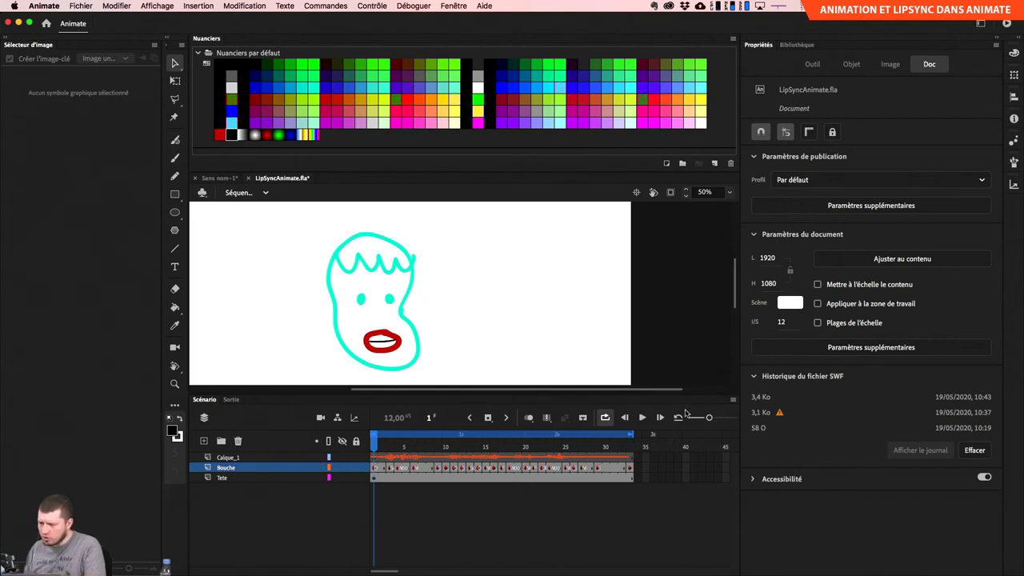
Test the movie in the SWF player, close the preview and return to the timeline.
{"action": "key", "text": "super+Return"}
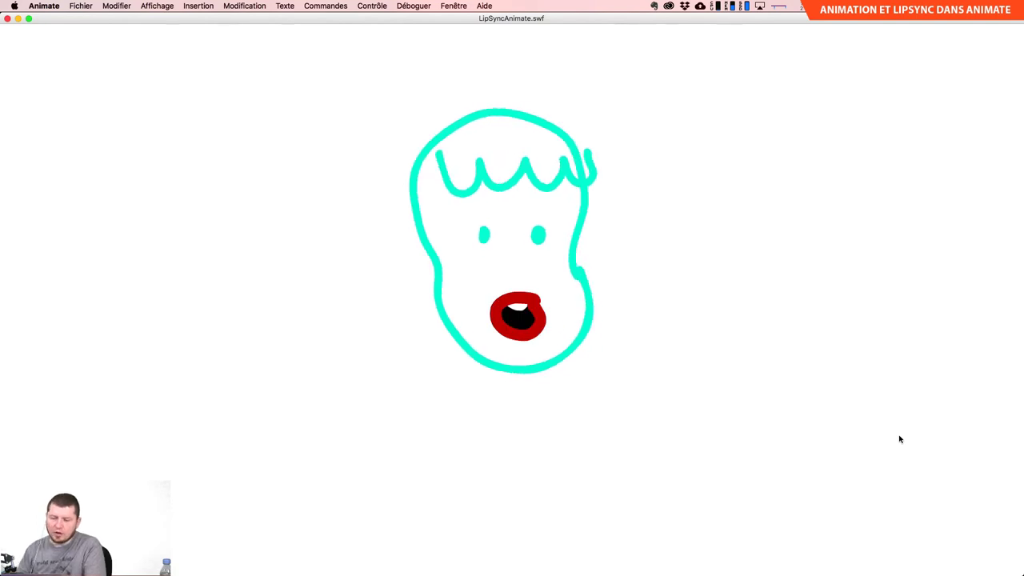
{"action": "key", "text": "super+w"}
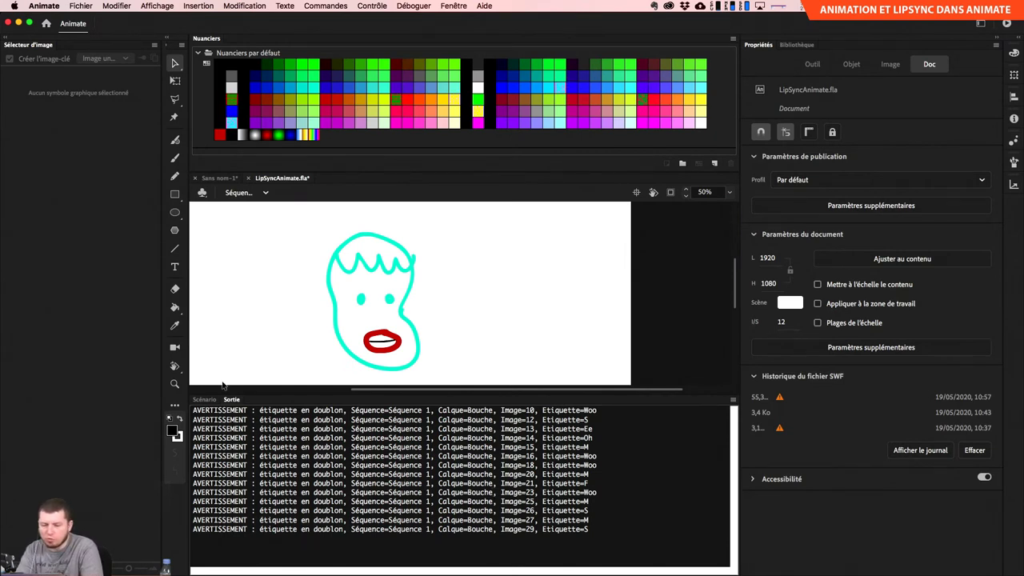
{"action": "left_click", "coordinate": [207, 400]}
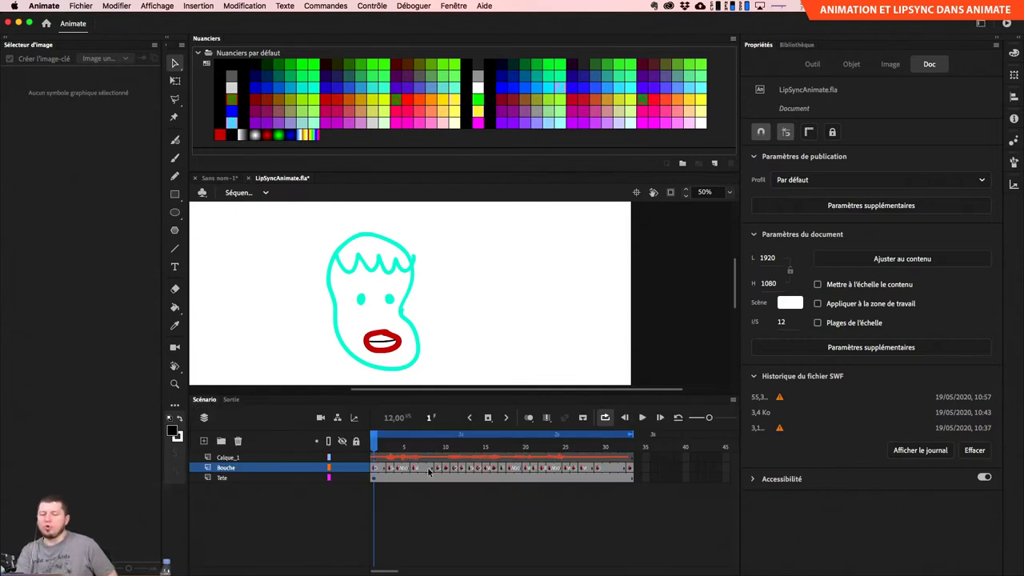
Open the video or media export settings and set the export range to Animation entière.
{"action": "left_click", "coordinate": [83, 6]}
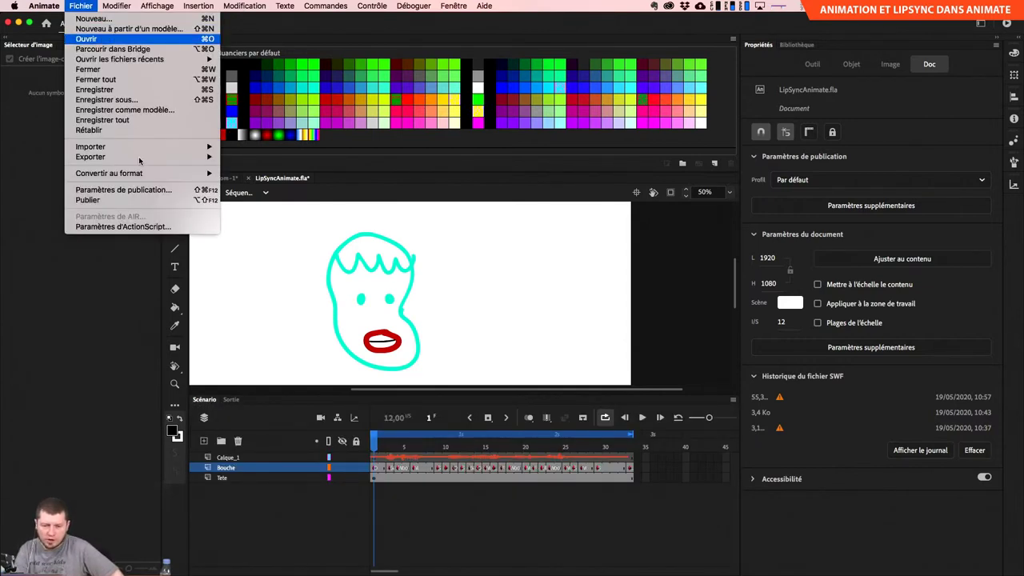
{"action": "mouse_move", "coordinate": [150, 162]}
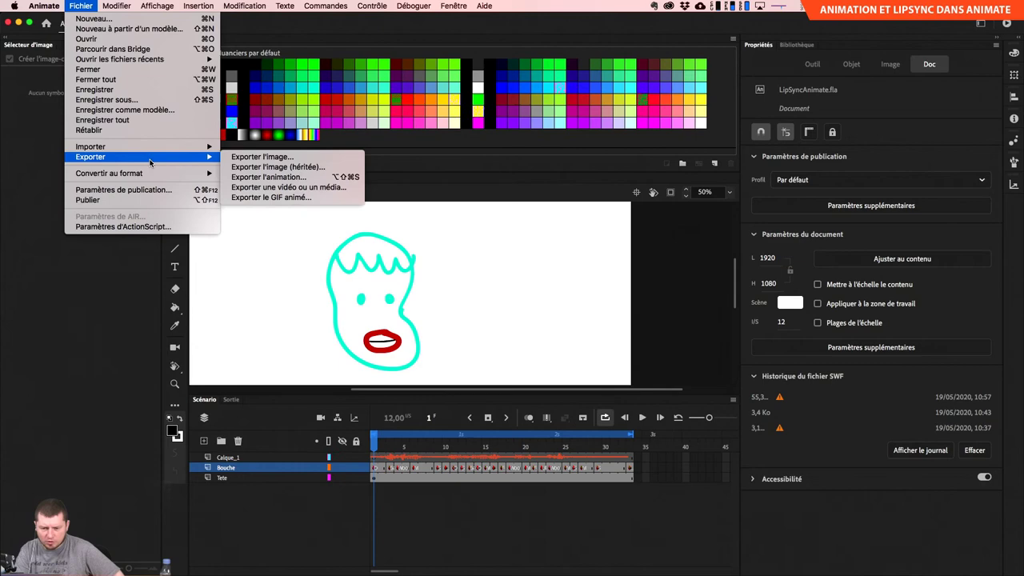
{"action": "left_click", "coordinate": [326, 188]}
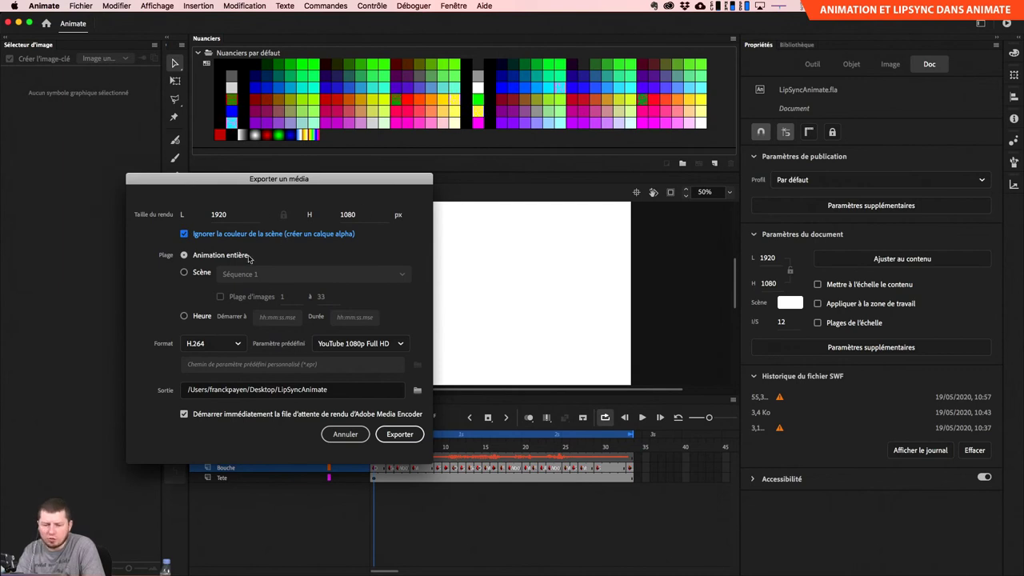
{"action": "left_click", "coordinate": [211, 273]}
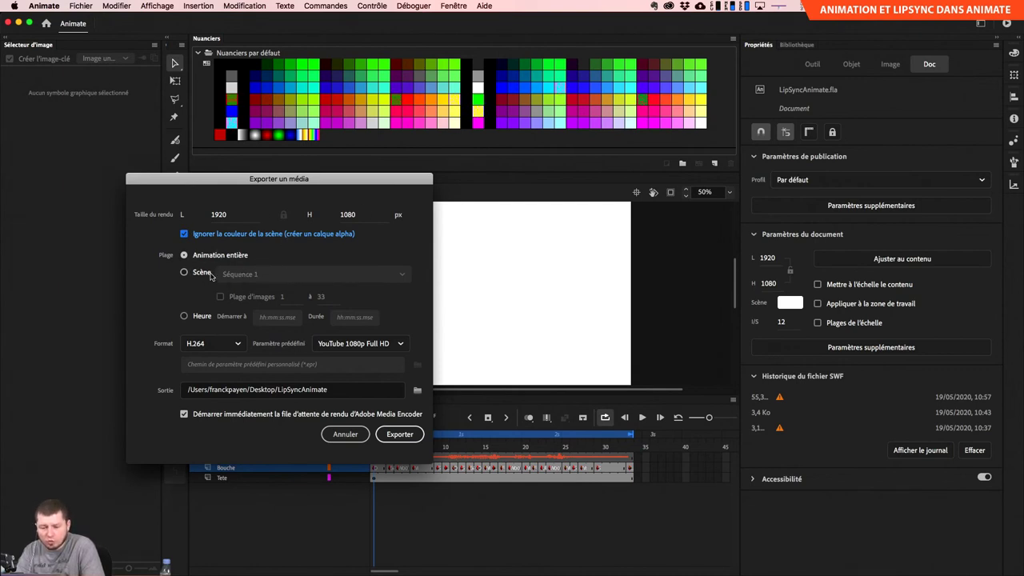
{"action": "left_click", "coordinate": [240, 274]}
{"action": "left_click", "coordinate": [240, 294]}
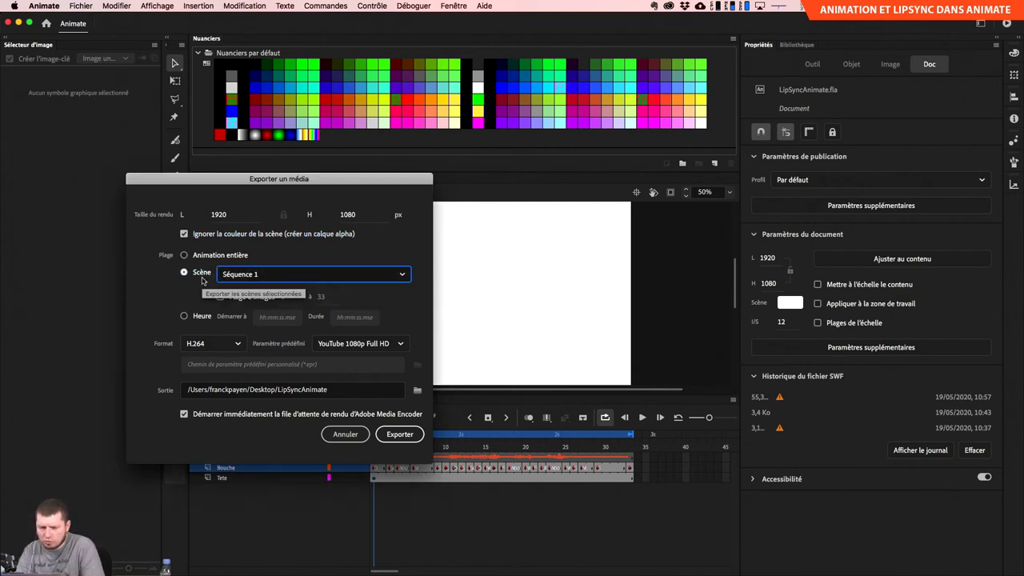
{"action": "left_click", "coordinate": [196, 256]}
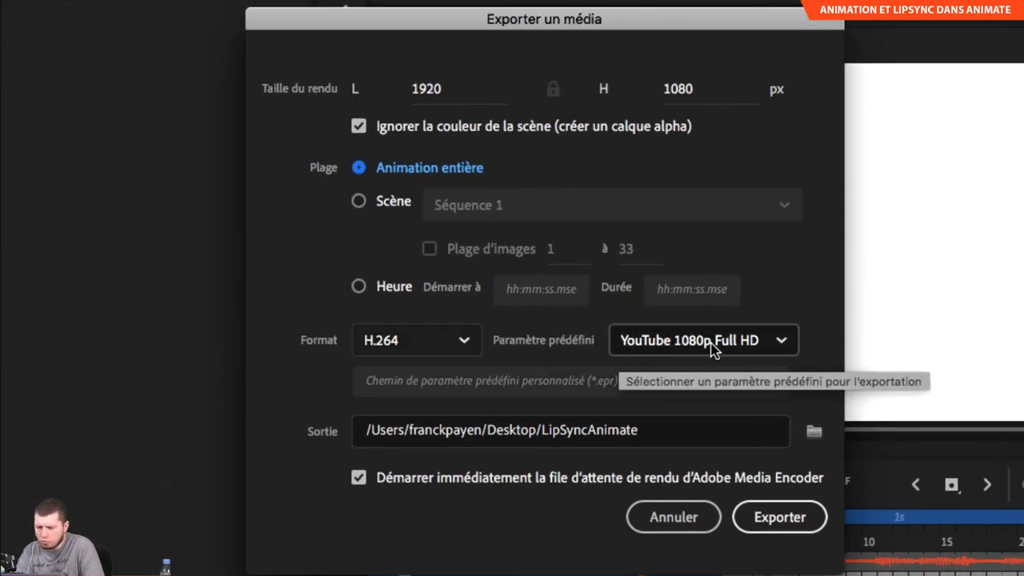
Keep the YouTube 1080p Full HD preset and change the output file name to LipSyncAnimateComplet.
{"action": "left_click", "coordinate": [780, 343]}
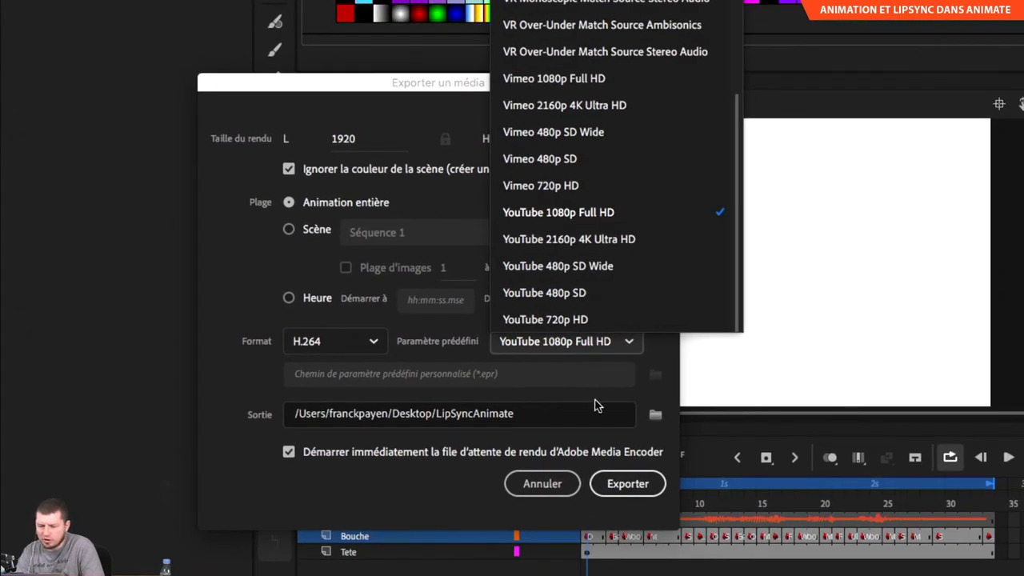
{"action": "left_click", "coordinate": [554, 418]}
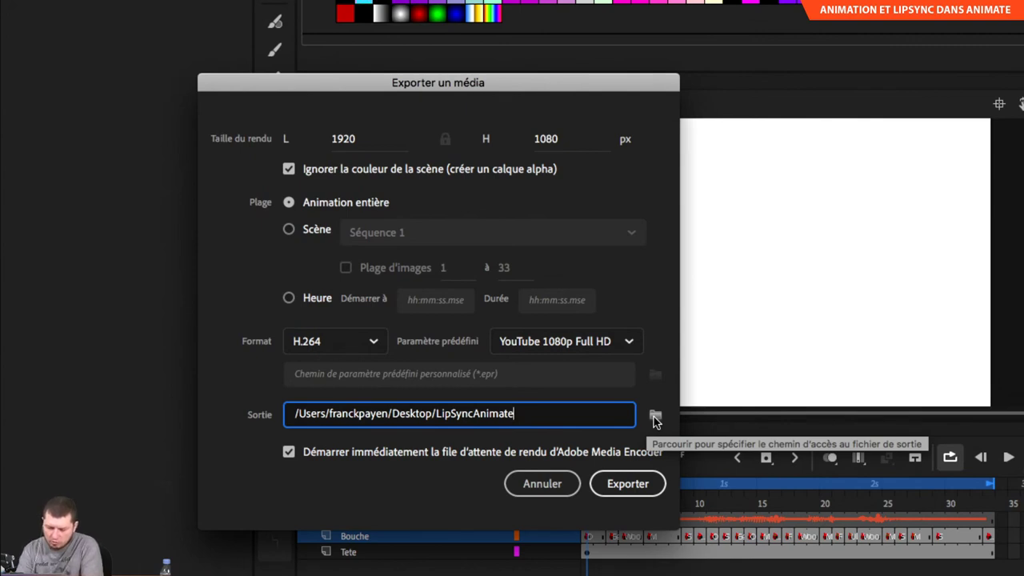
{"action": "type", "text": "Complet"}
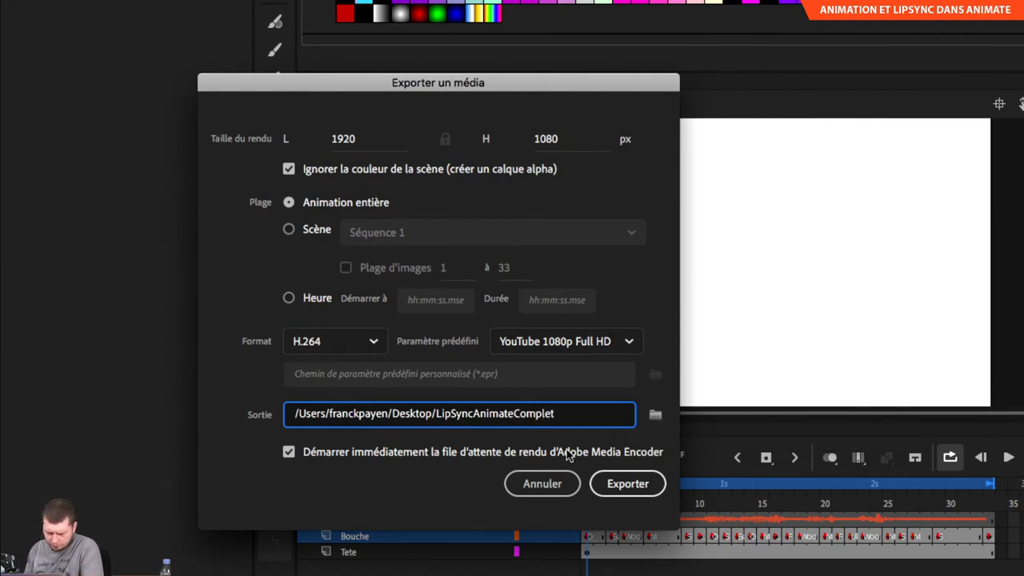
Turn off the immediate start of the Adobe Media Encoder render queue, export the media and switch to Media Encoder.
{"action": "left_click", "coordinate": [382, 454]}
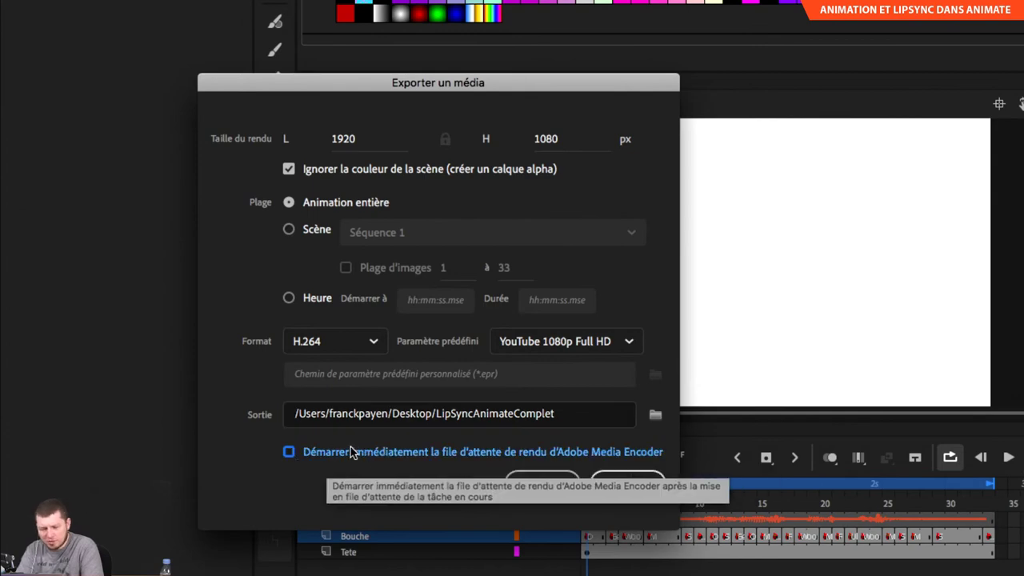
{"action": "left_click", "coordinate": [644, 485]}
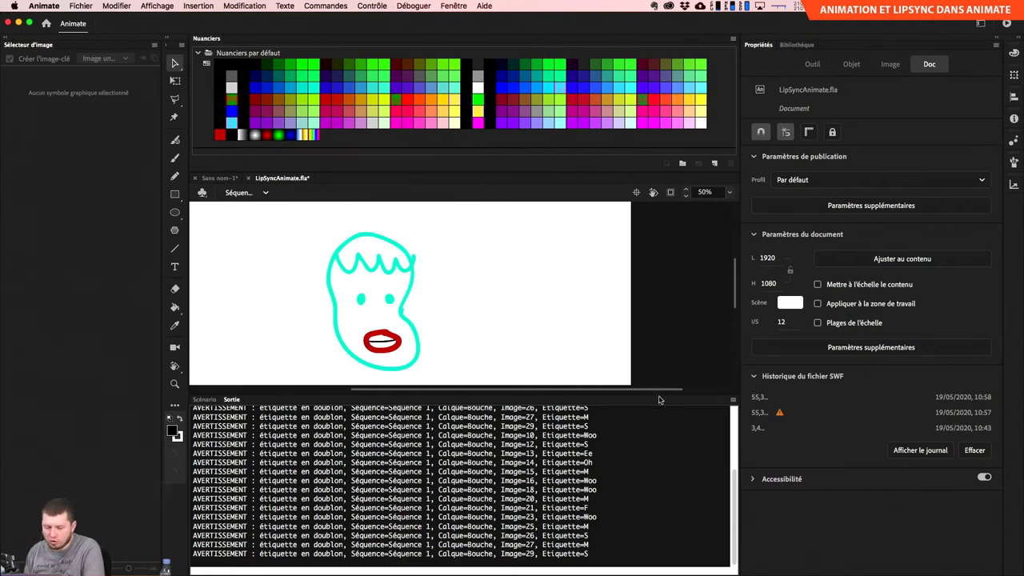
{"action": "key", "text": "super+Tab"}
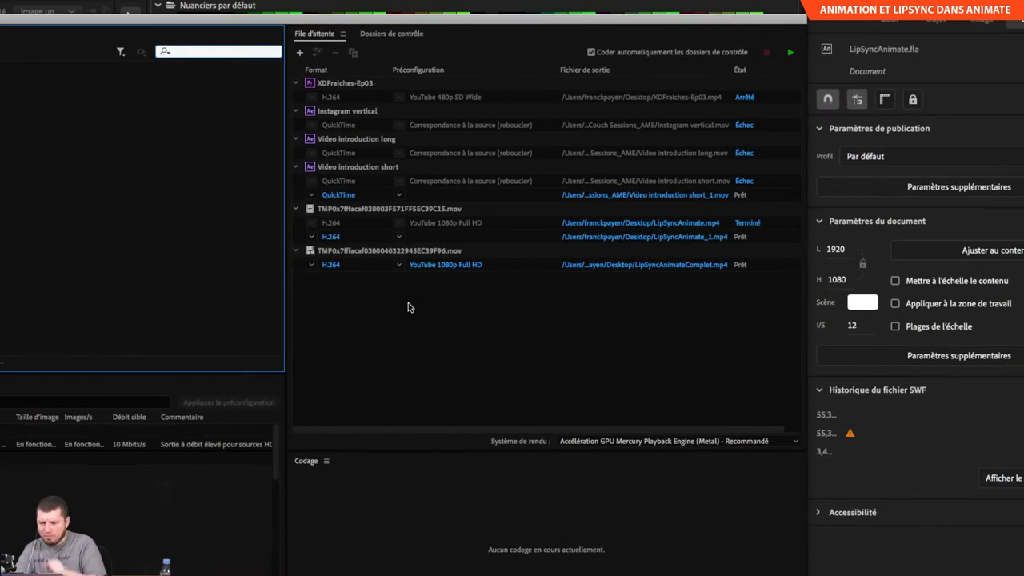
Duplicate the LipSyncAnimateComplet.mp4 output in the queue and set the copy's preset to YouTube 720p HD.
{"action": "left_click", "coordinate": [380, 267]}
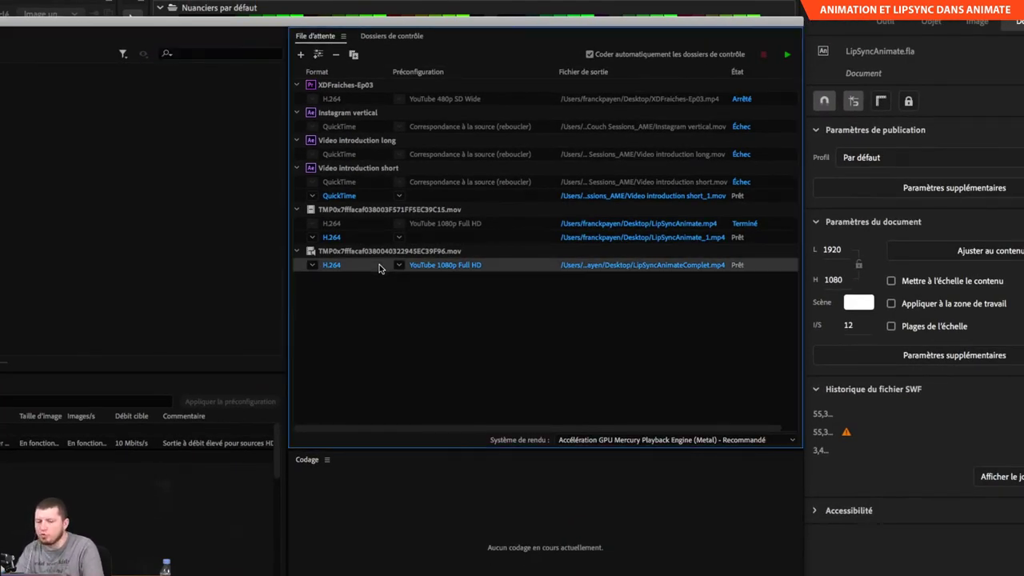
{"action": "left_click", "coordinate": [353, 54]}
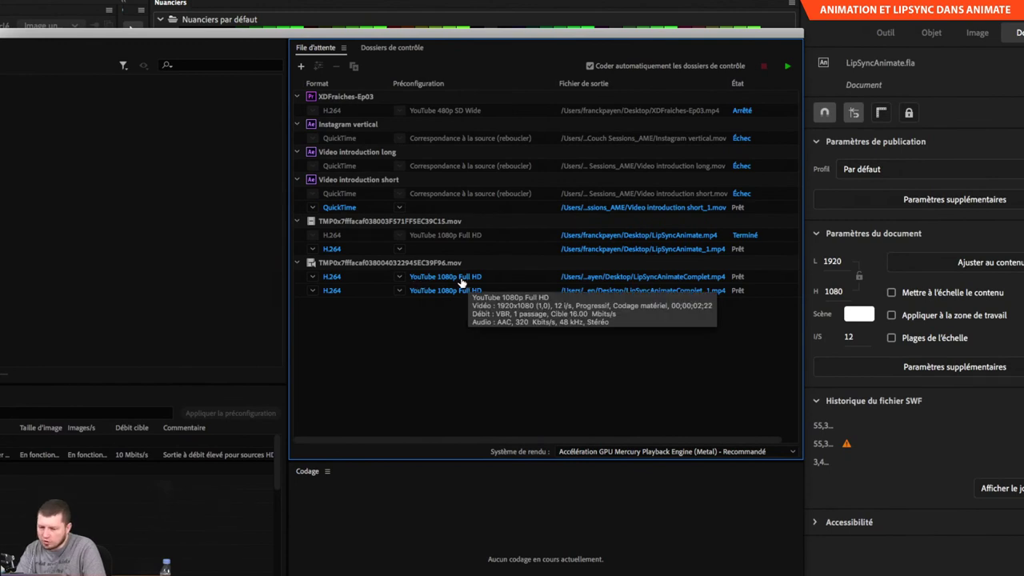
{"action": "left_click", "coordinate": [399, 290]}
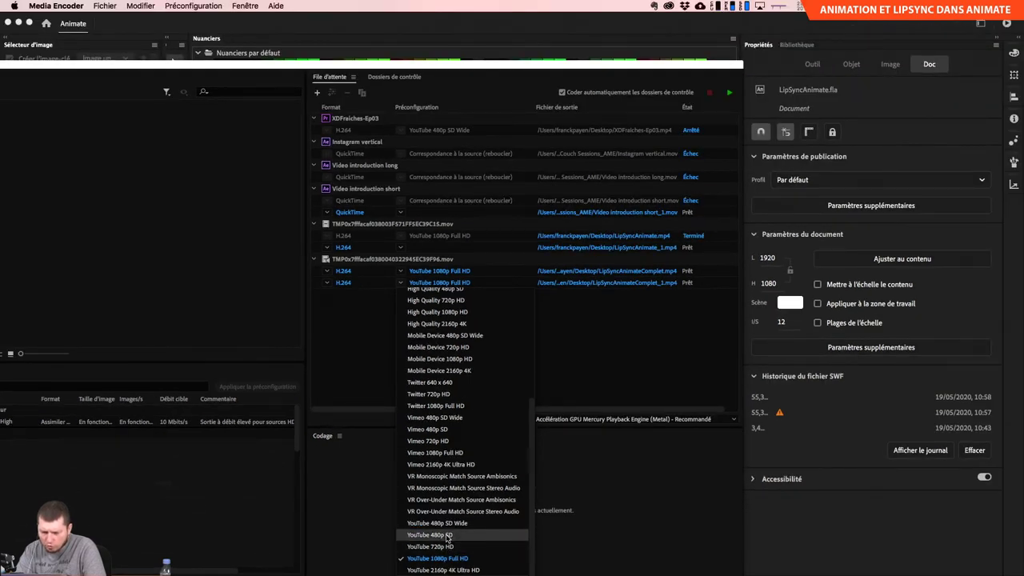
{"action": "left_click", "coordinate": [443, 548]}
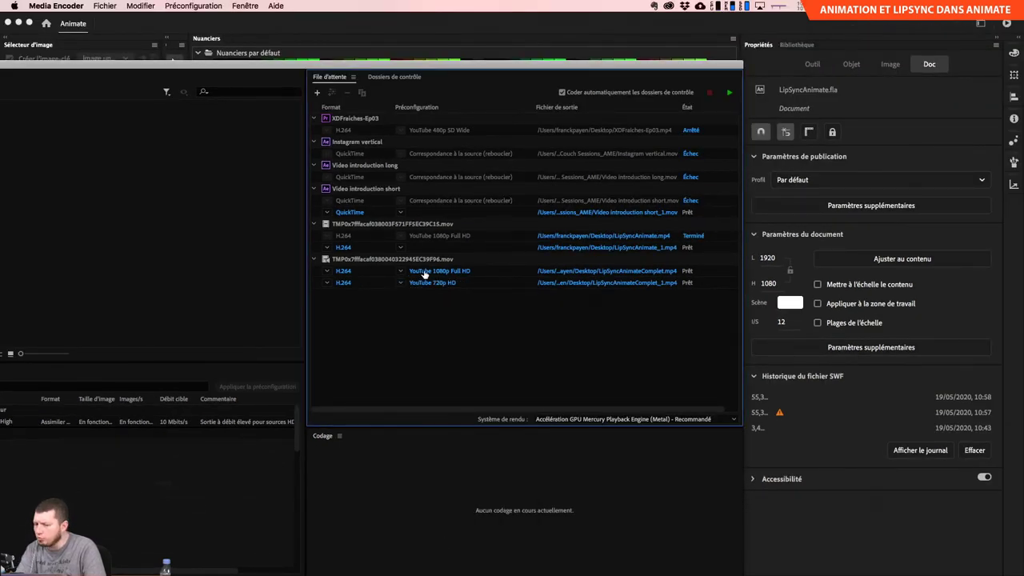
Examine the 1080p output's export settings, scrubbing the preview and reviewing the video and effects options, and accept them.
{"action": "left_click", "coordinate": [446, 272]}
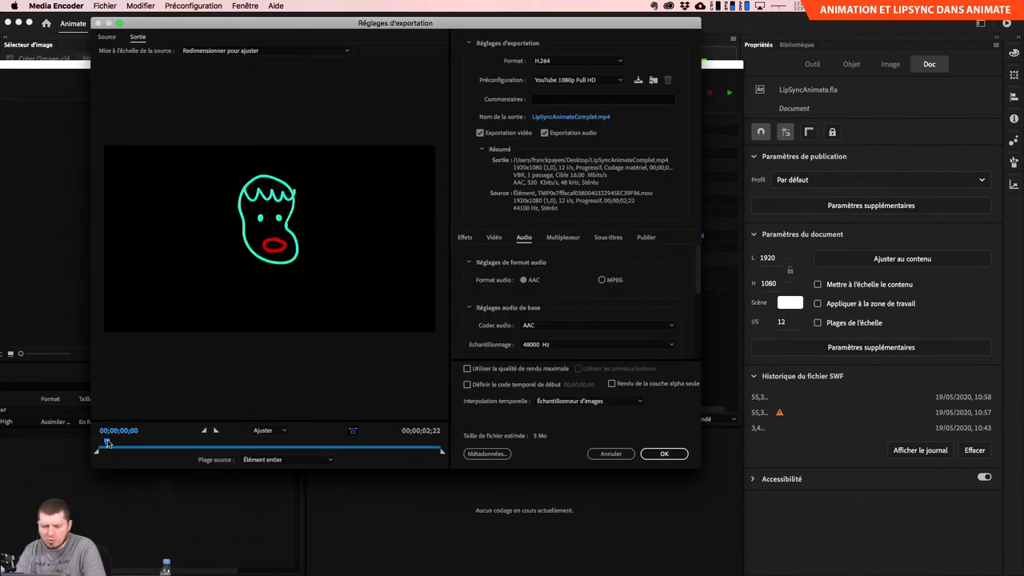
{"action": "left_click", "coordinate": [173, 445]}
{"action": "left_click_drag", "start_coordinate": [208, 441], "coordinate": [24, 444]}
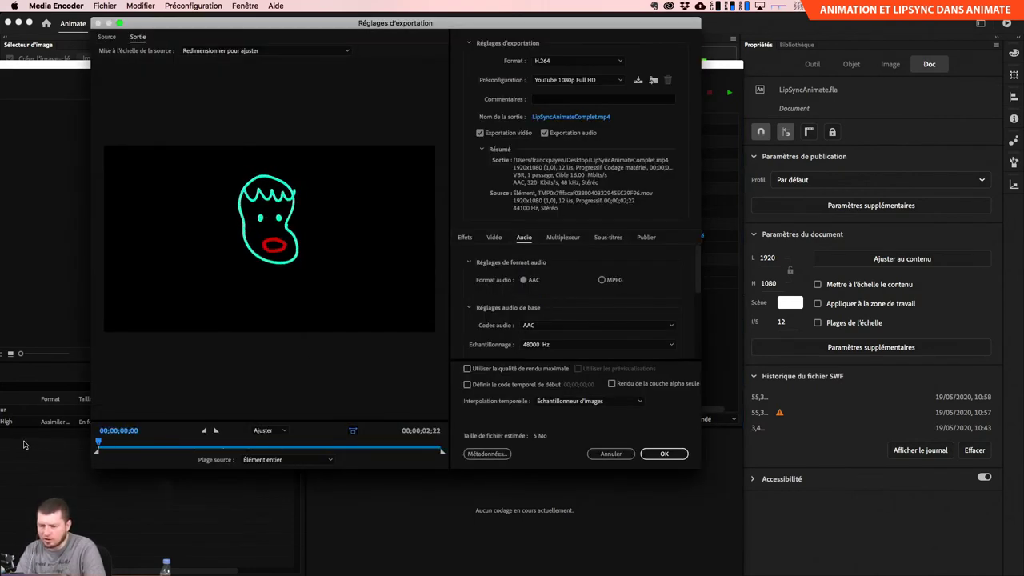
{"action": "left_click", "coordinate": [494, 237]}
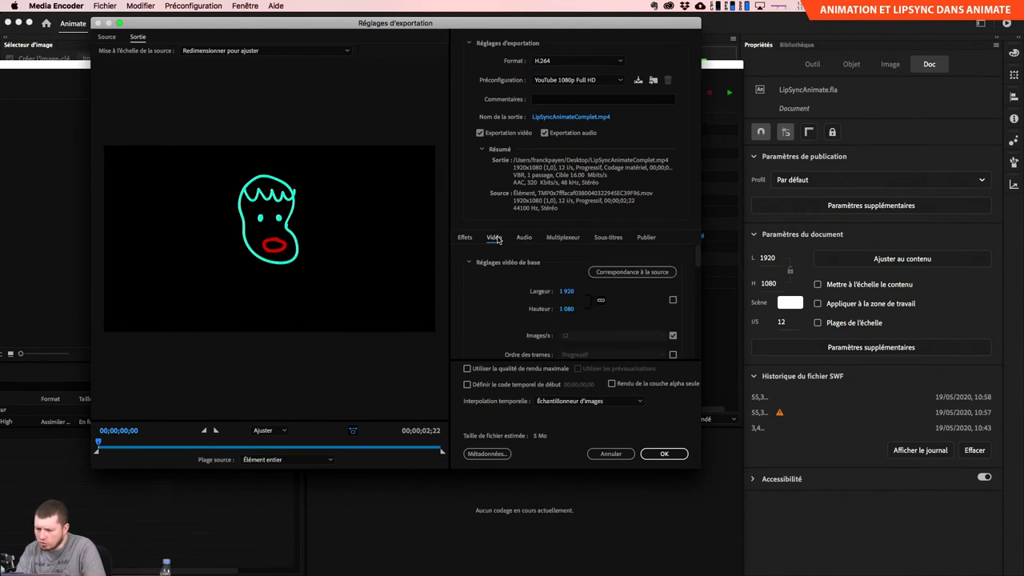
{"action": "scroll", "coordinate": [652, 302], "scroll_direction": "down", "scroll_amount": 5}
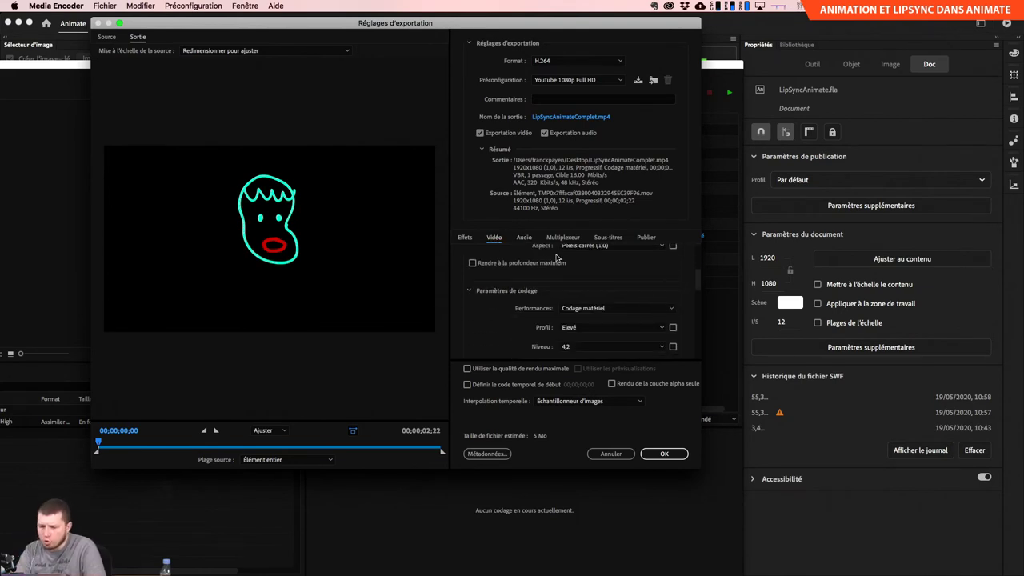
{"action": "left_click", "coordinate": [468, 238]}
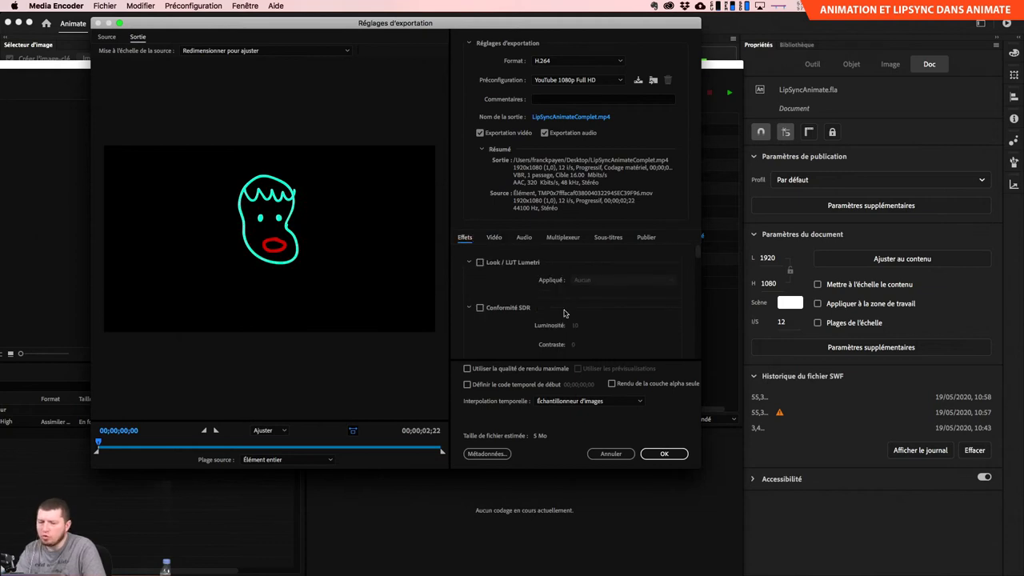
{"action": "left_click", "coordinate": [664, 453]}
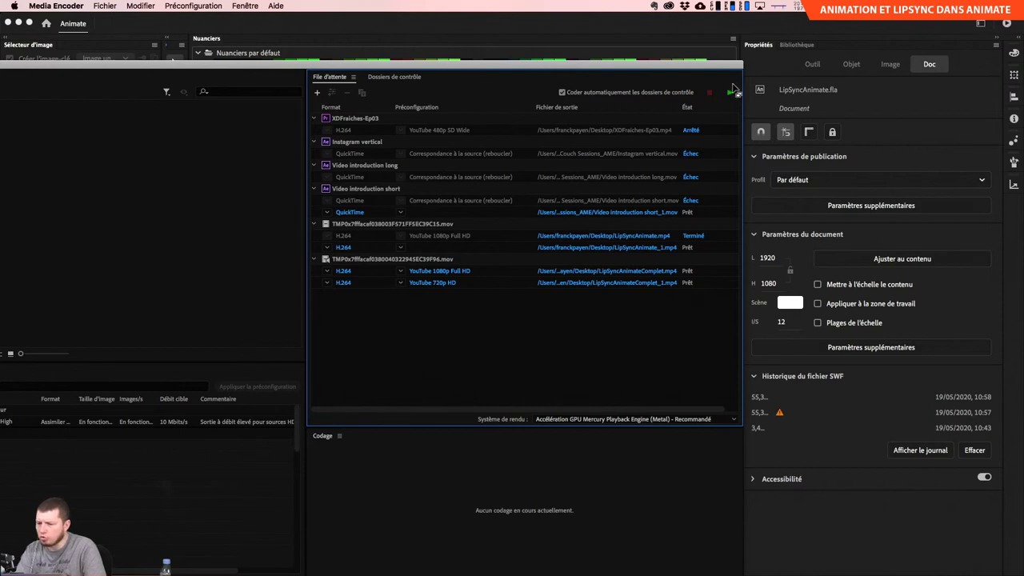
Start encoding the queued outputs and dismiss the file creation notice in Animate.
{"action": "left_click", "coordinate": [729, 92]}
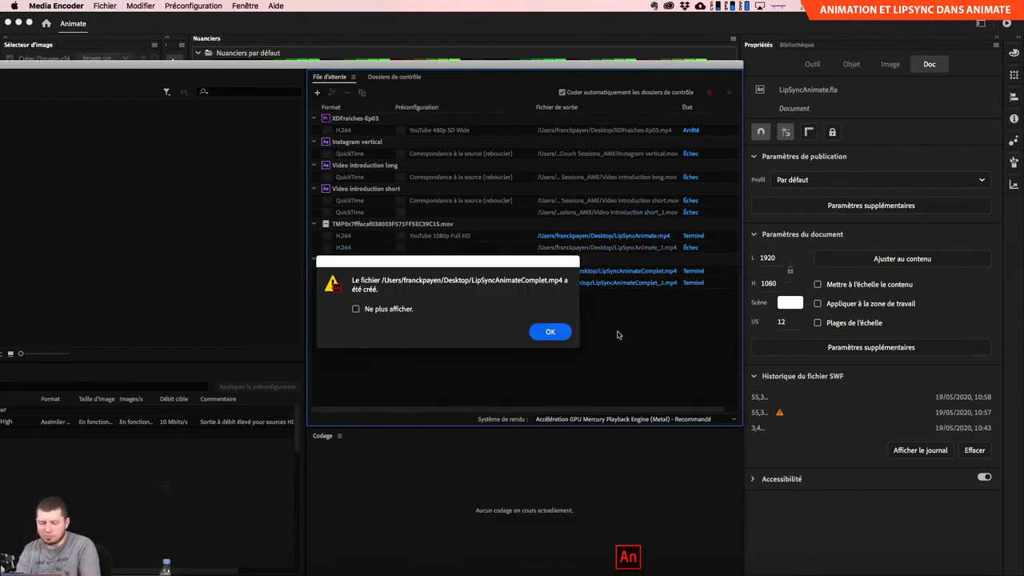
{"action": "left_click", "coordinate": [549, 332]}
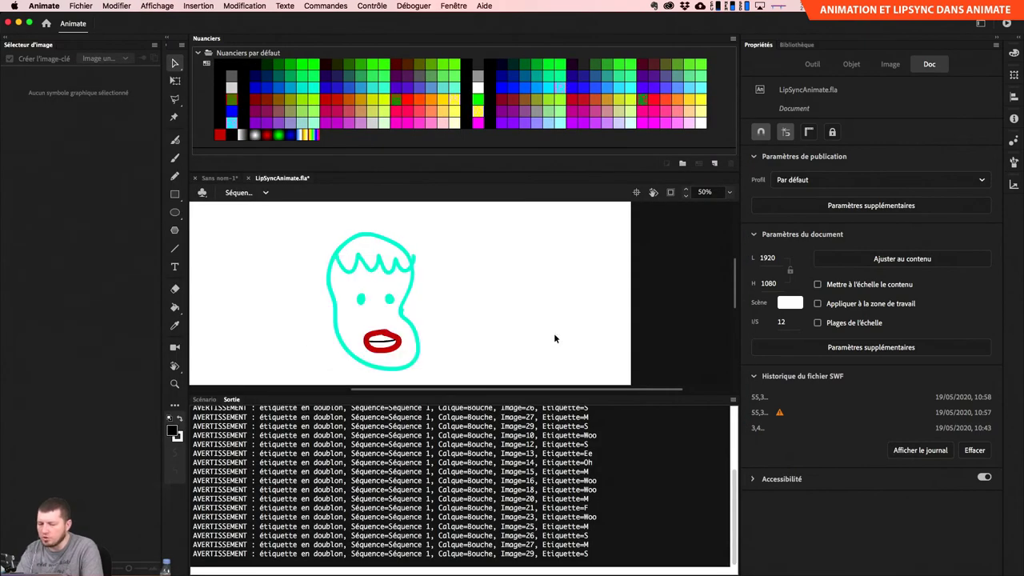
Switch to the Finder desktop with other apps hidden and preview LipSyncAnimateComplet_1.mp4 and LipSyncAnimateComplet.mp4, closing the preview at the end.
{"action": "key", "text": "super+Tab"}
{"action": "key", "text": "super+Tab"}
{"action": "key", "text": "super+Tab"}
{"action": "key", "text": "super+alt+h"}
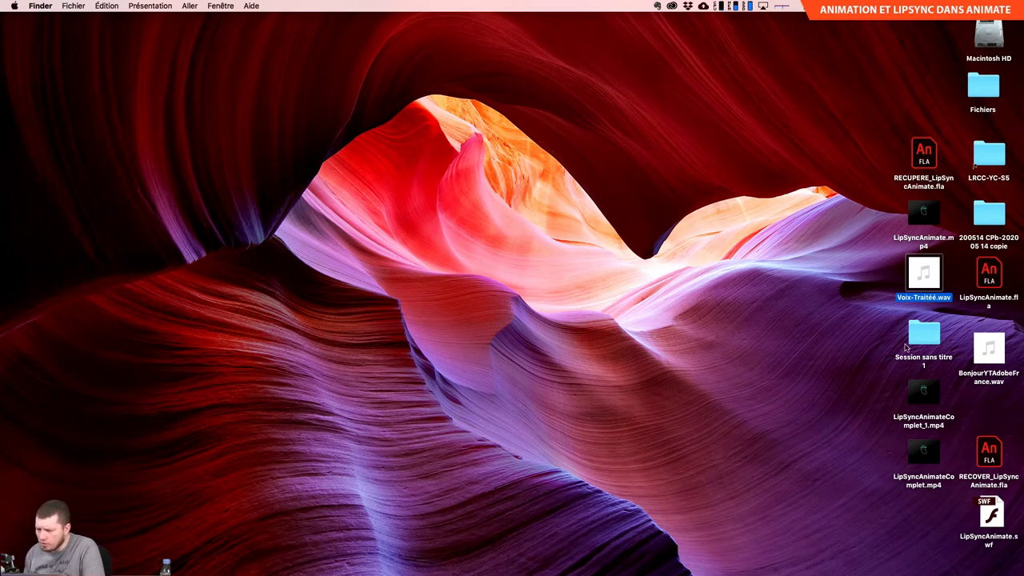
{"action": "left_click", "coordinate": [833, 359]}
{"action": "left_click", "coordinate": [941, 392]}
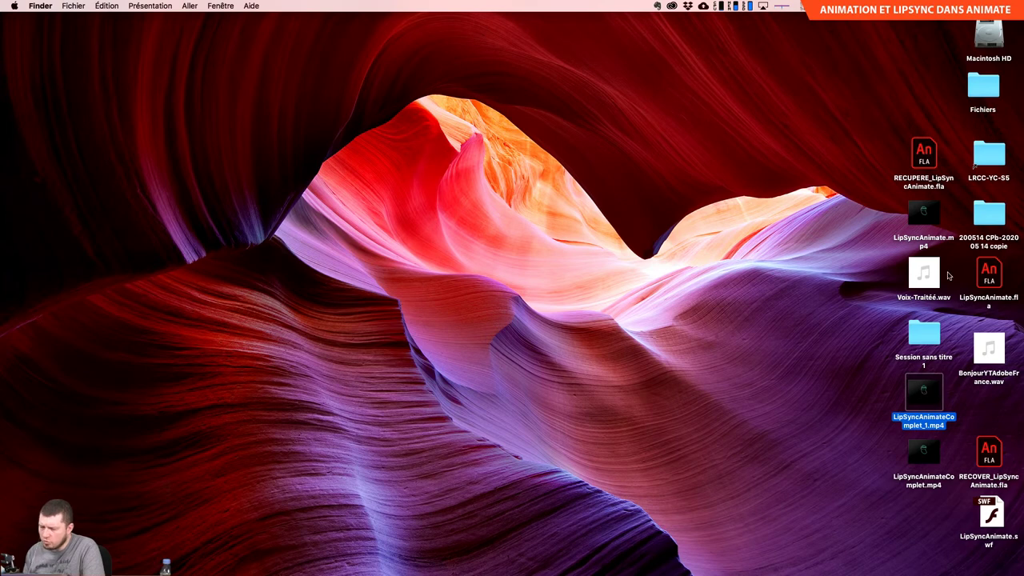
{"action": "key", "text": "space"}
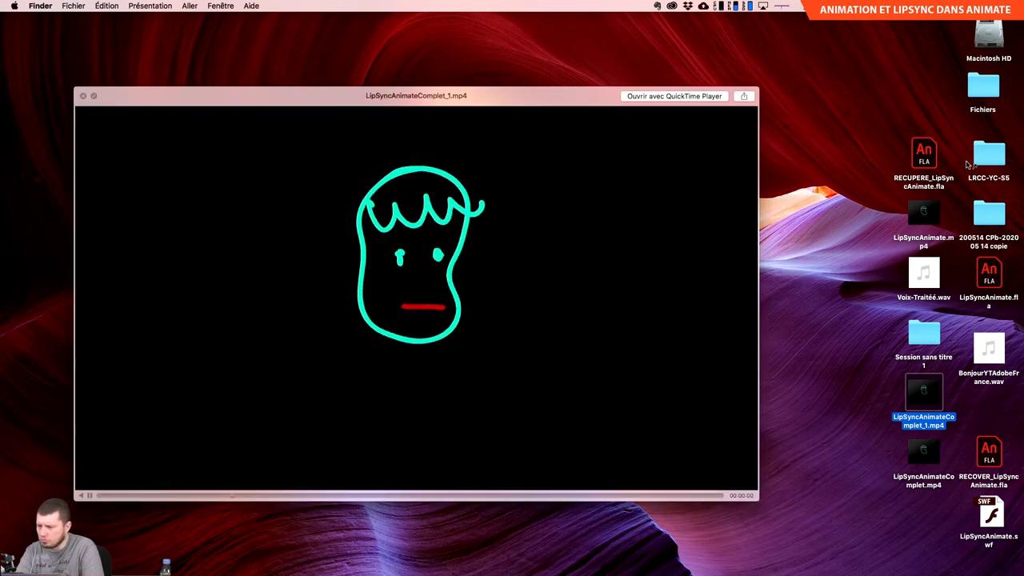
{"action": "key", "text": "Down"}
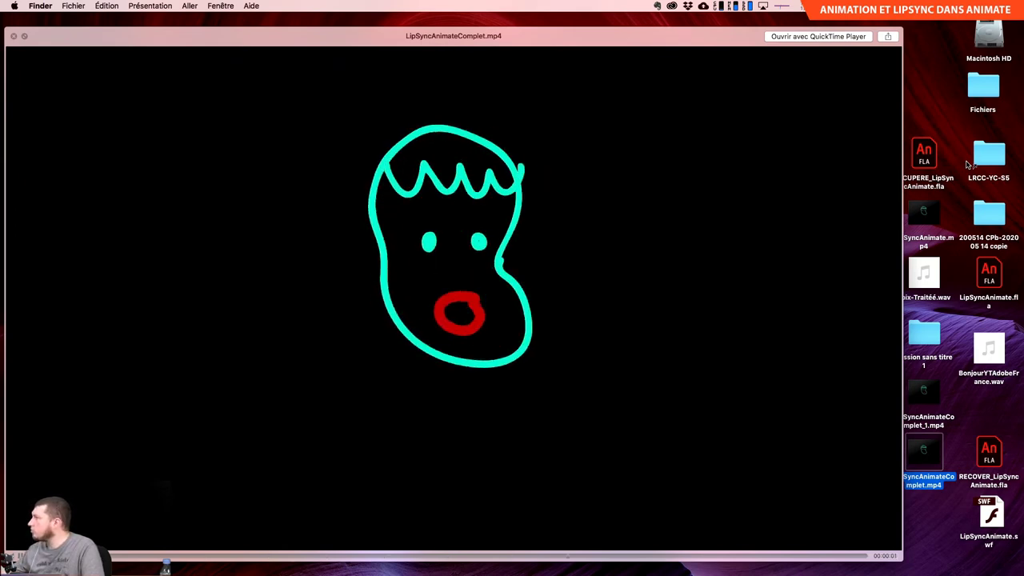
{"action": "key", "text": "space"}
{"action": "key", "text": "space"}
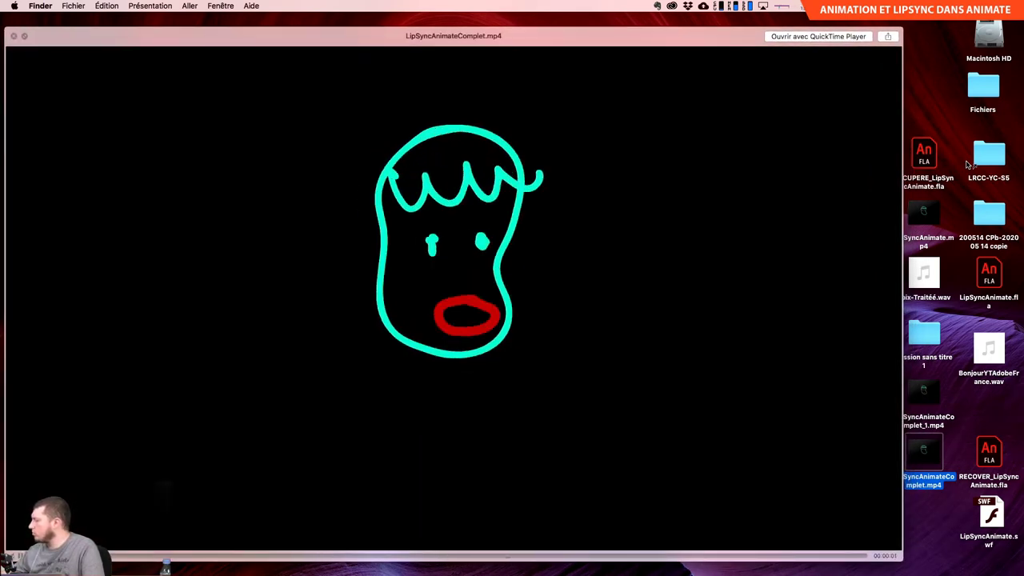
{"action": "key", "text": "space"}
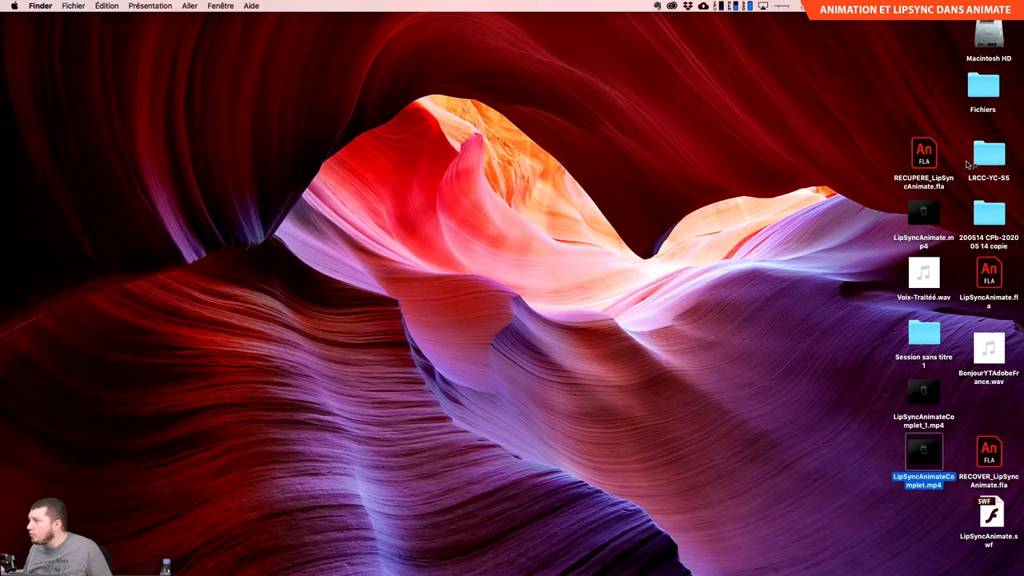